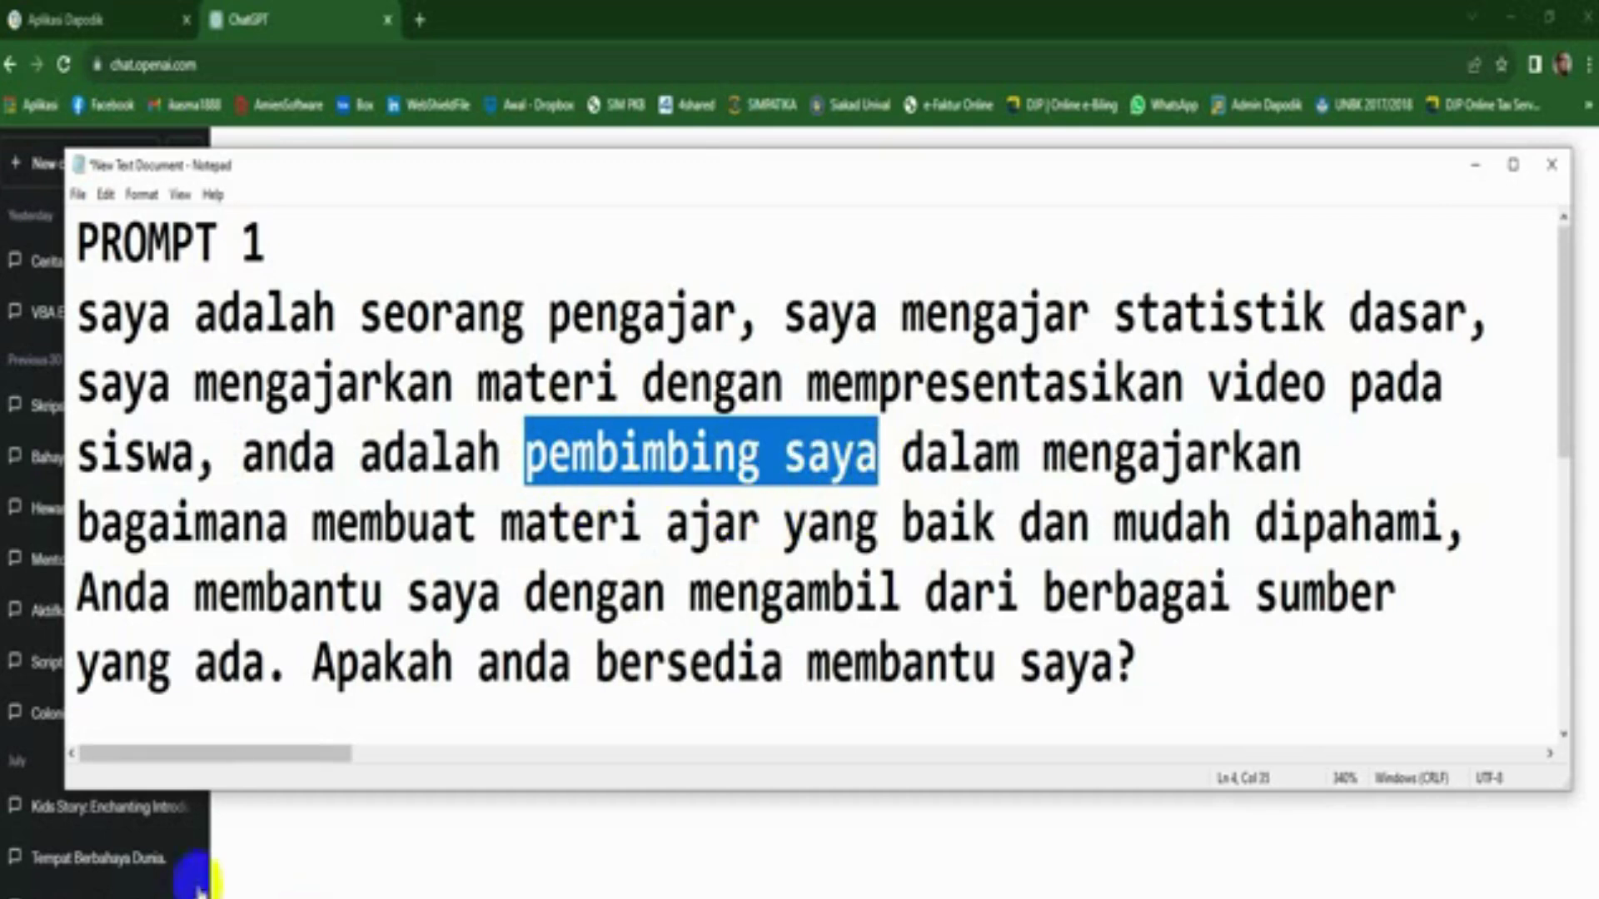
left_click_drag(77, 593, 810, 601)
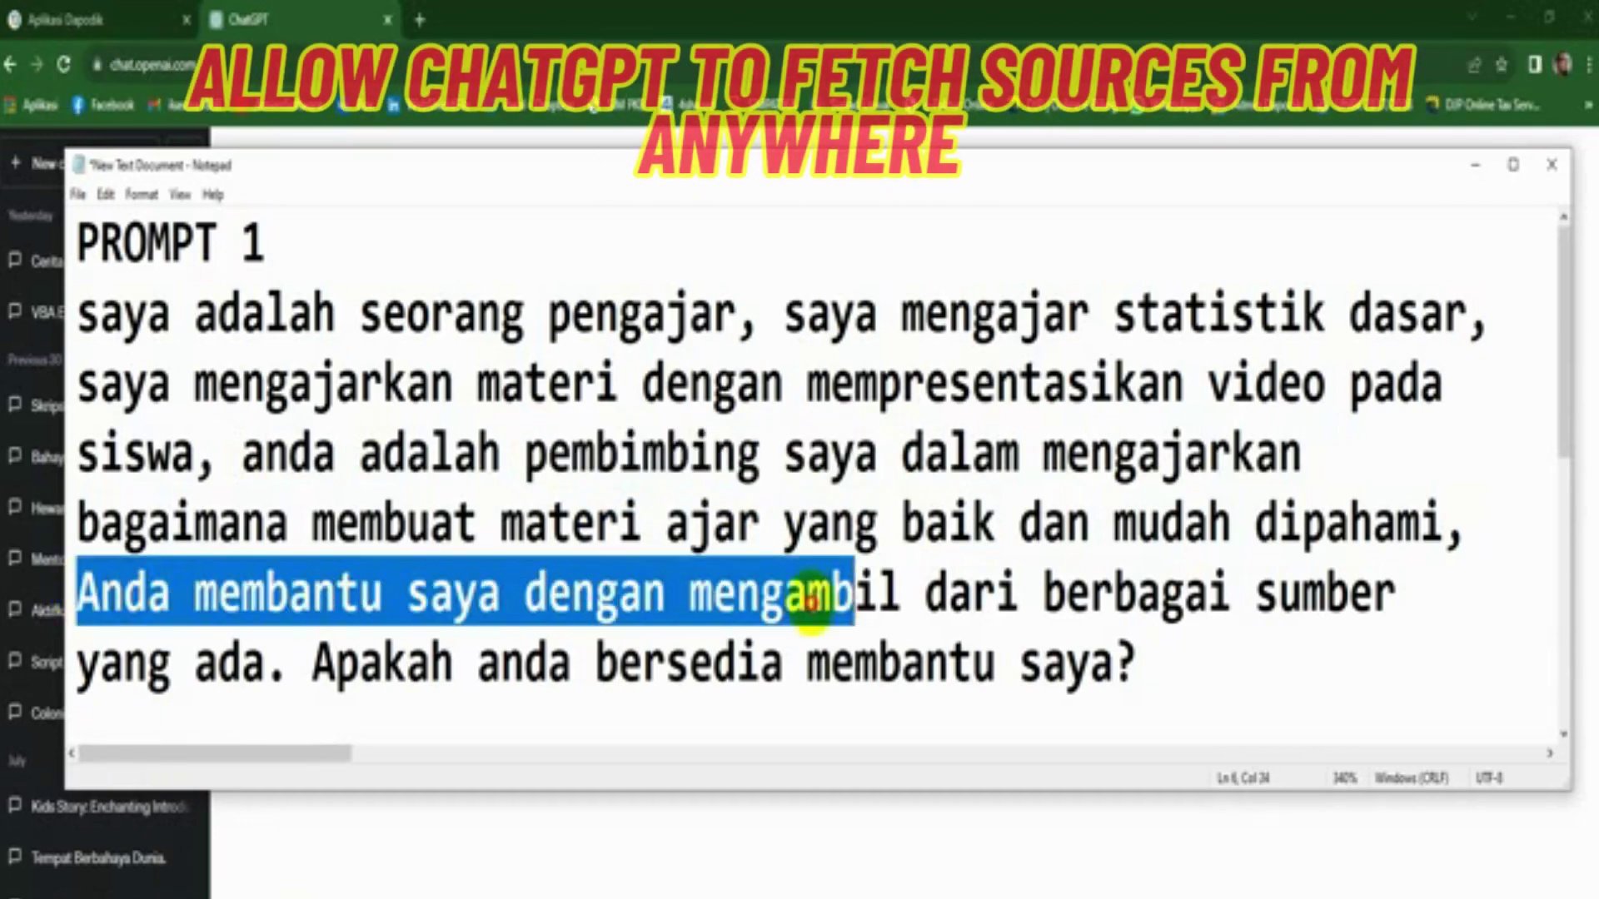
left_click_drag(1008, 606, 300, 663)
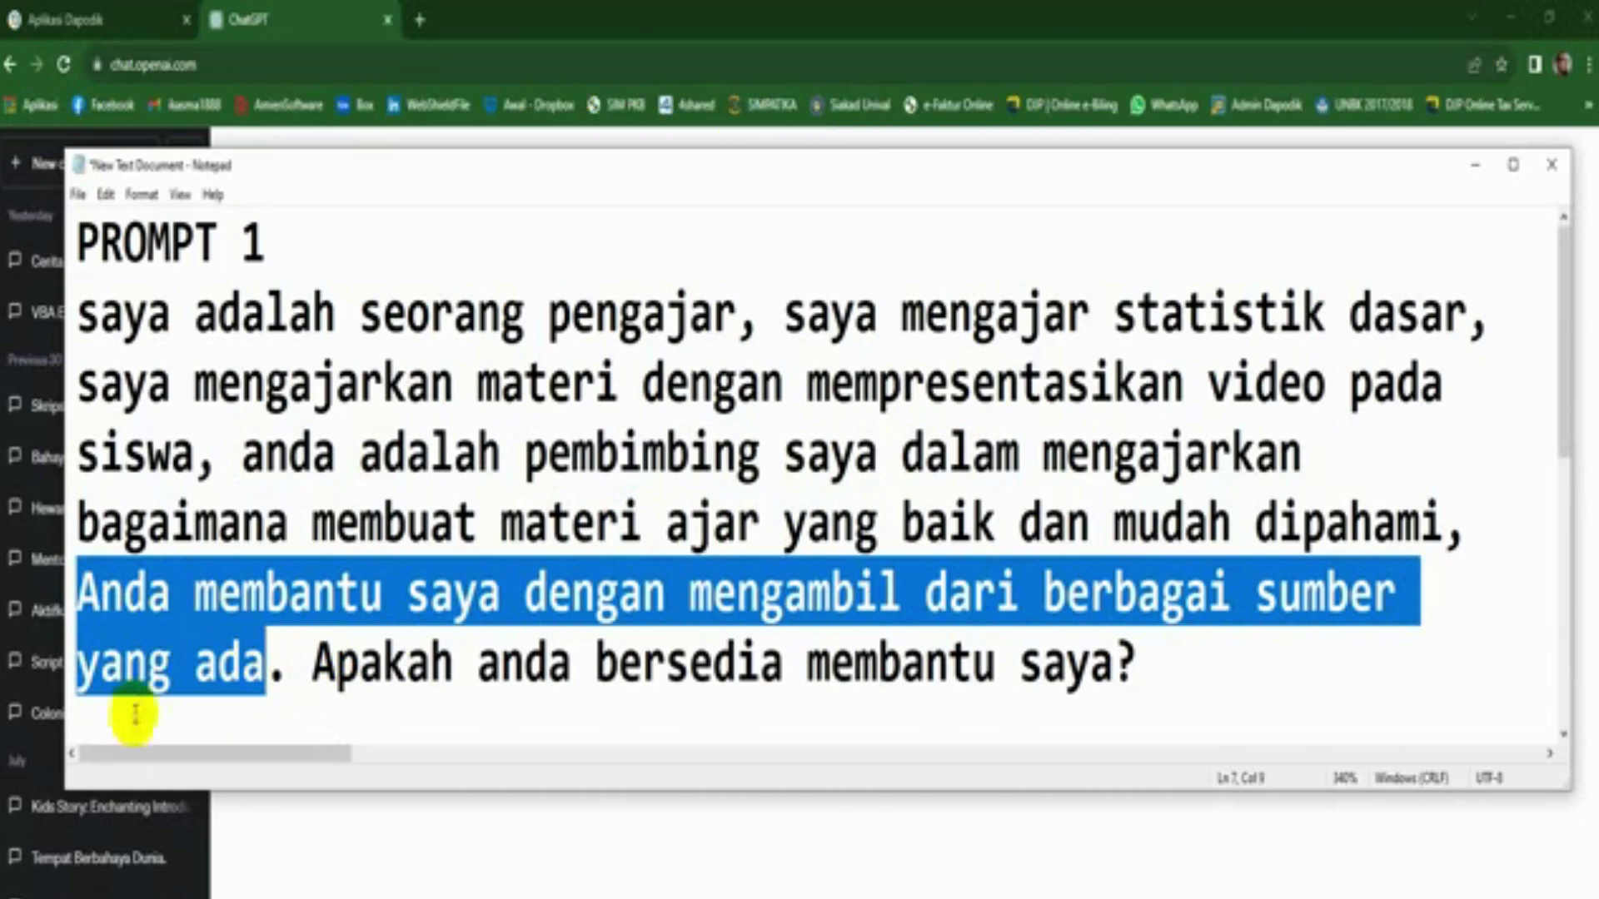
left_click_drag(305, 657, 1092, 724)
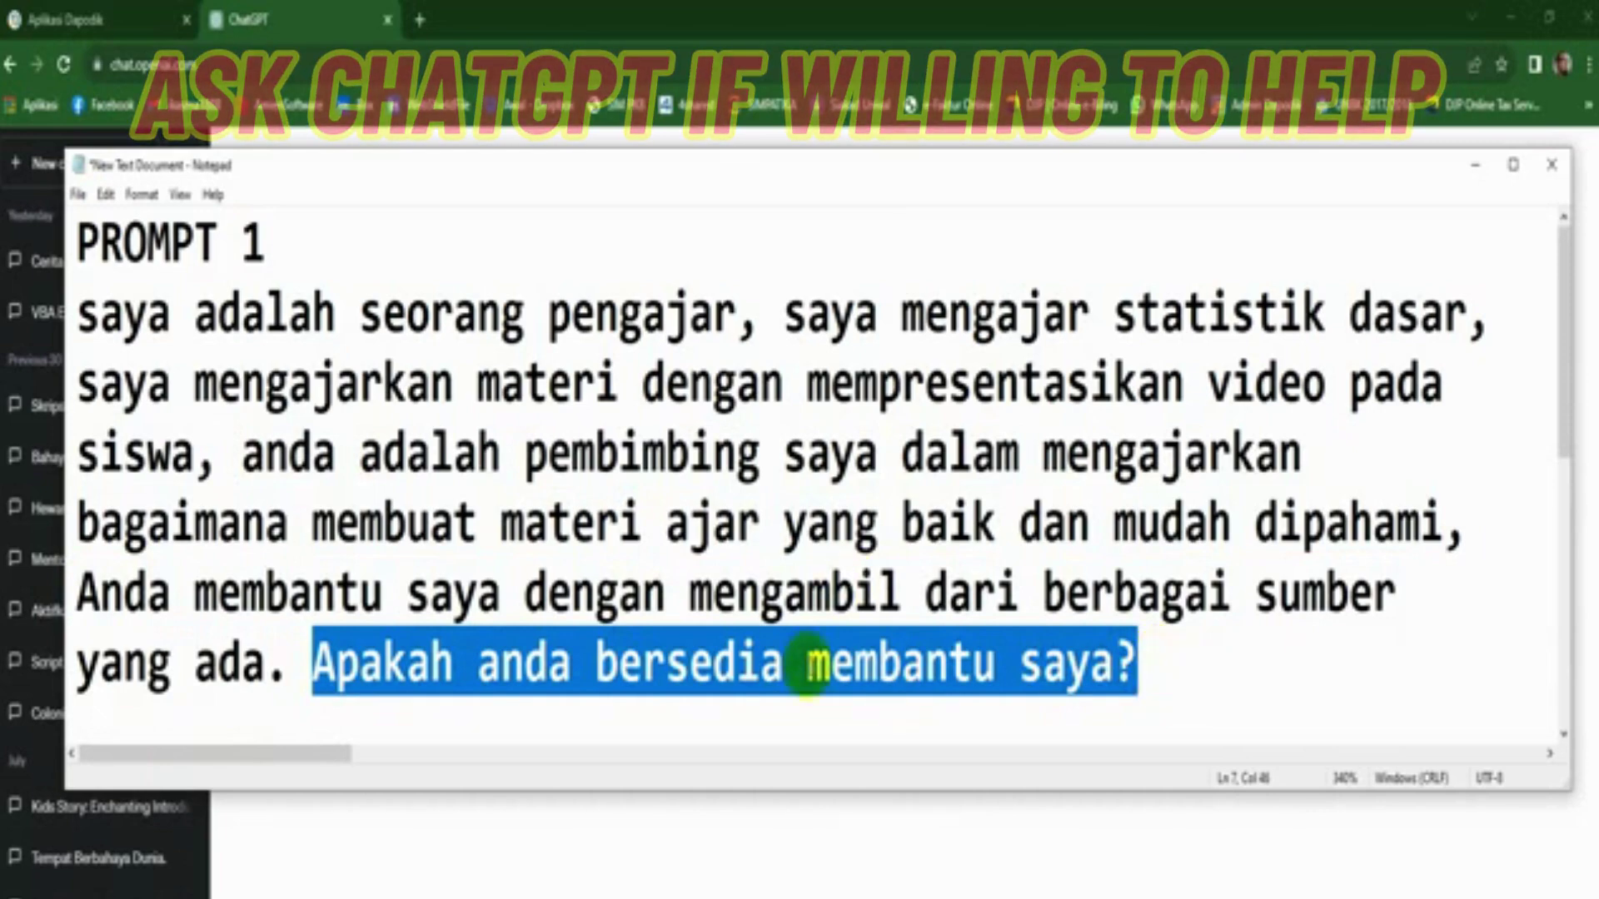
- Copy the Prompt 1 text from Notepad, send it as a message in ChatGPT, and skim the reply
left_click_drag(79, 312, 1313, 652)
key("ctrl+c")
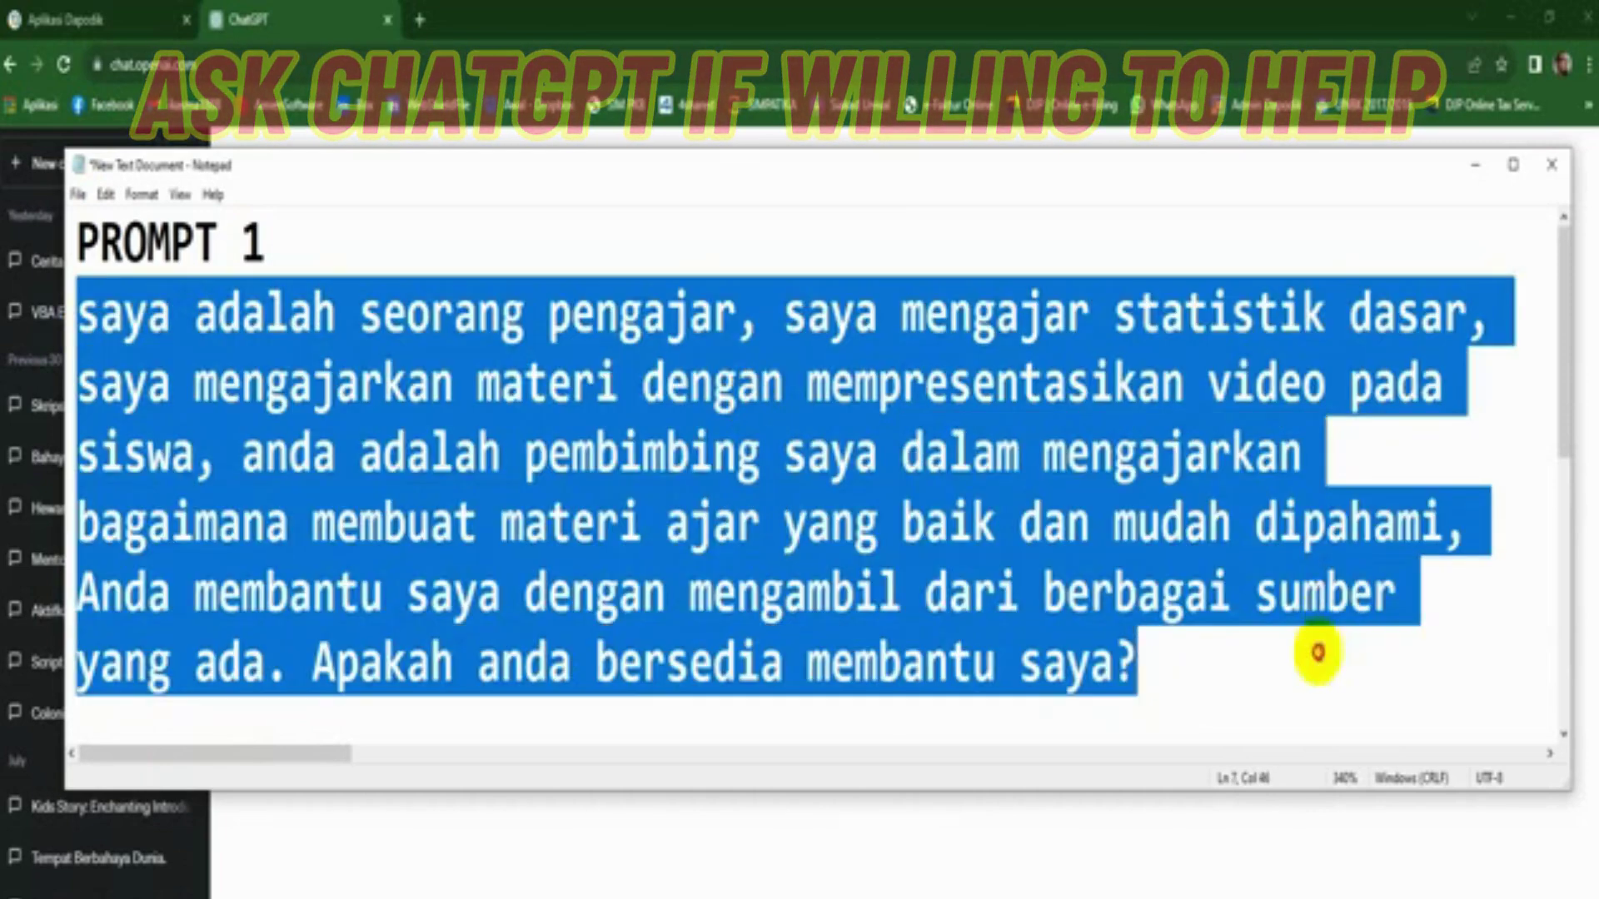
right_click(411, 367)
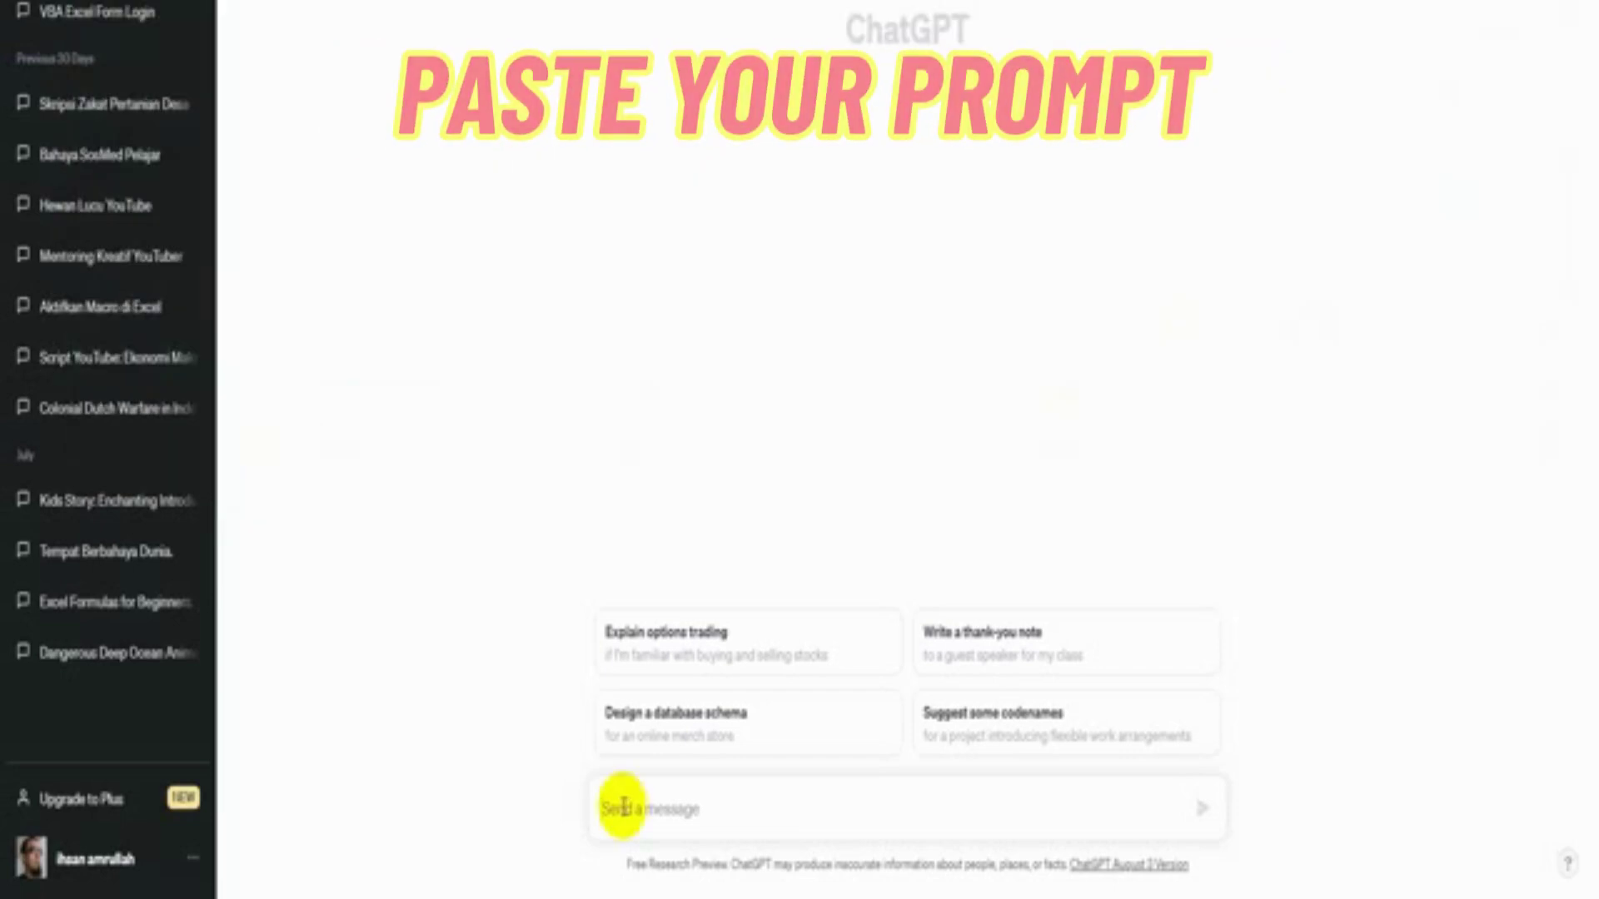
key("ctrl+v")
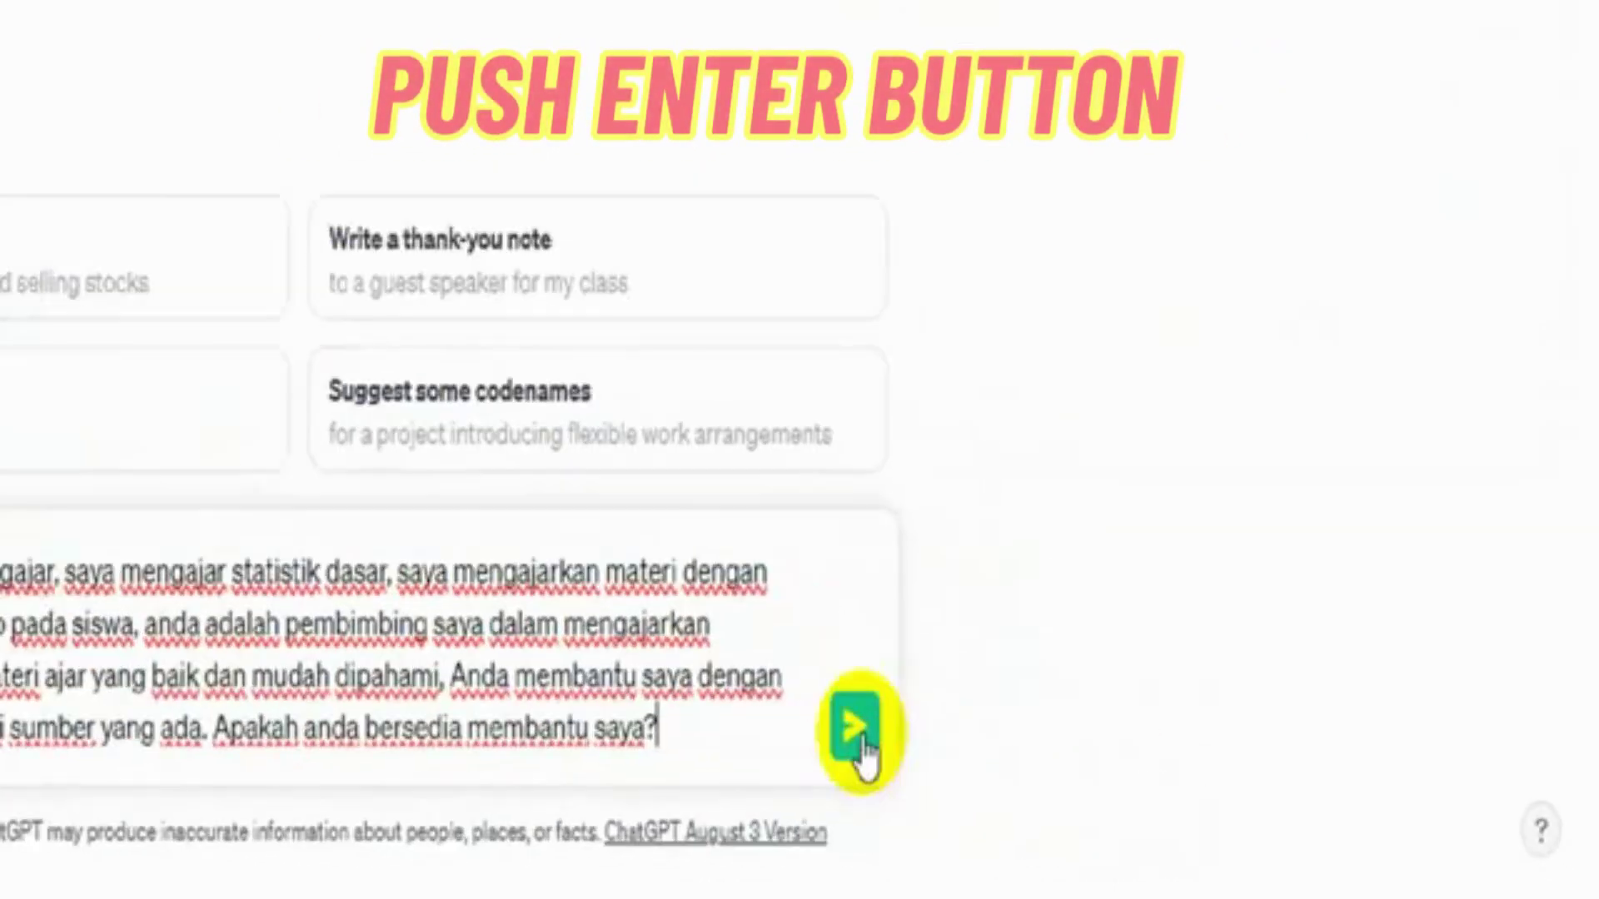
left_click(1201, 812)
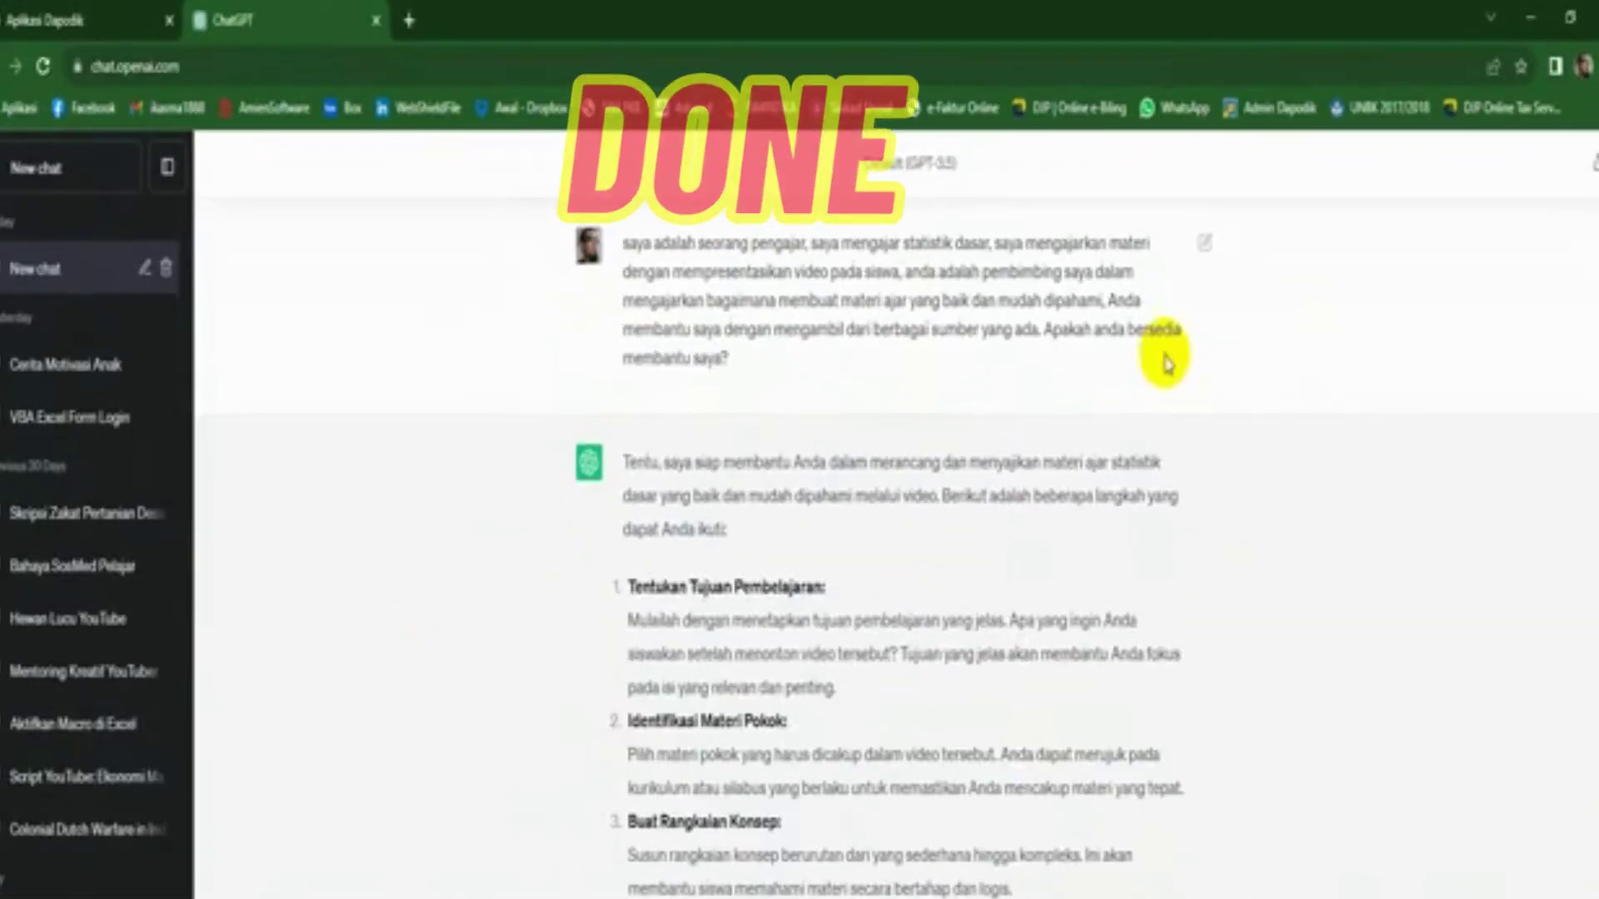
scroll(1191, 499, "down", 1)
scroll(1228, 620, "down", 1)
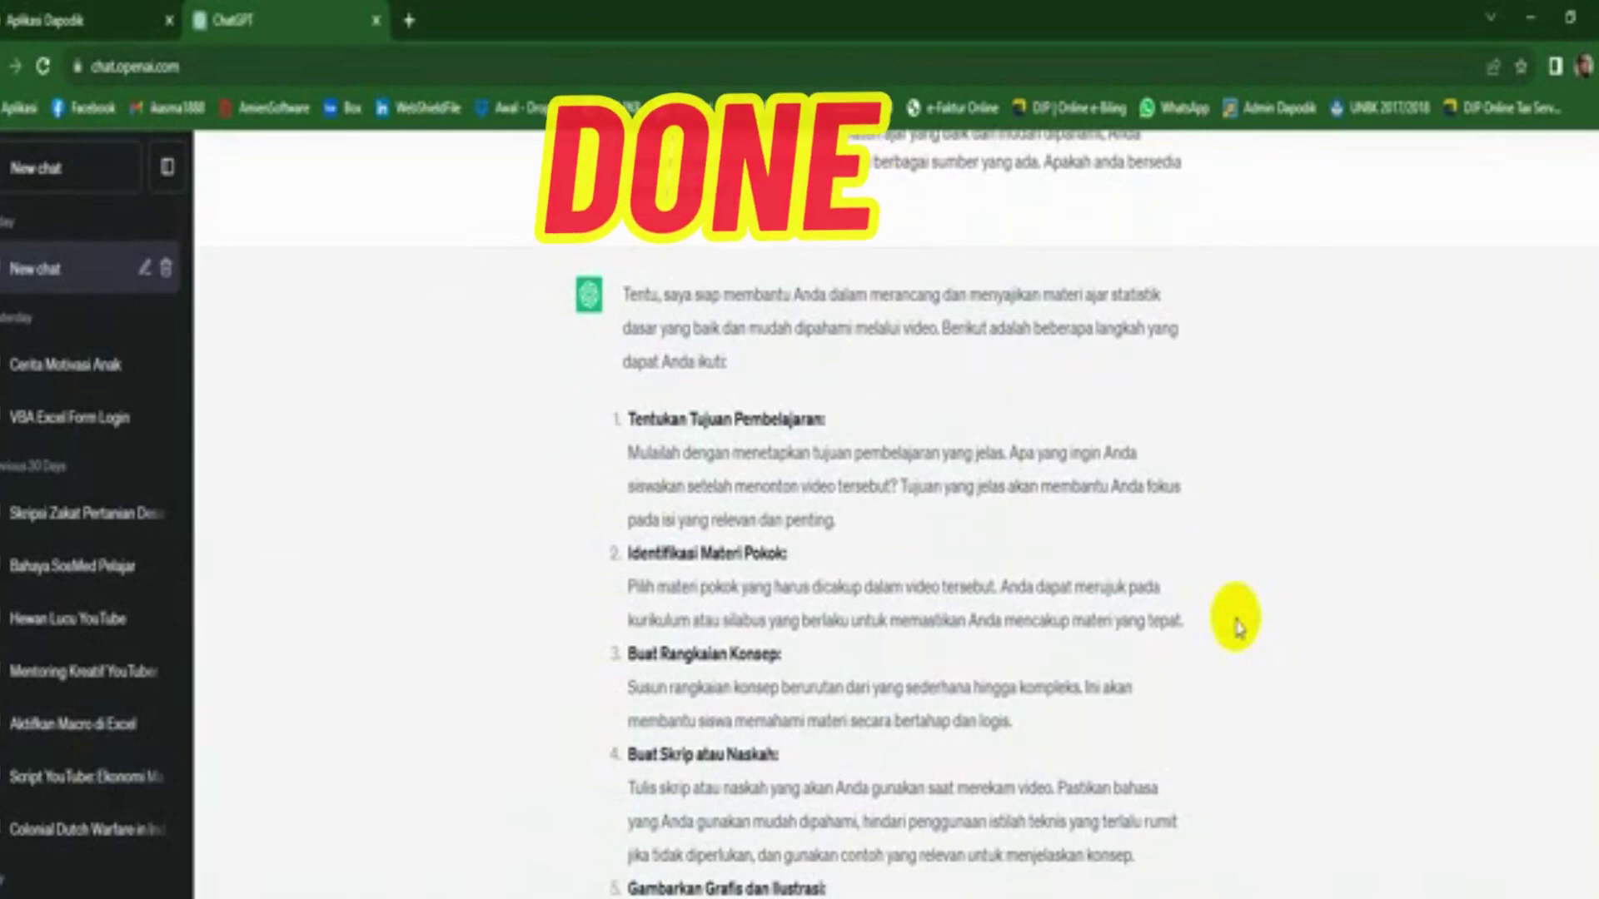
scroll(1236, 627, "down", 1)
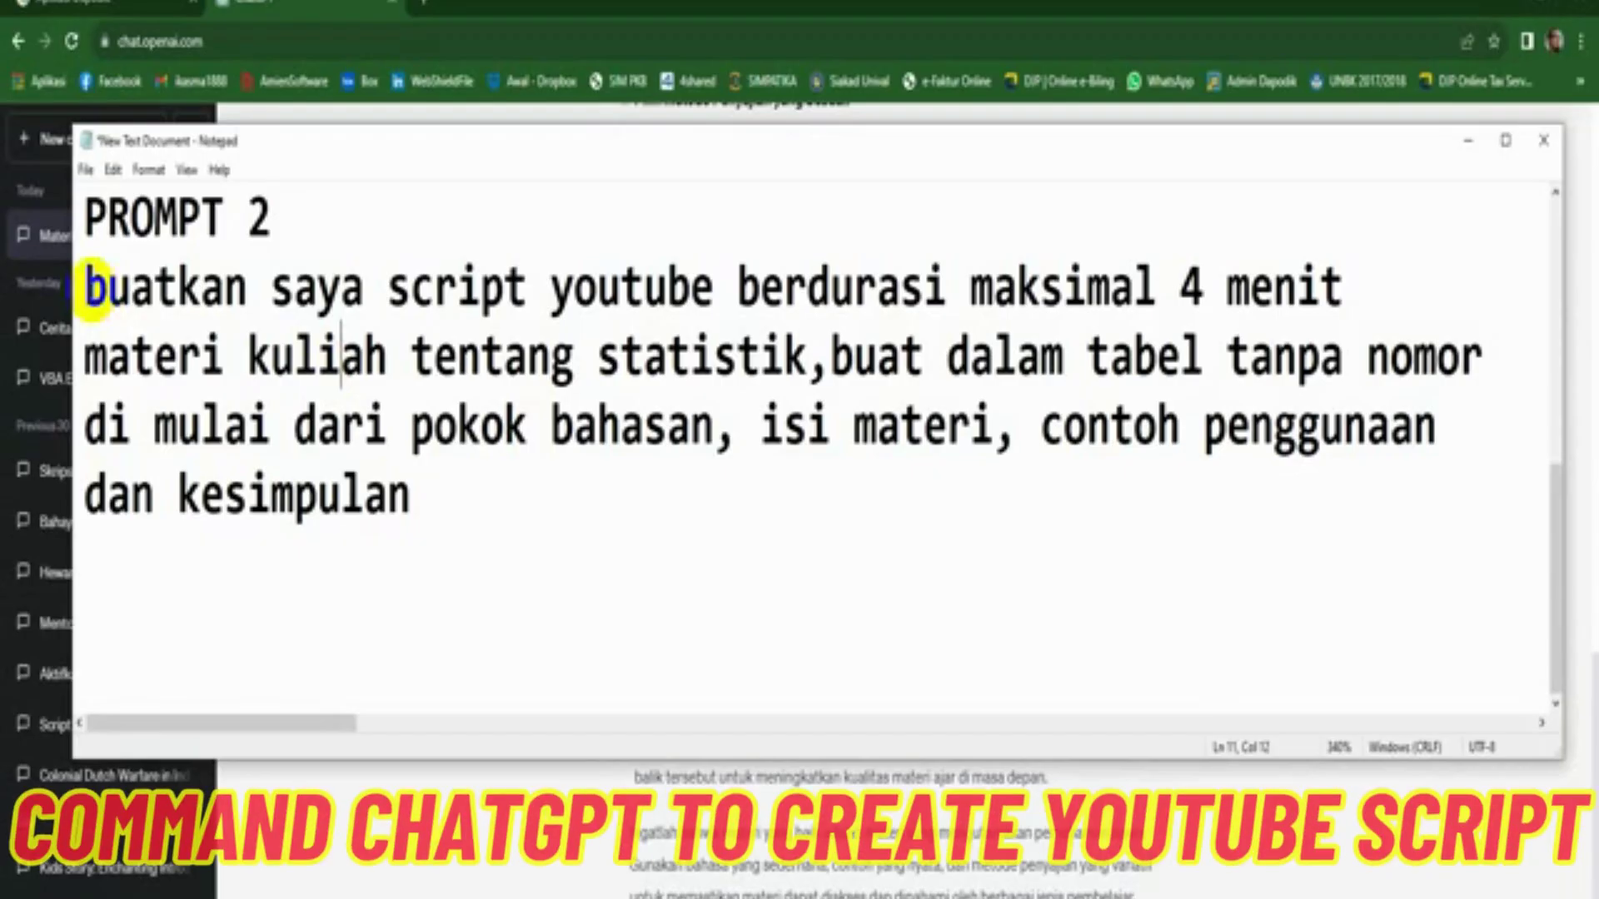
- Change the maximum script duration in Prompt 2 to 5 menit
left_click_drag(90, 287, 1130, 291)
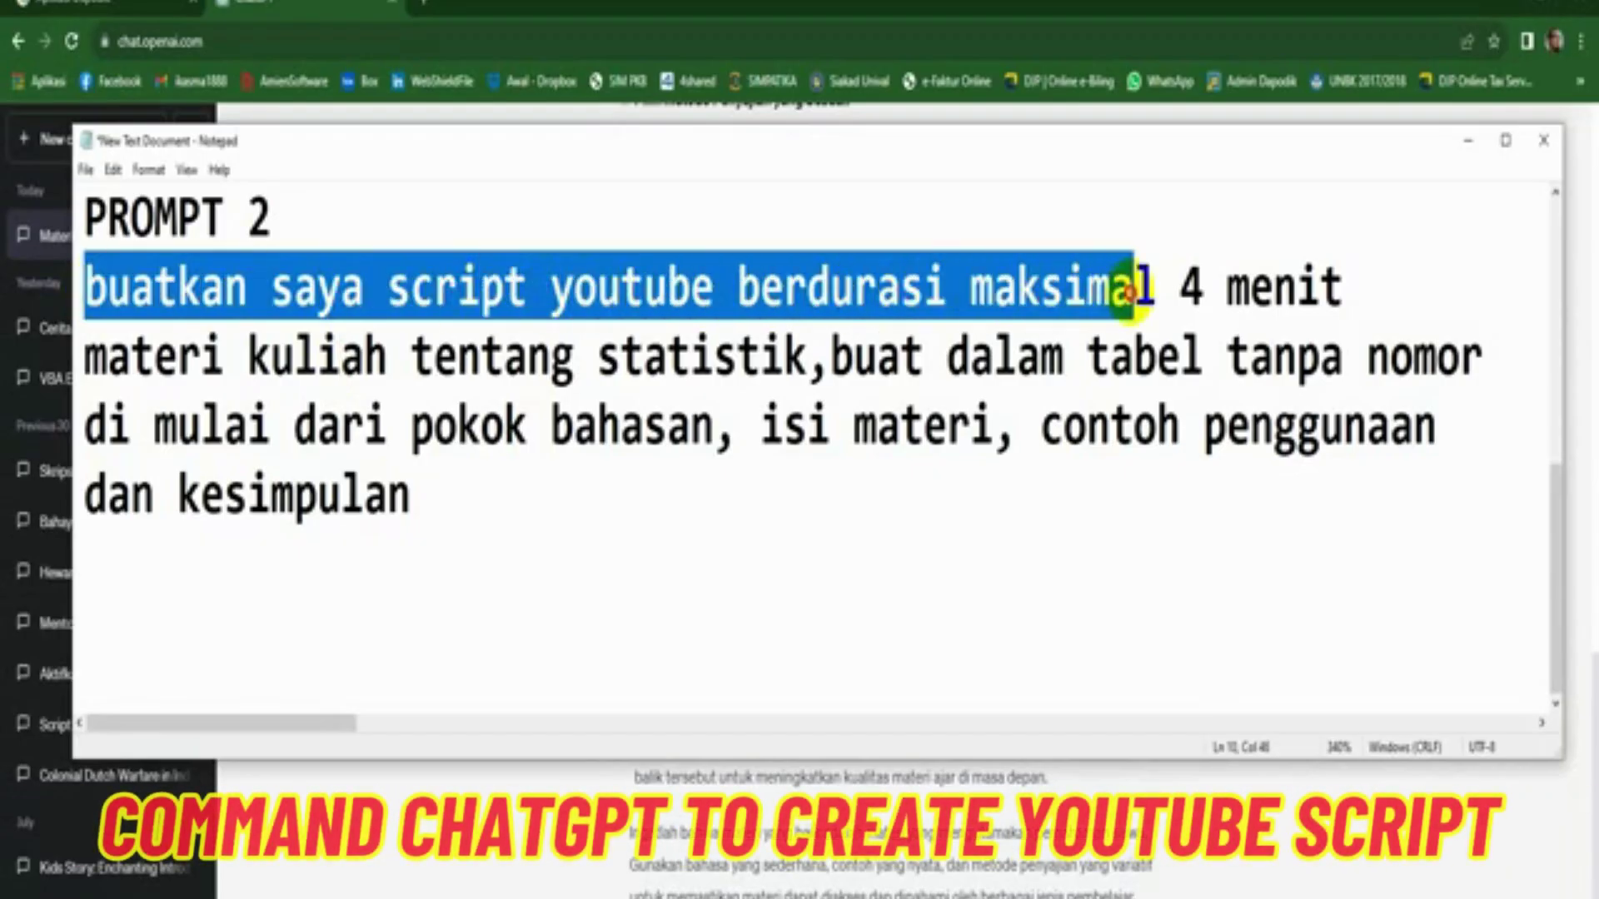
double_click(1191, 285)
type("5")
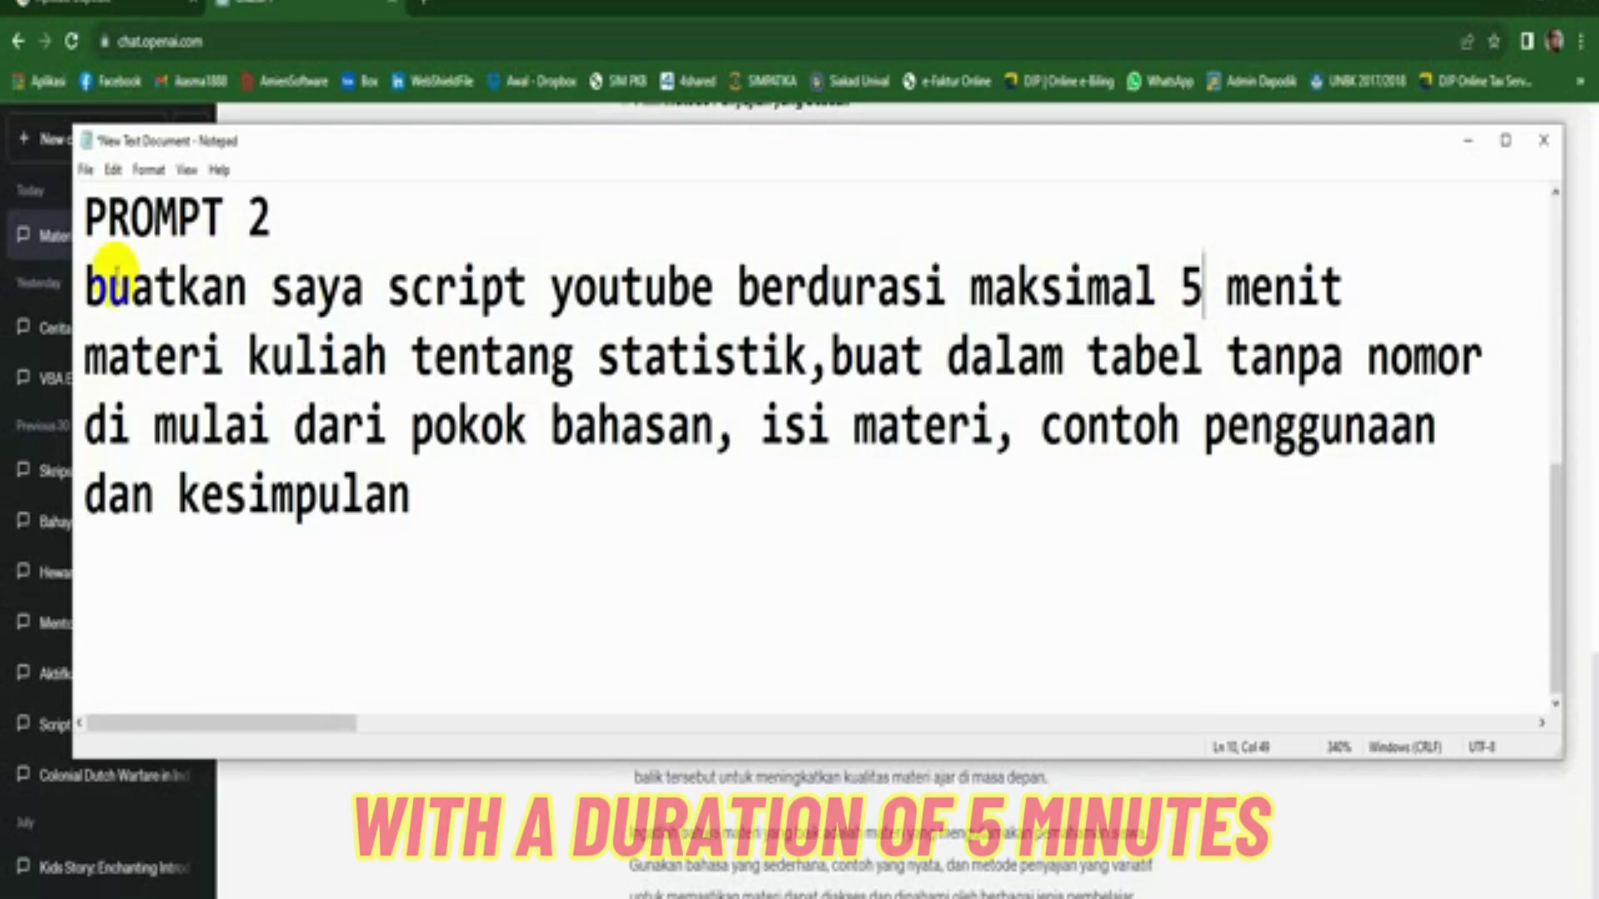
- Review the wording of Prompt 2, covering its duration, statistics topic, unnumbered table format and requested table sections
left_click_drag(93, 281, 1304, 298)
left_click_drag(92, 358, 816, 358)
left_click(712, 358)
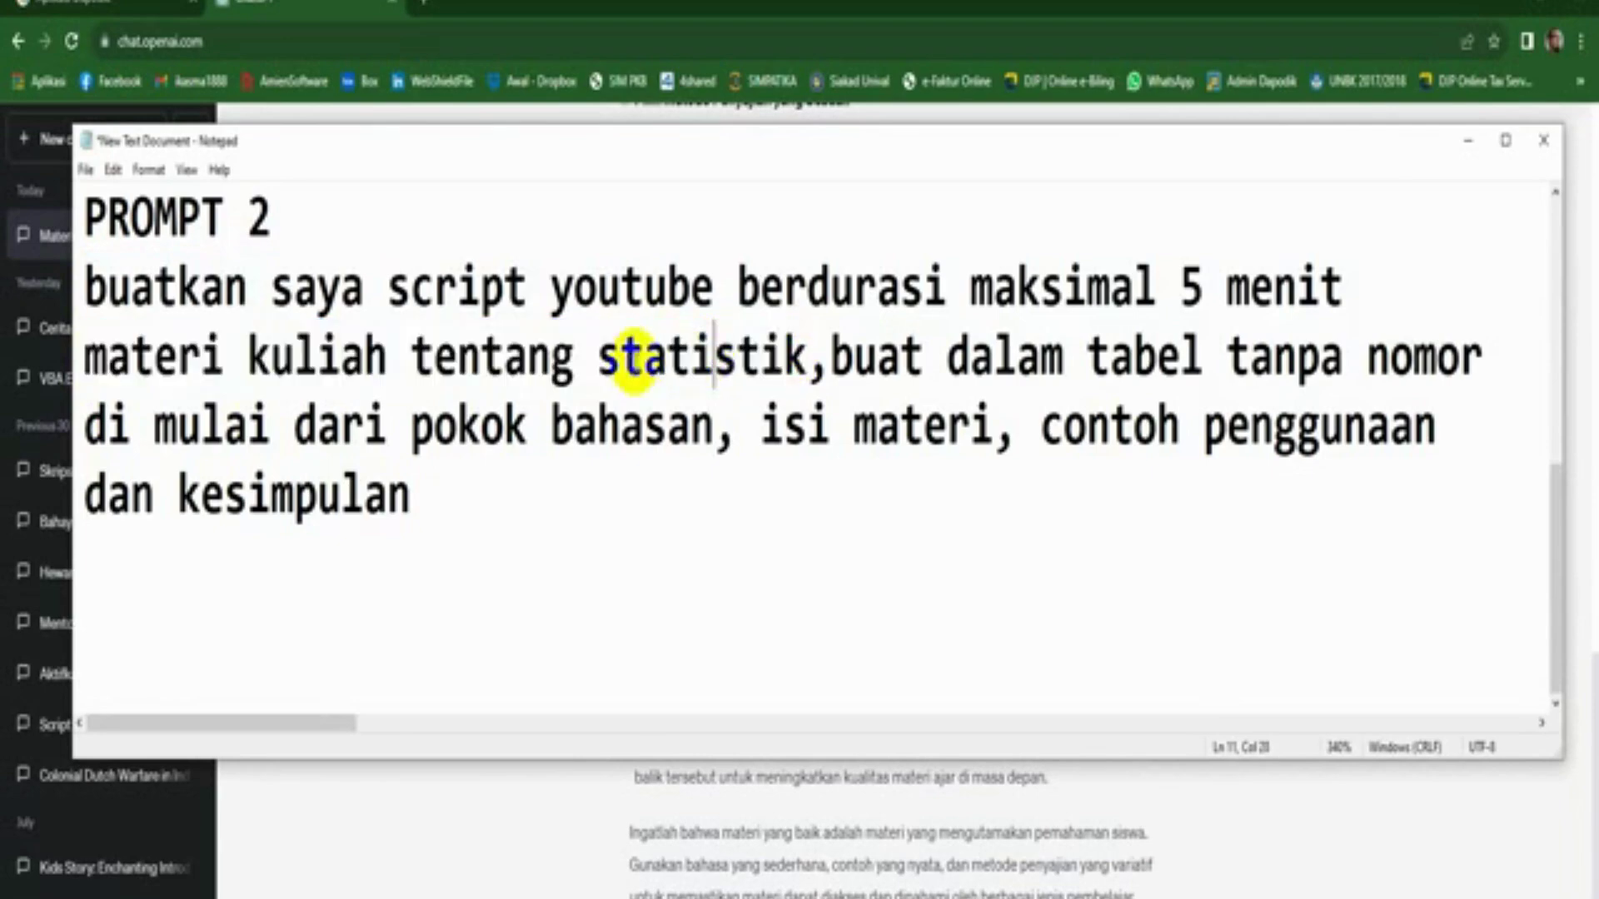
double_click(683, 359)
left_click(712, 358)
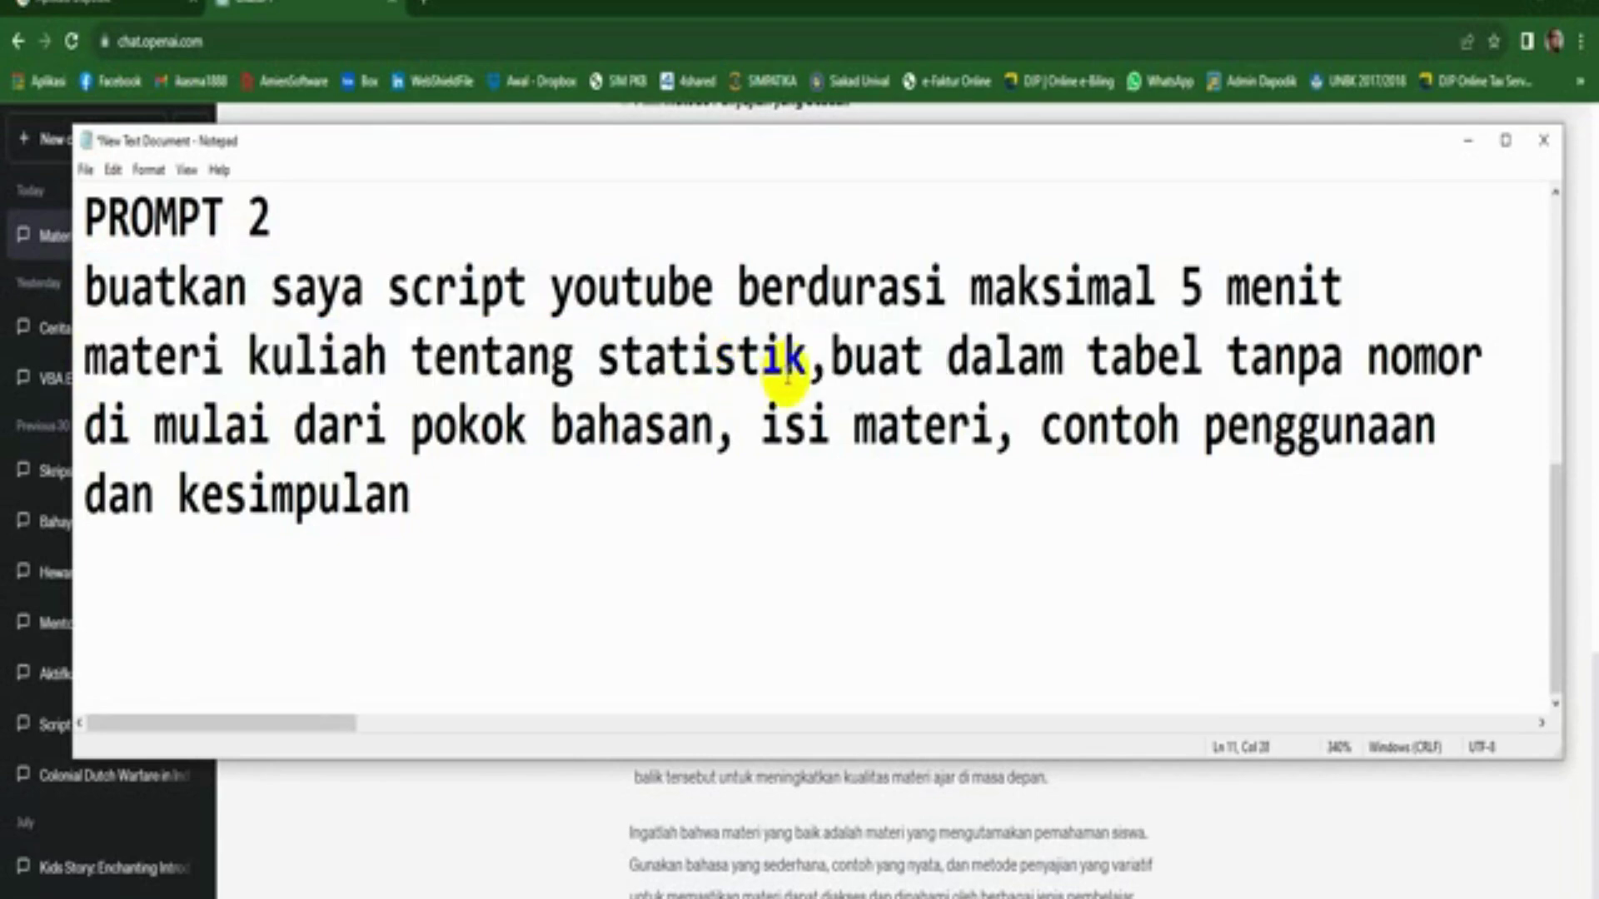
left_click_drag(797, 366, 631, 368)
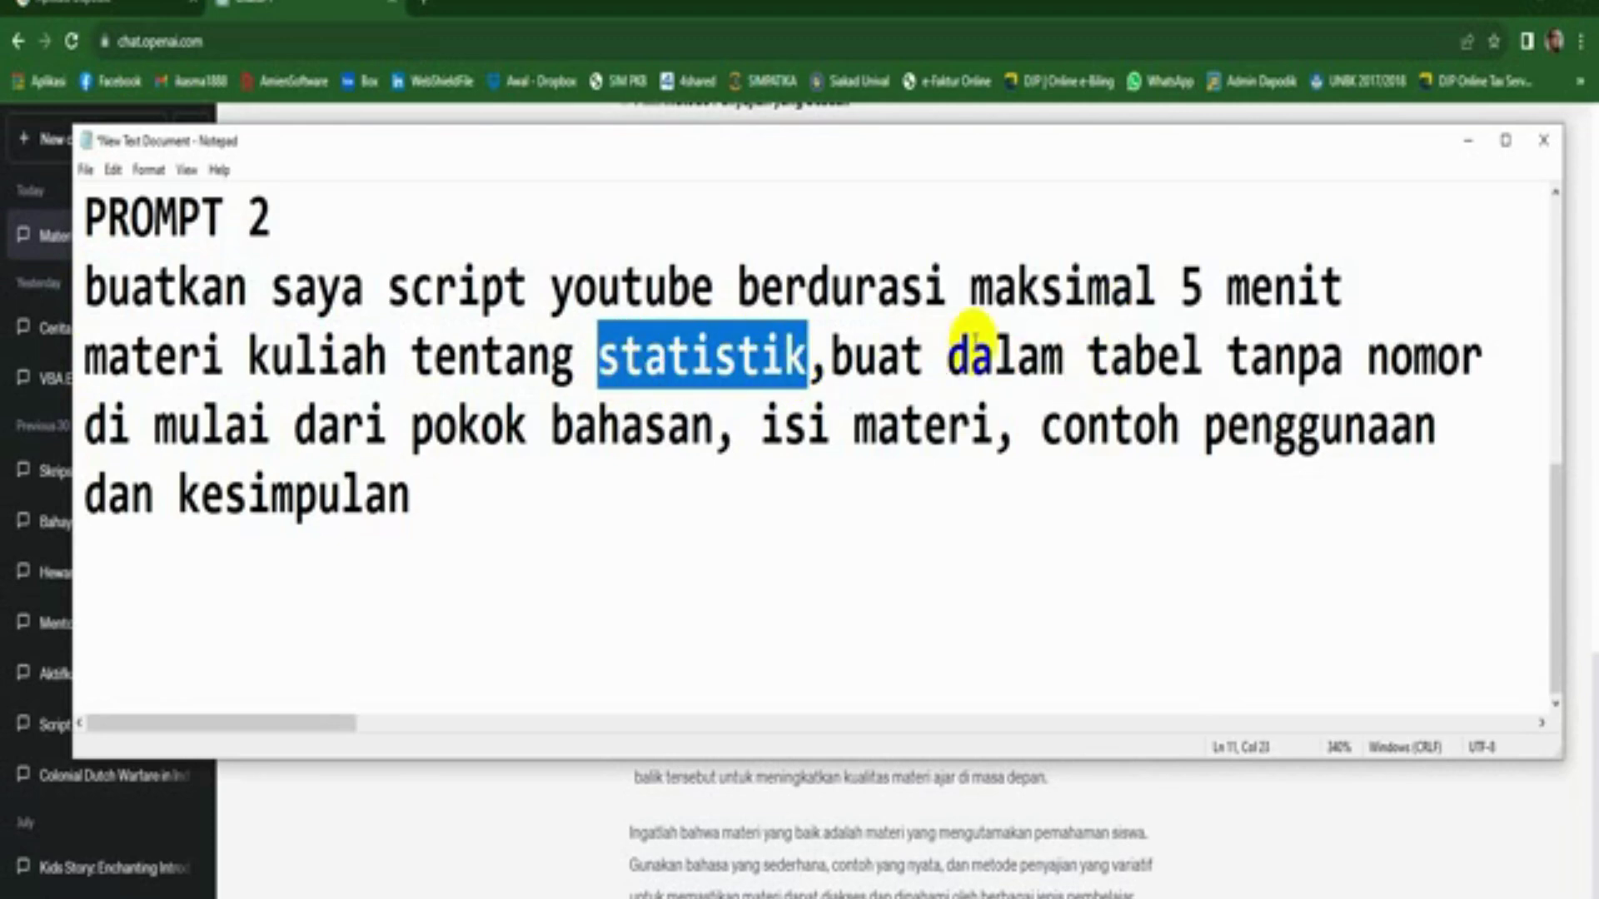
left_click_drag(833, 356, 1477, 337)
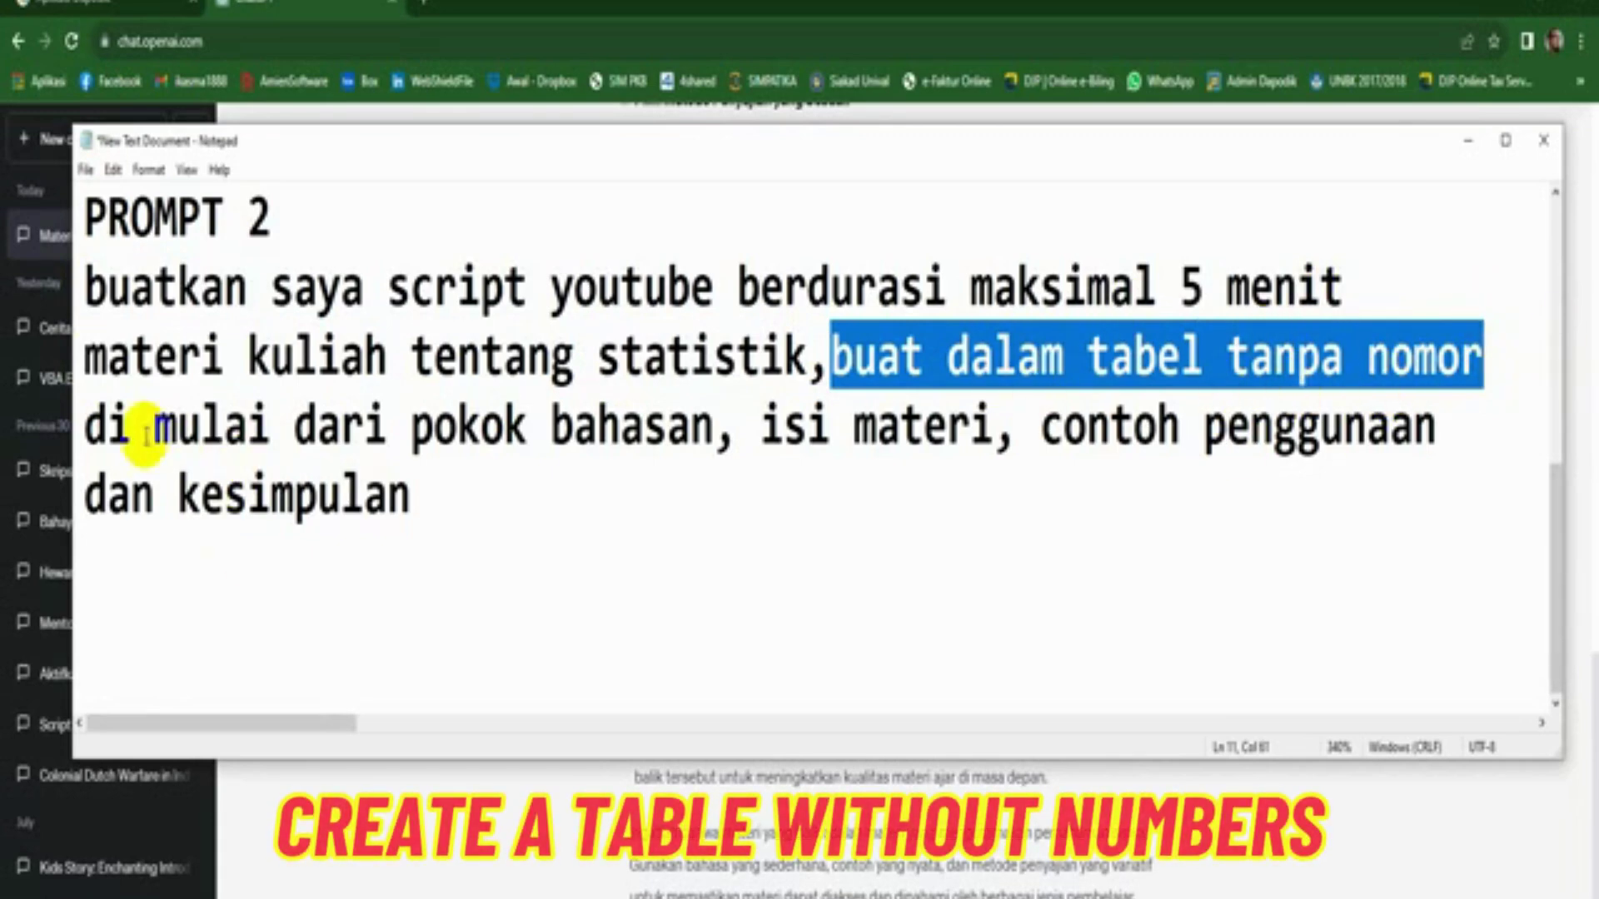
left_click_drag(413, 429, 1428, 438)
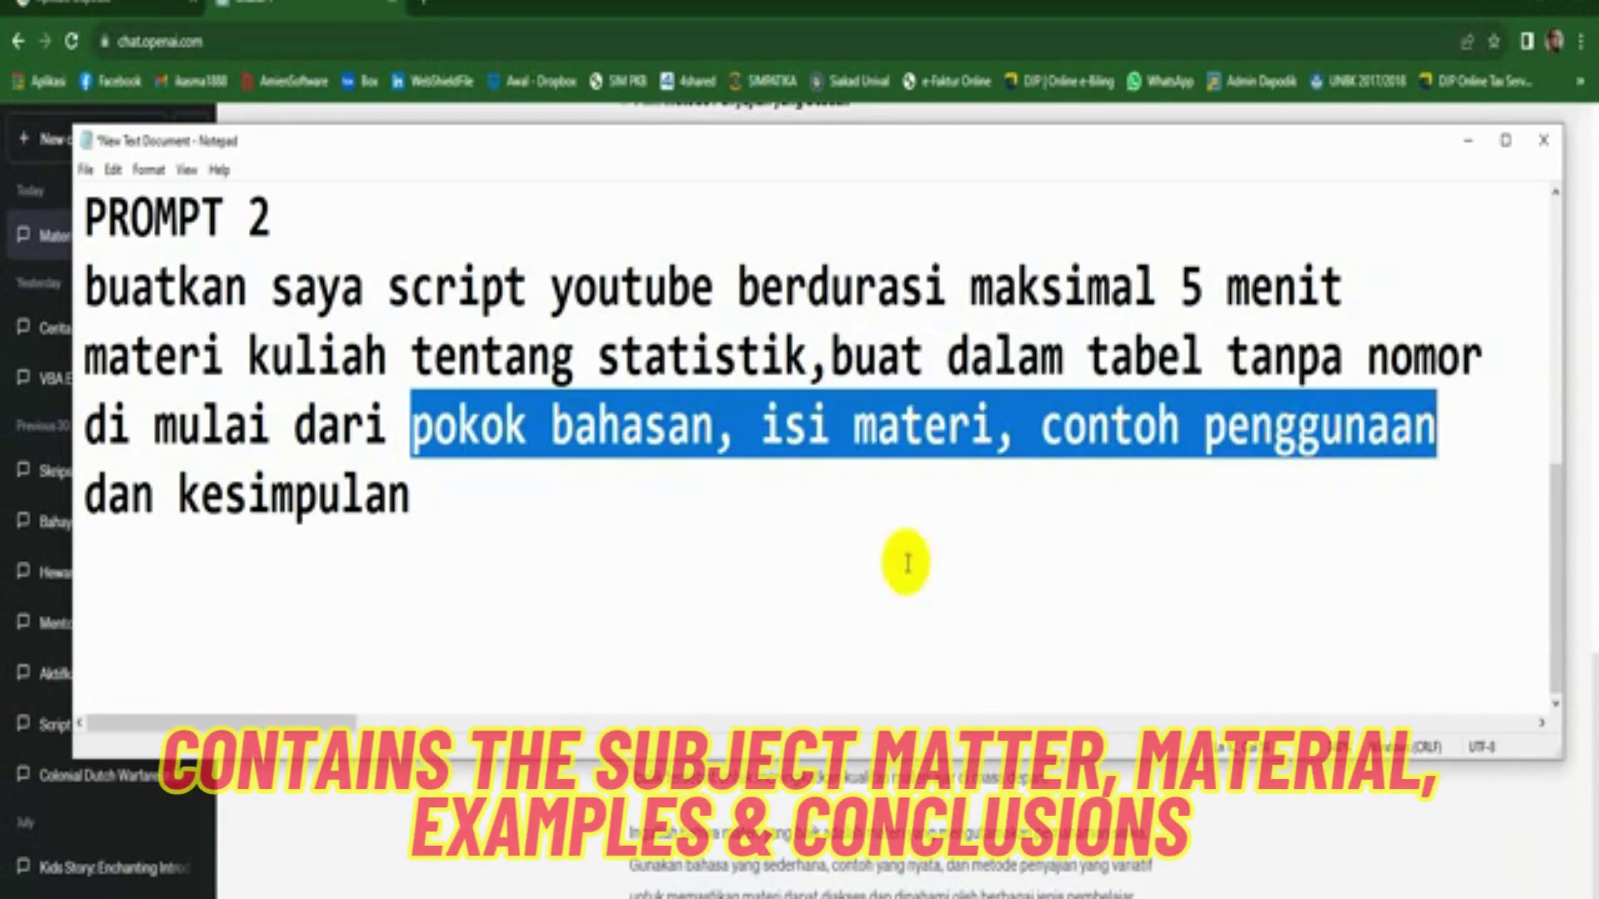
double_click(293, 502)
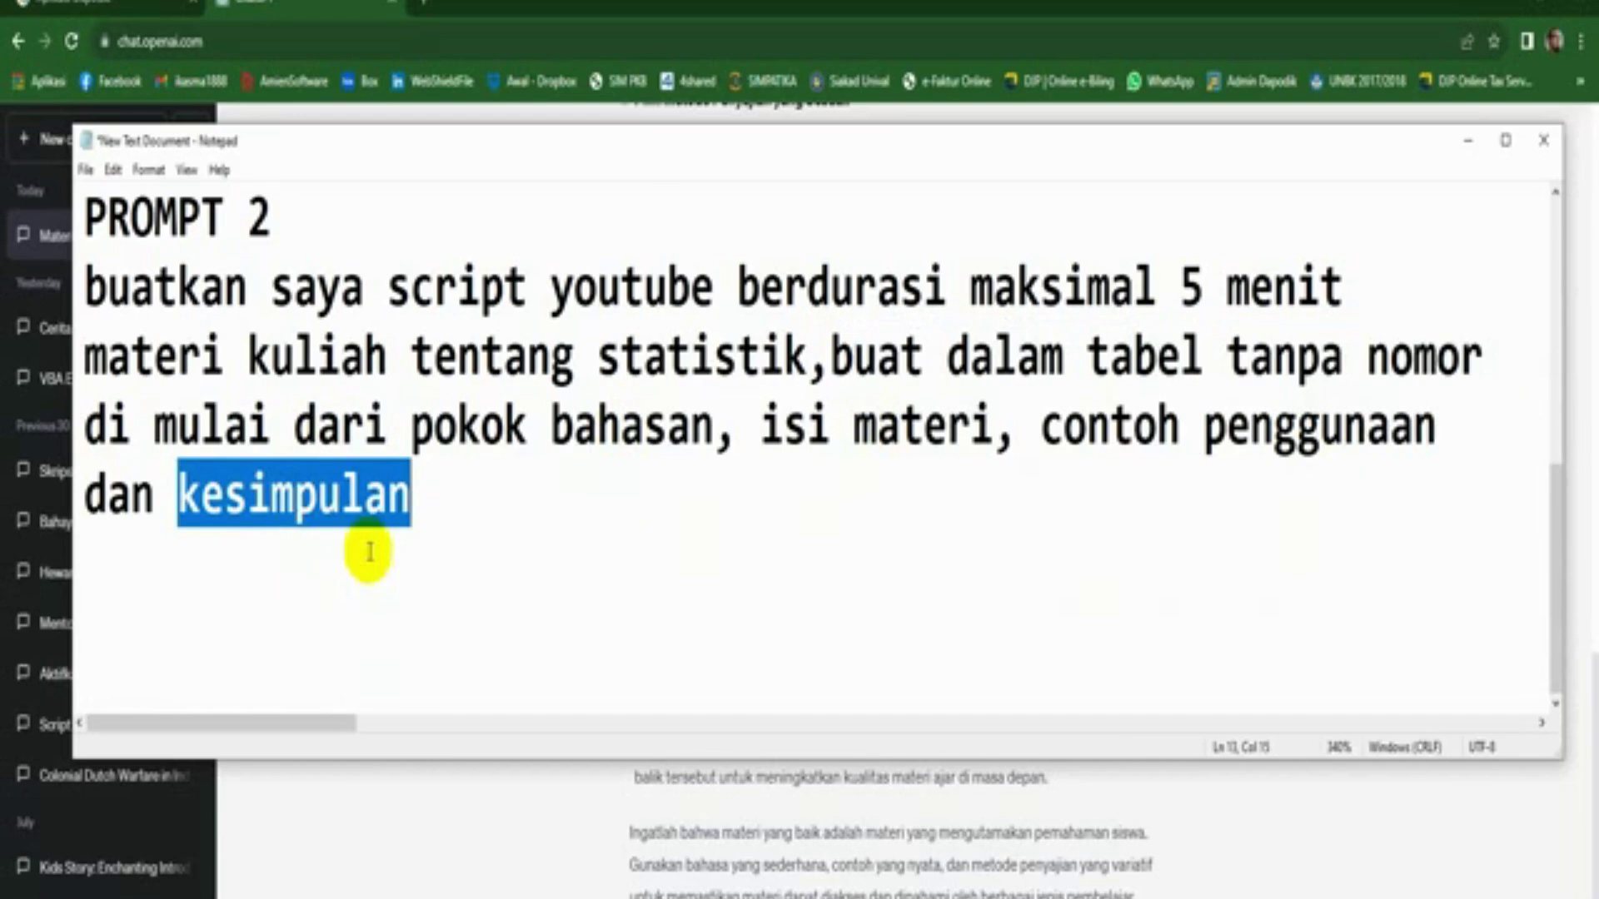
- Copy Prompt 2 and send ChatGPT the request for a maximum 4-minute YouTube script on statistik in an unnumbered table
left_click_drag(86, 287, 429, 500)
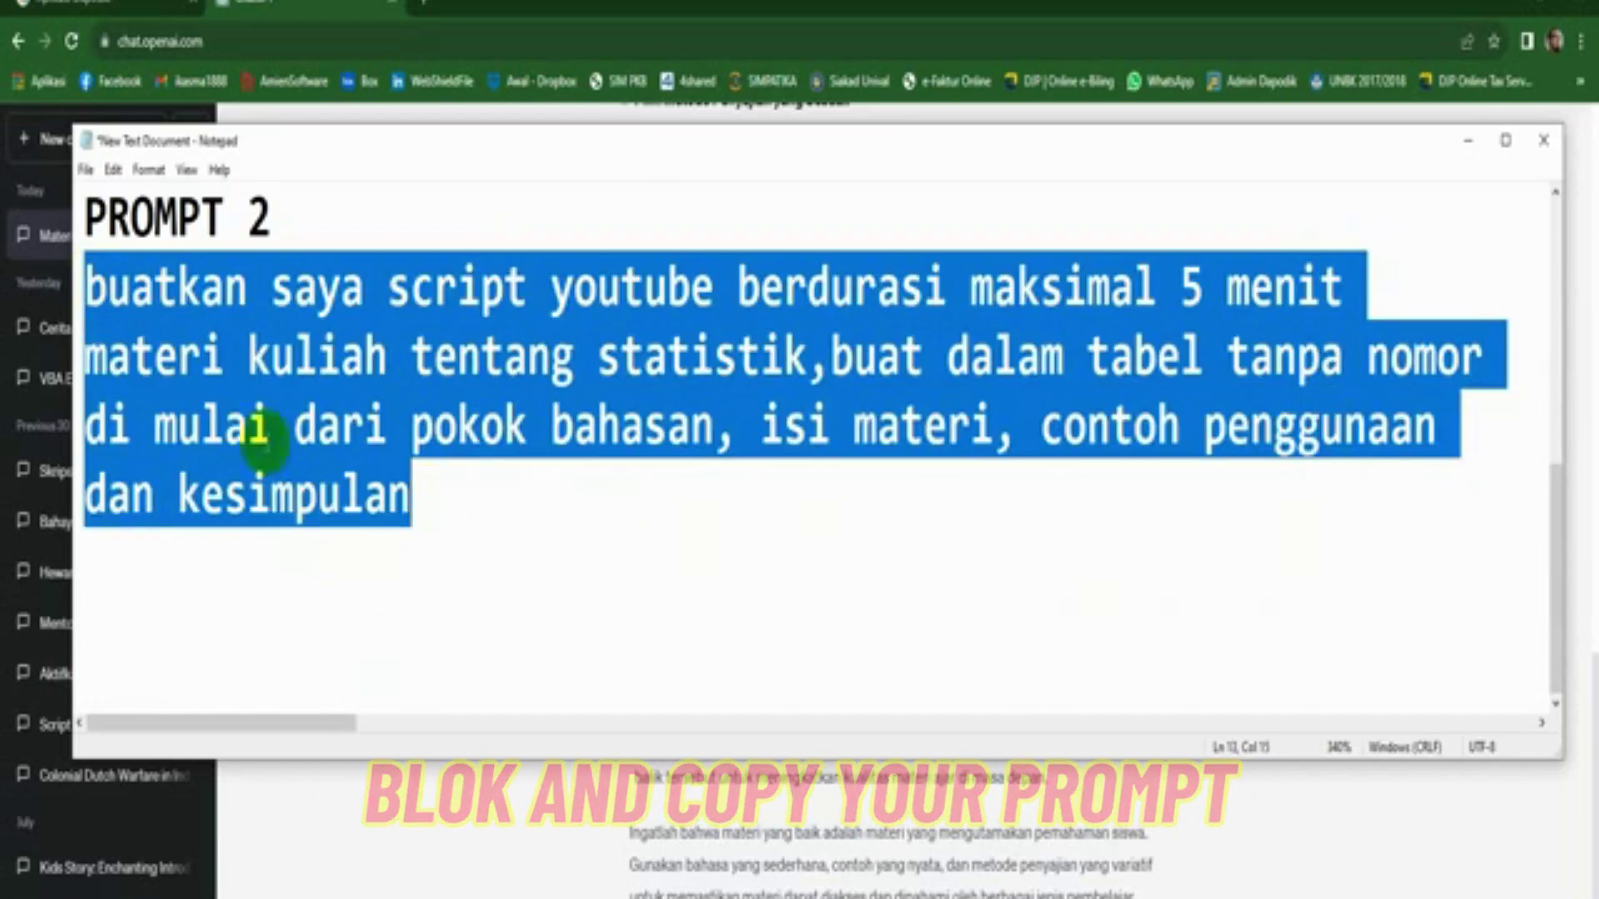
right_click(308, 446)
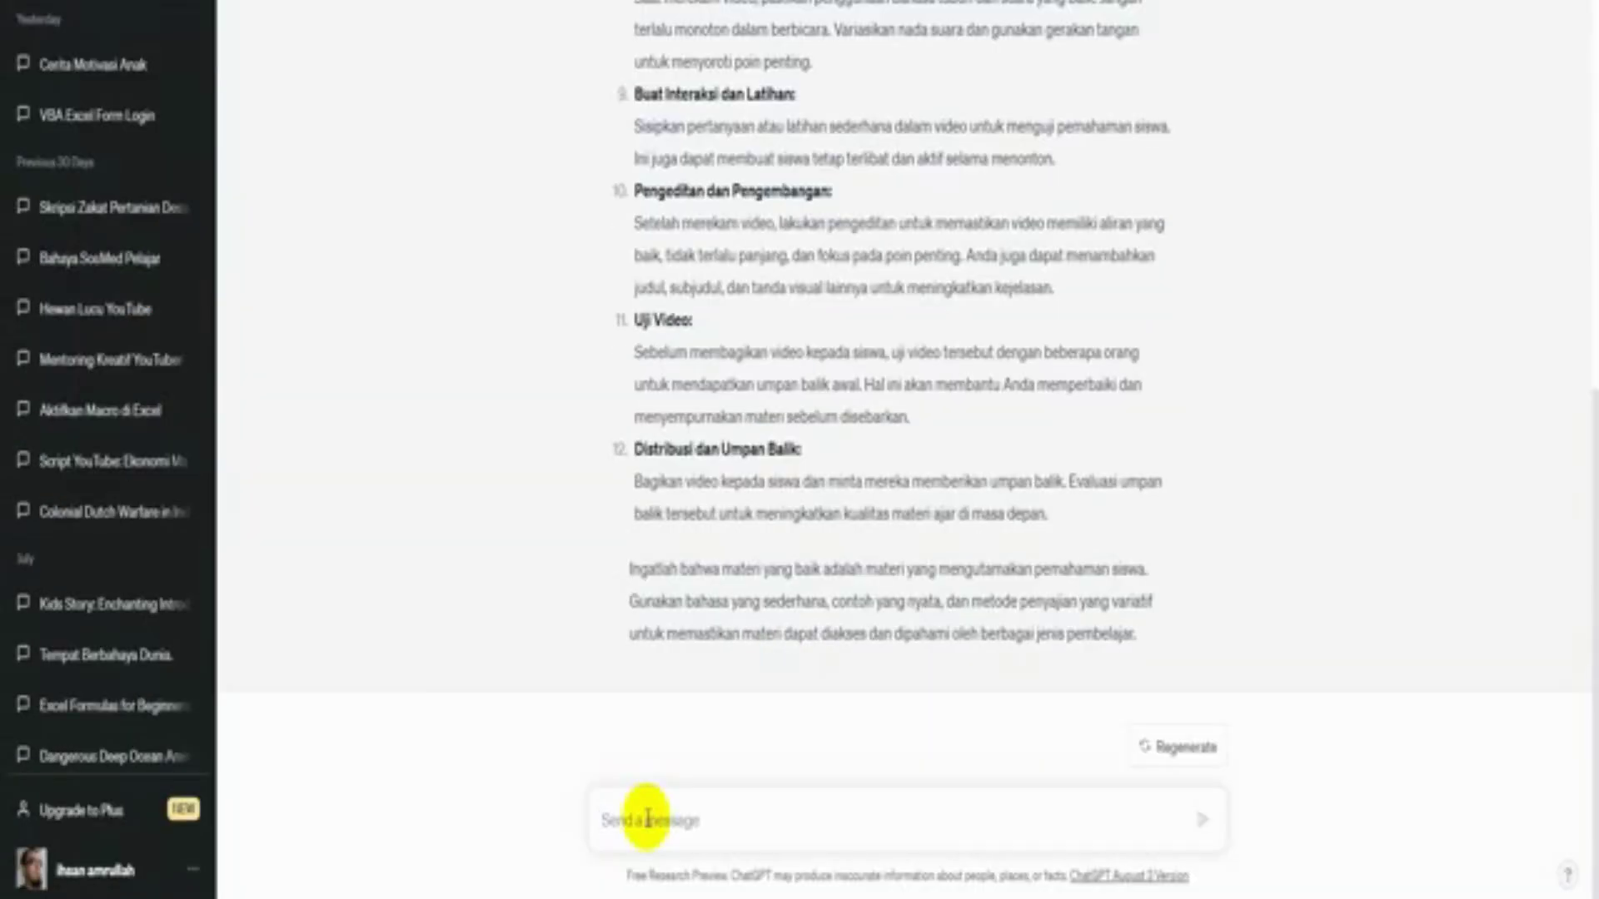
type("buatkan saya script youtube berdurasi maksimal 4 menit materi kuliah tentang statistik,buat dalam tabel tanpa nomor di mulai dari pokok bahasan, isi materi, contoh penggunaan dan kesimpulan")
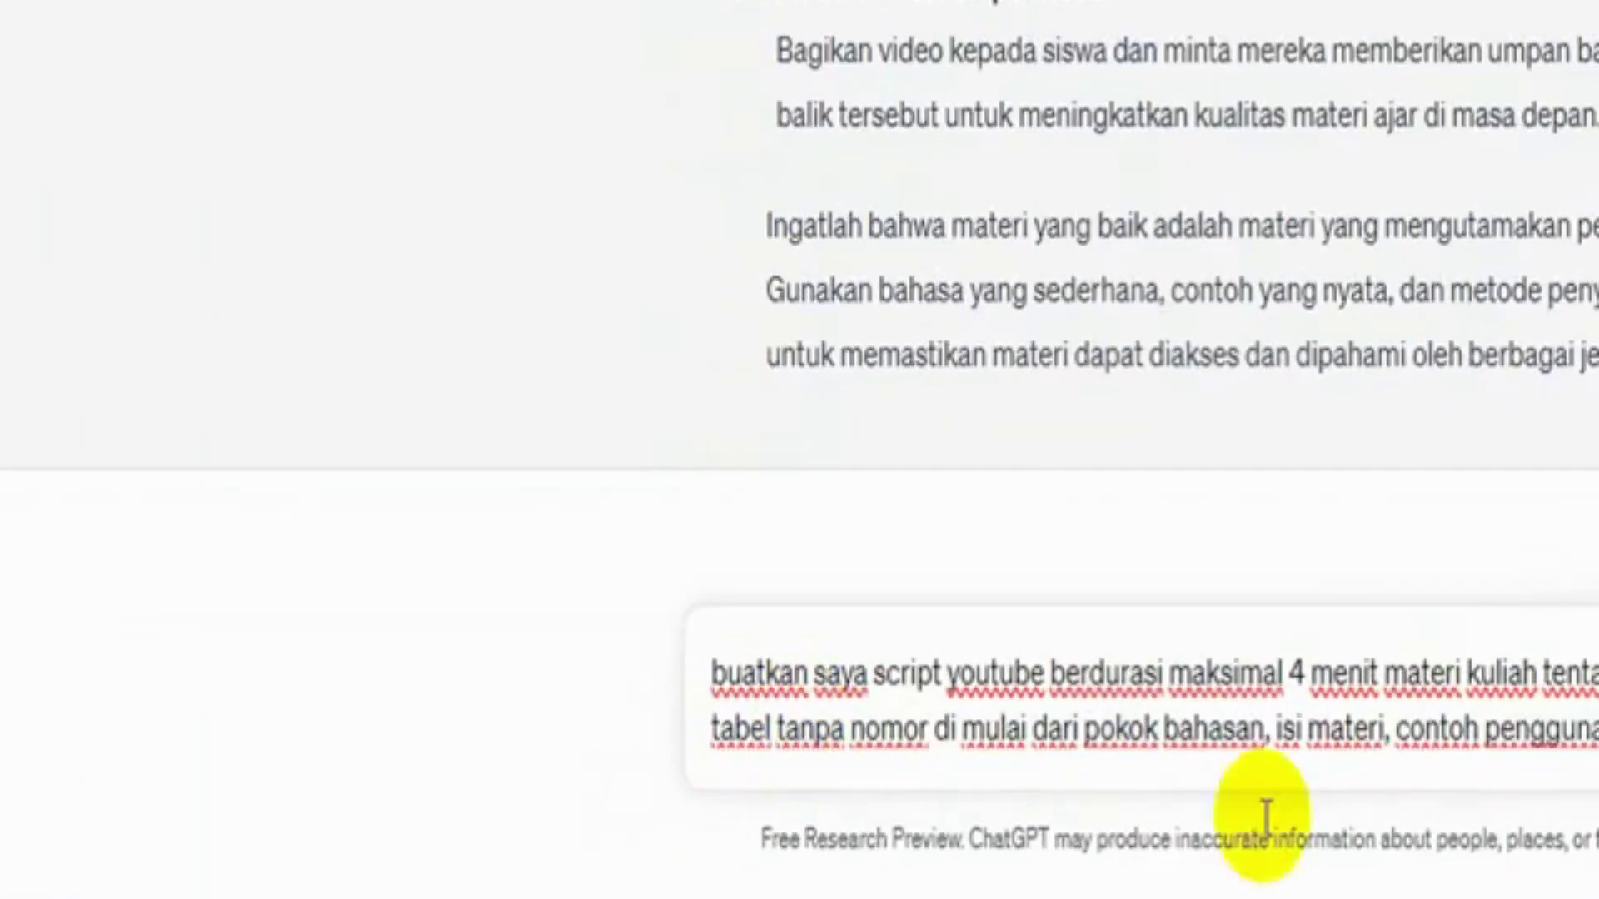
left_click(1383, 732)
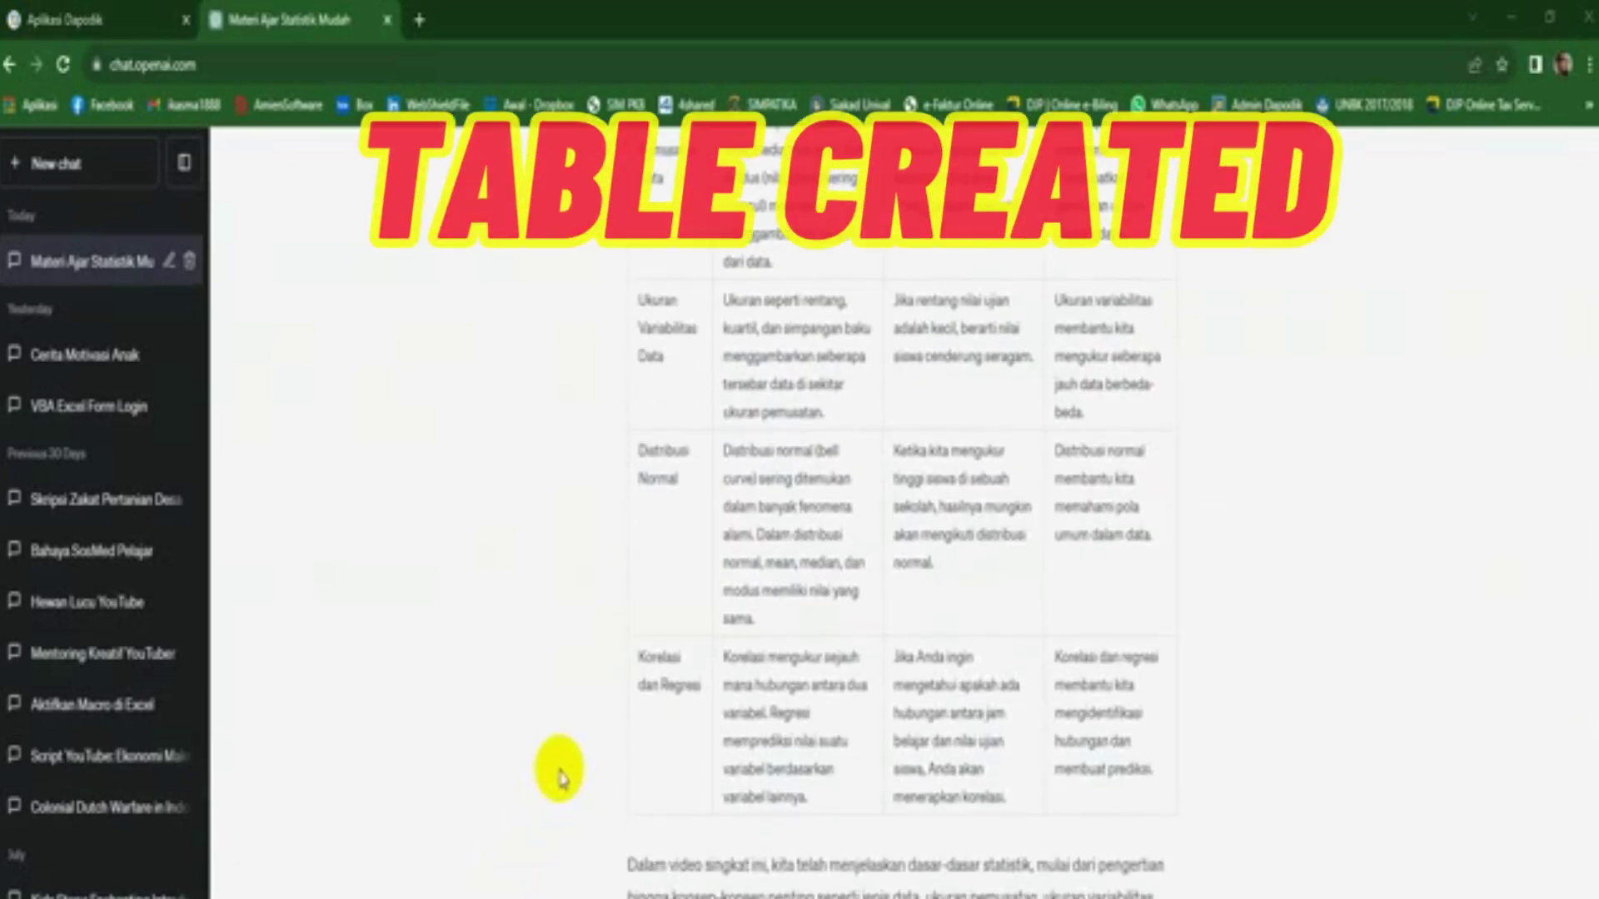
- Examine the generated script table in ChatGPT's reply from its header row to its last row
scroll(560, 778, "up", 5)
scroll(560, 778, "up", 4)
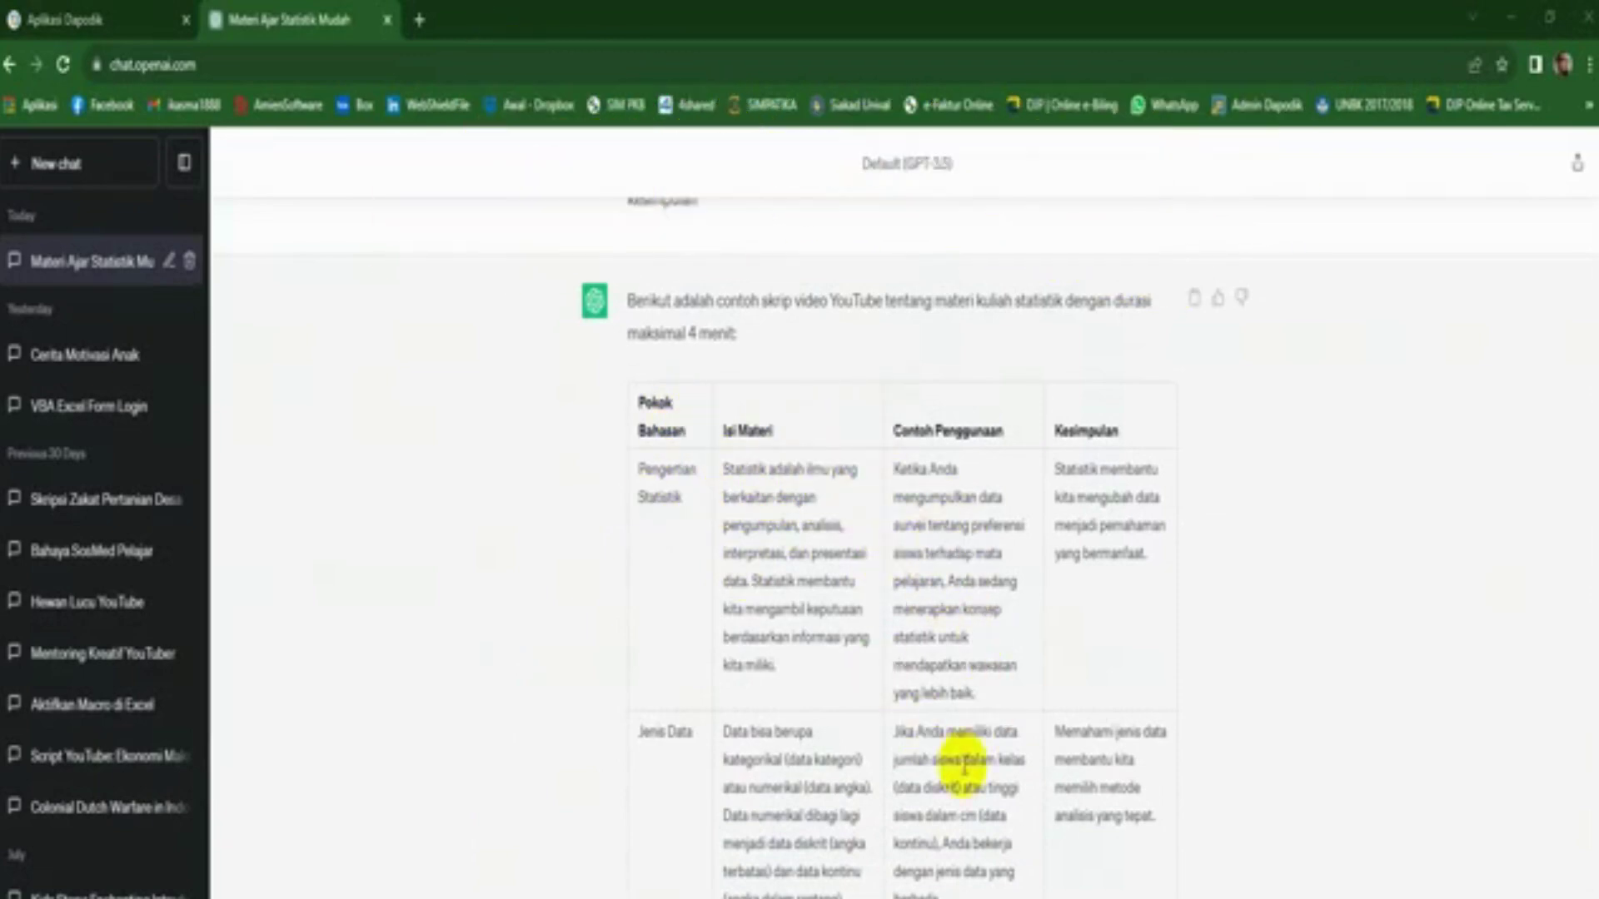
scroll(965, 803, "down", 5)
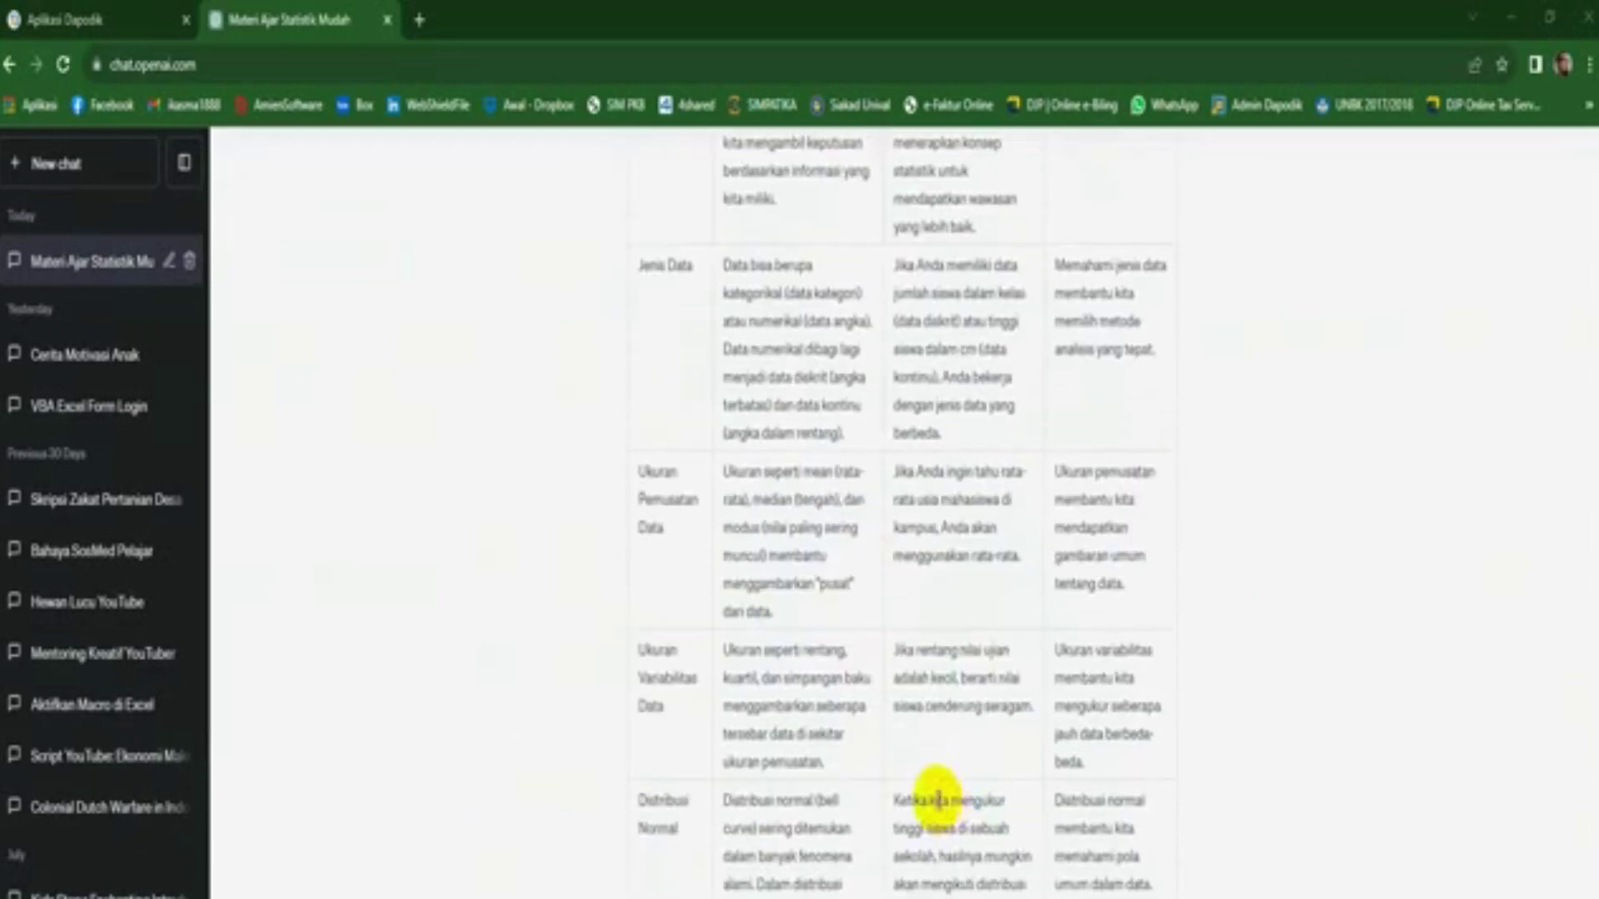
scroll(937, 799, "down", 4)
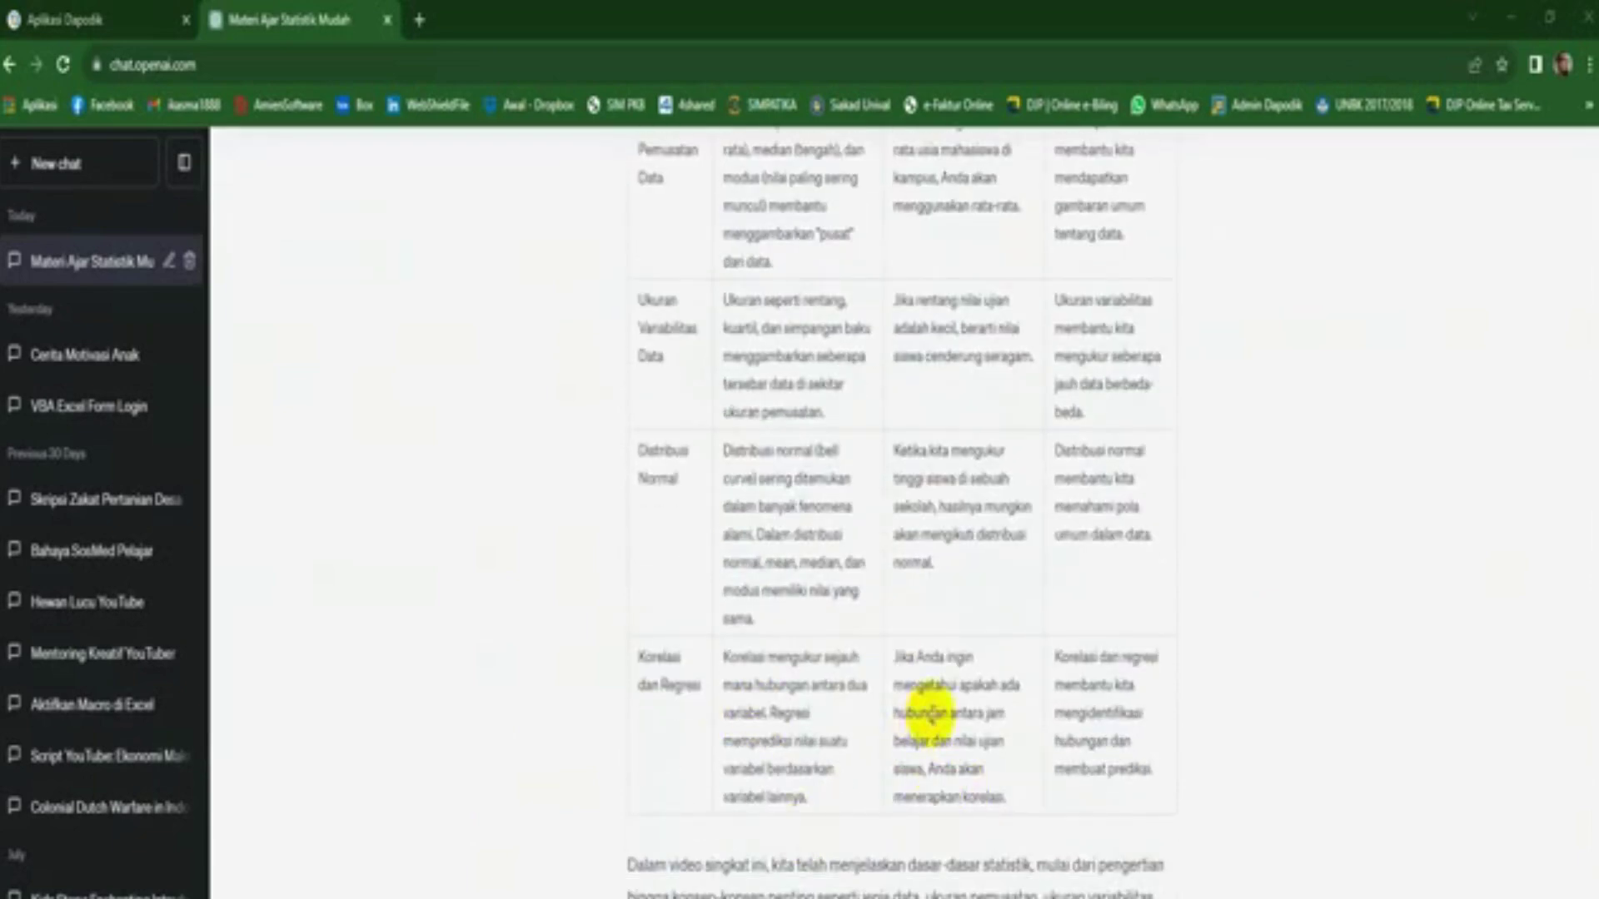
scroll(926, 714, "up", 10)
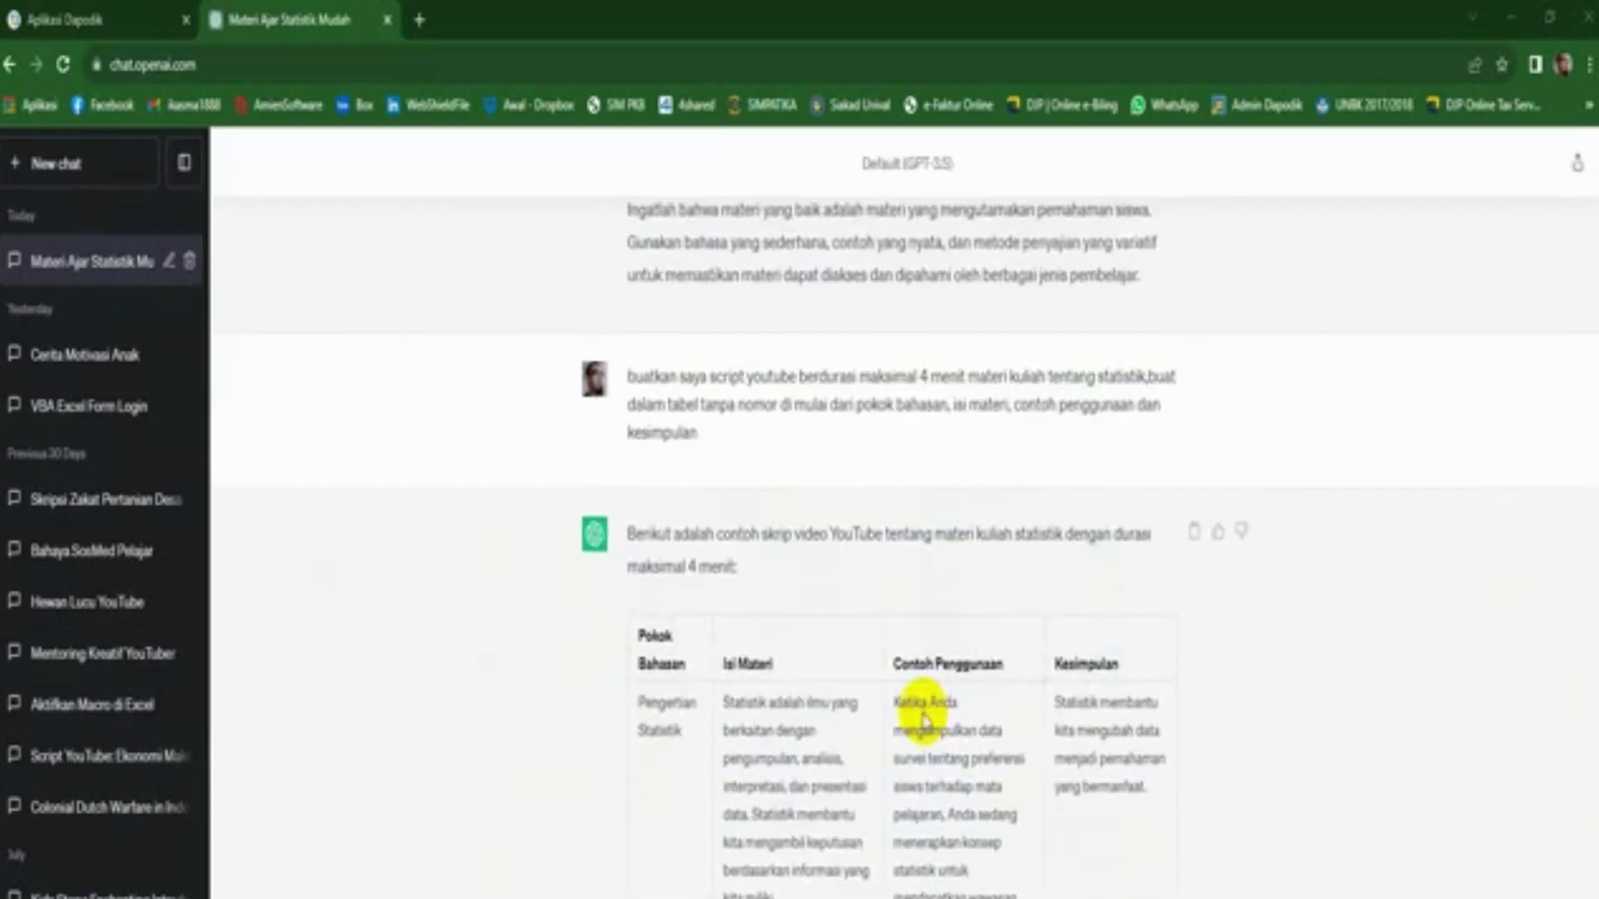
- Copy the entire script table from ChatGPT's reply, from the Pokok Bahasan header through the Korelasi dan Regresi row
scroll(828, 723, "down", 1)
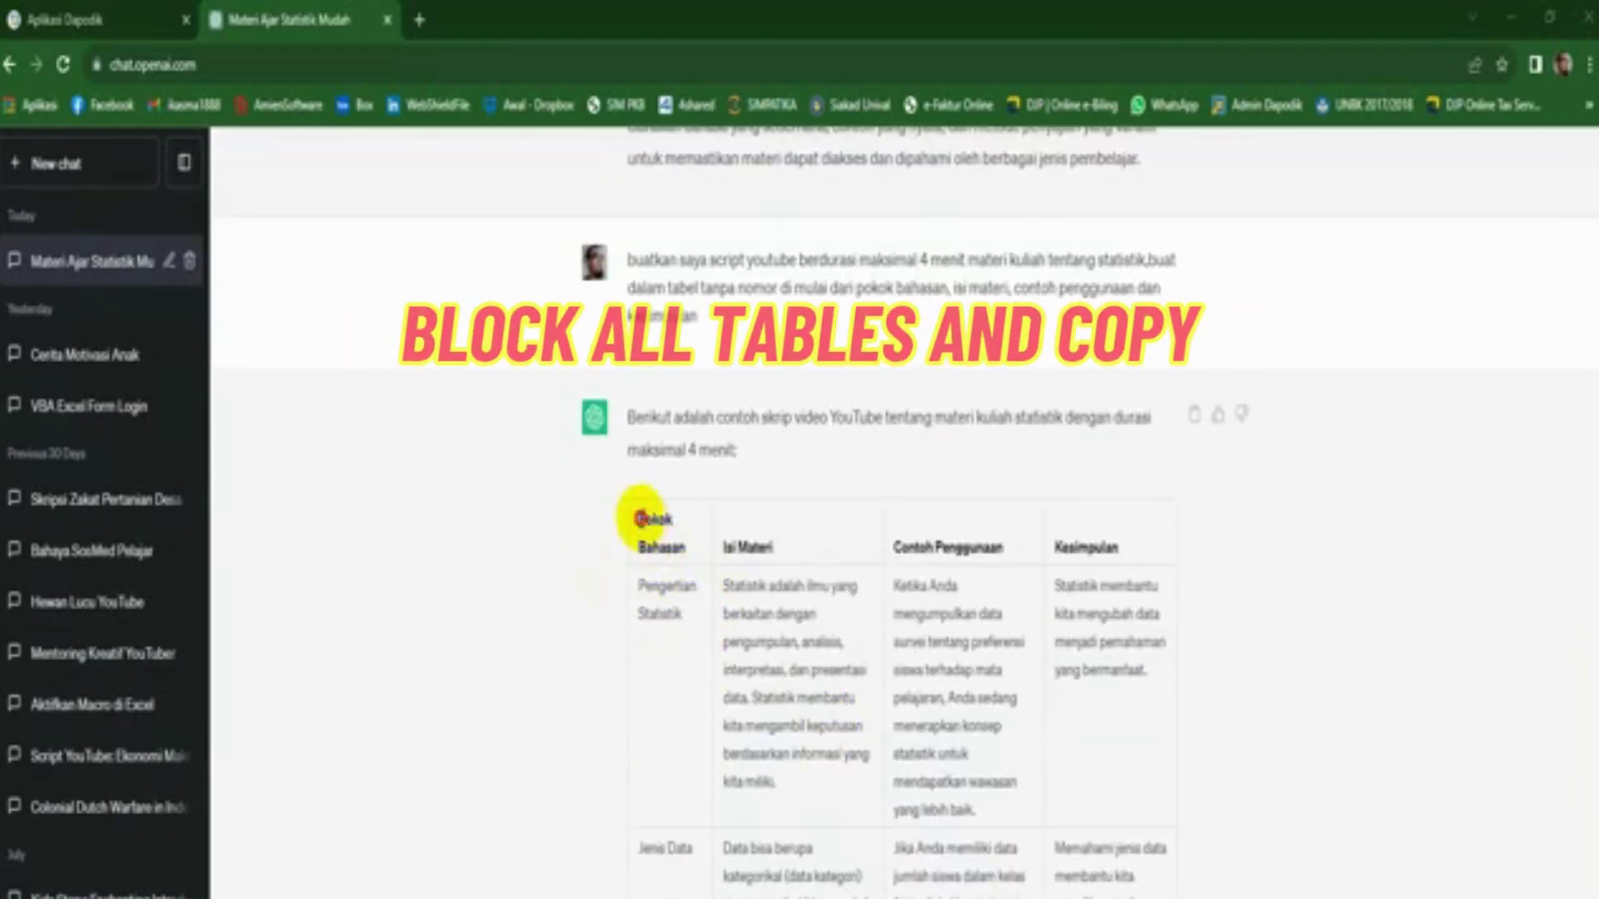
left_click_drag(639, 519, 872, 831)
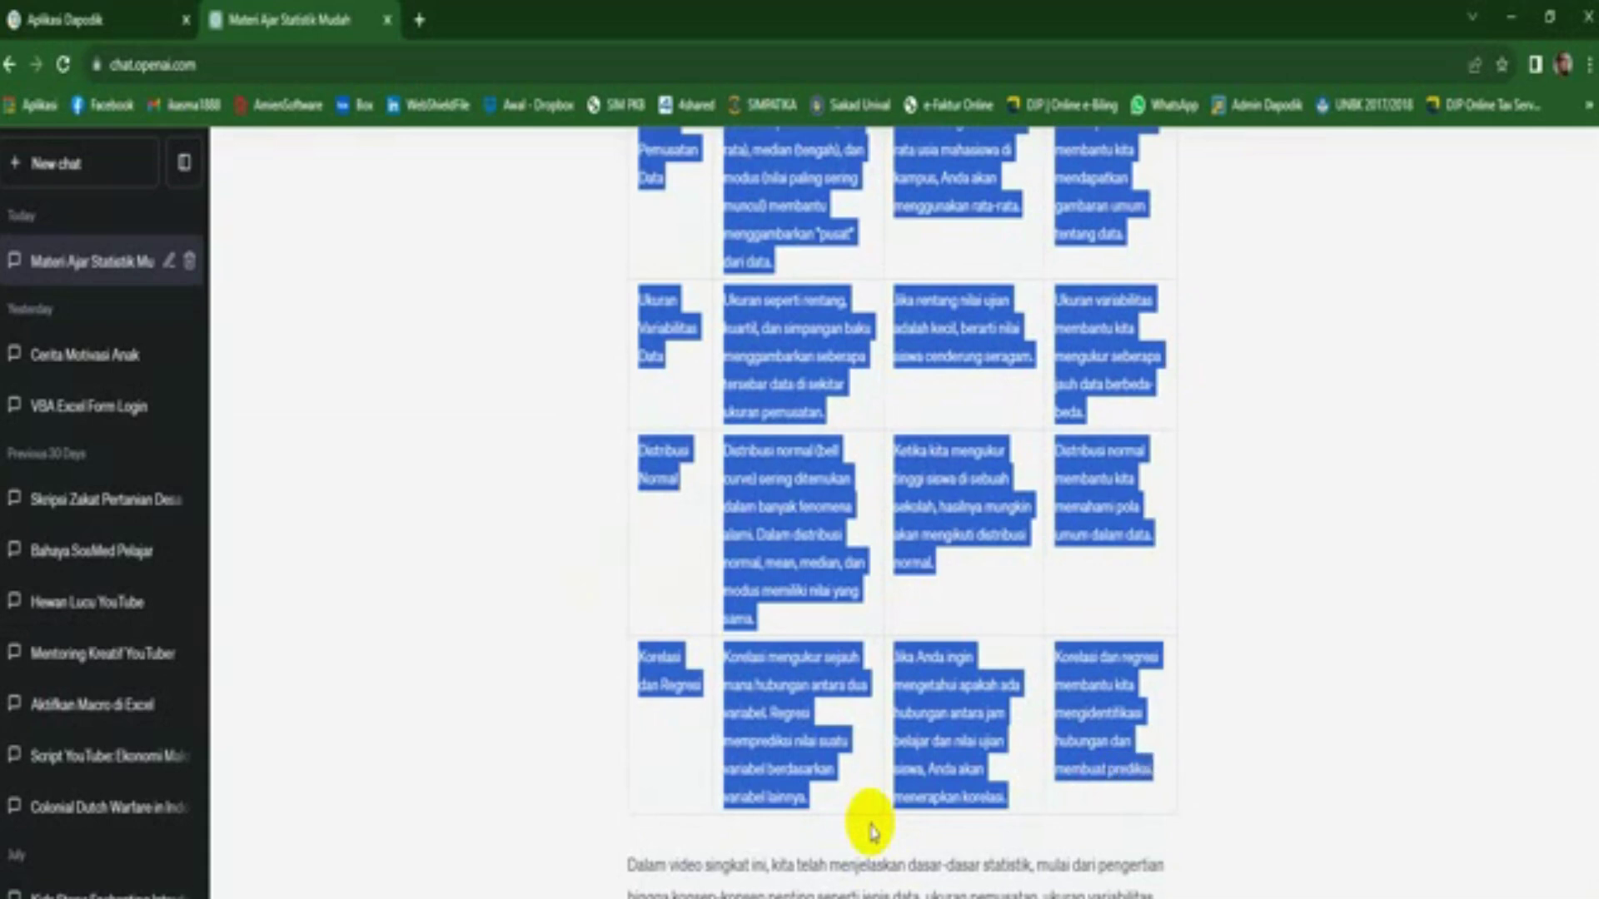
scroll(599, 693, "up", 14)
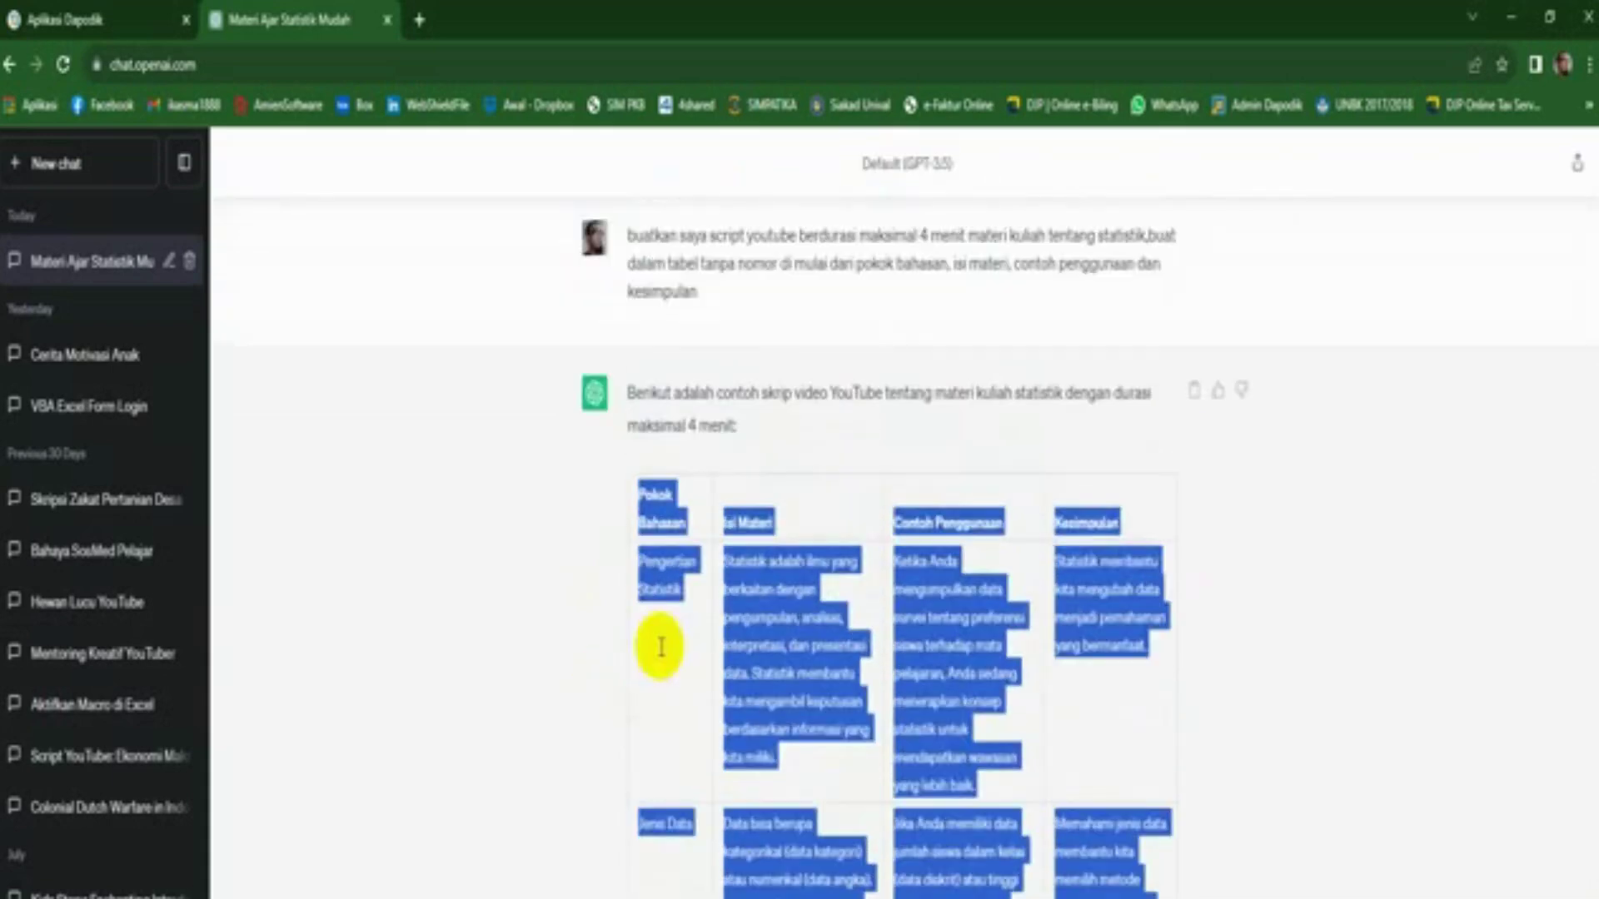
right_click(762, 607)
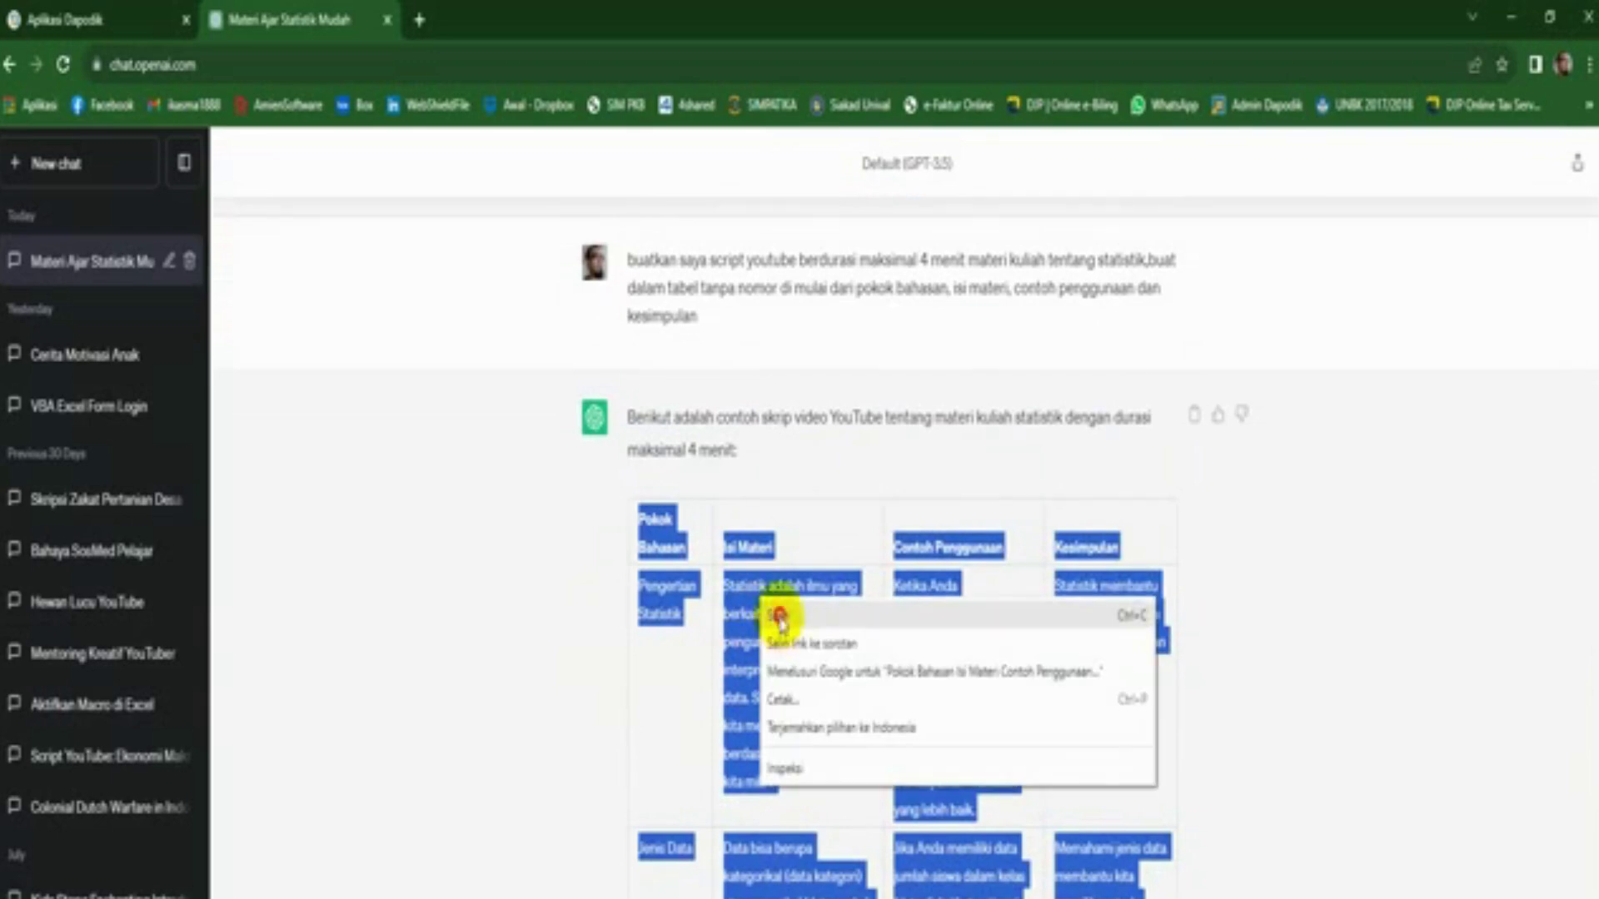
left_click(780, 616)
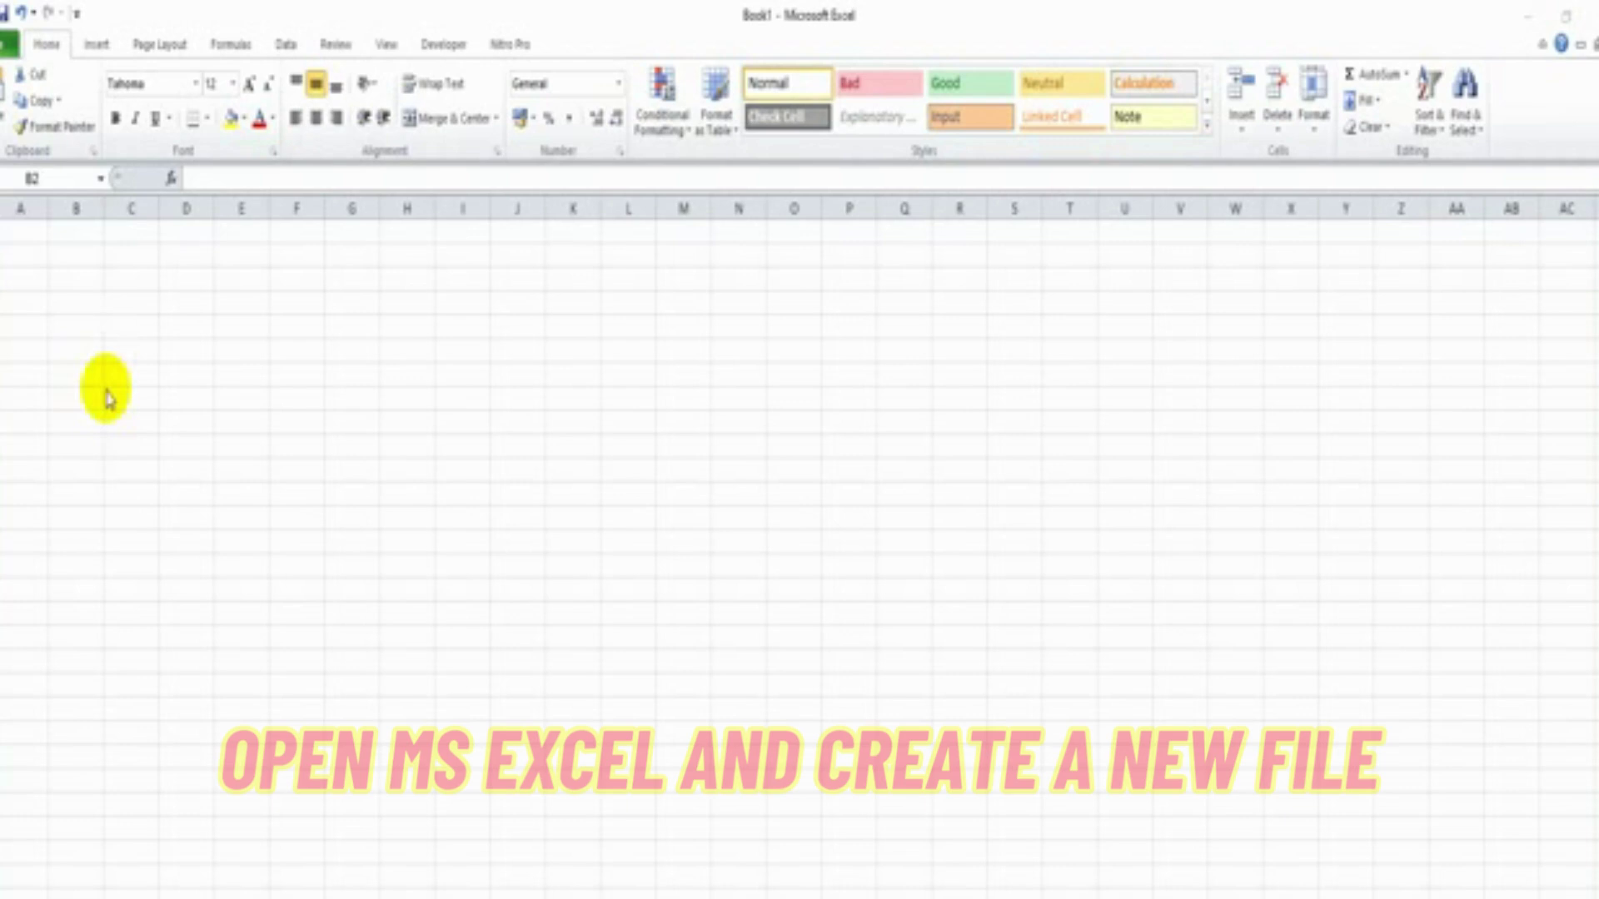
- Switch to the blank Excel workbook and paste the copied table at cell B2, matching the destination formatting
left_click(75, 258)
left_click(28, 233)
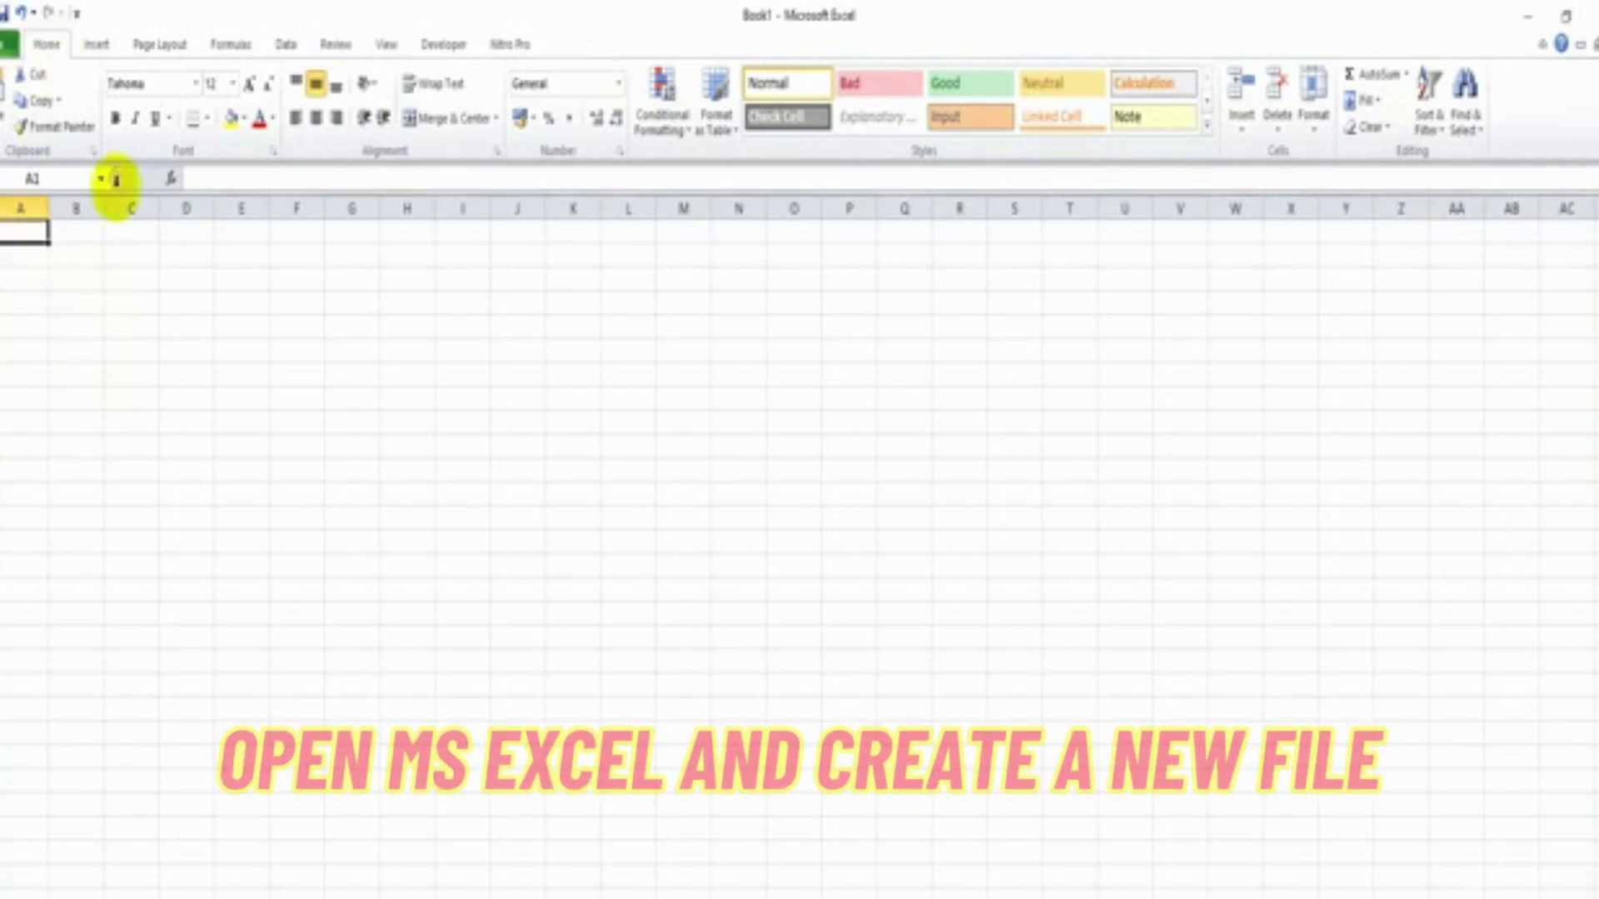
left_click(79, 254)
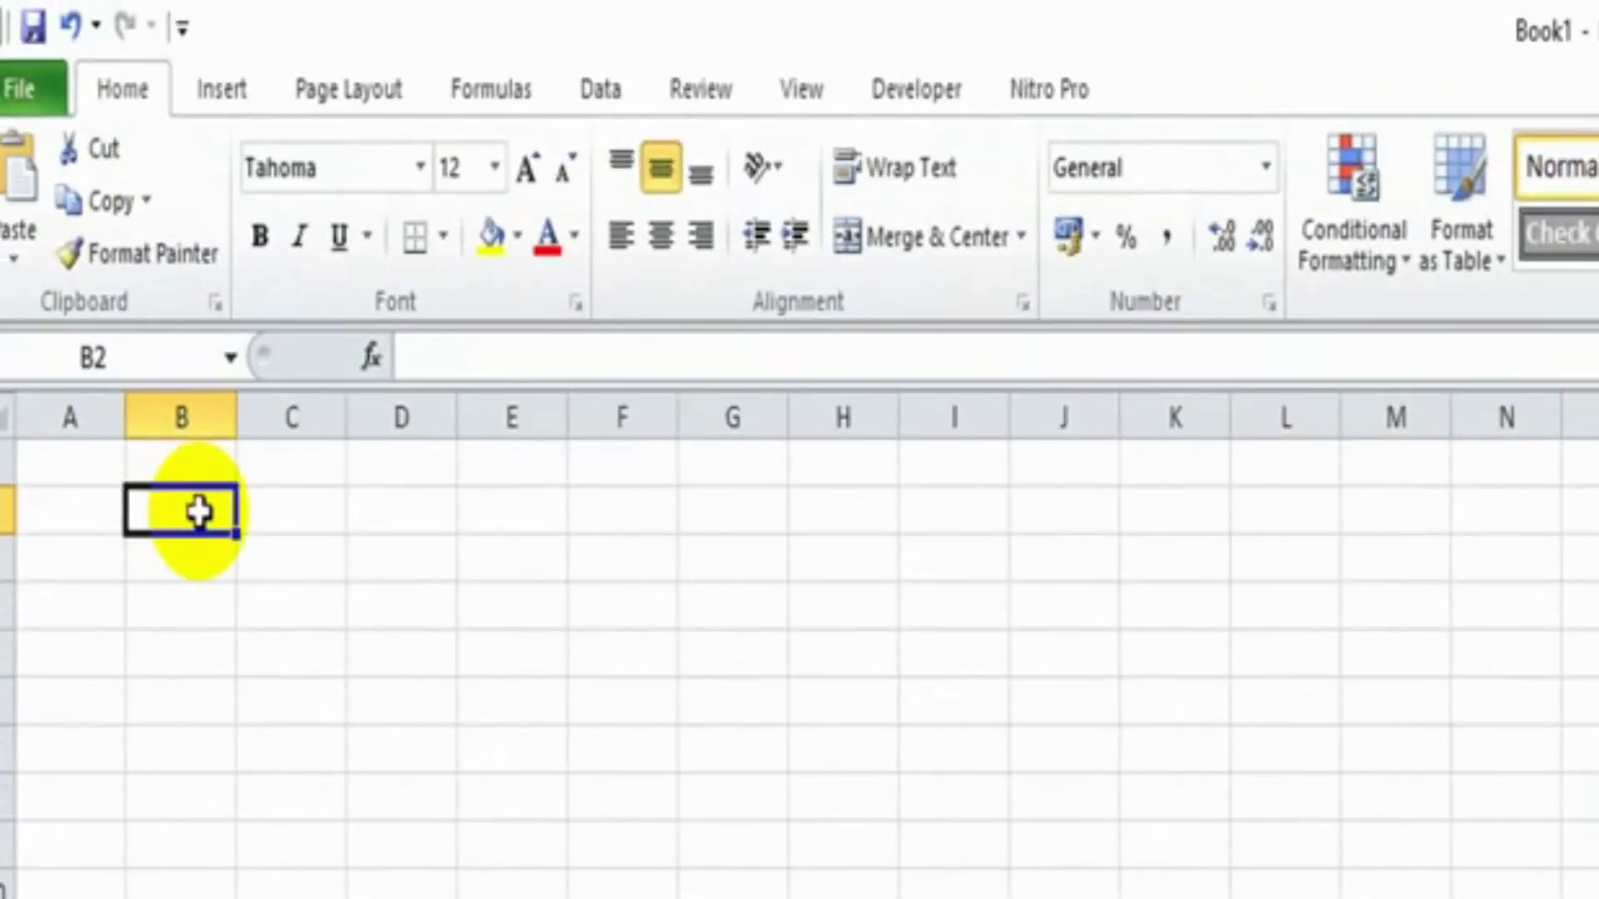
right_click(198, 510)
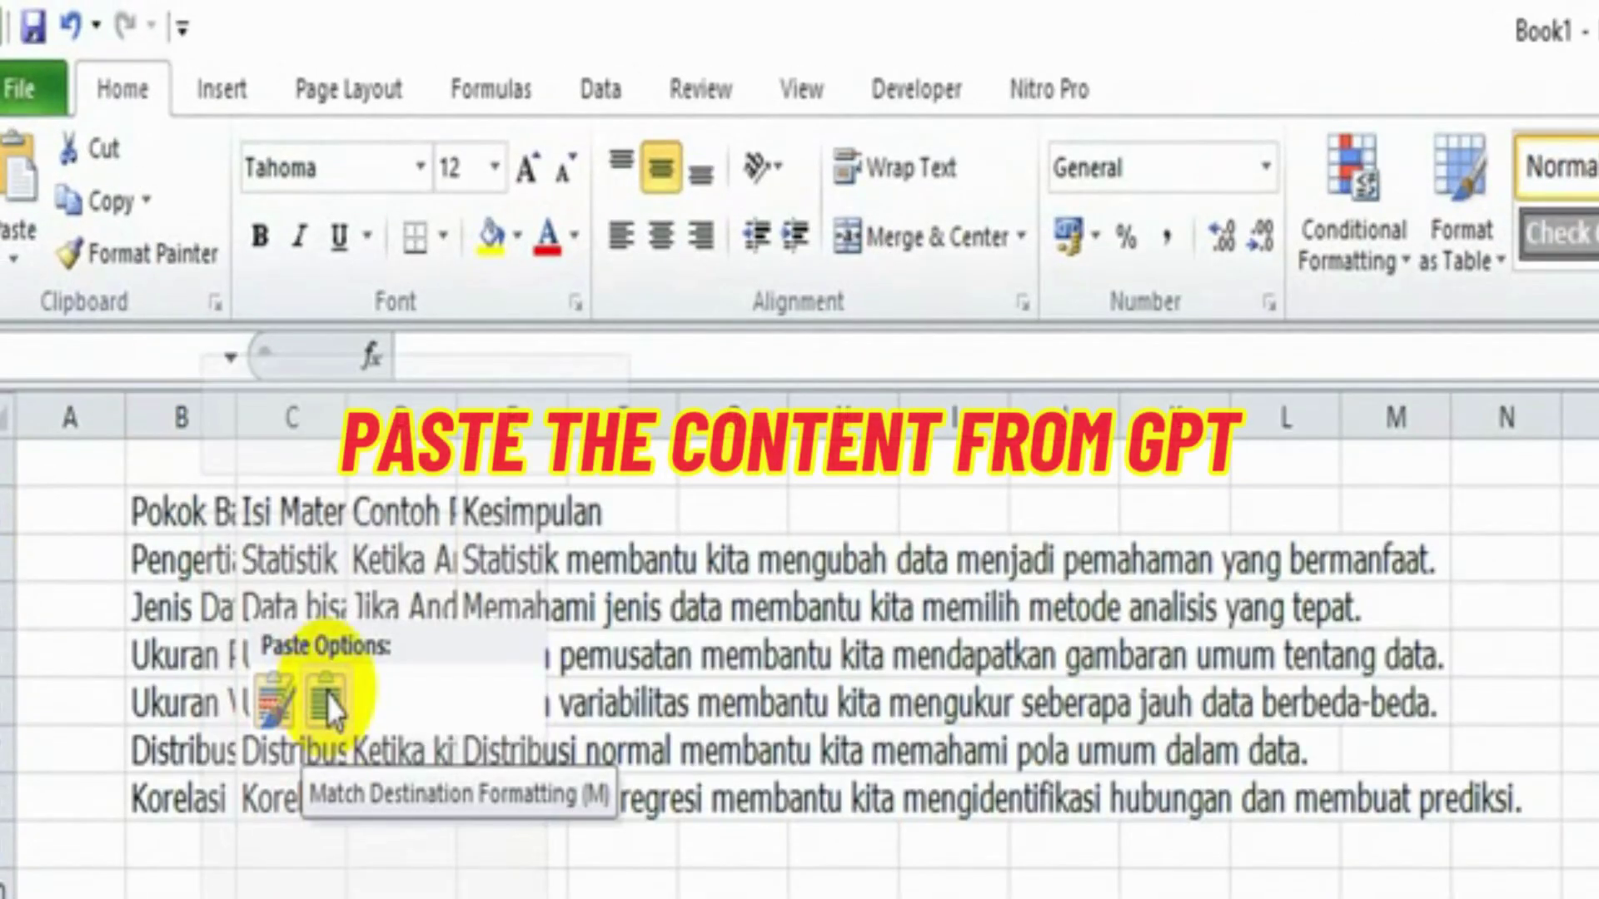
left_click(329, 703)
- Widen columns B through E together to one equal width for the pasted table
left_click_drag(182, 417, 474, 431)
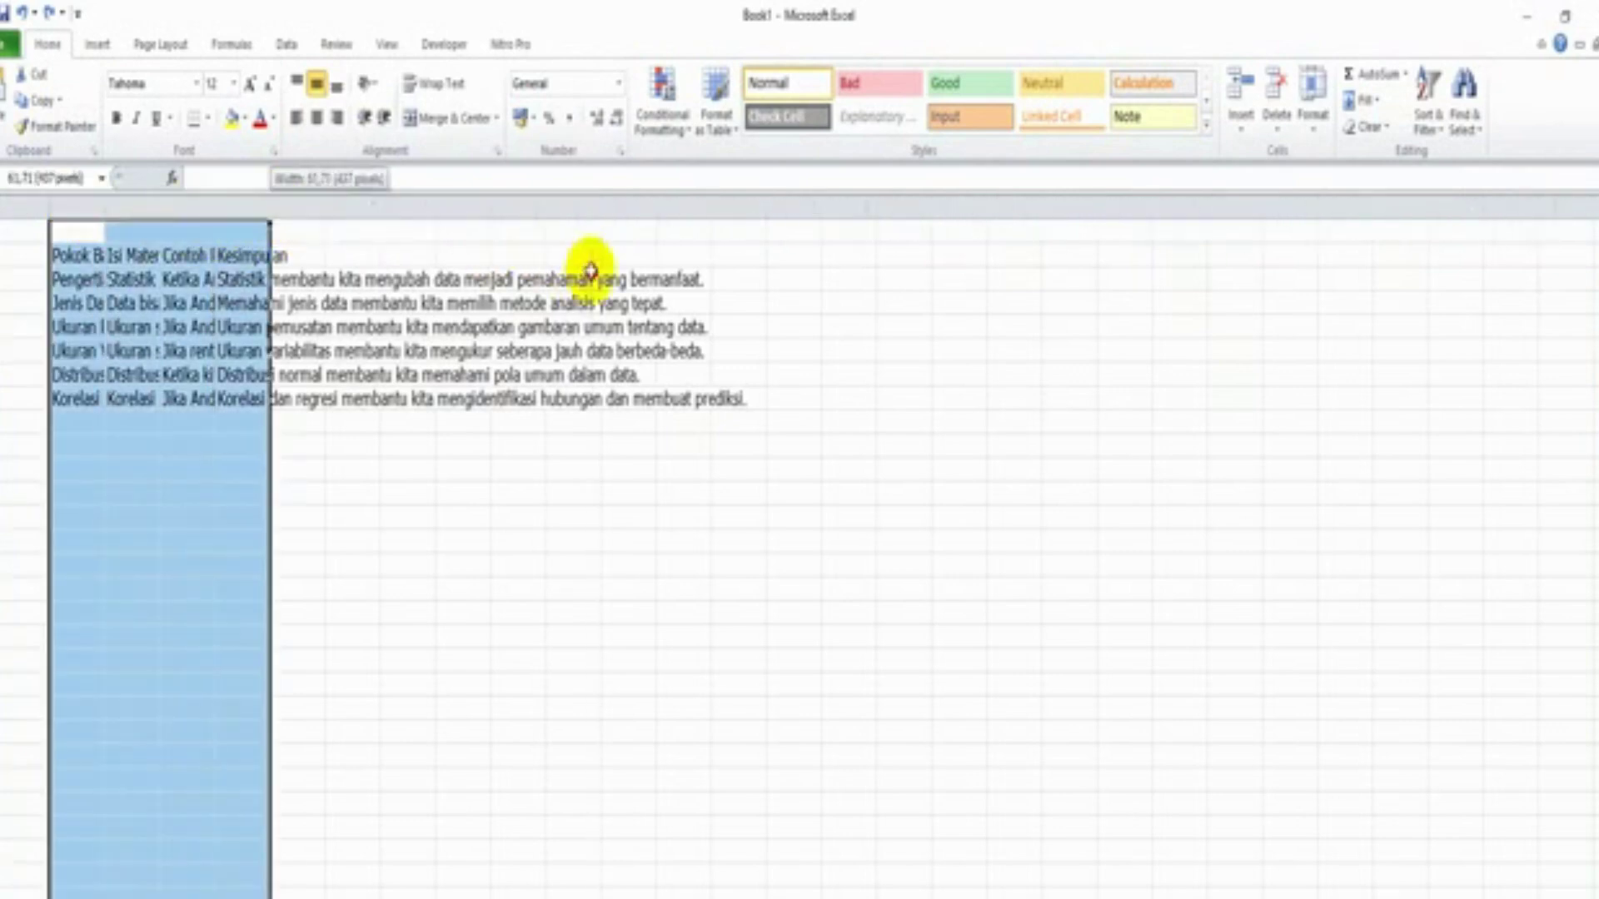
left_click_drag(591, 270, 604, 275)
left_click_drag(433, 207, 265, 249)
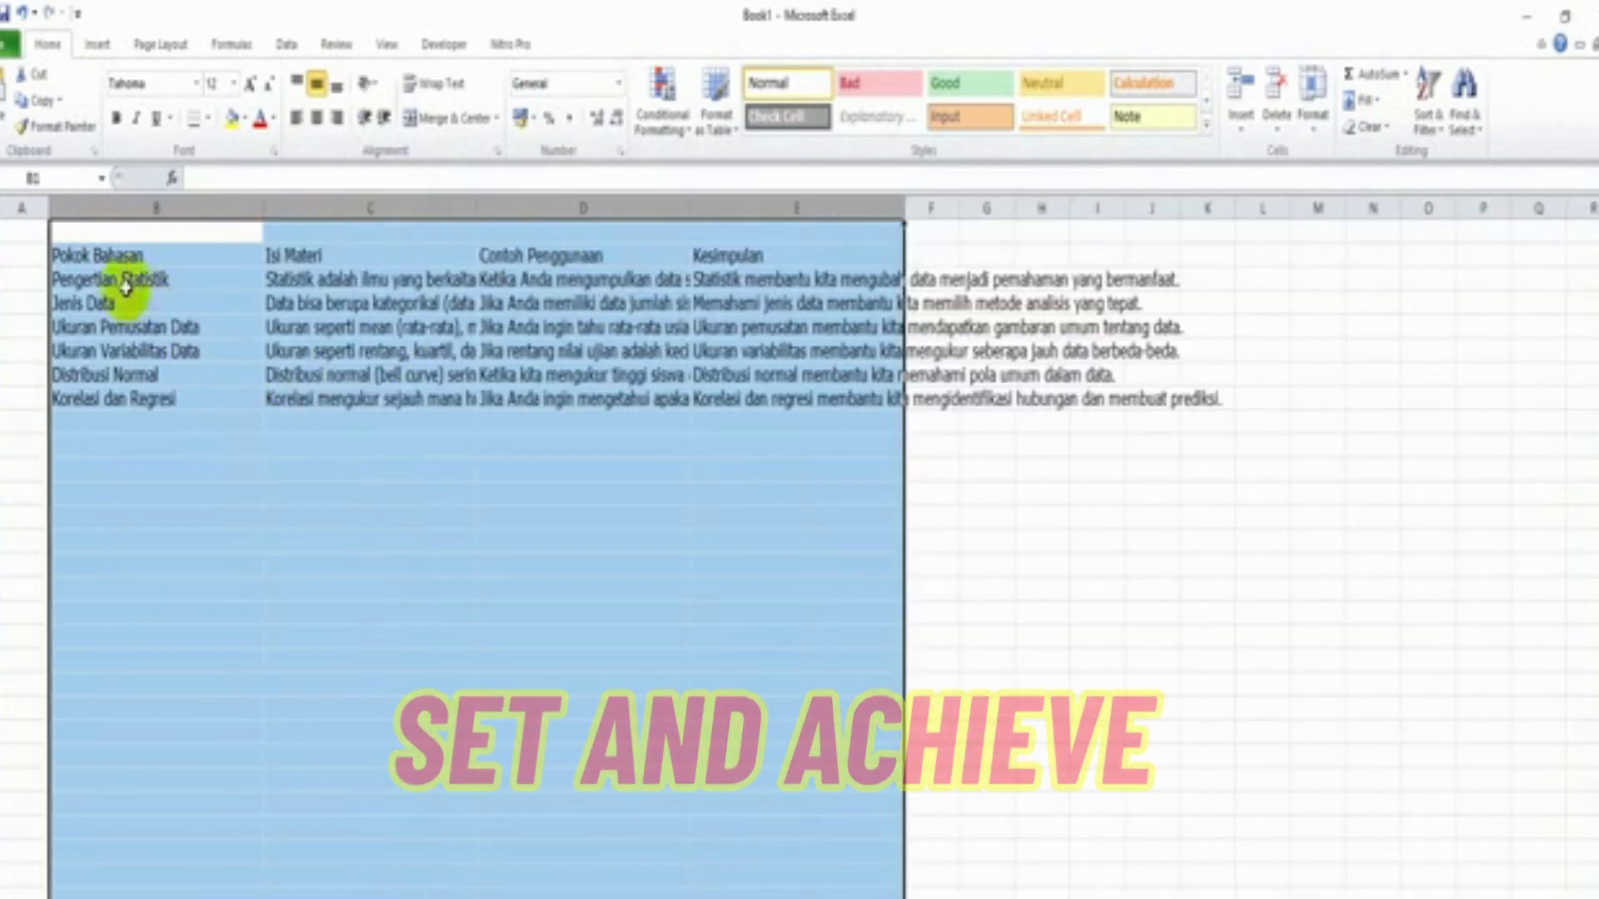
- Wrap the text in the table's body cells, from the Pengertian Statistik row through the Korelasi dan Regresi row
left_click_drag(107, 278, 791, 405)
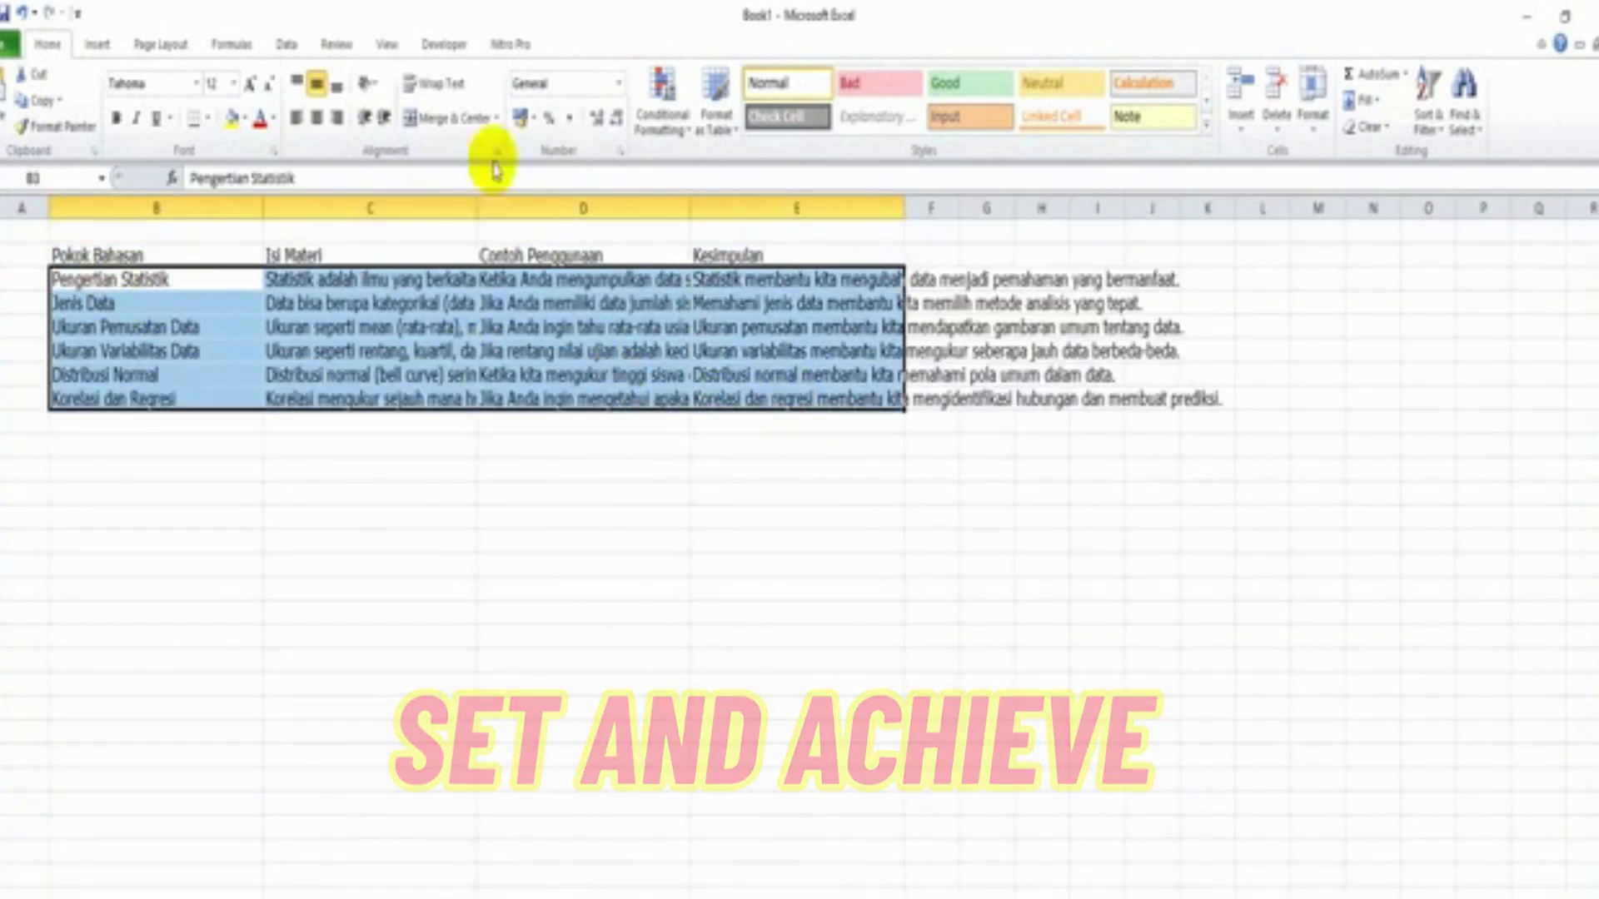
left_click(433, 86)
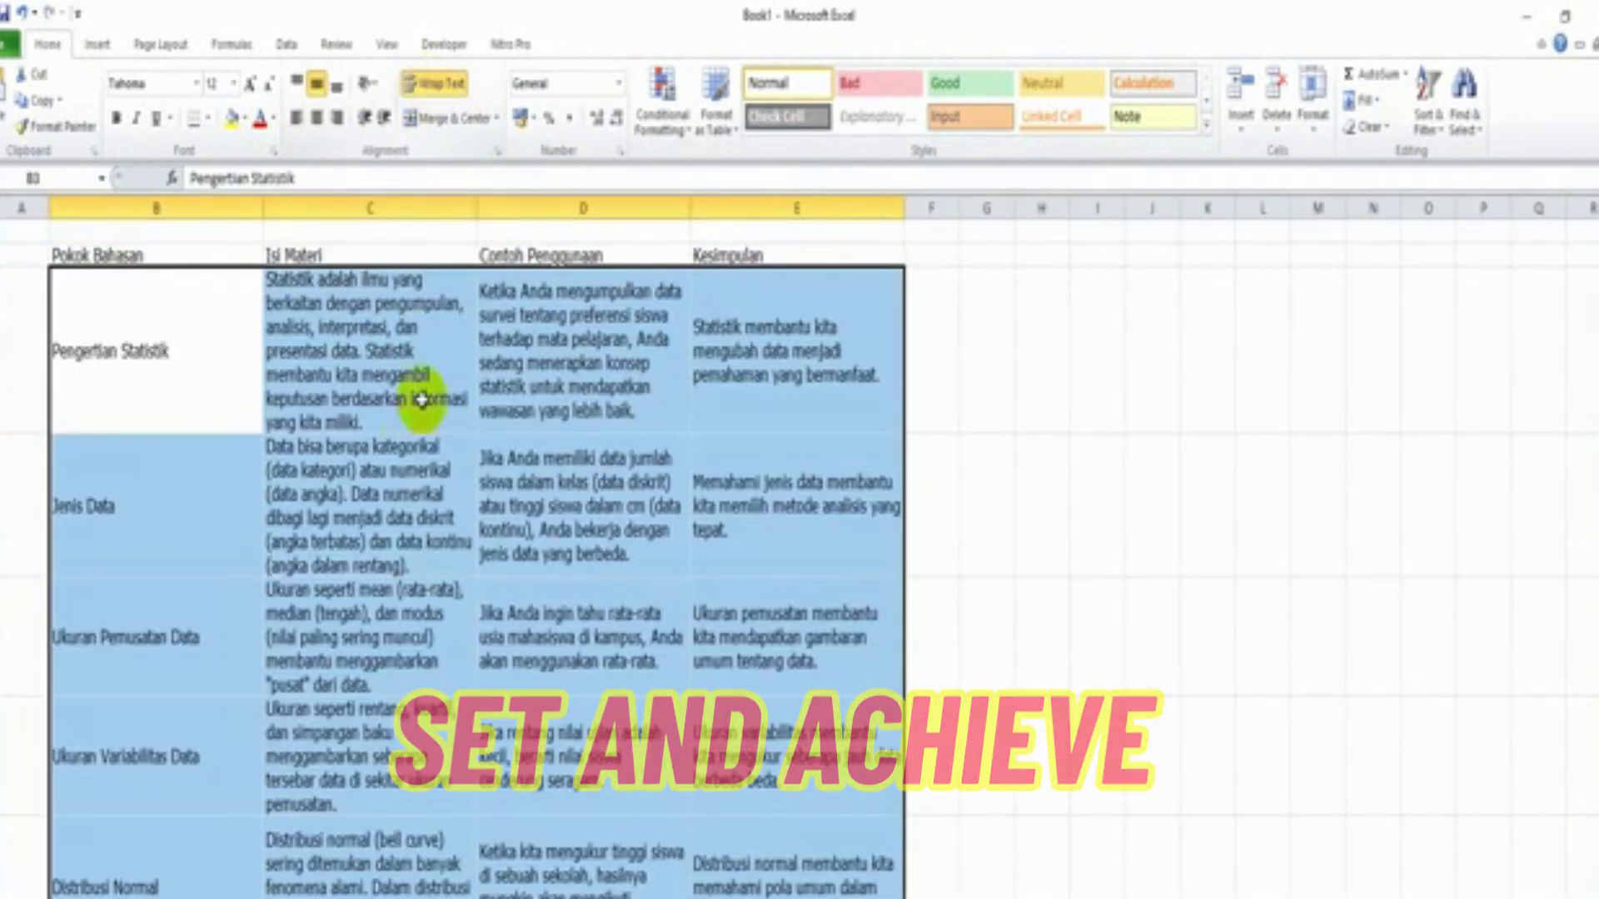
- Apply all borders to the entire table including its header row, and align the cell contents to the top
left_click_drag(117, 253, 791, 890)
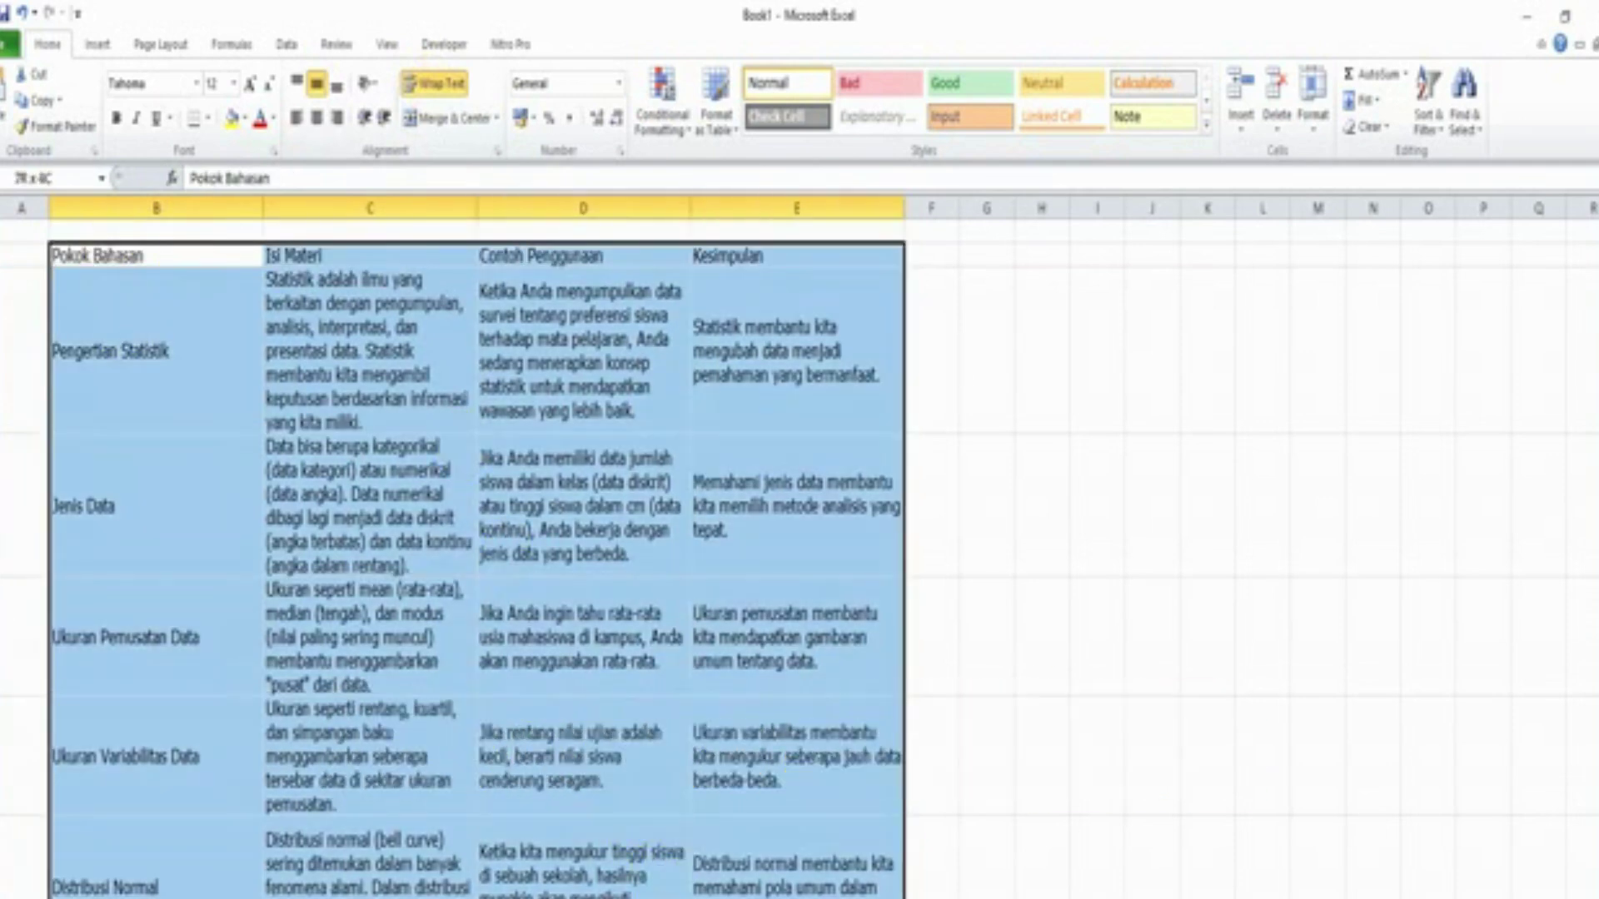
left_click(211, 120)
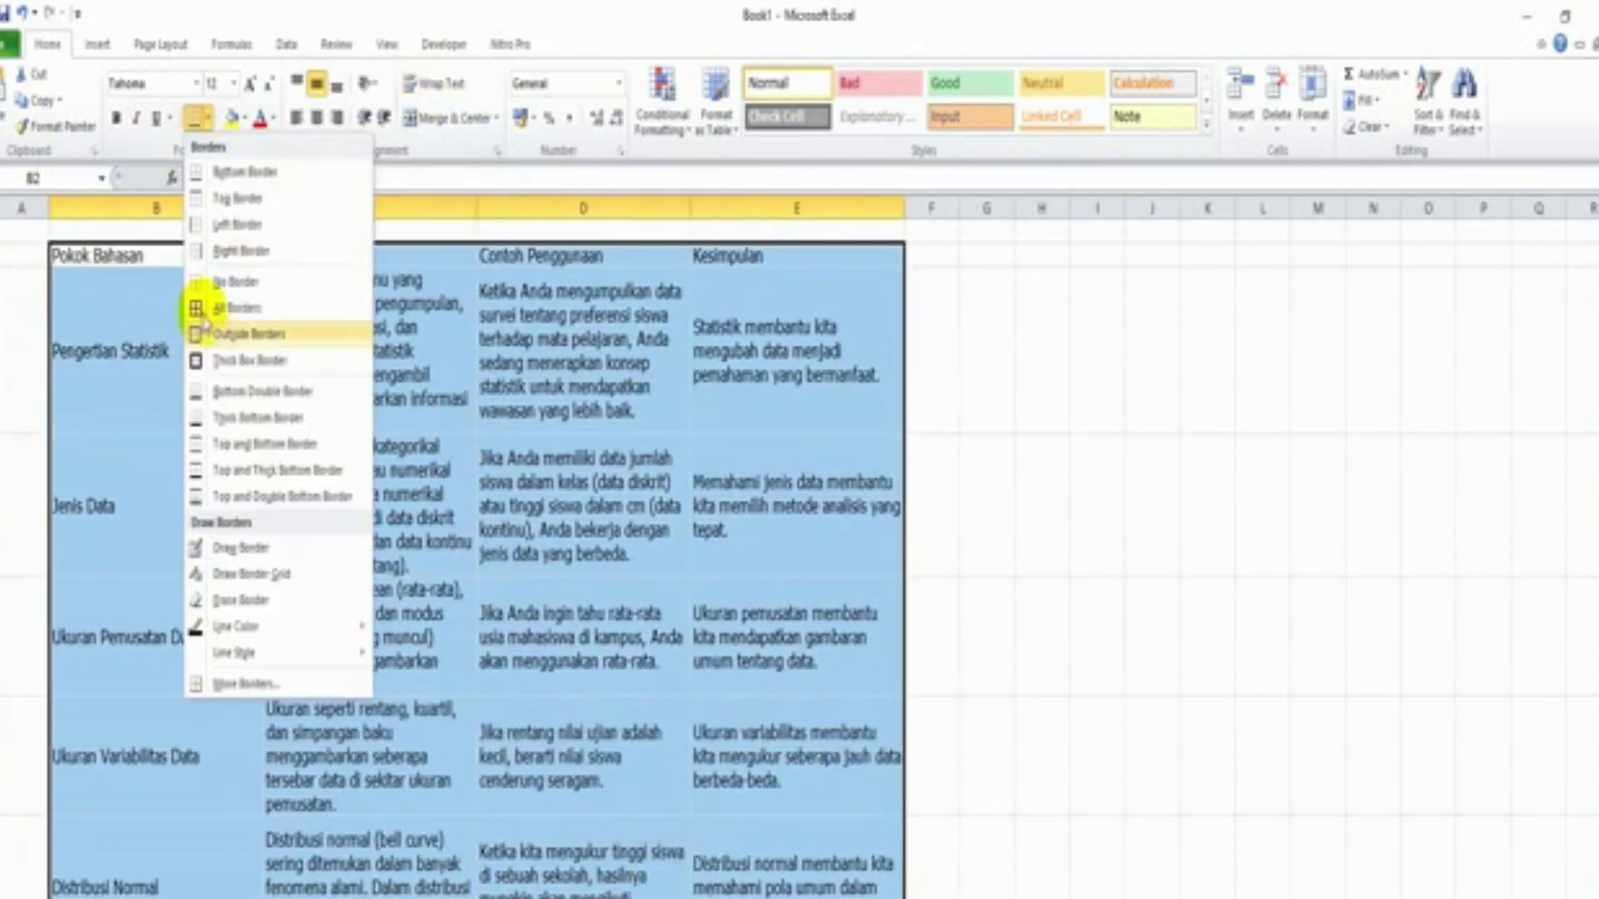
left_click(211, 308)
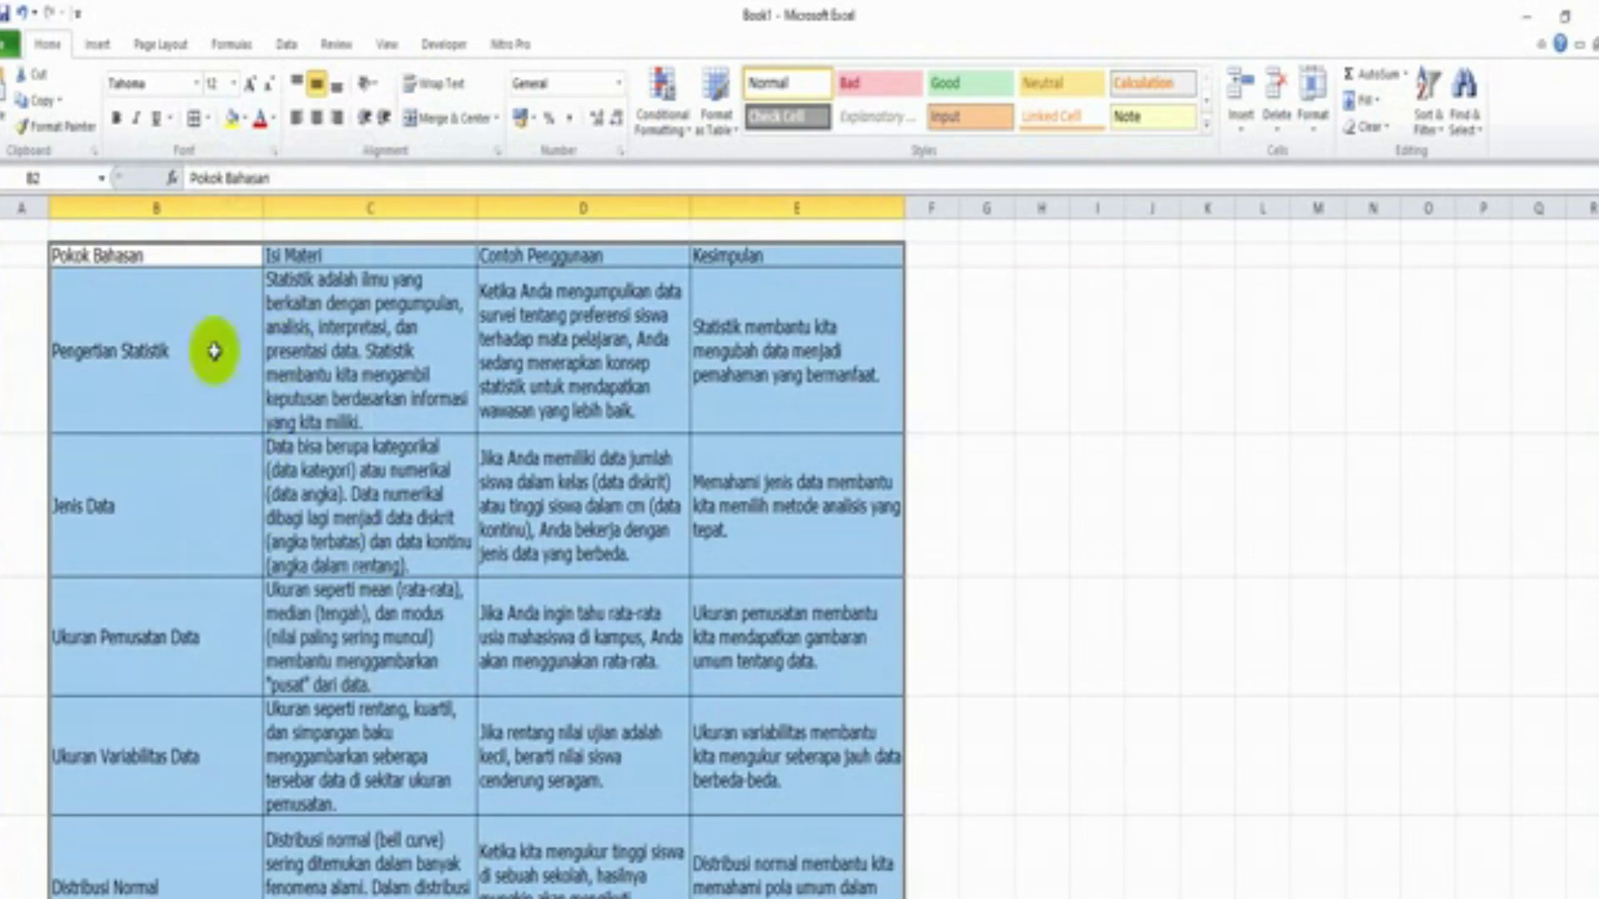
left_click(295, 89)
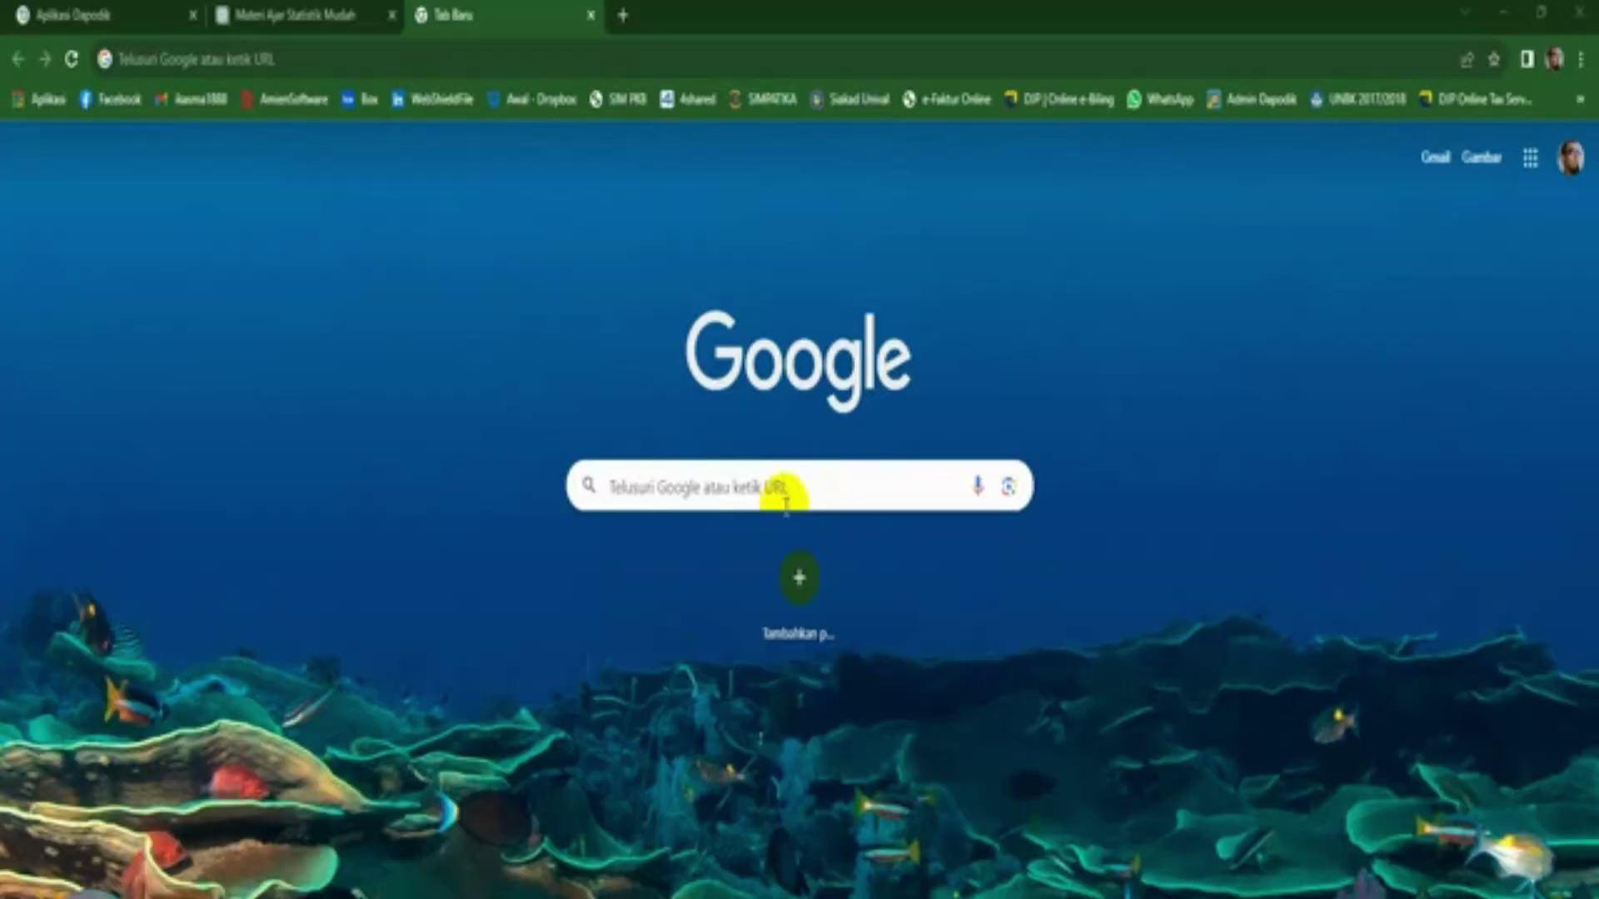
- Switch to the browser, find Canva through Google, open its home page and show the video design types
left_click(743, 483)
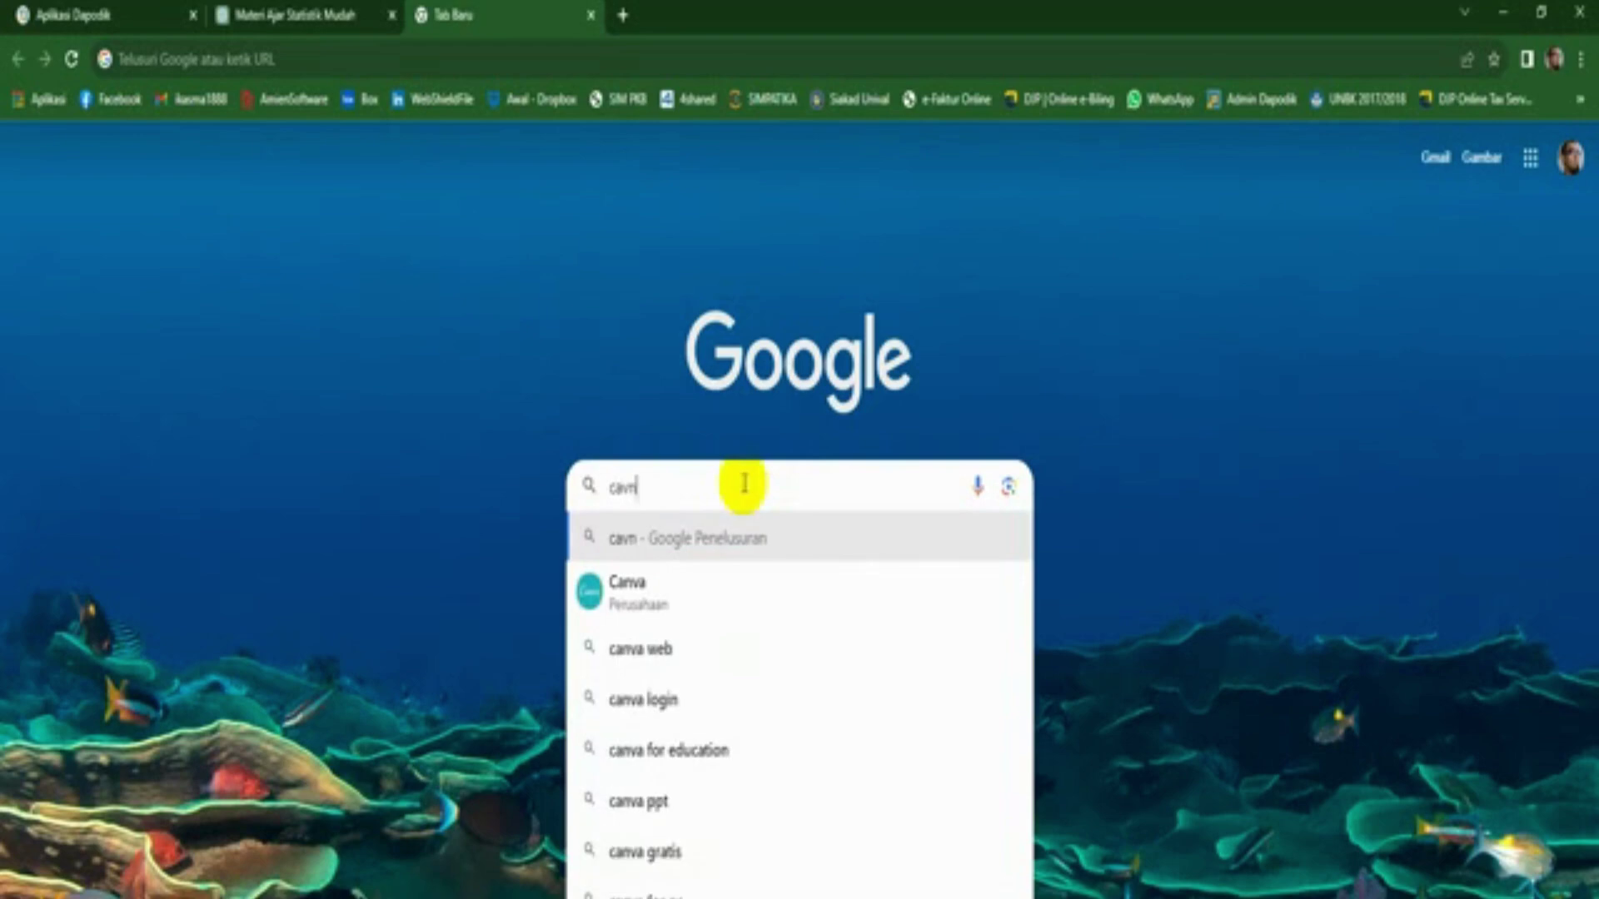
left_click(631, 593)
left_click(268, 414)
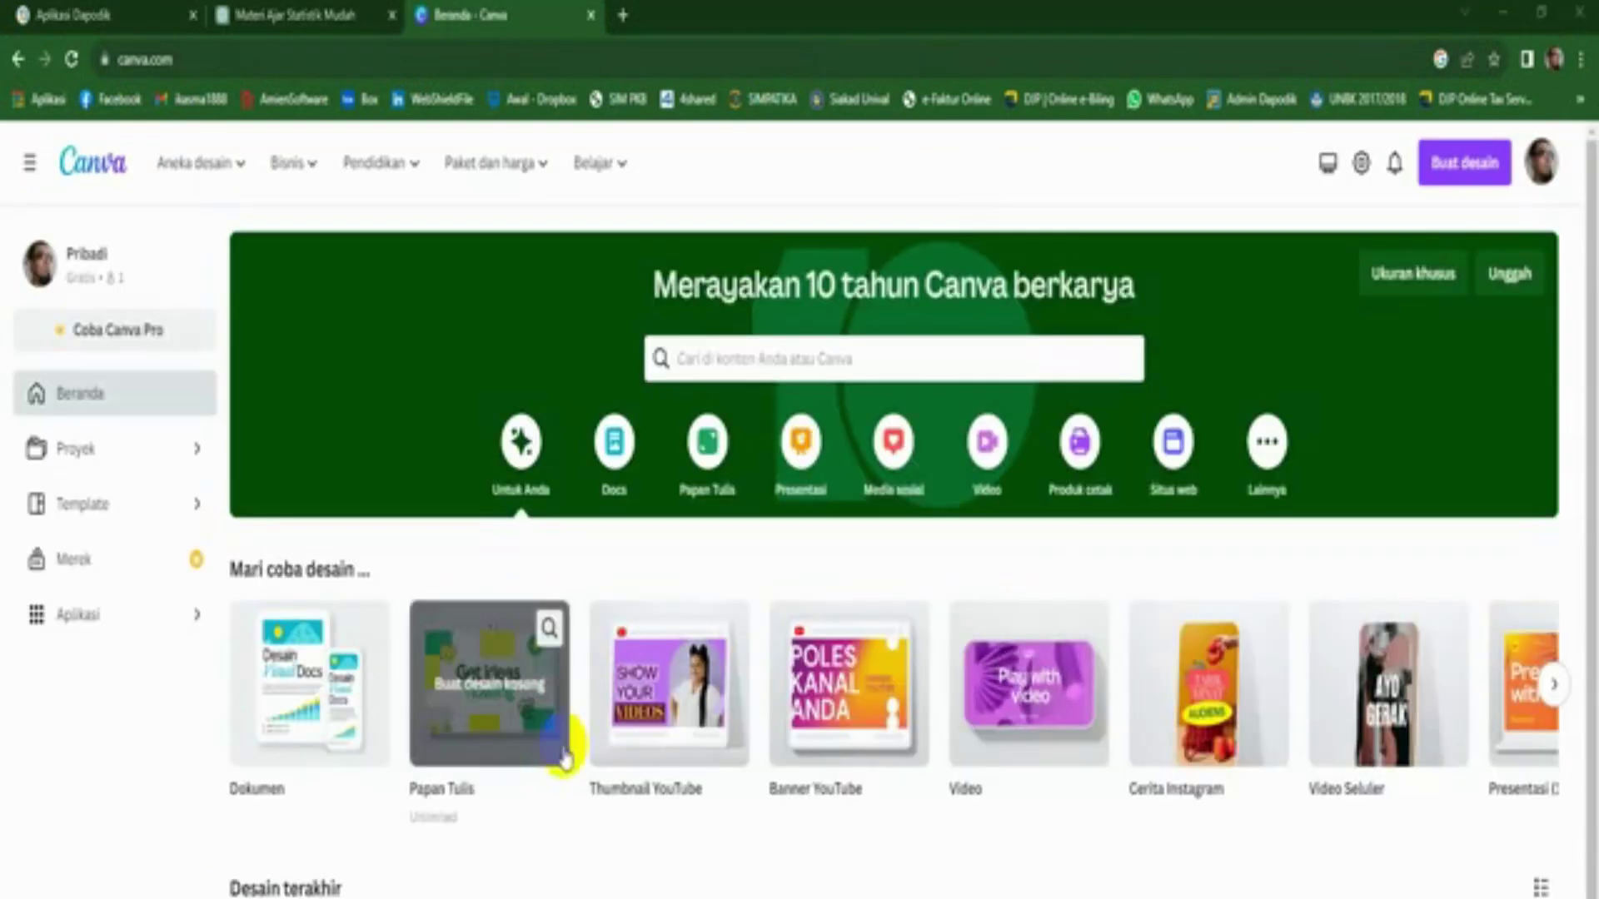
left_click(987, 491)
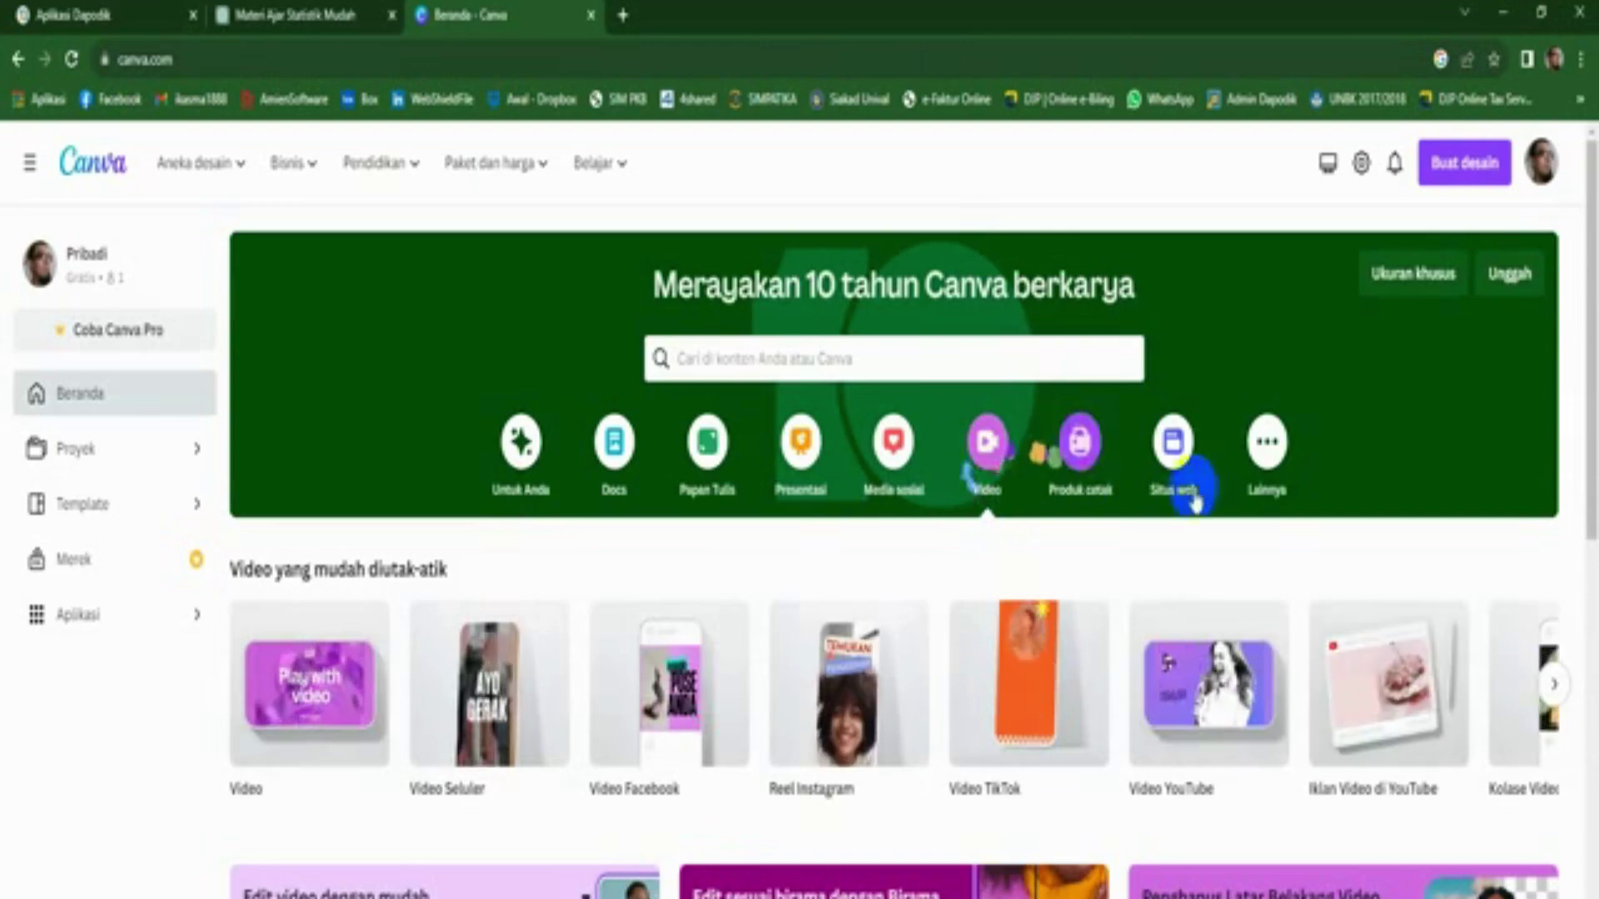
- Create a blank Video design and add the STEP 2 ADD TO CART page of the Blue Professional How To Shop Animation Video template
mouse_move(1160, 718)
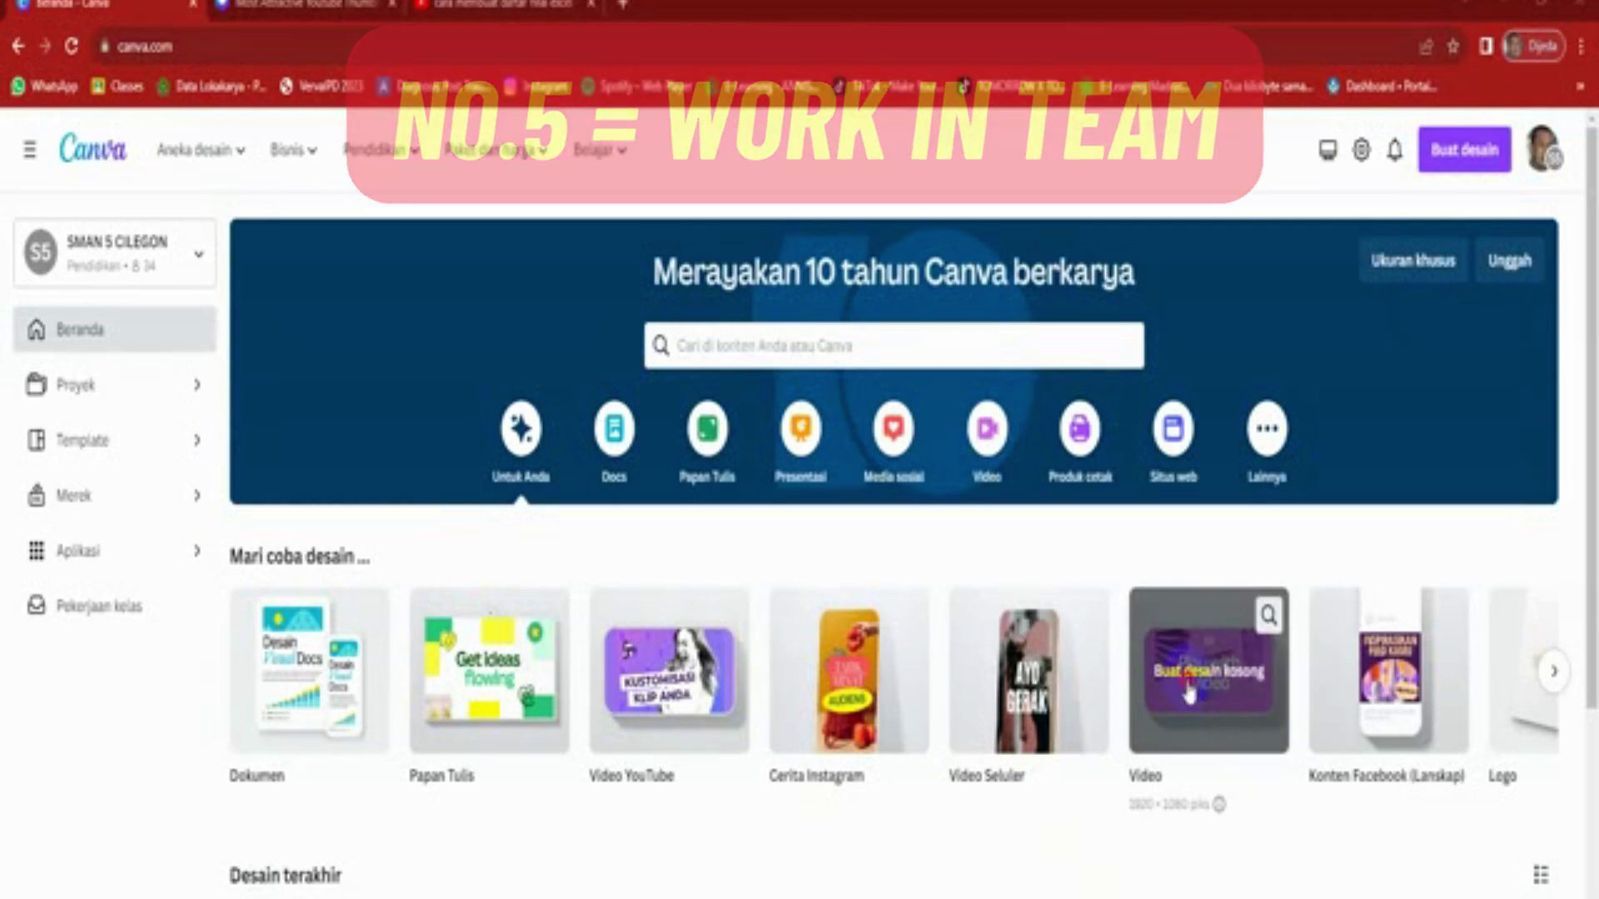
left_click(1189, 691)
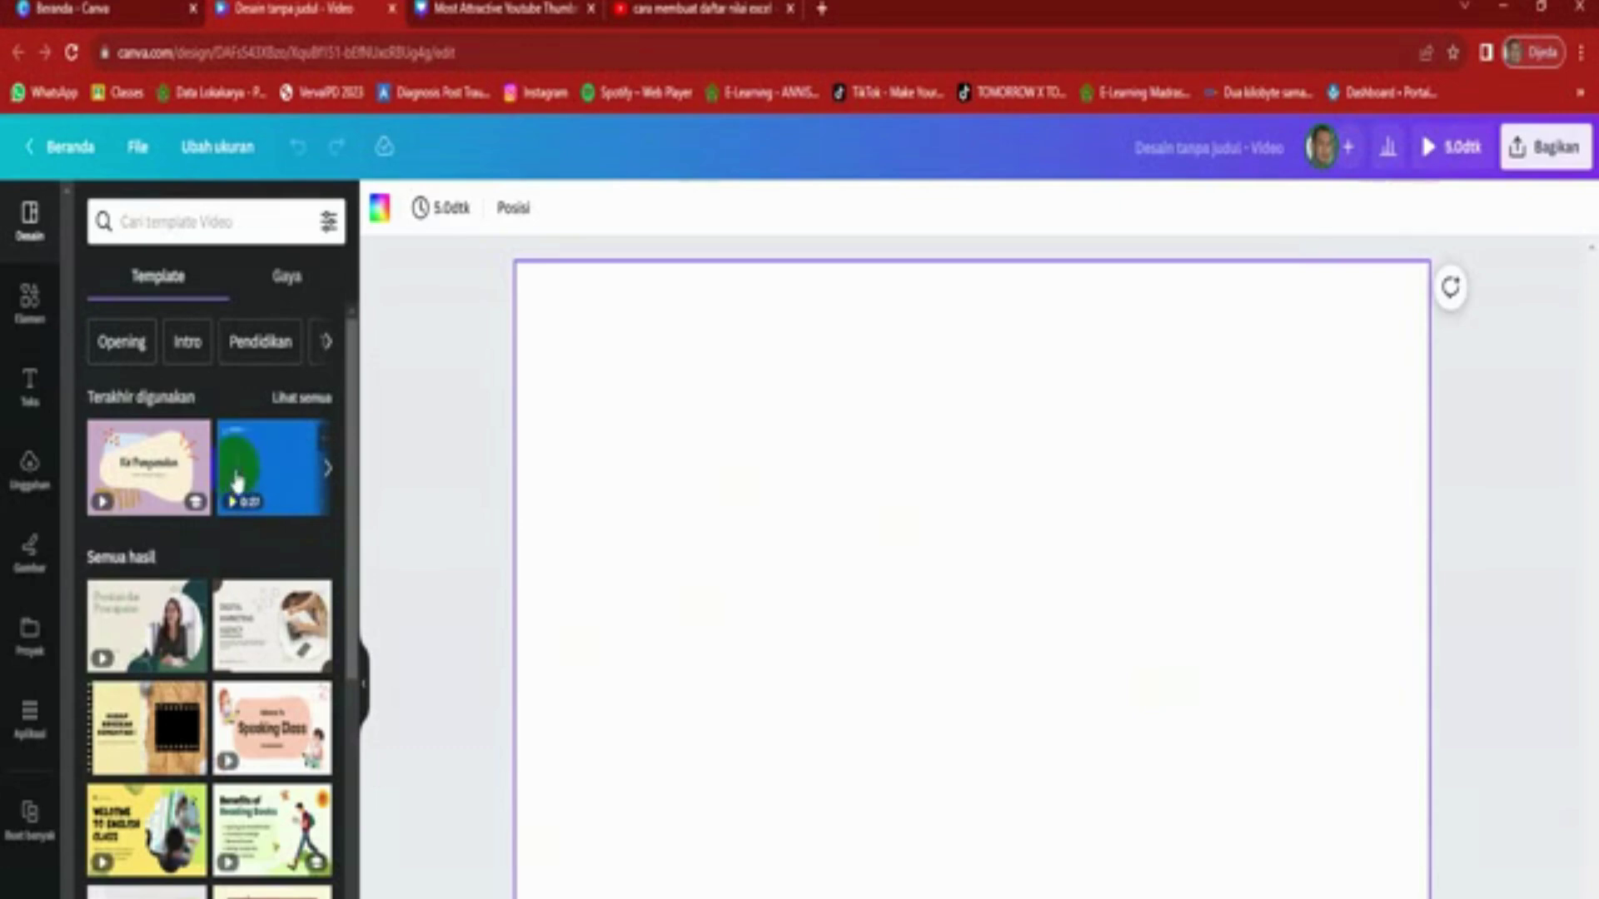
left_click(244, 481)
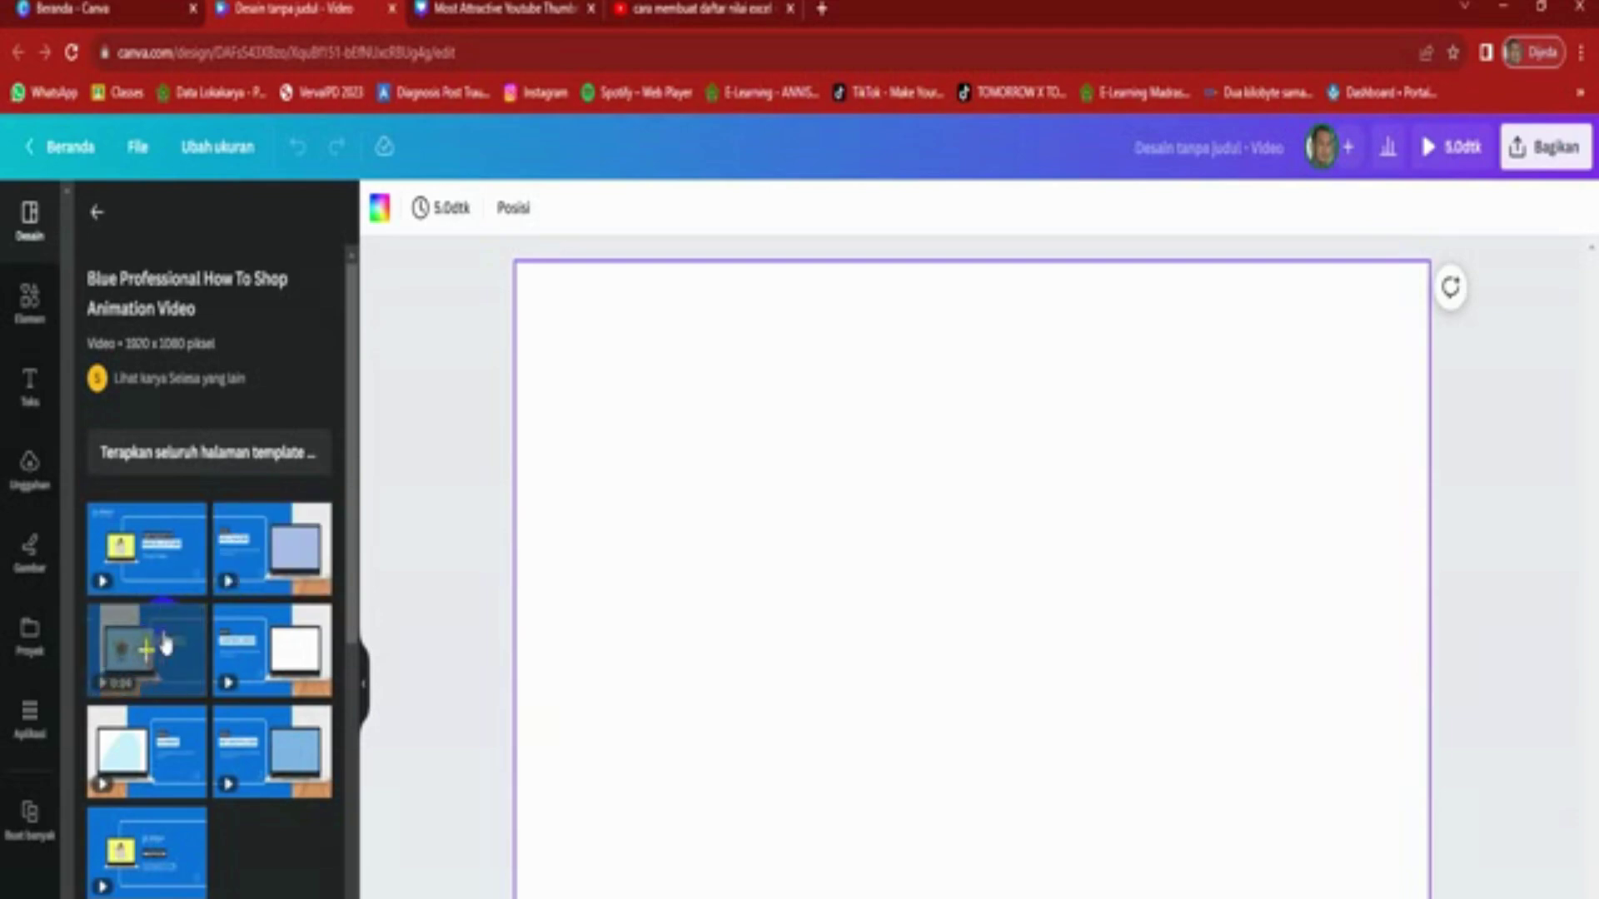
left_click(165, 660)
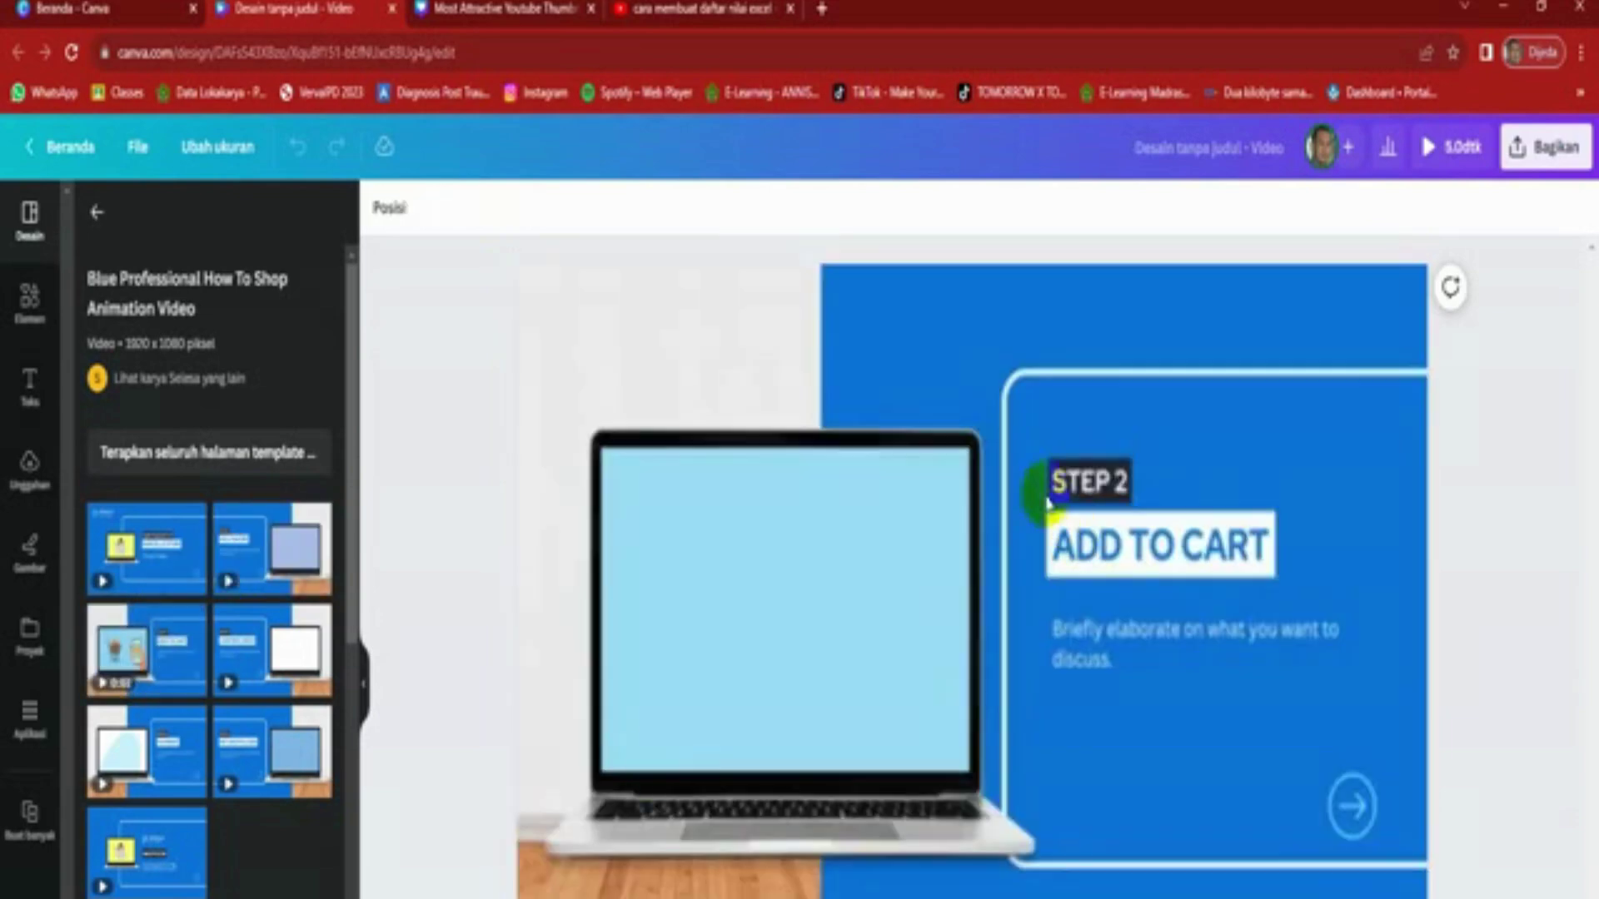
- Move the STEP 2 label from the blue area to the page's upper-left corner above the laptop
left_click(865, 533)
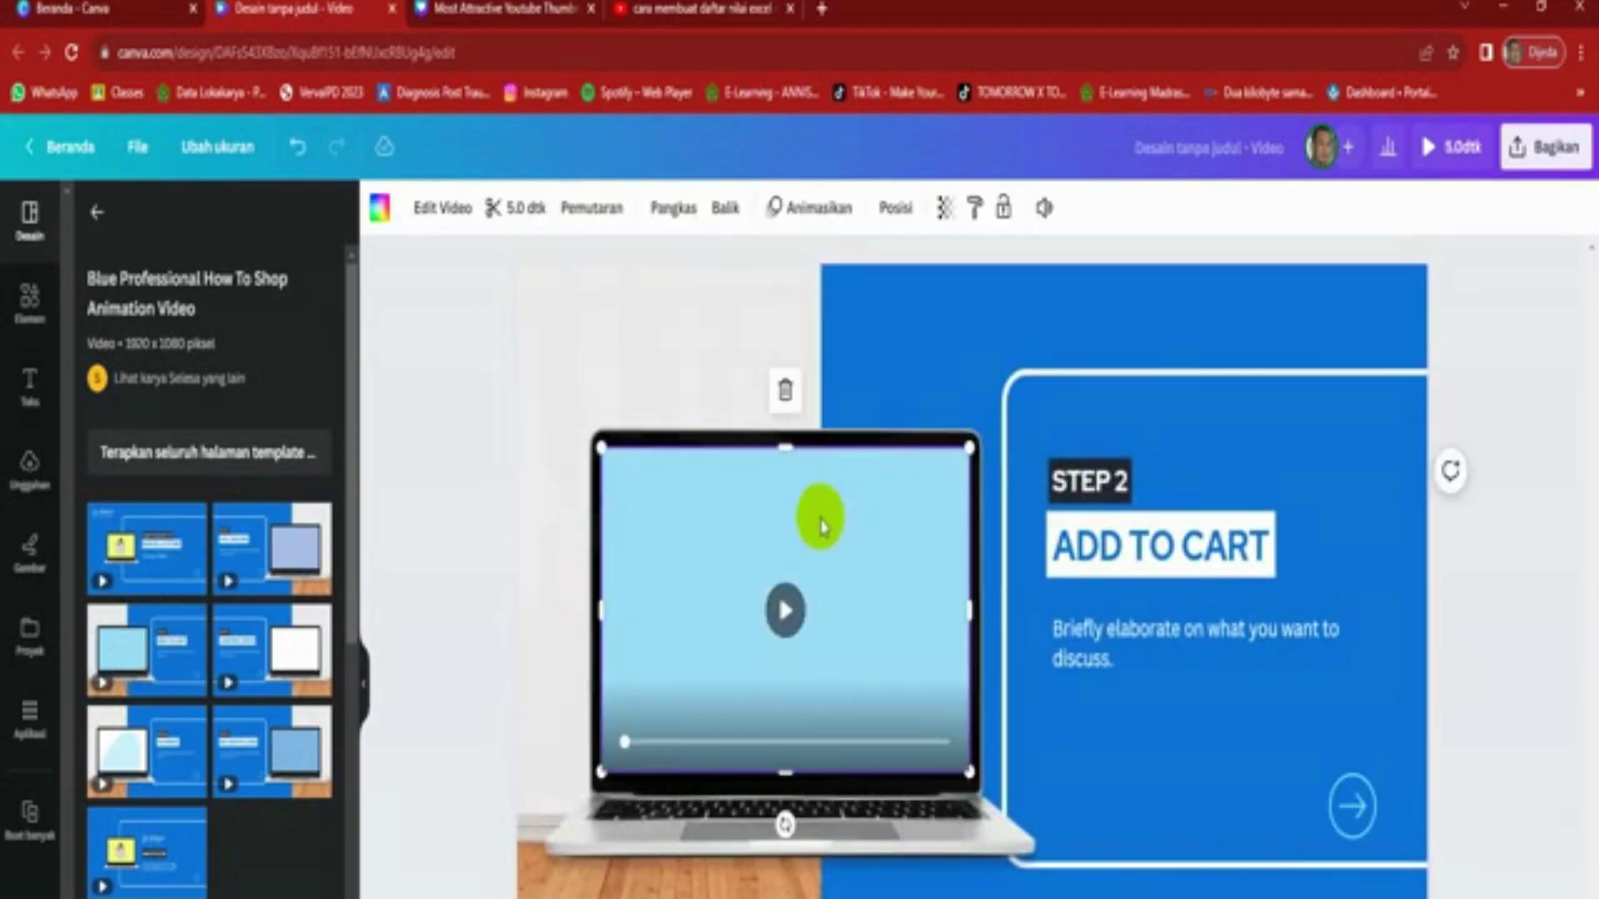
left_click_drag(775, 510, 714, 503)
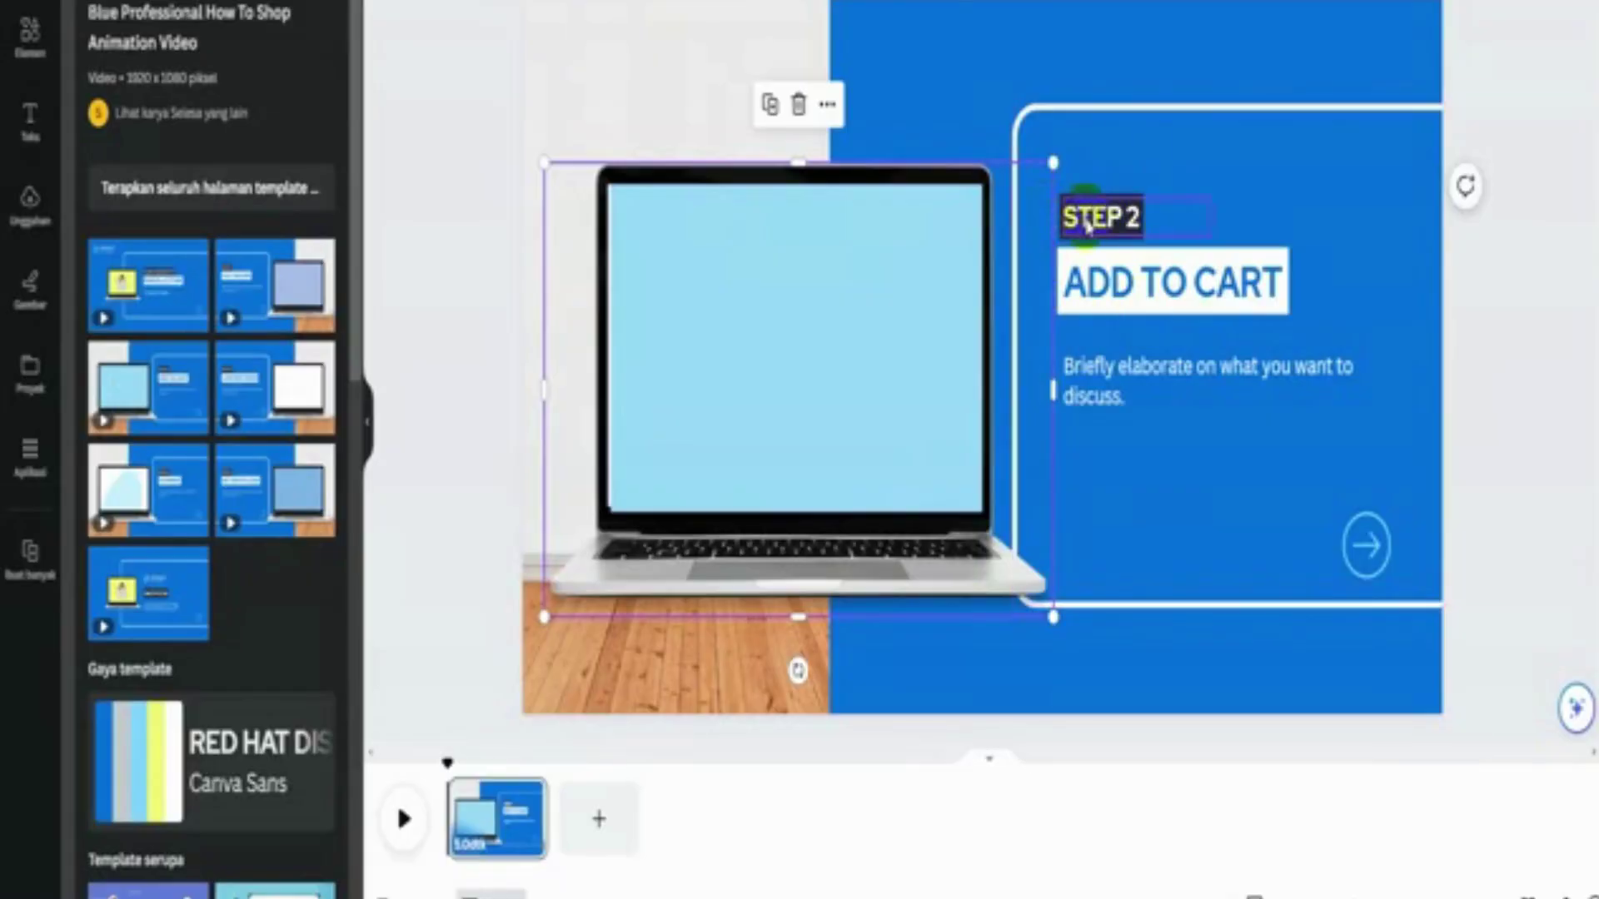
left_click(1087, 223)
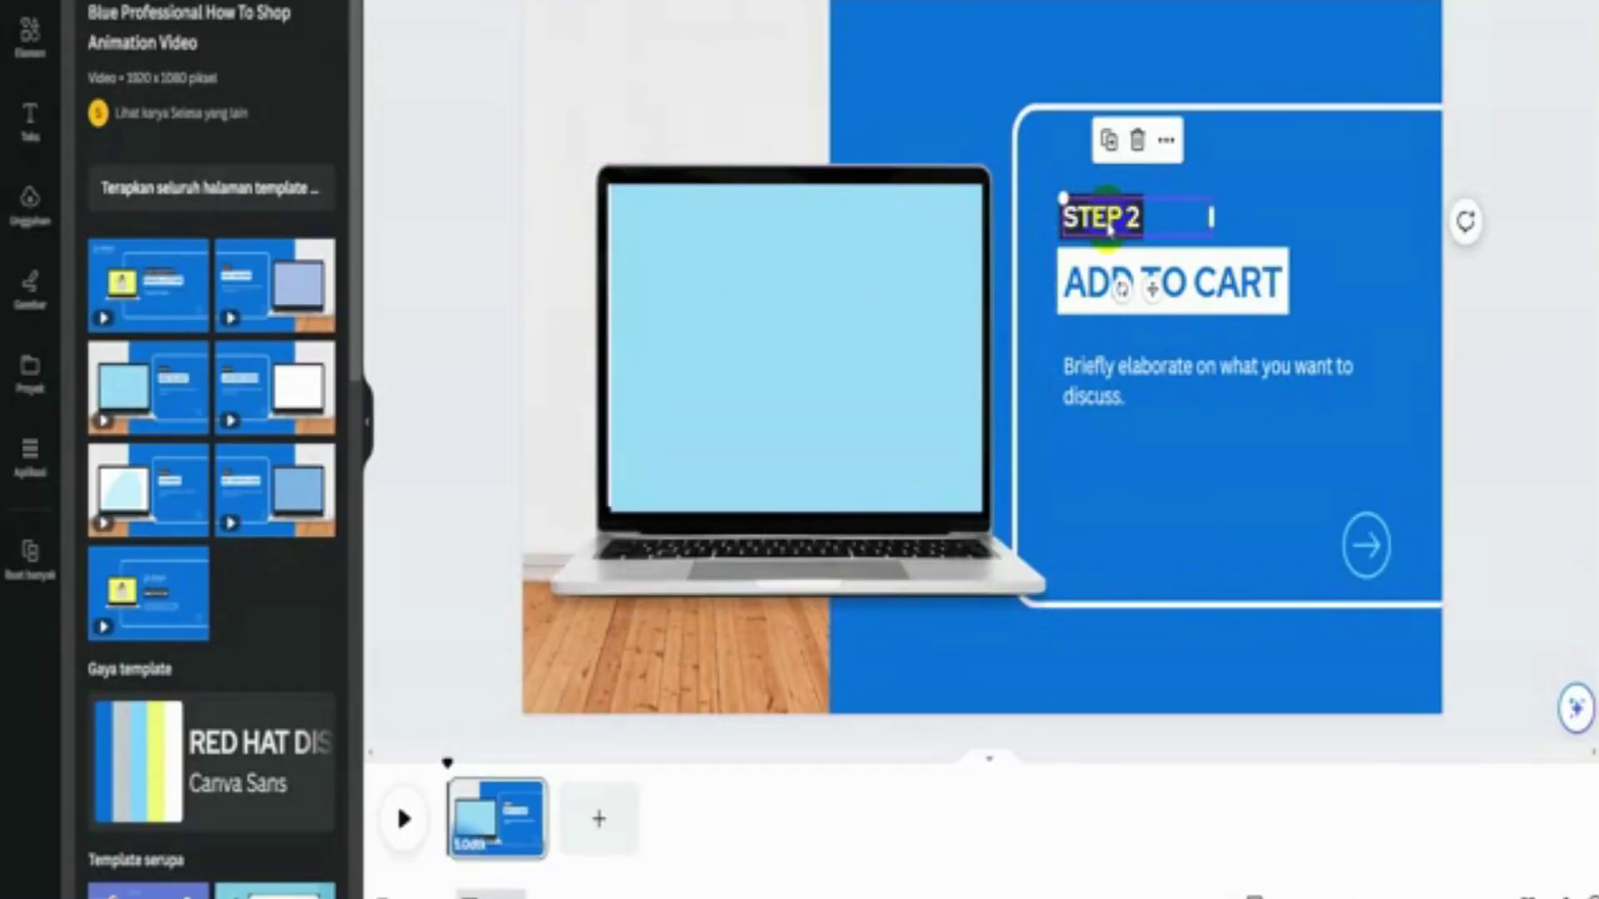
left_click_drag(1109, 229, 590, 45)
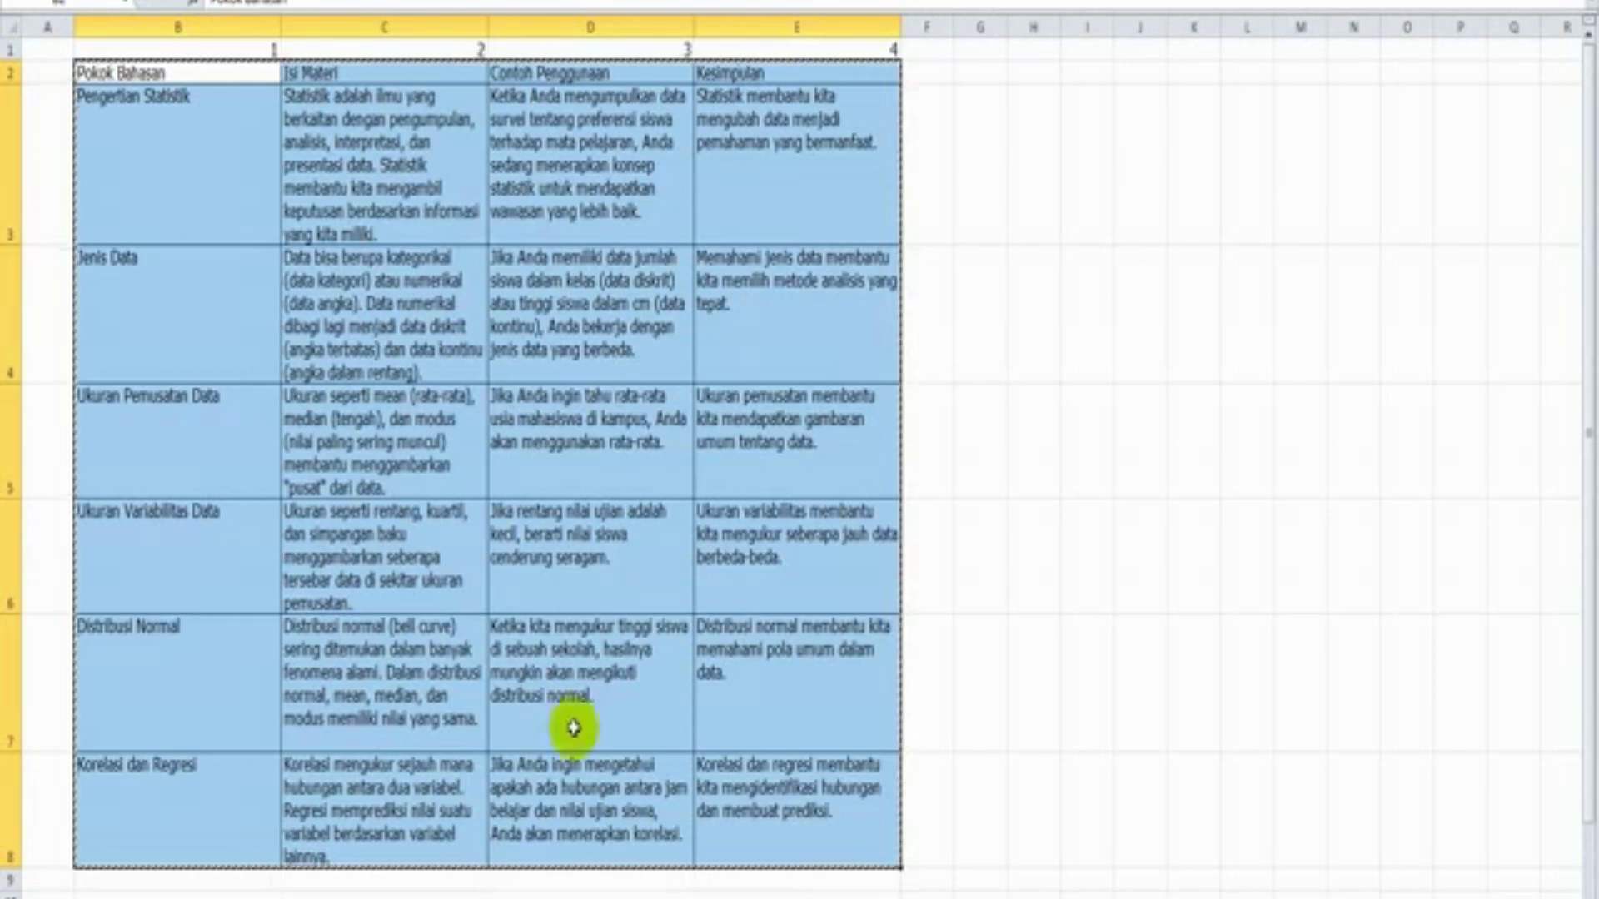
- Check the four header cells of the Excel table and retitle the STEP 2 label in Canva as MATERI POKOK
left_click(171, 75)
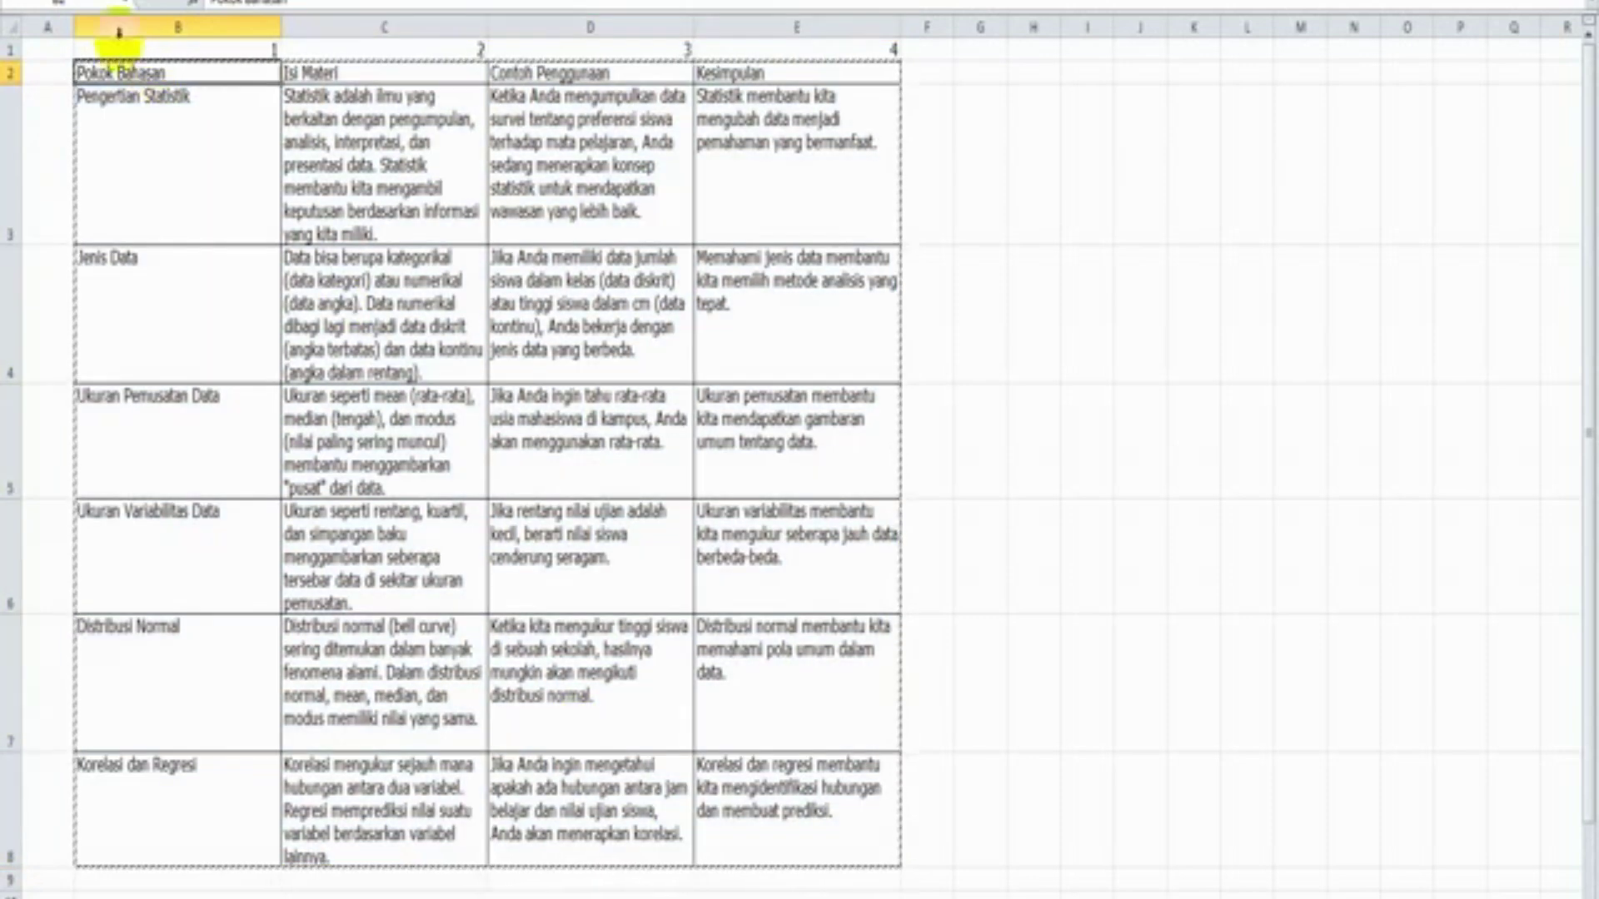
key("Escape")
left_click(329, 72)
left_click(511, 71)
left_click(733, 73)
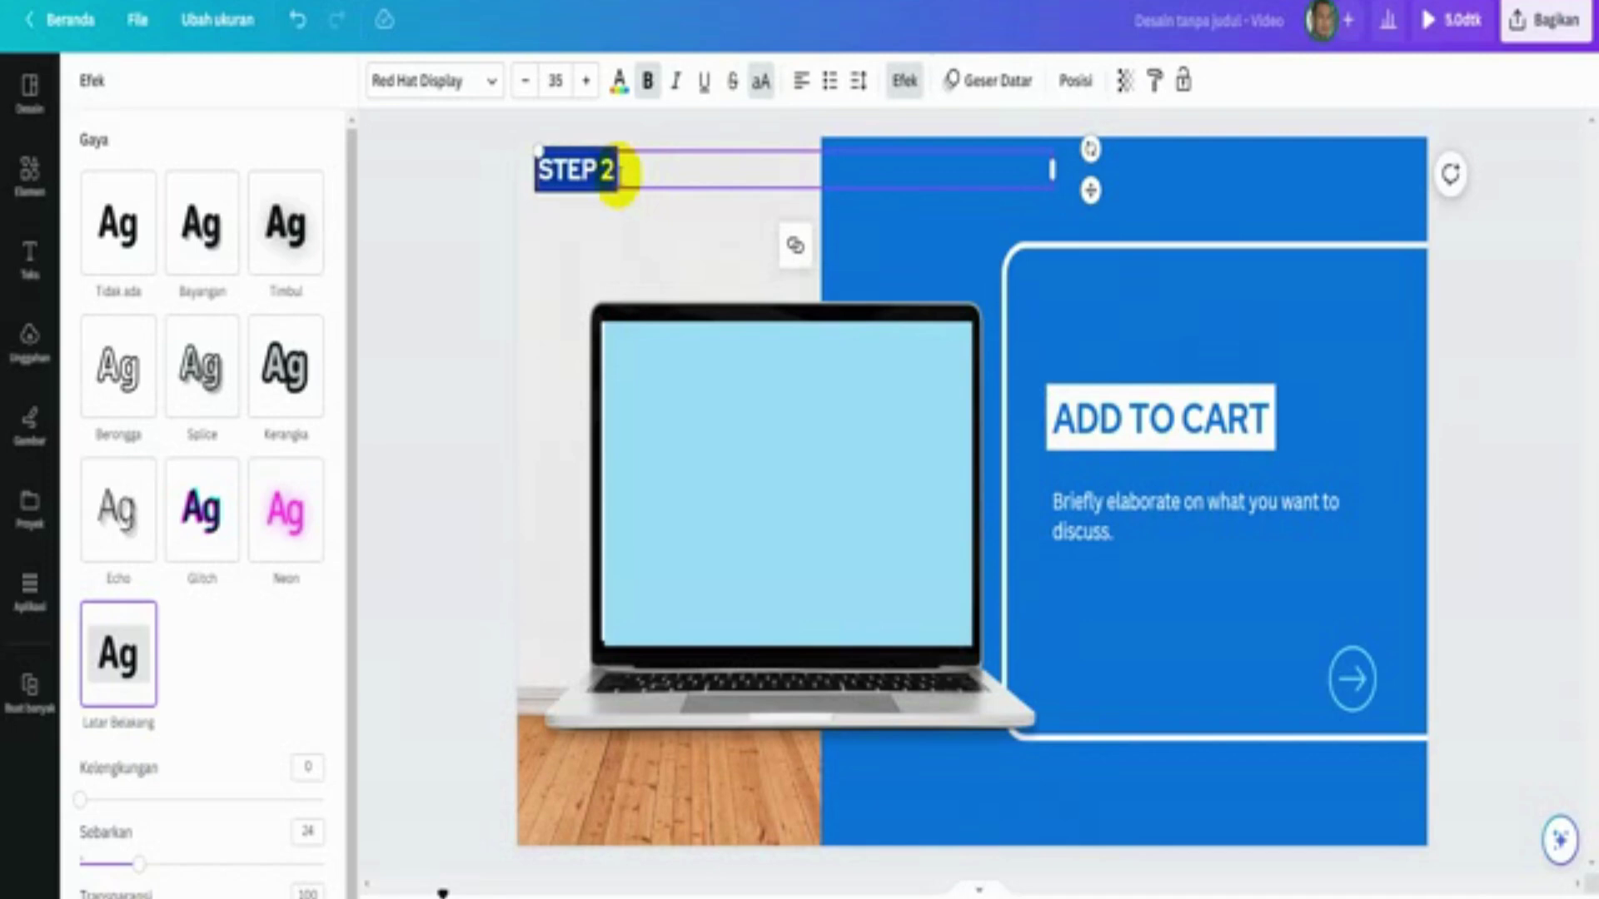
type("MATERI POKOK")
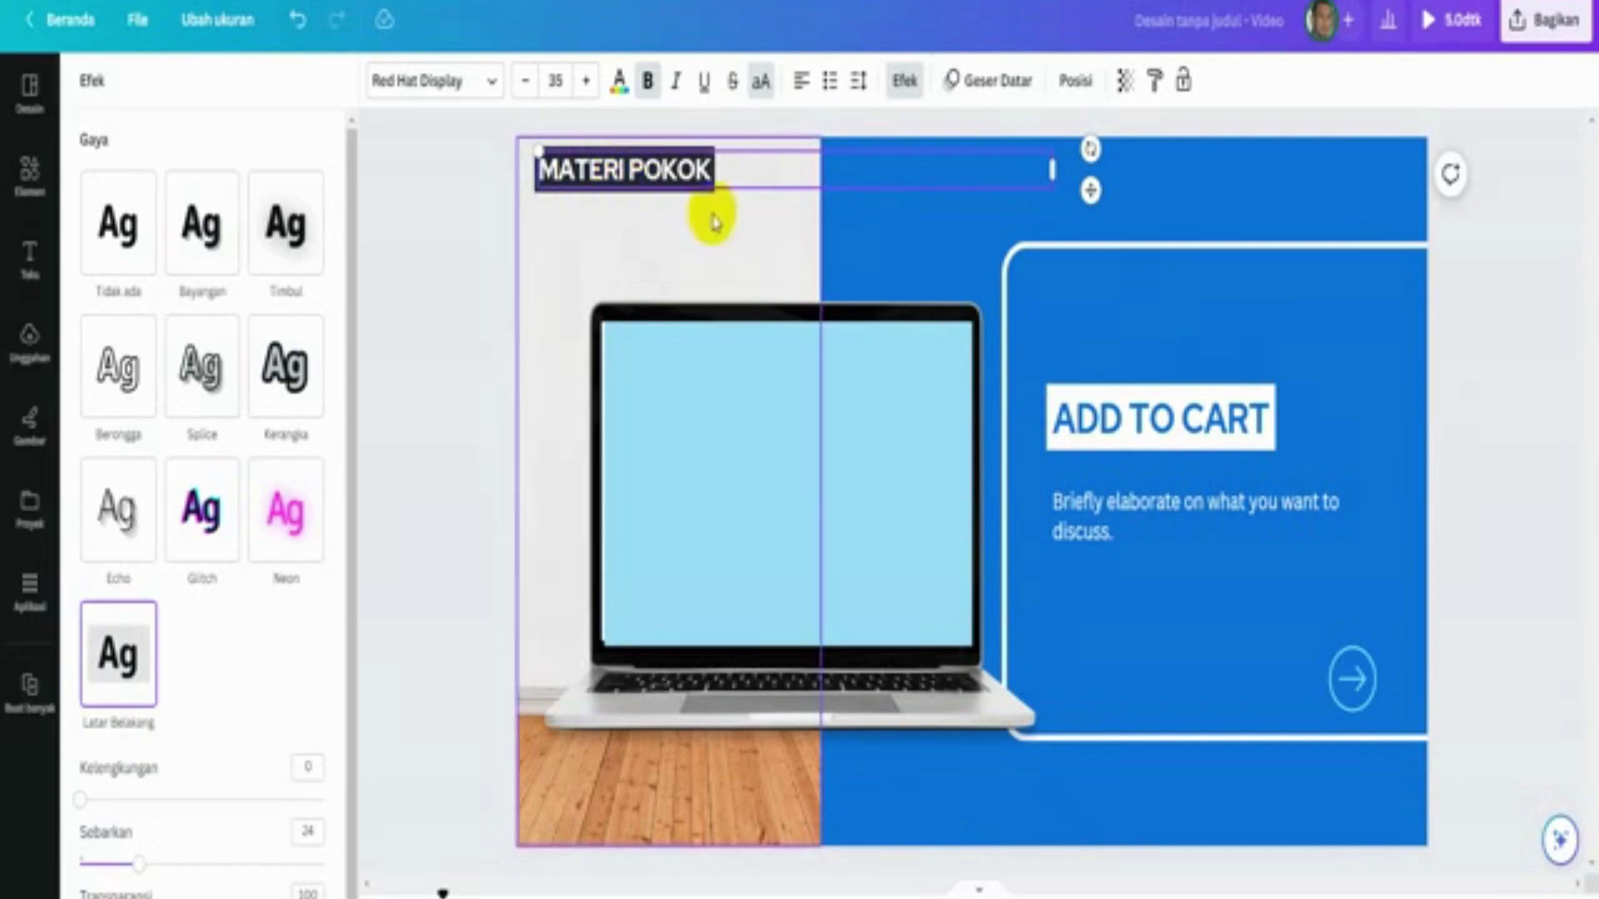
left_click(715, 221)
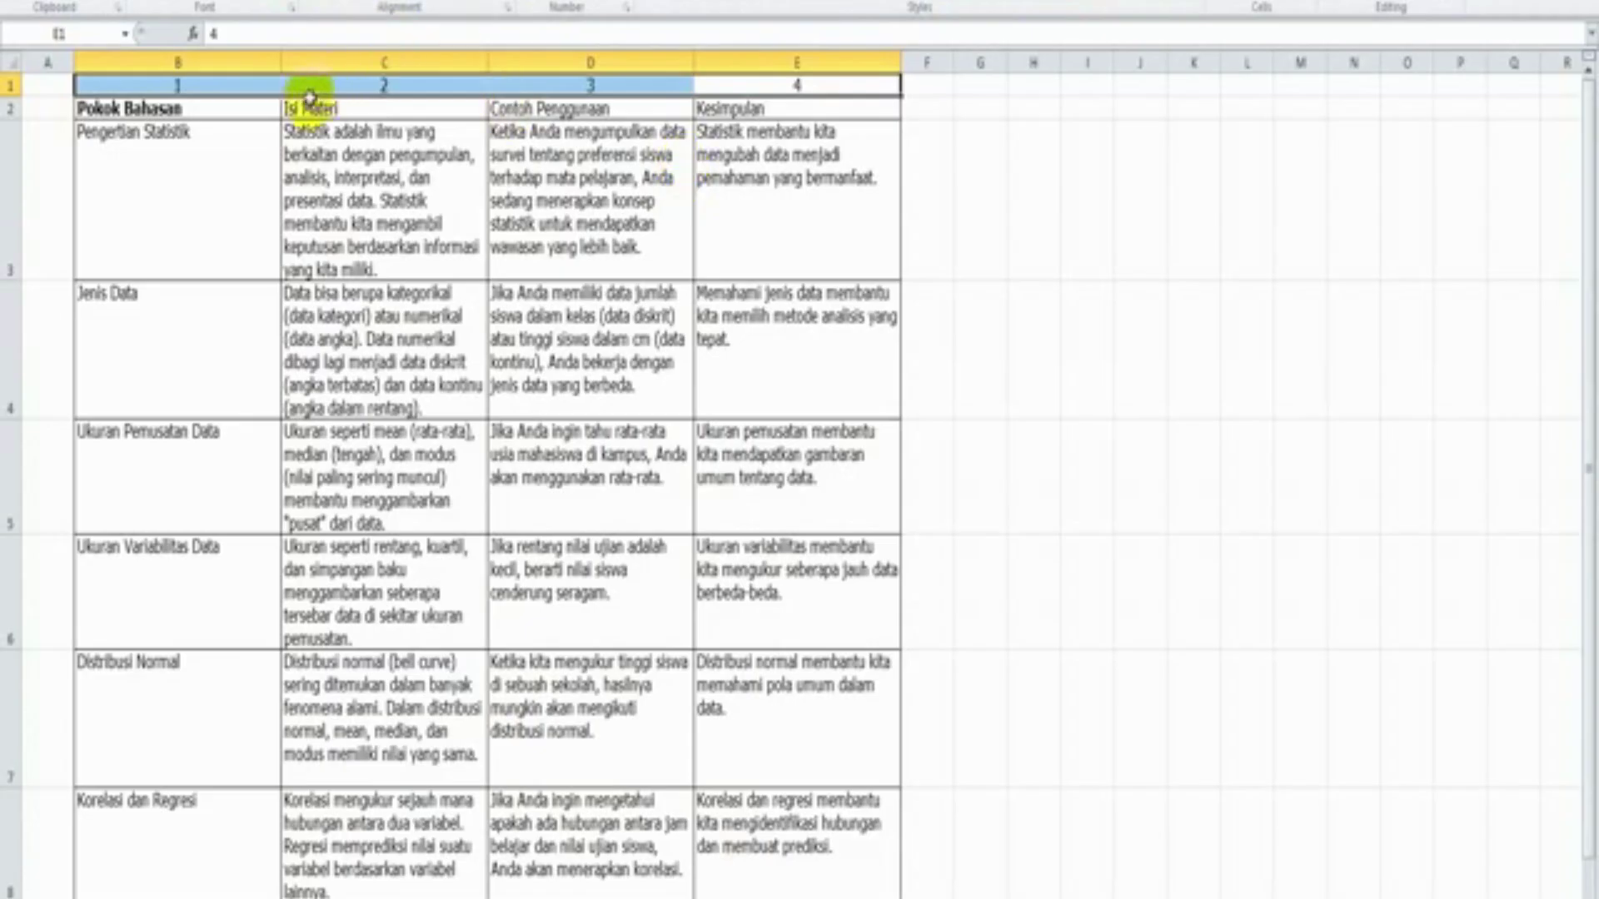
- Check the header names in Excel again and replace the Canva label's text above the laptop with POKOK BAHASAN
left_click(300, 107)
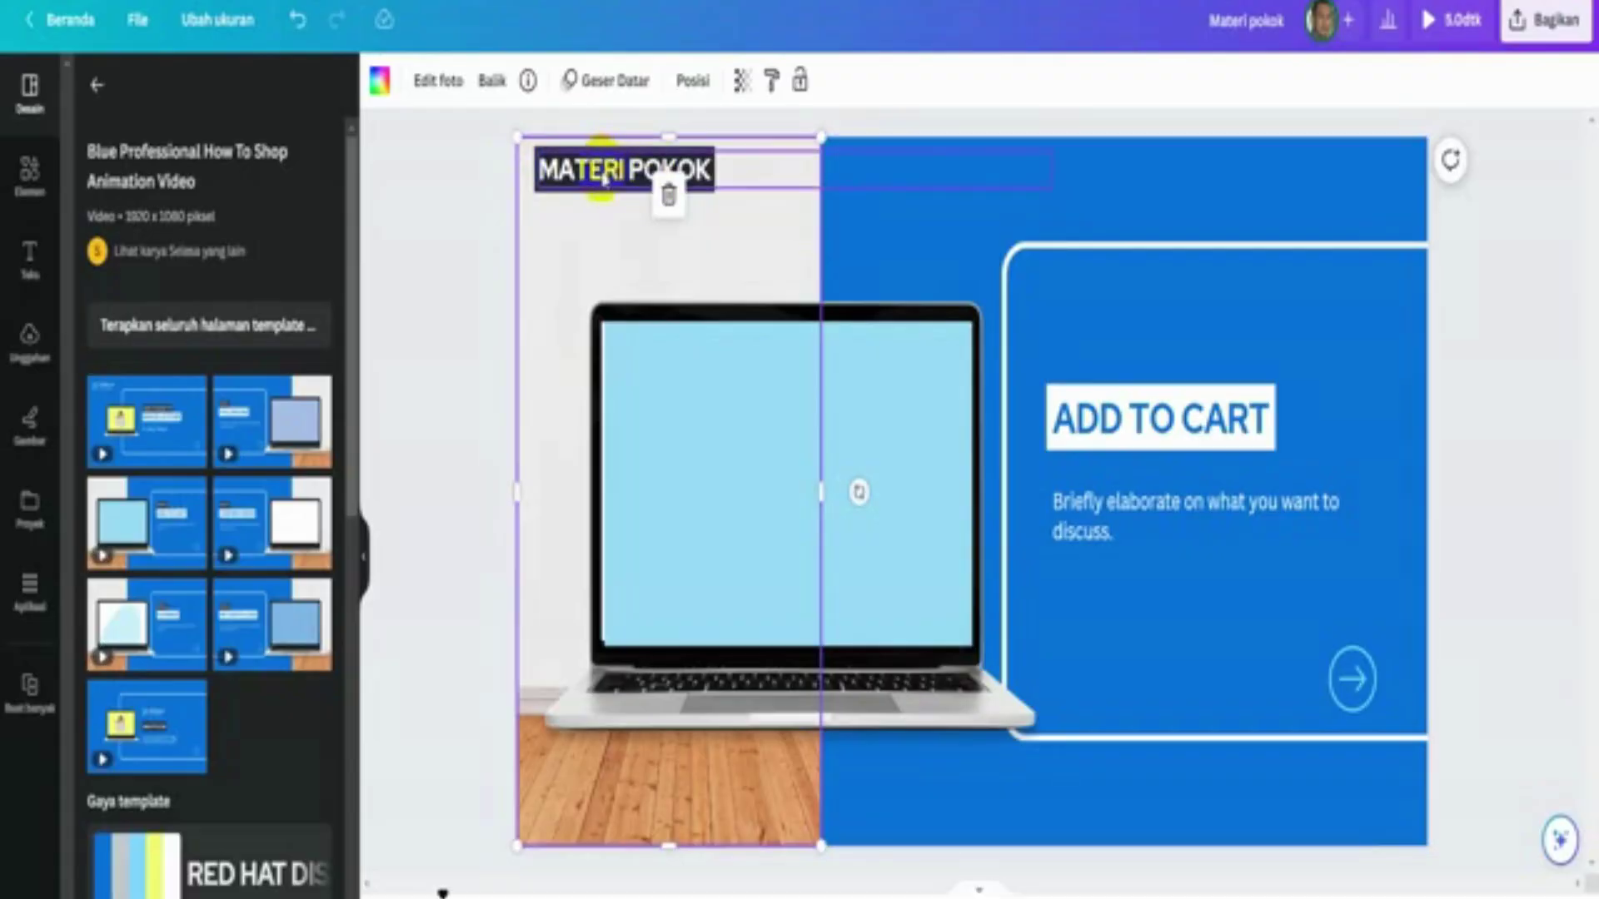
left_click(604, 170)
left_click(604, 175)
triple_click(601, 169)
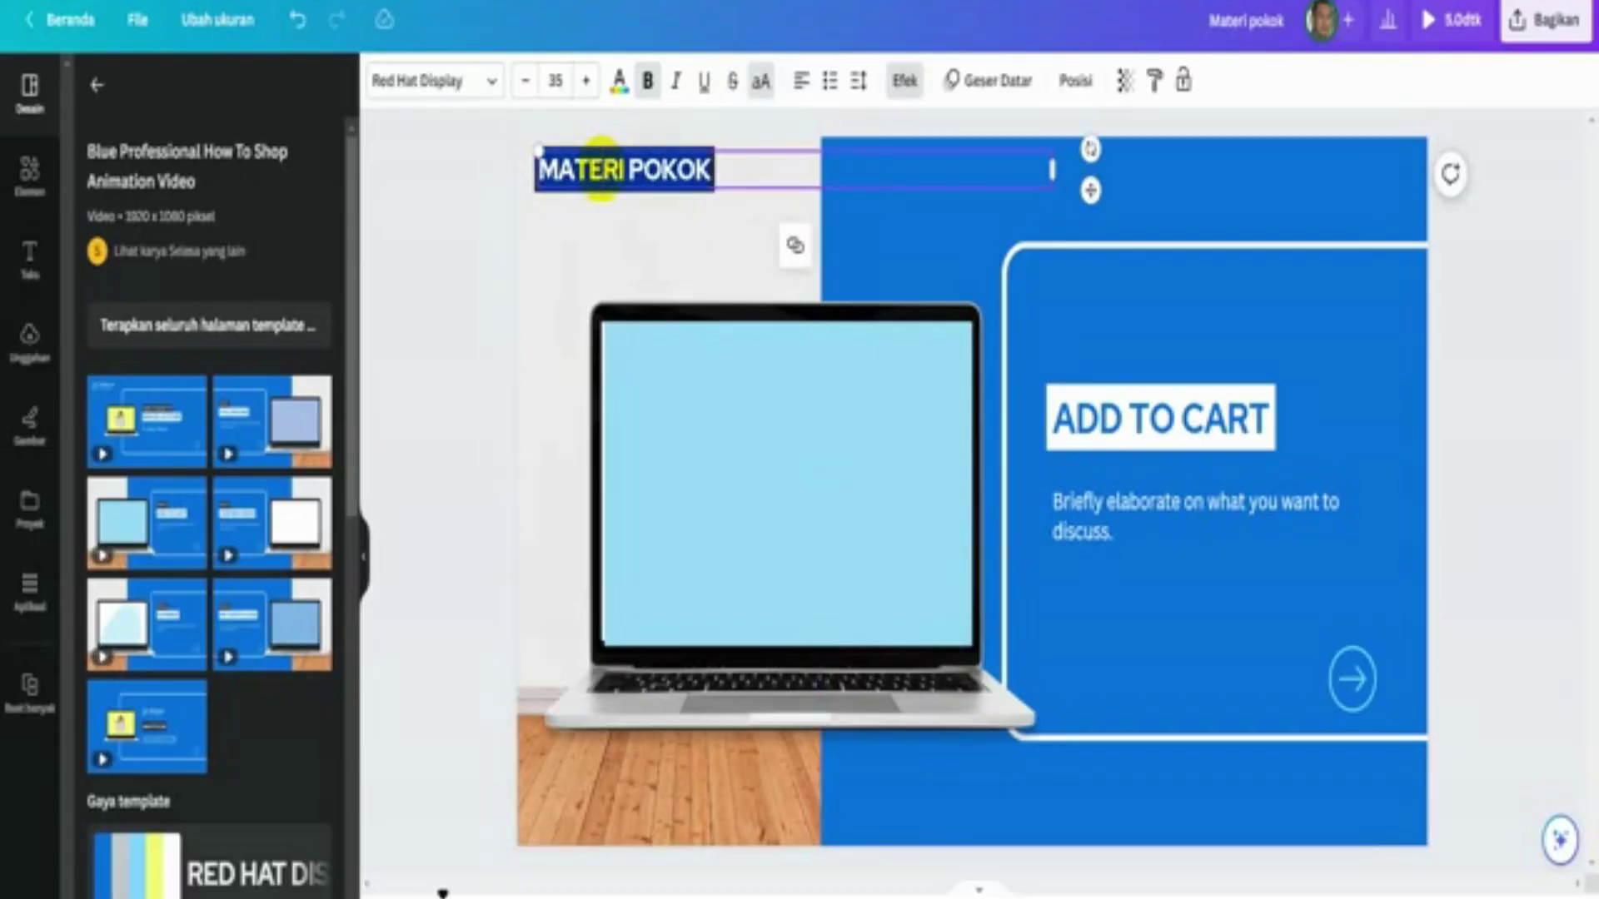
type("POKOK BAHASAN")
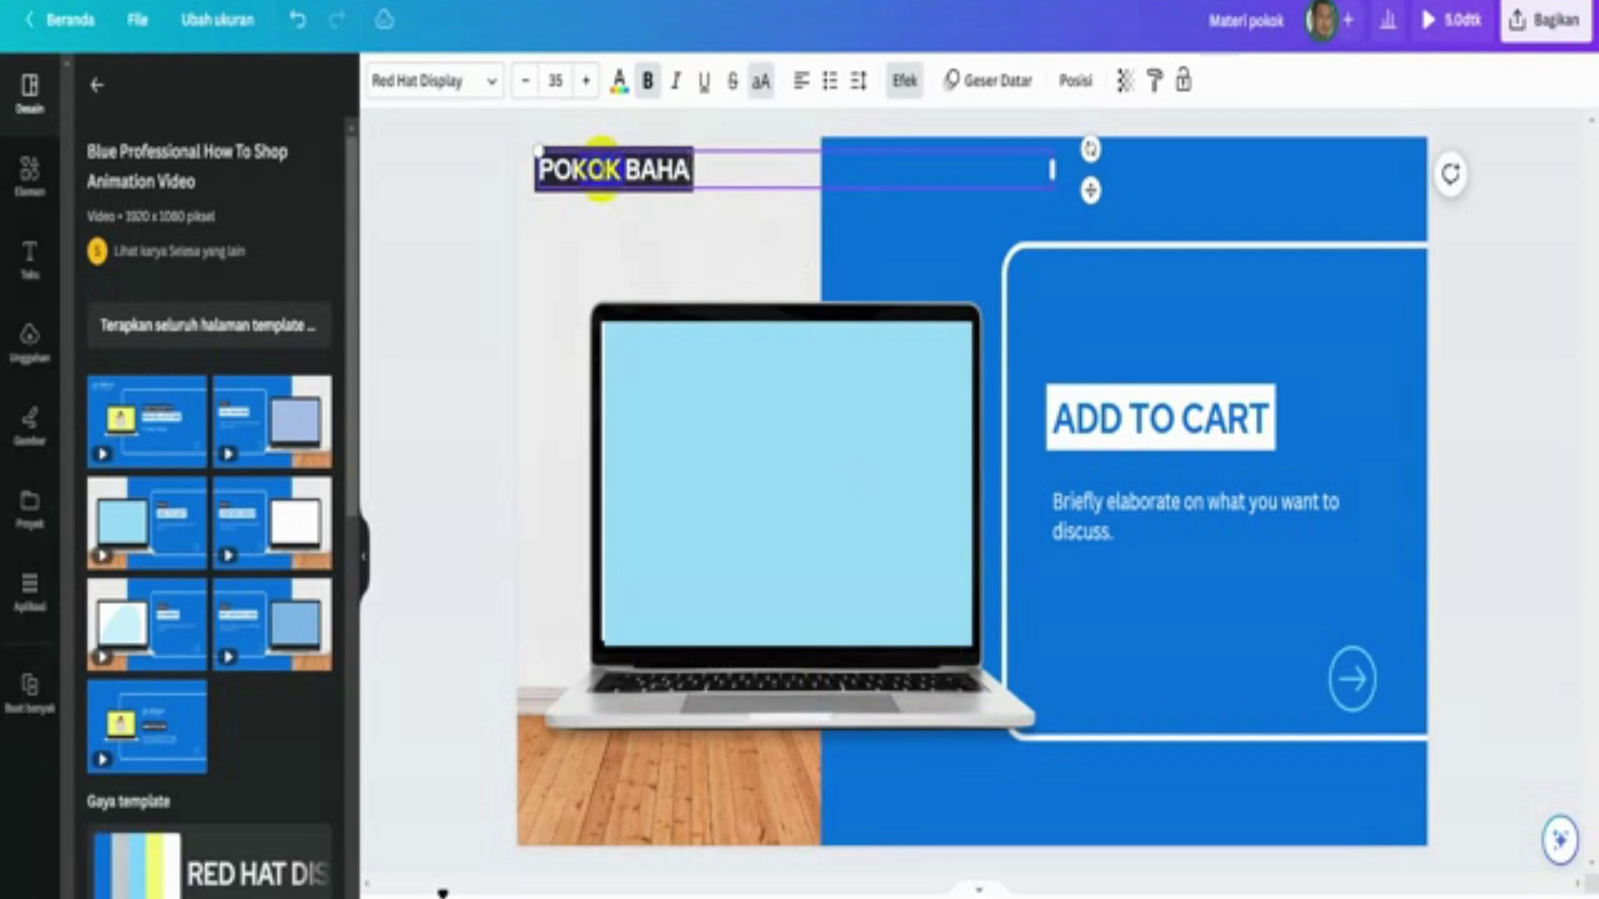
- Move the ADD TO CART heading to the top of the blue area and retitle it ISI MATERI
left_click(1110, 413)
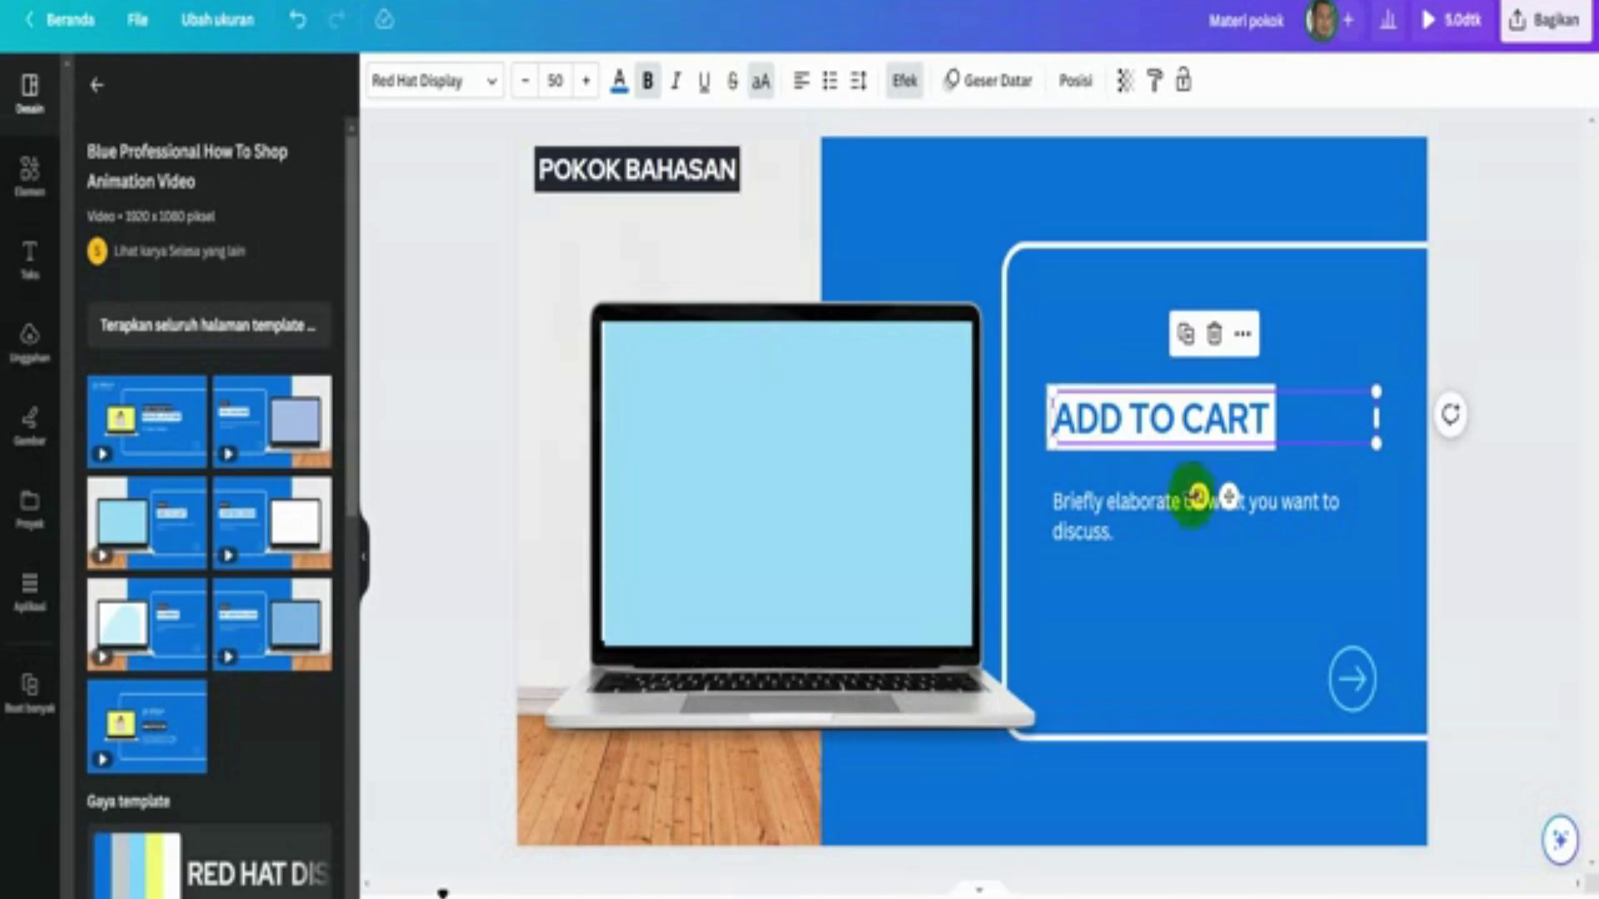
left_click_drag(1113, 417, 907, 186)
double_click(906, 185)
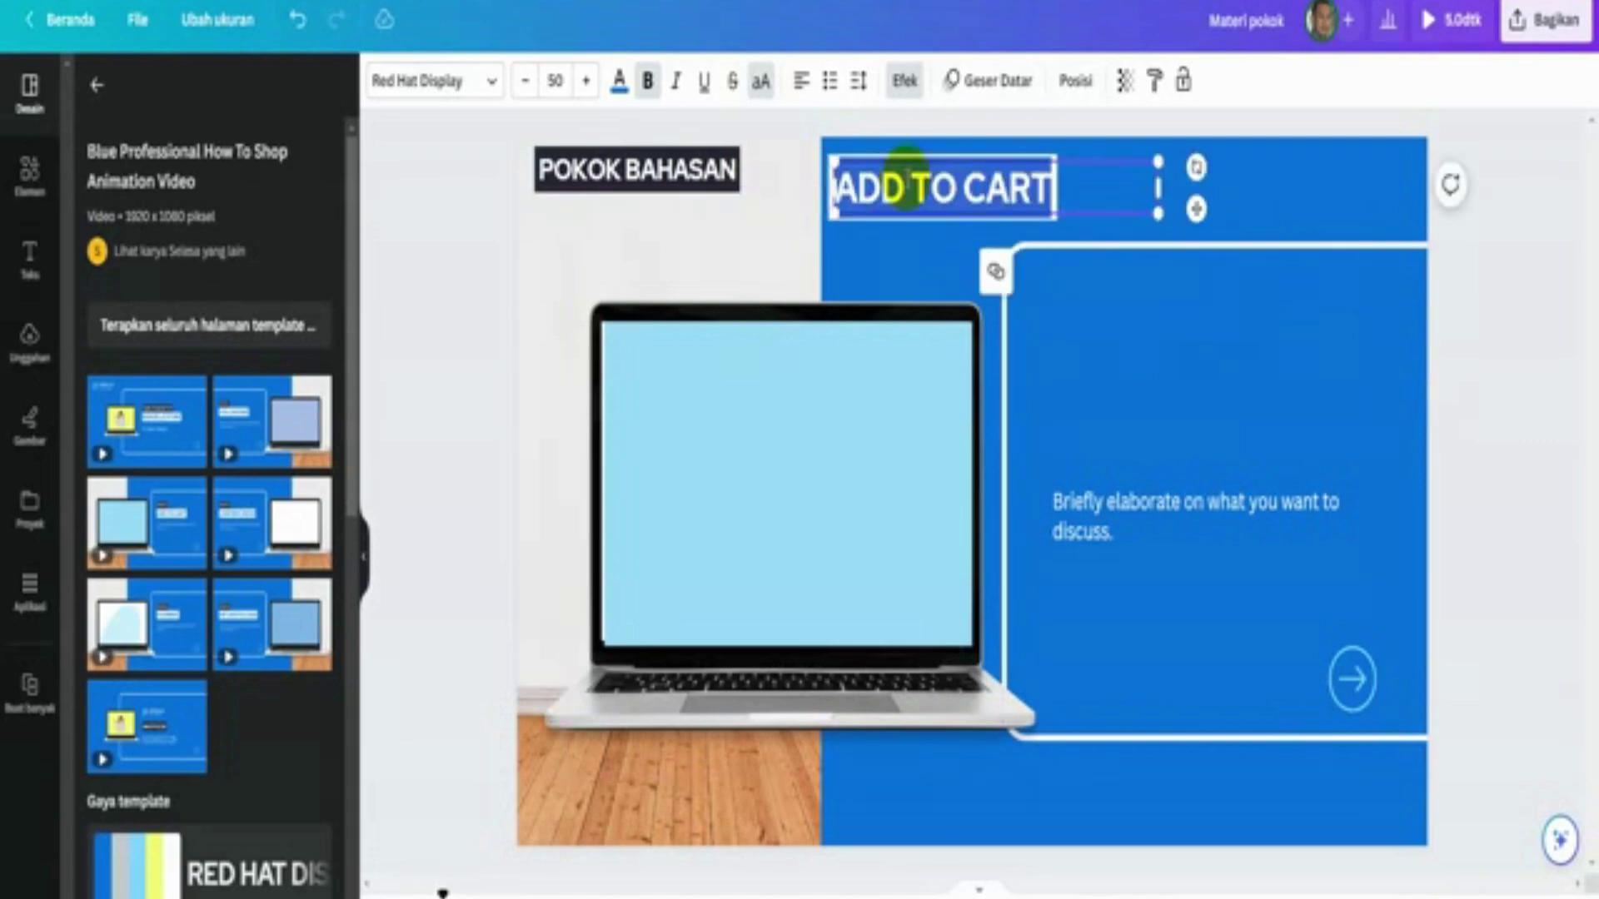
type("ISI MATERI")
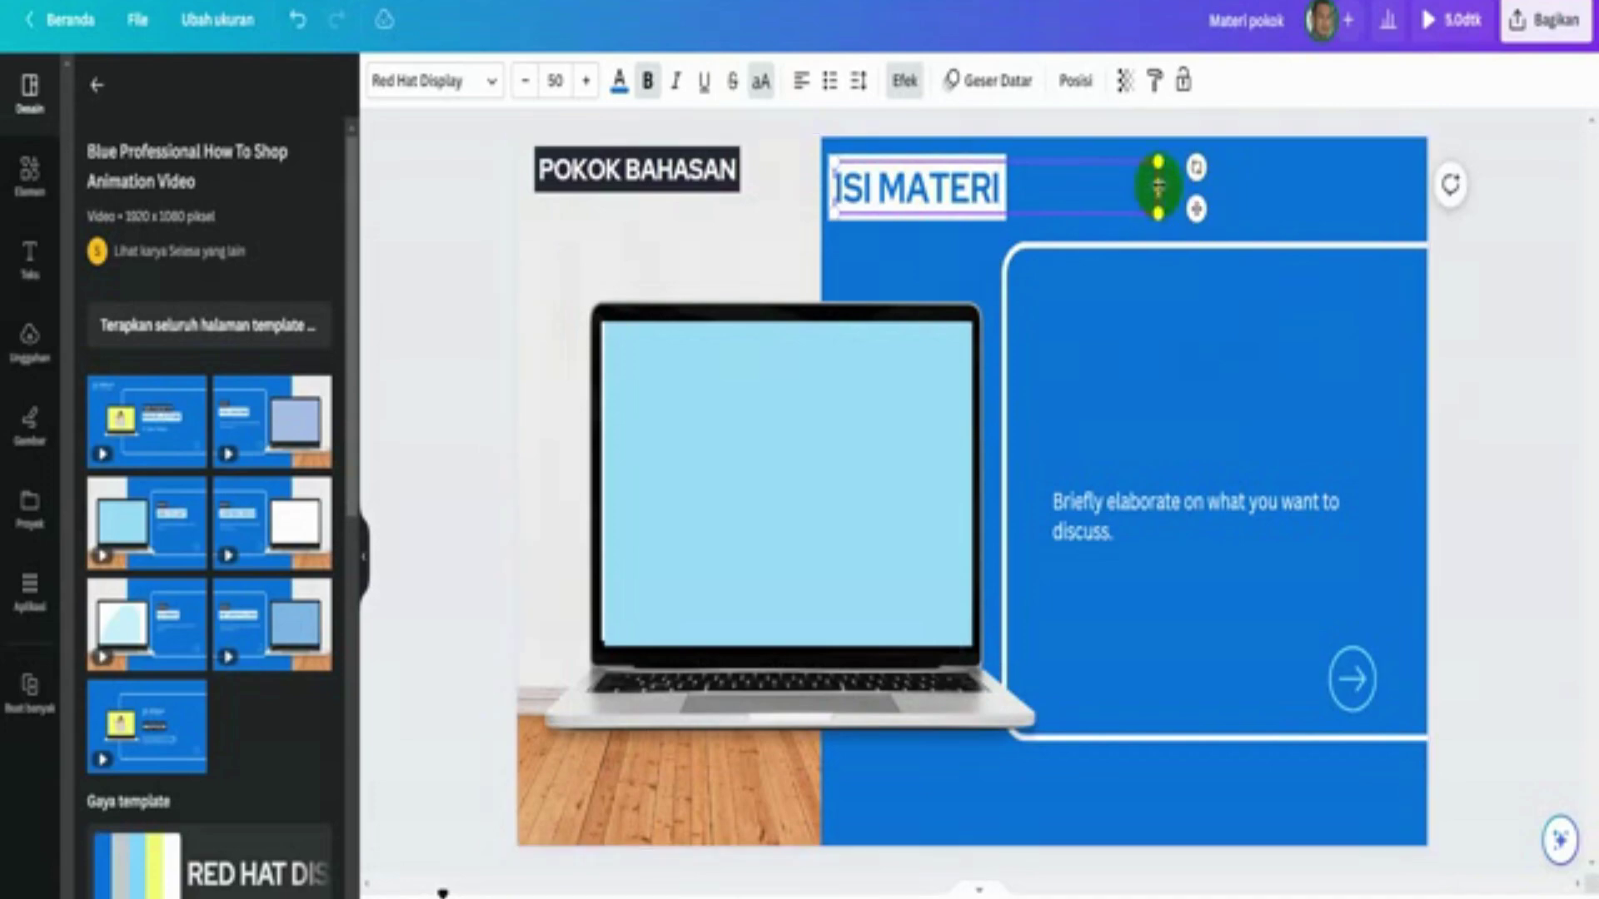
- Widen the ISI MATERI text box to about 1220 px, nearly to the page's right edge, and open its font size for editing
left_click_drag(1158, 185, 1413, 192)
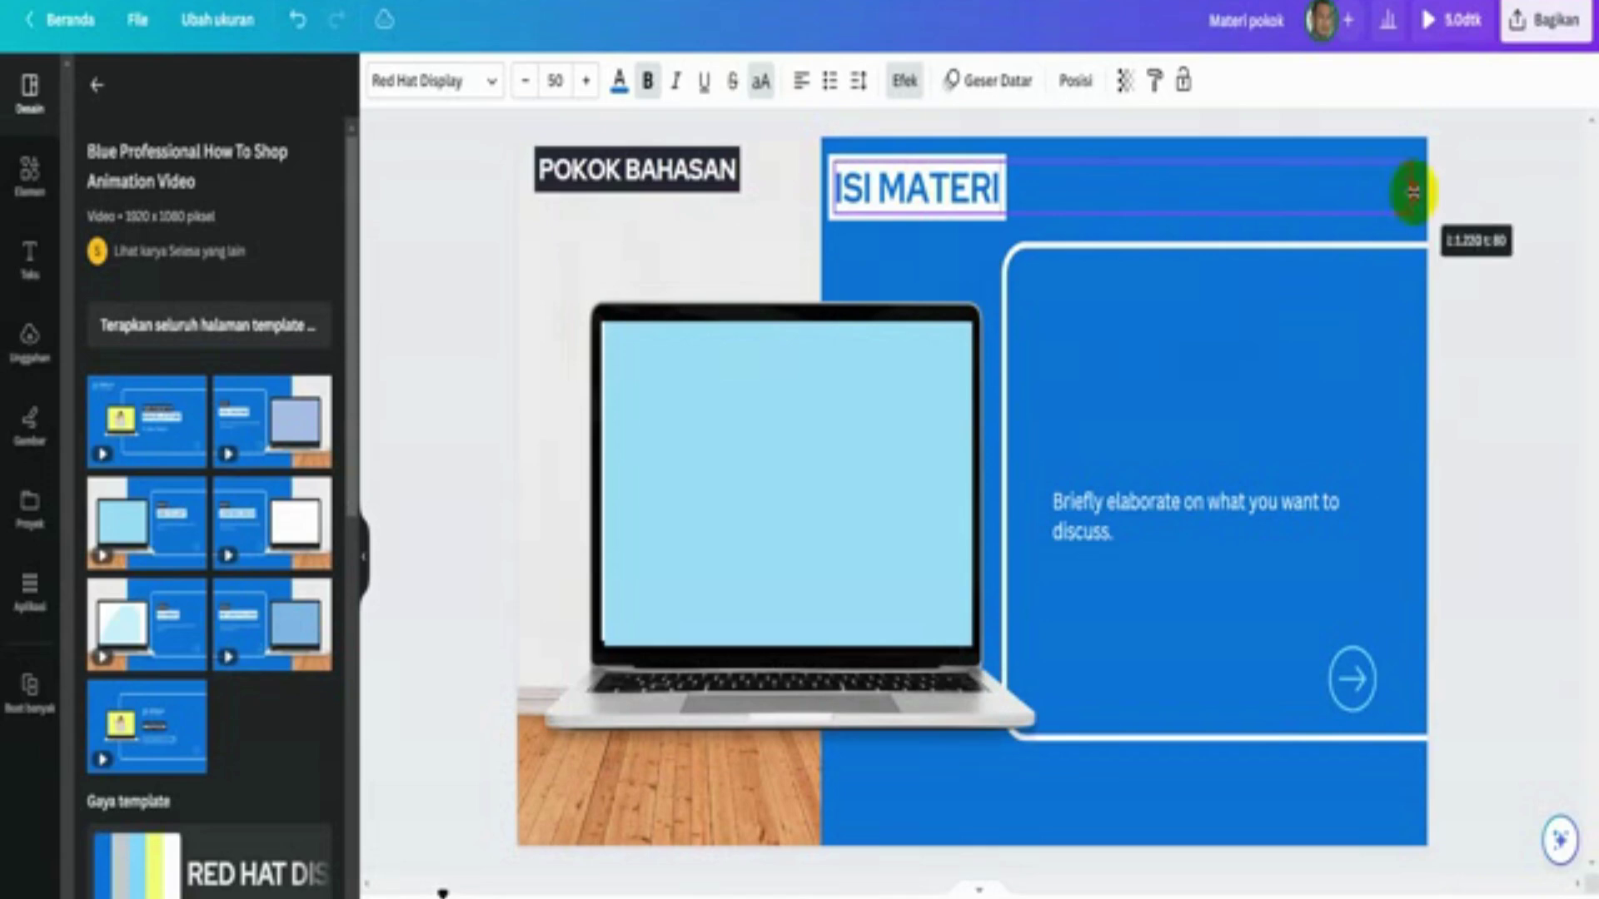
left_click(555, 82)
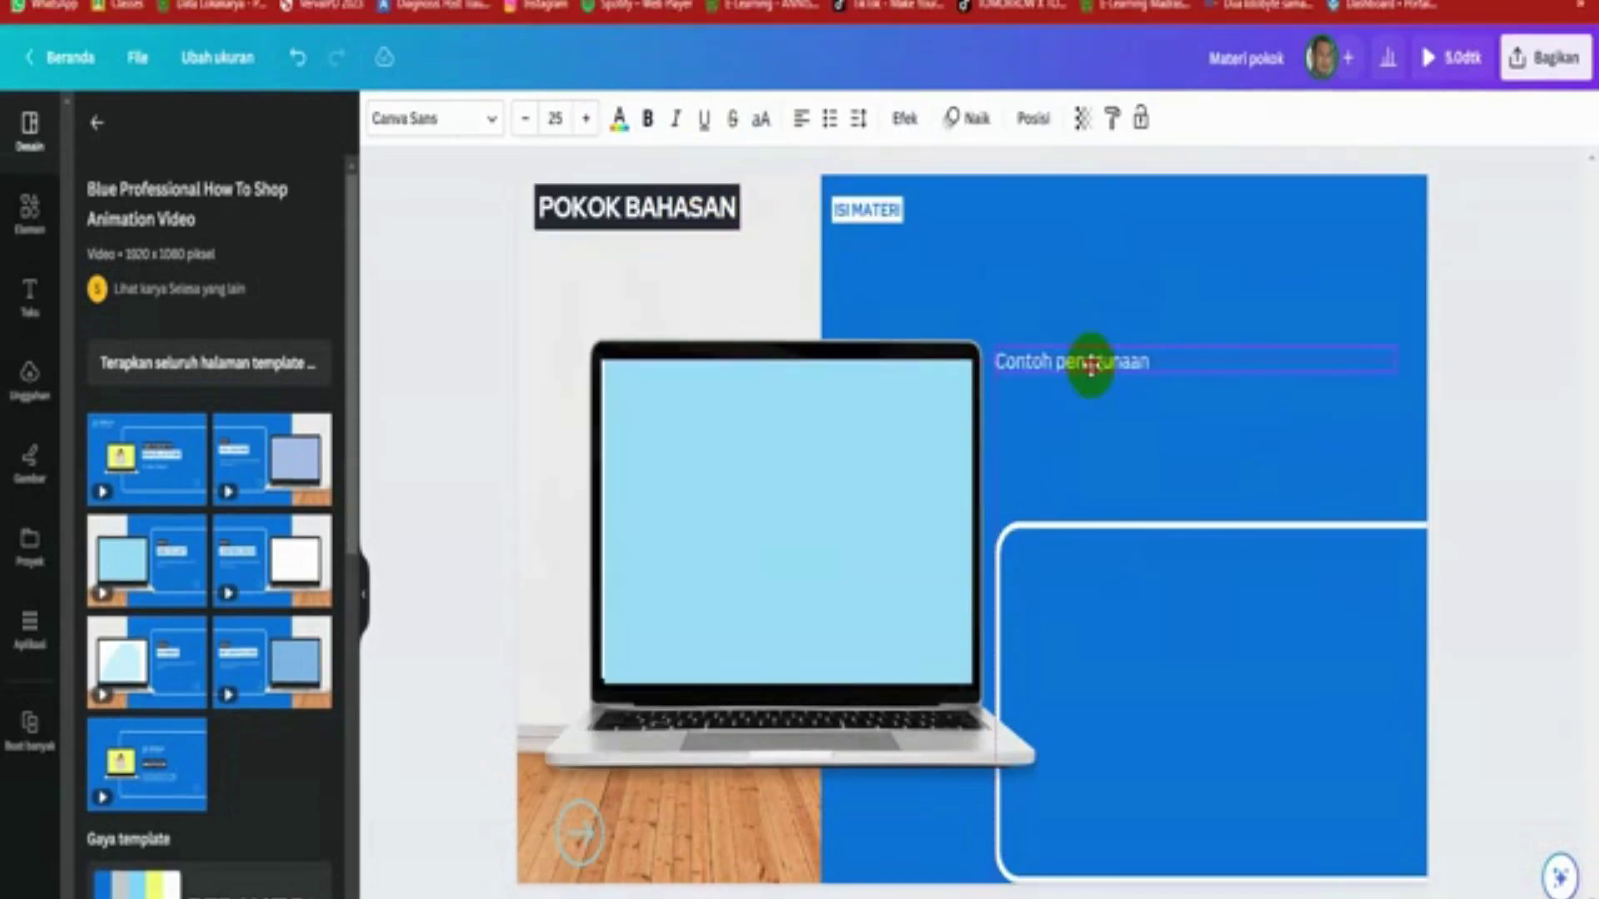
- Shift the Contoh penggunaan text slightly down and place a copy of it inside the top of the rounded frame
left_click_drag(1091, 366, 1093, 388)
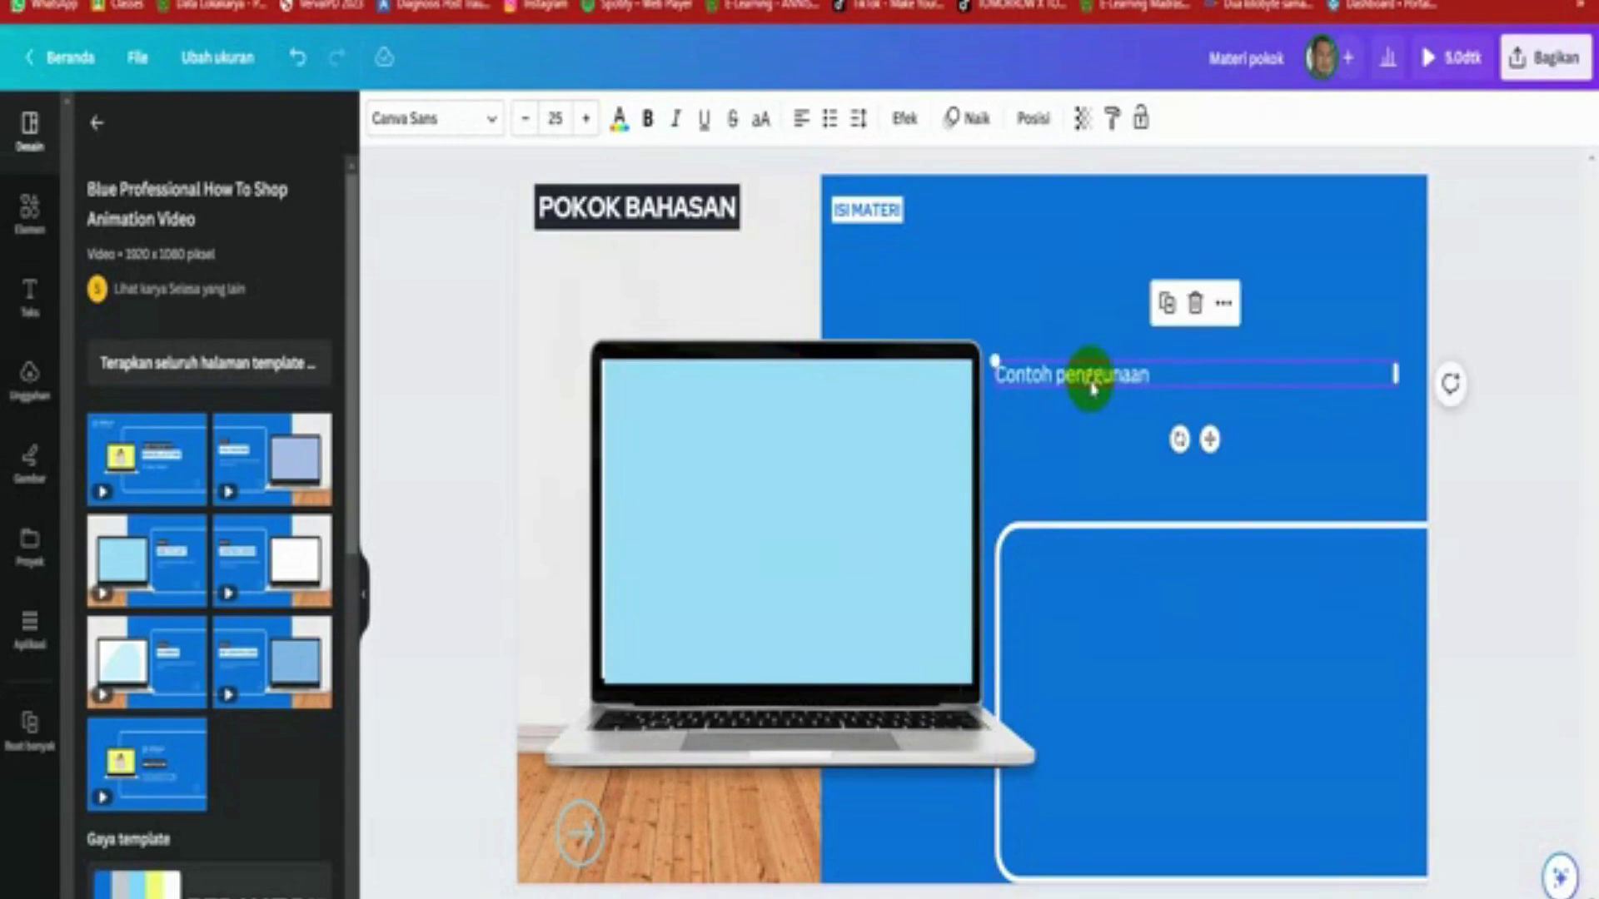
left_click(1223, 303)
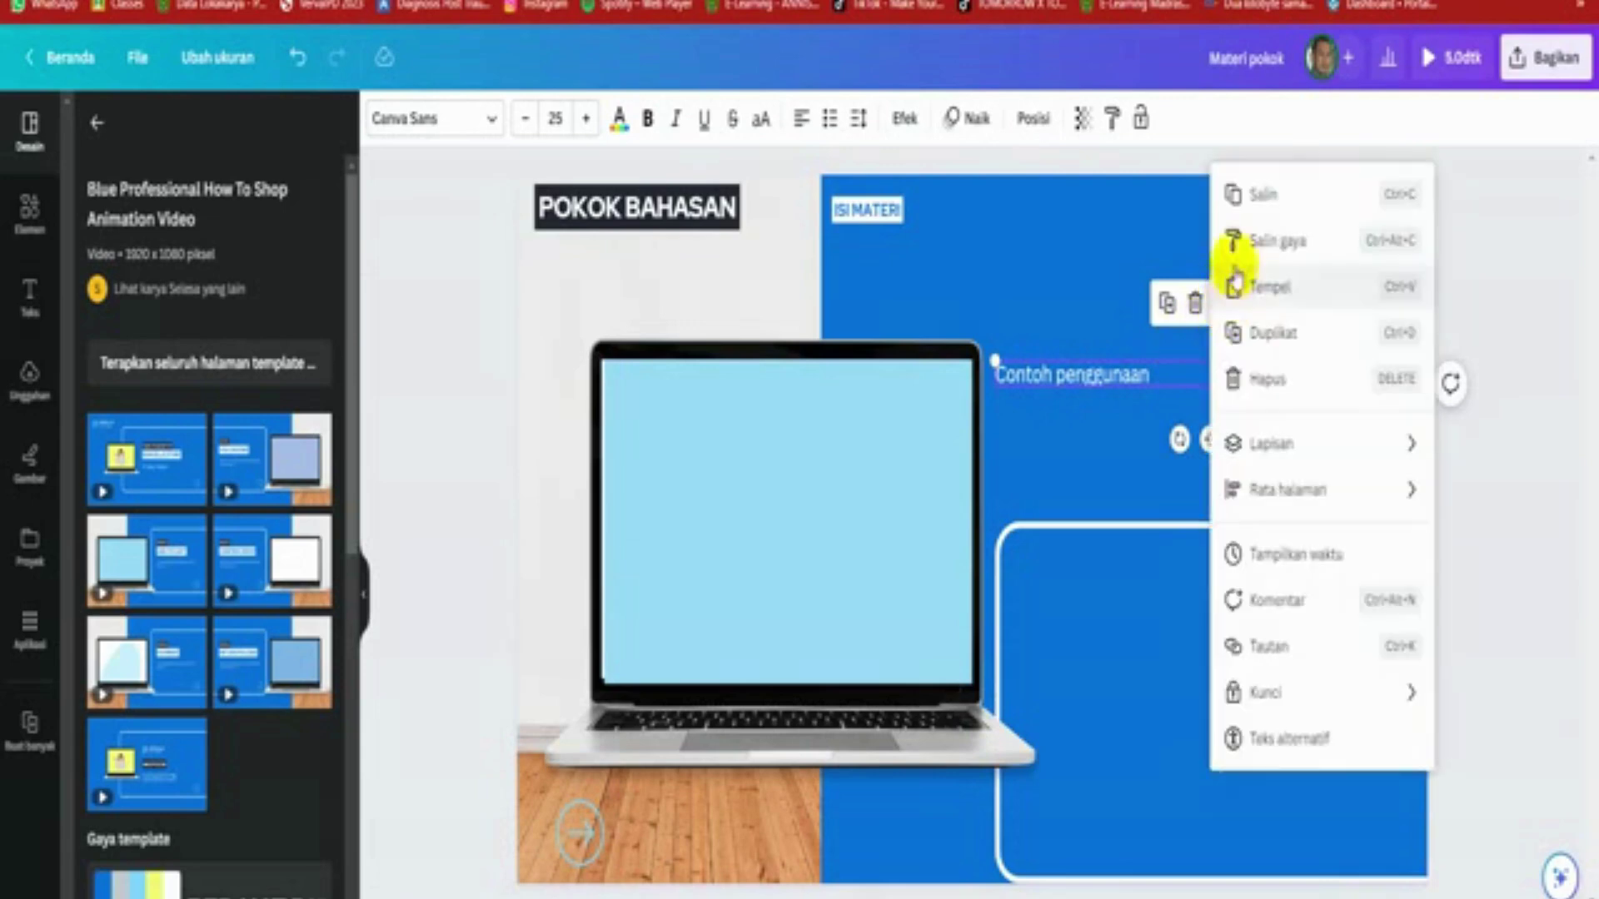
left_click(1248, 195)
left_click(1128, 615)
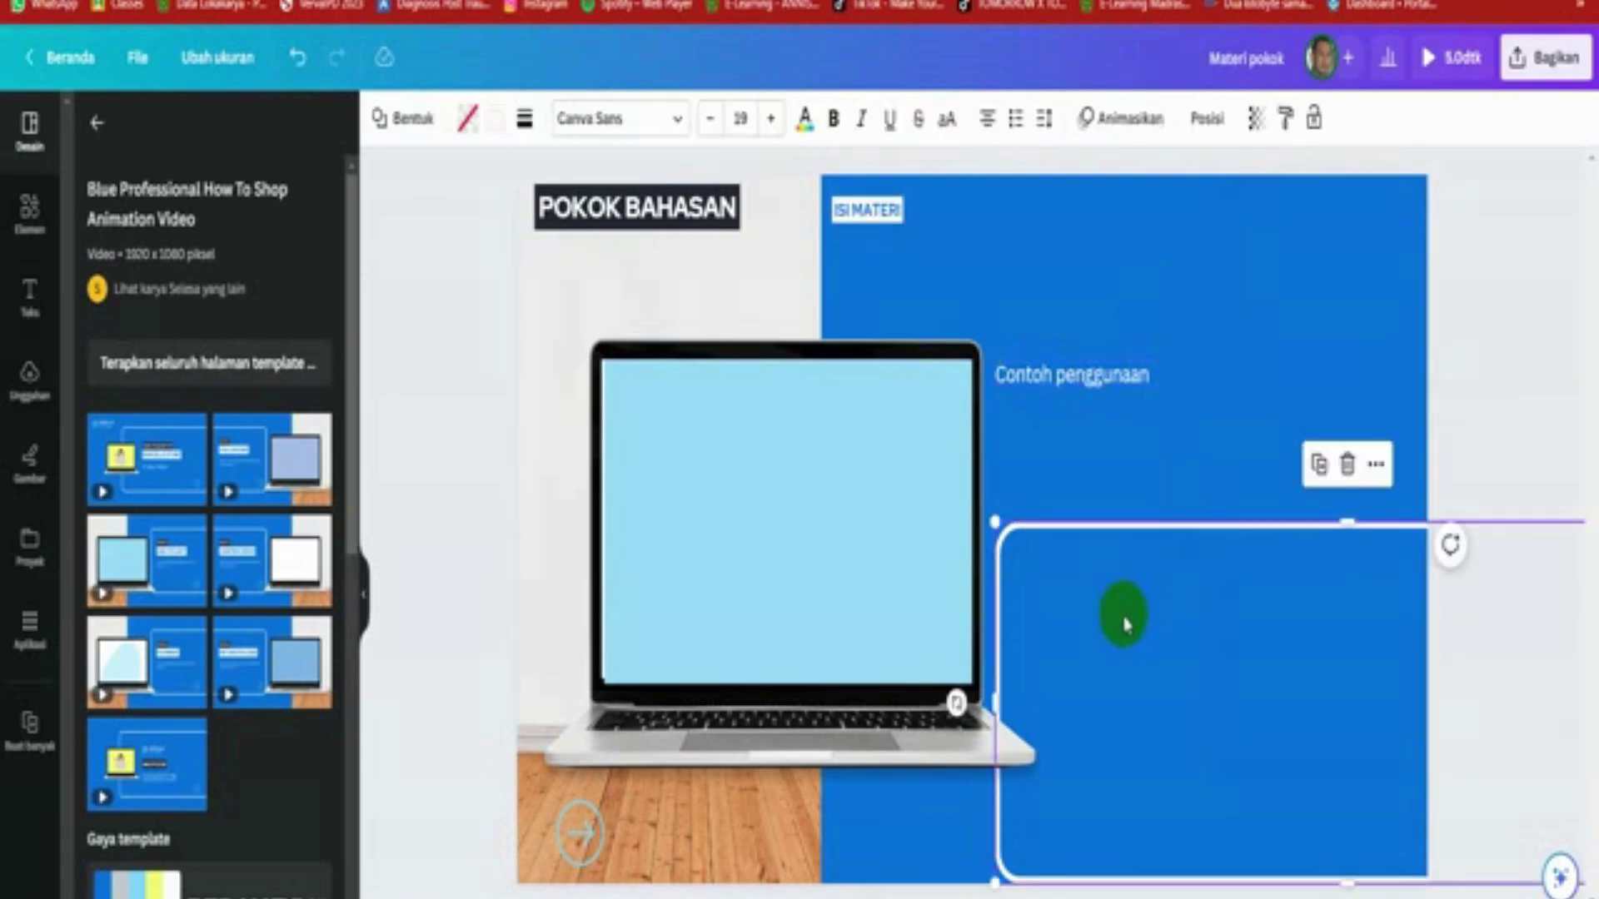
left_click_drag(1099, 379, 1119, 564)
- Check the last column's header in the Excel table and change the copied text inside the rounded frame to Kesimpulan
key("alt+Tab")
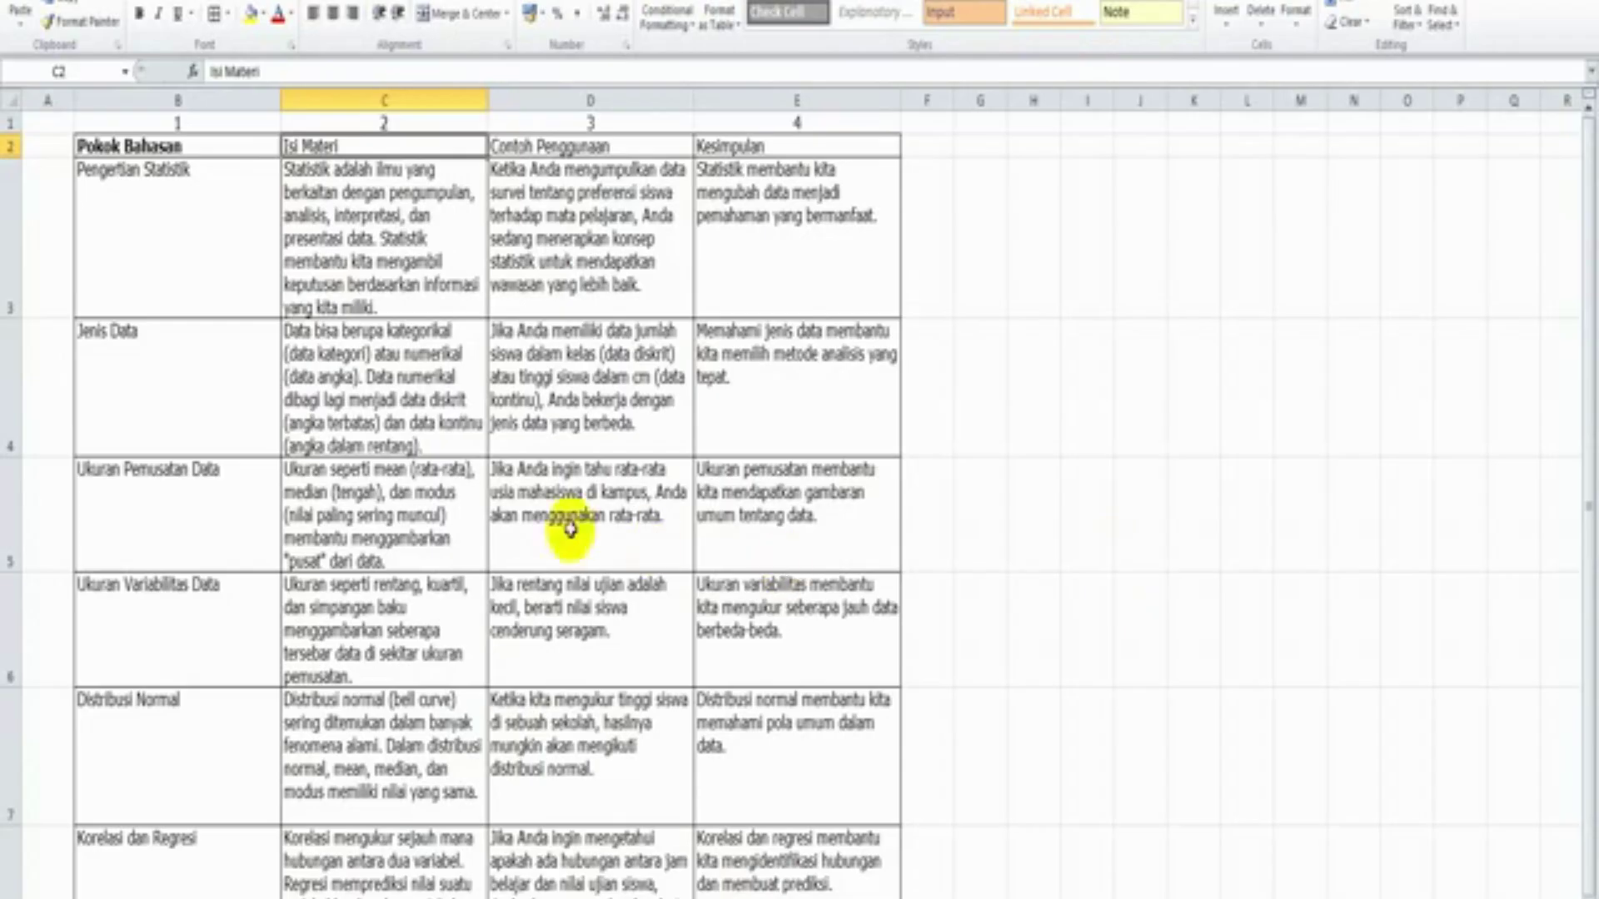
left_click(741, 148)
key("alt+Tab")
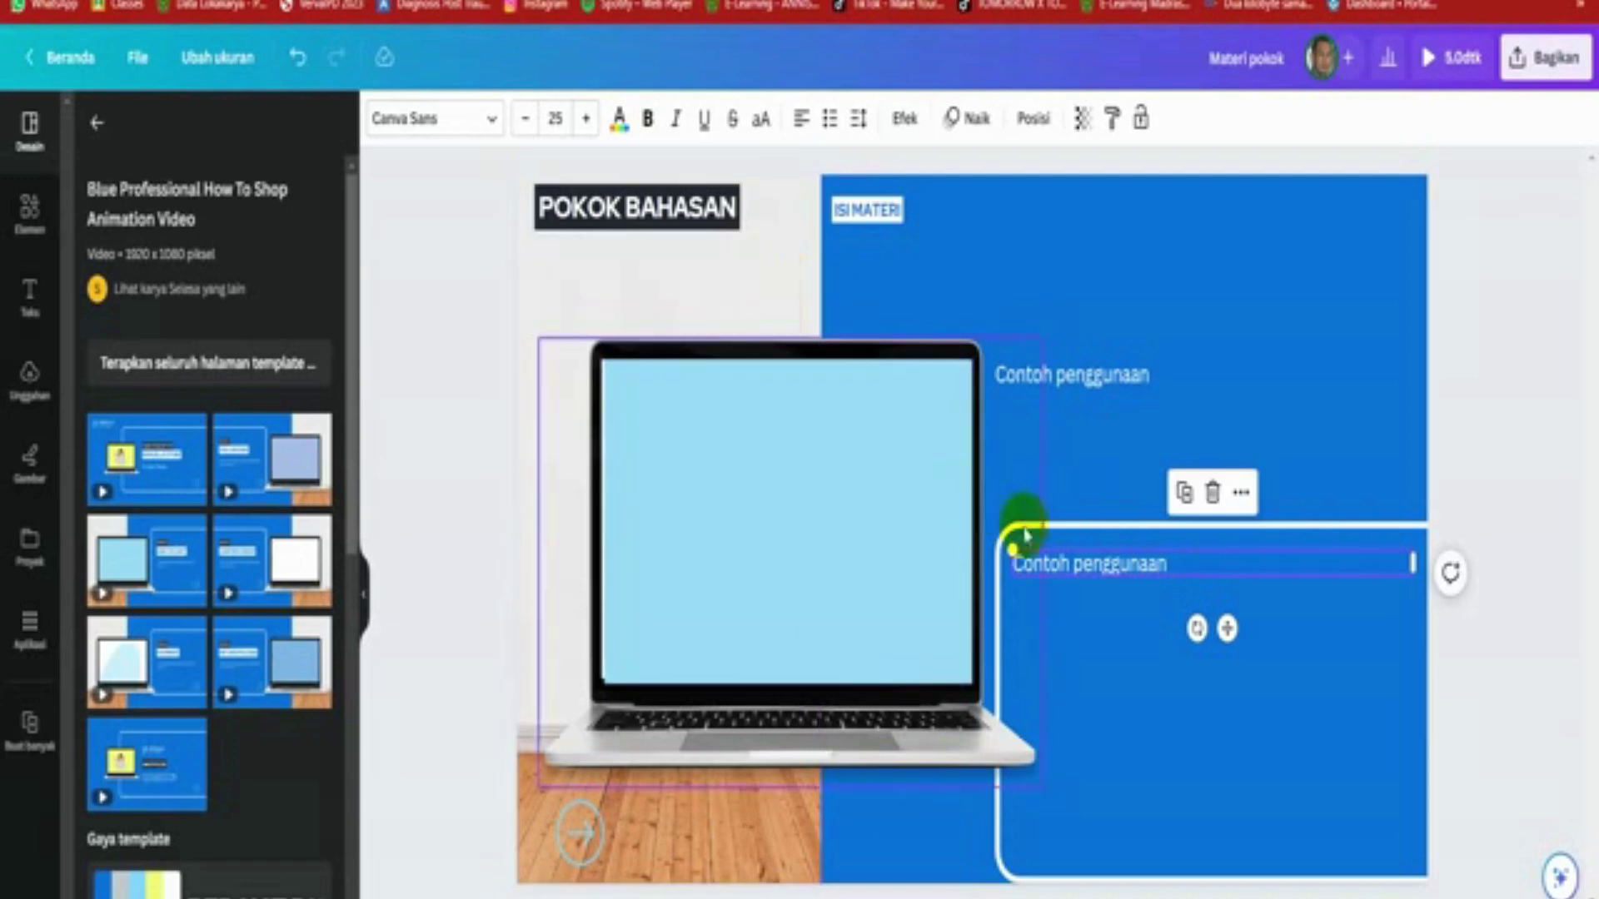
double_click(1068, 565)
type("Kesimpulan")
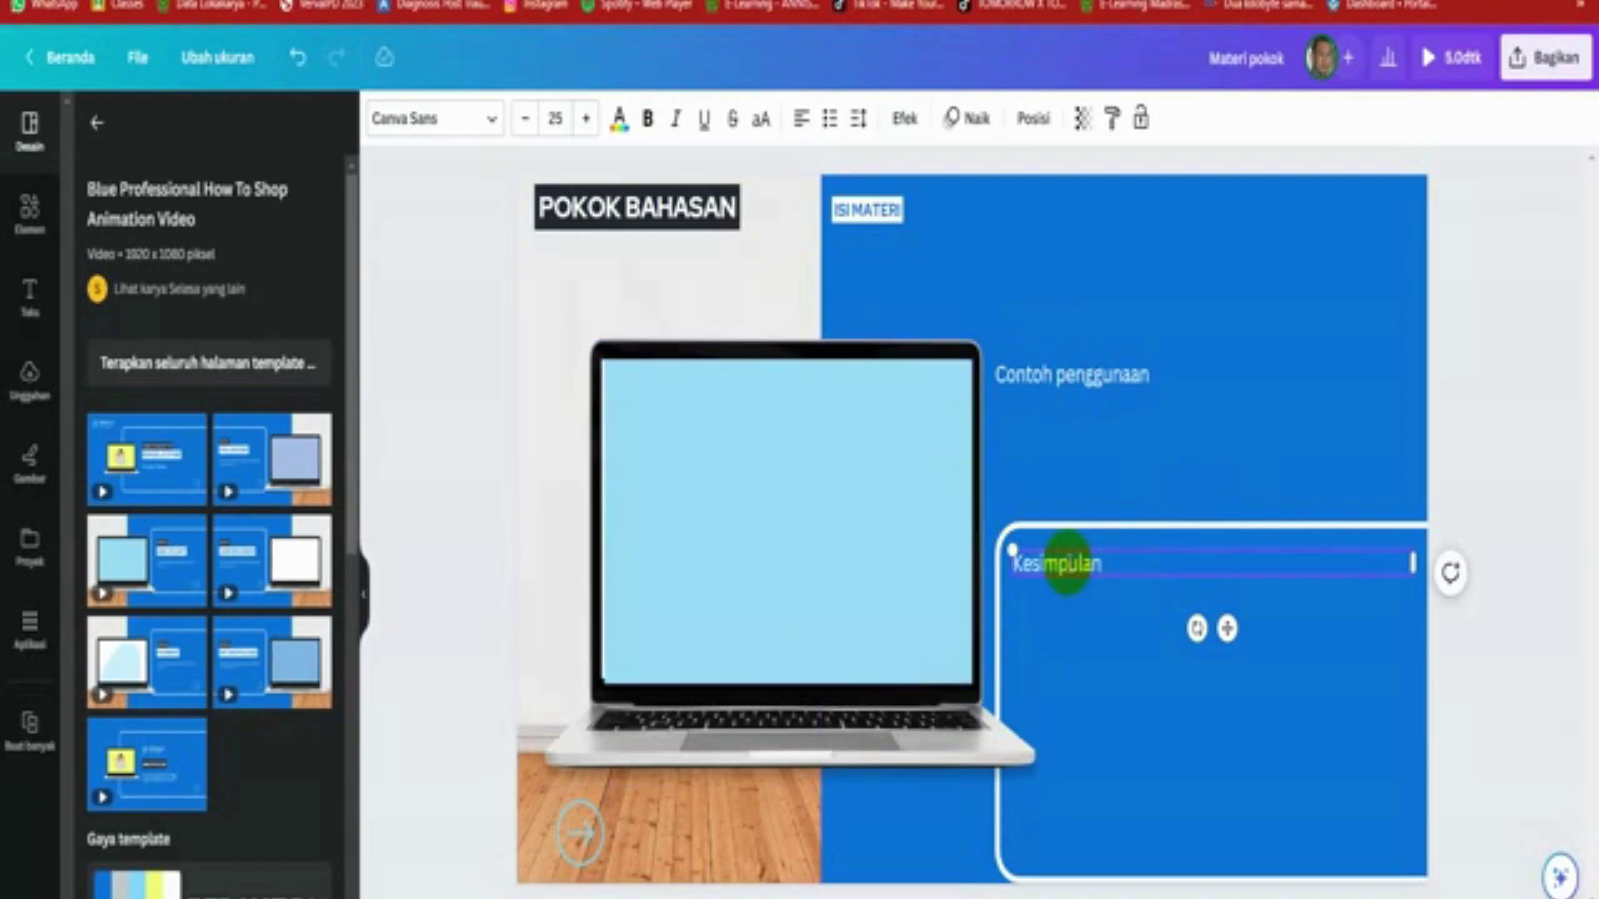
left_click(1089, 660)
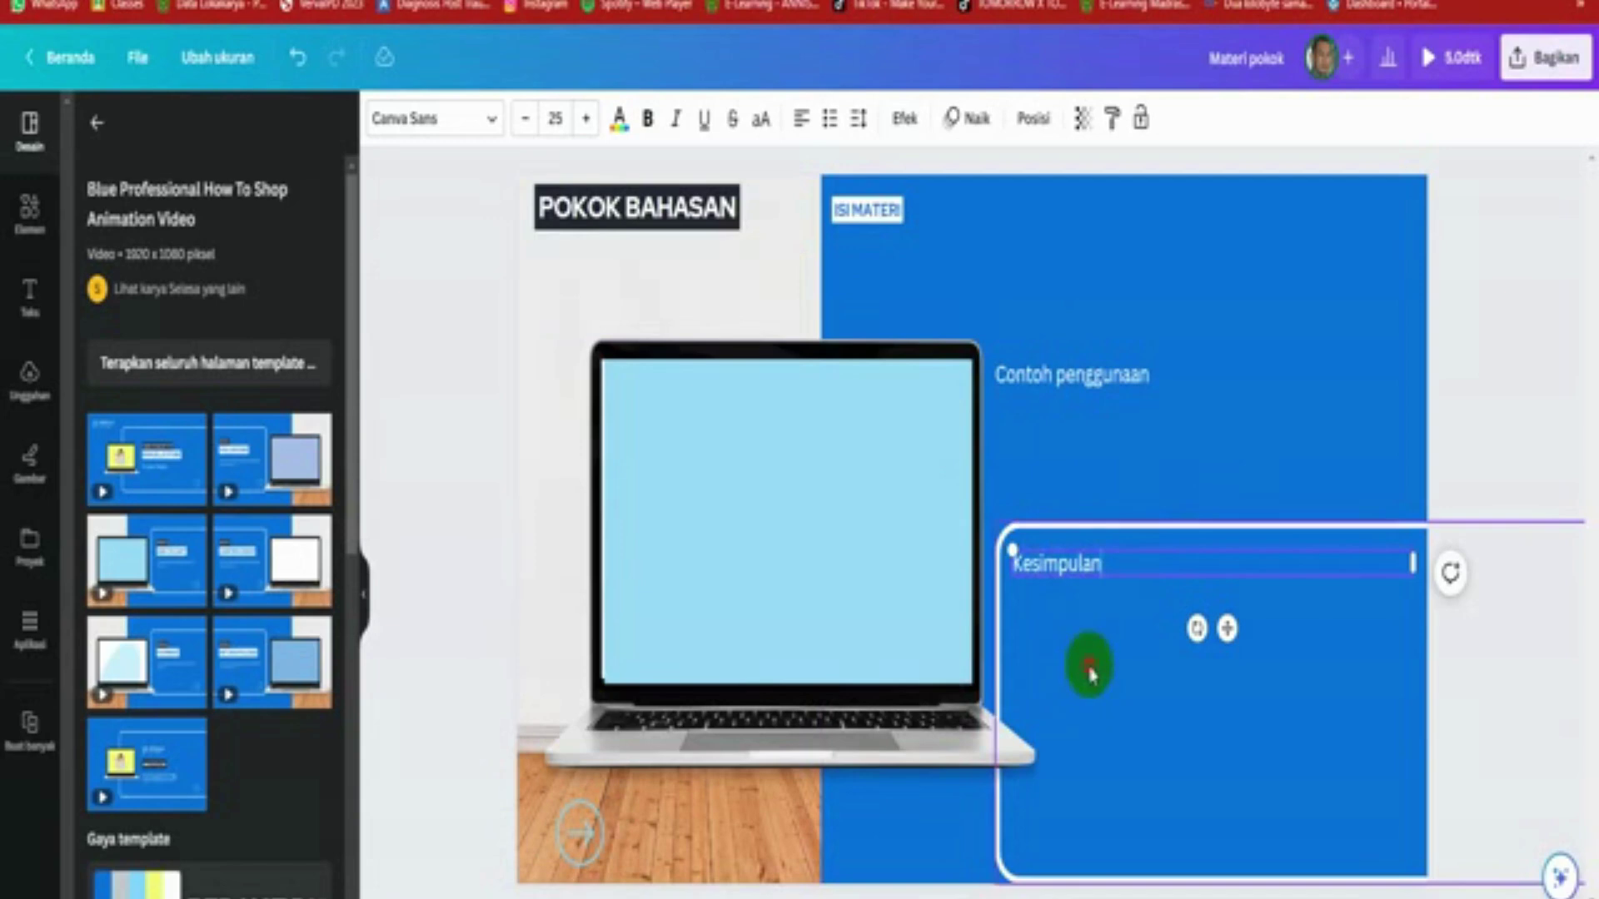
left_click(1467, 699)
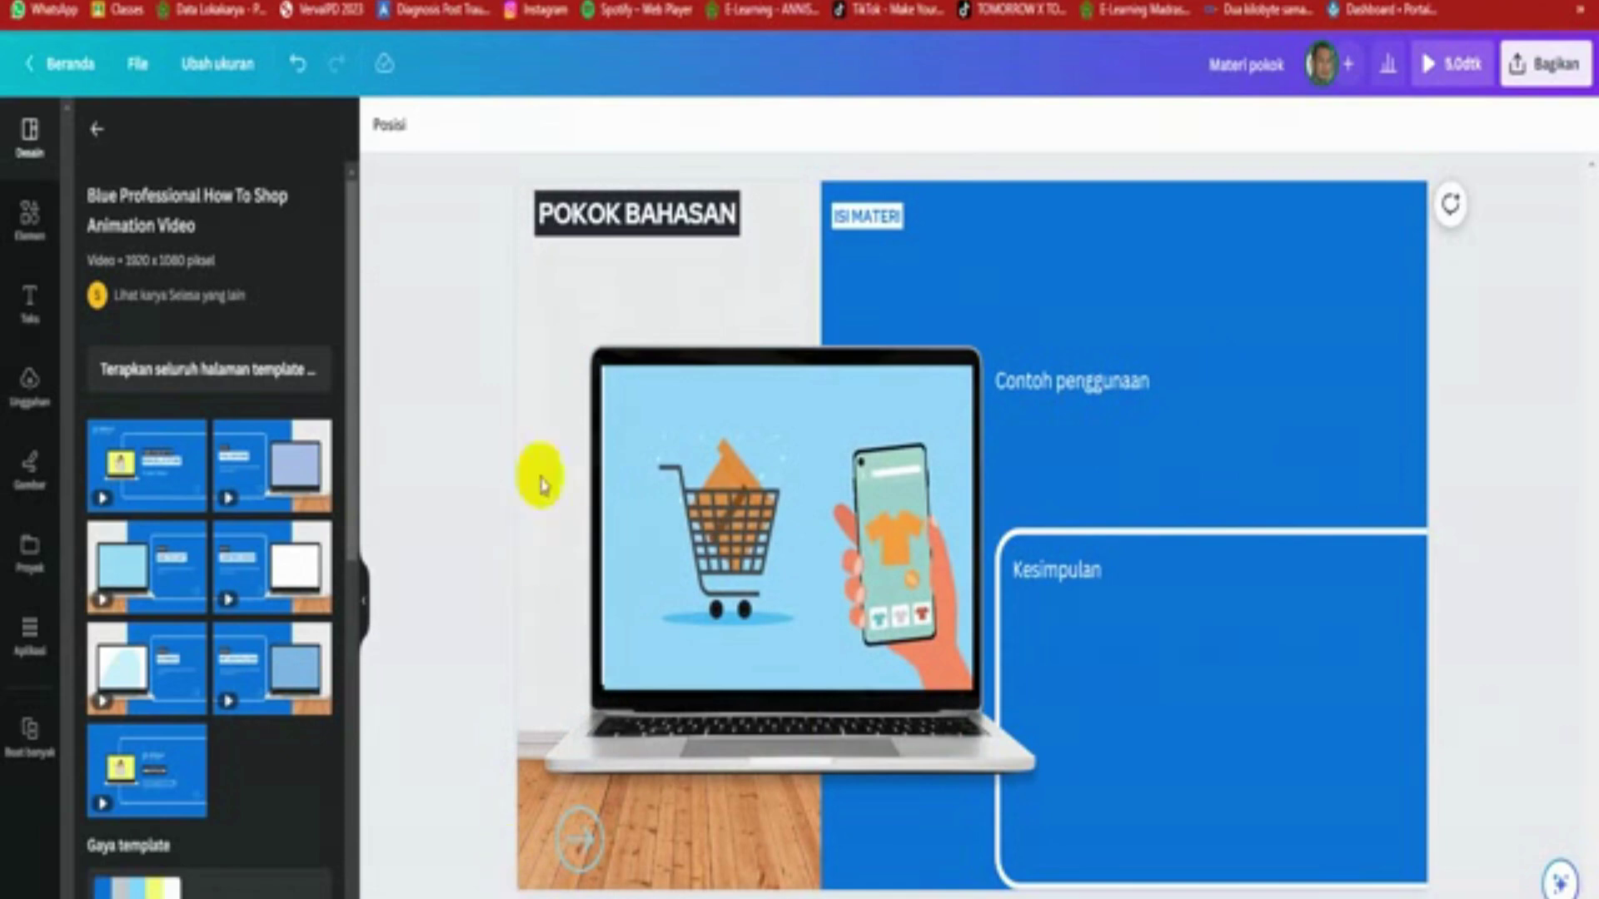
left_click(547, 549)
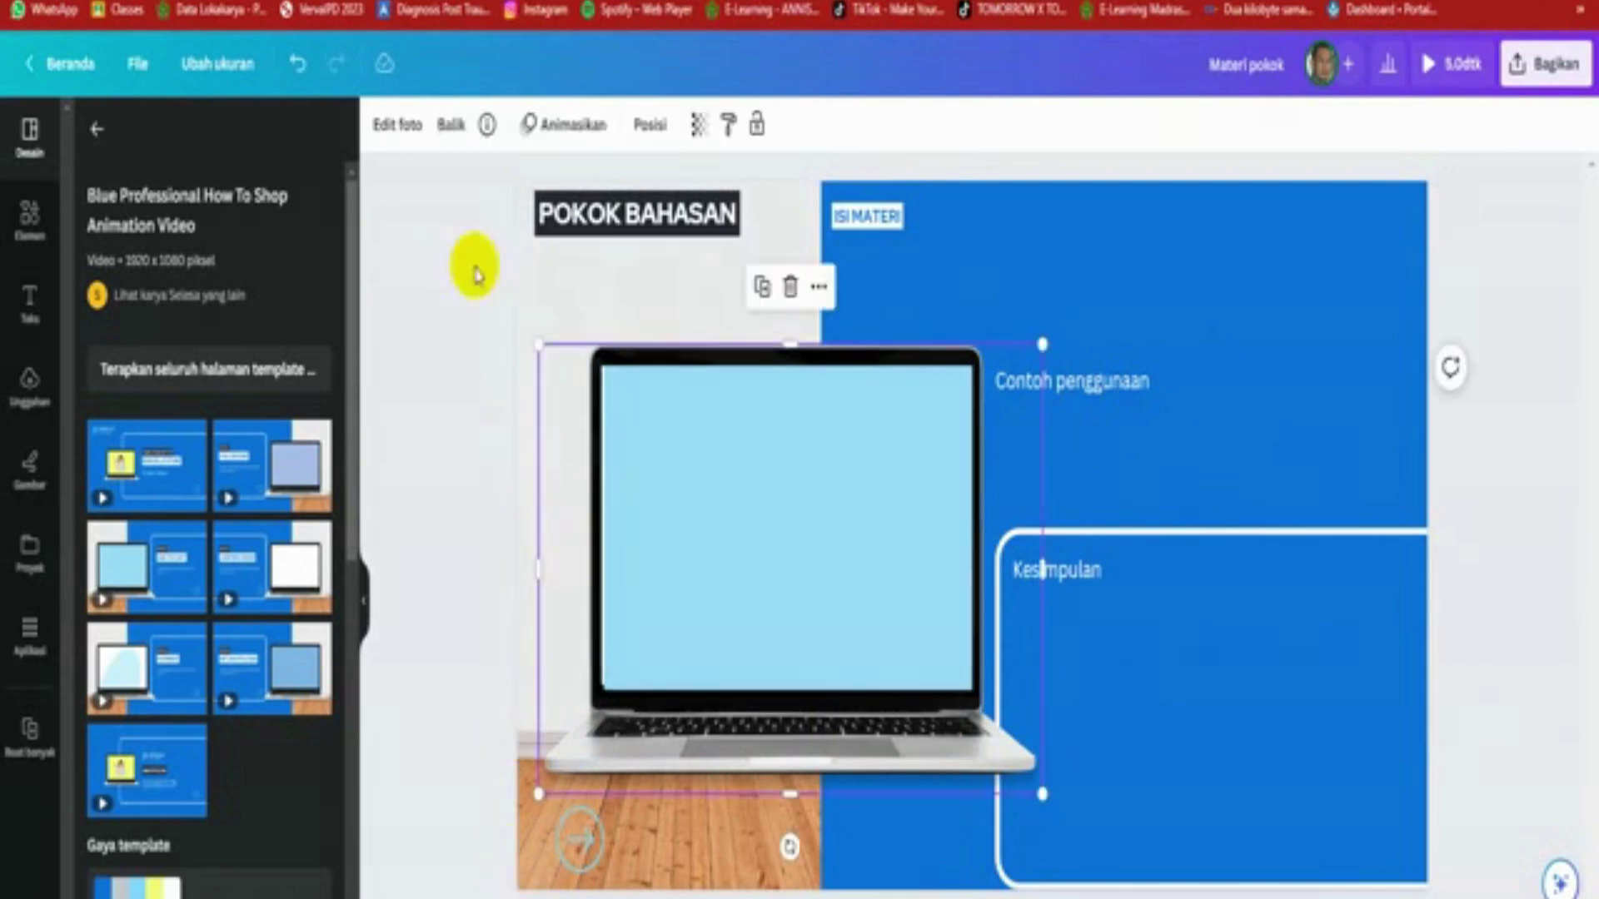
left_click(528, 292)
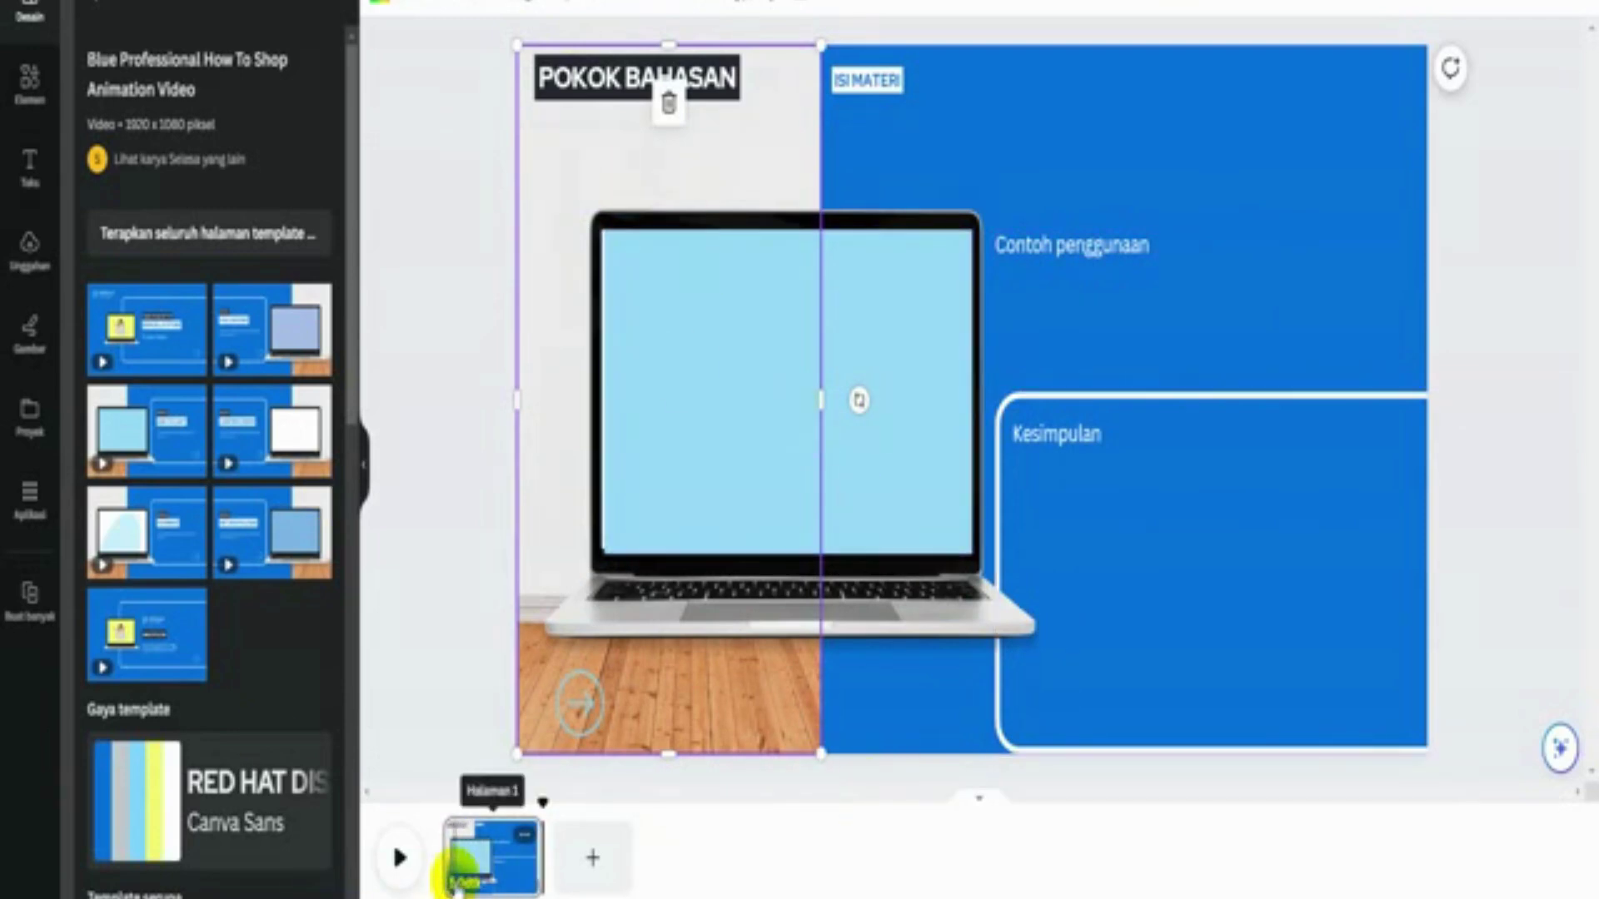
- Search the elements for Analisis data and narrow the results to videos
left_click(42, 93)
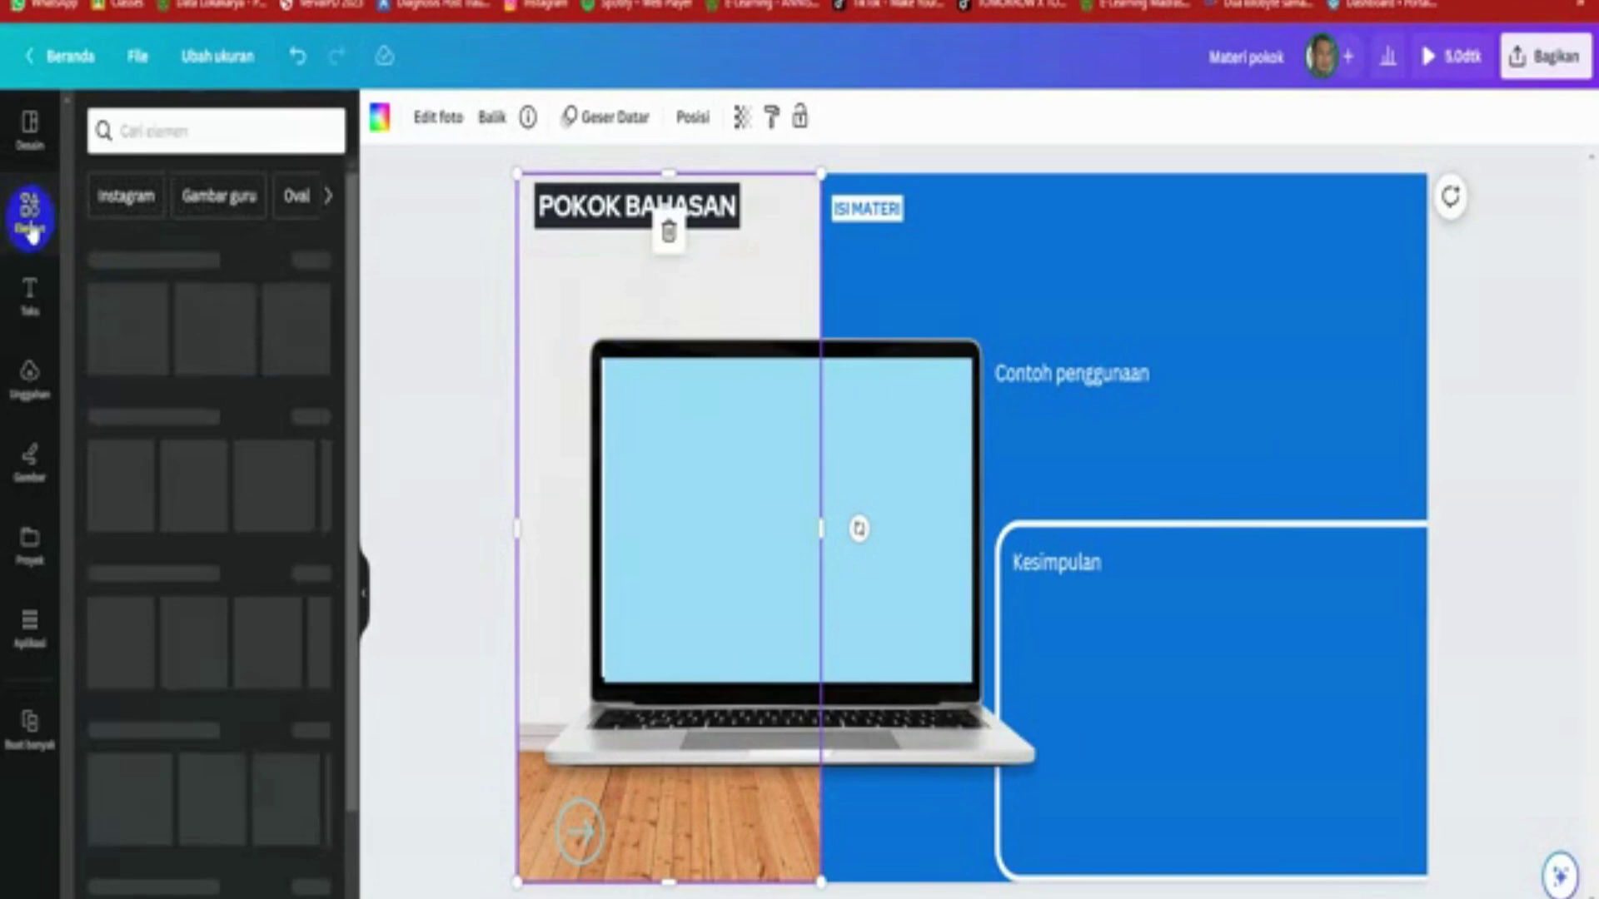
left_click(199, 17)
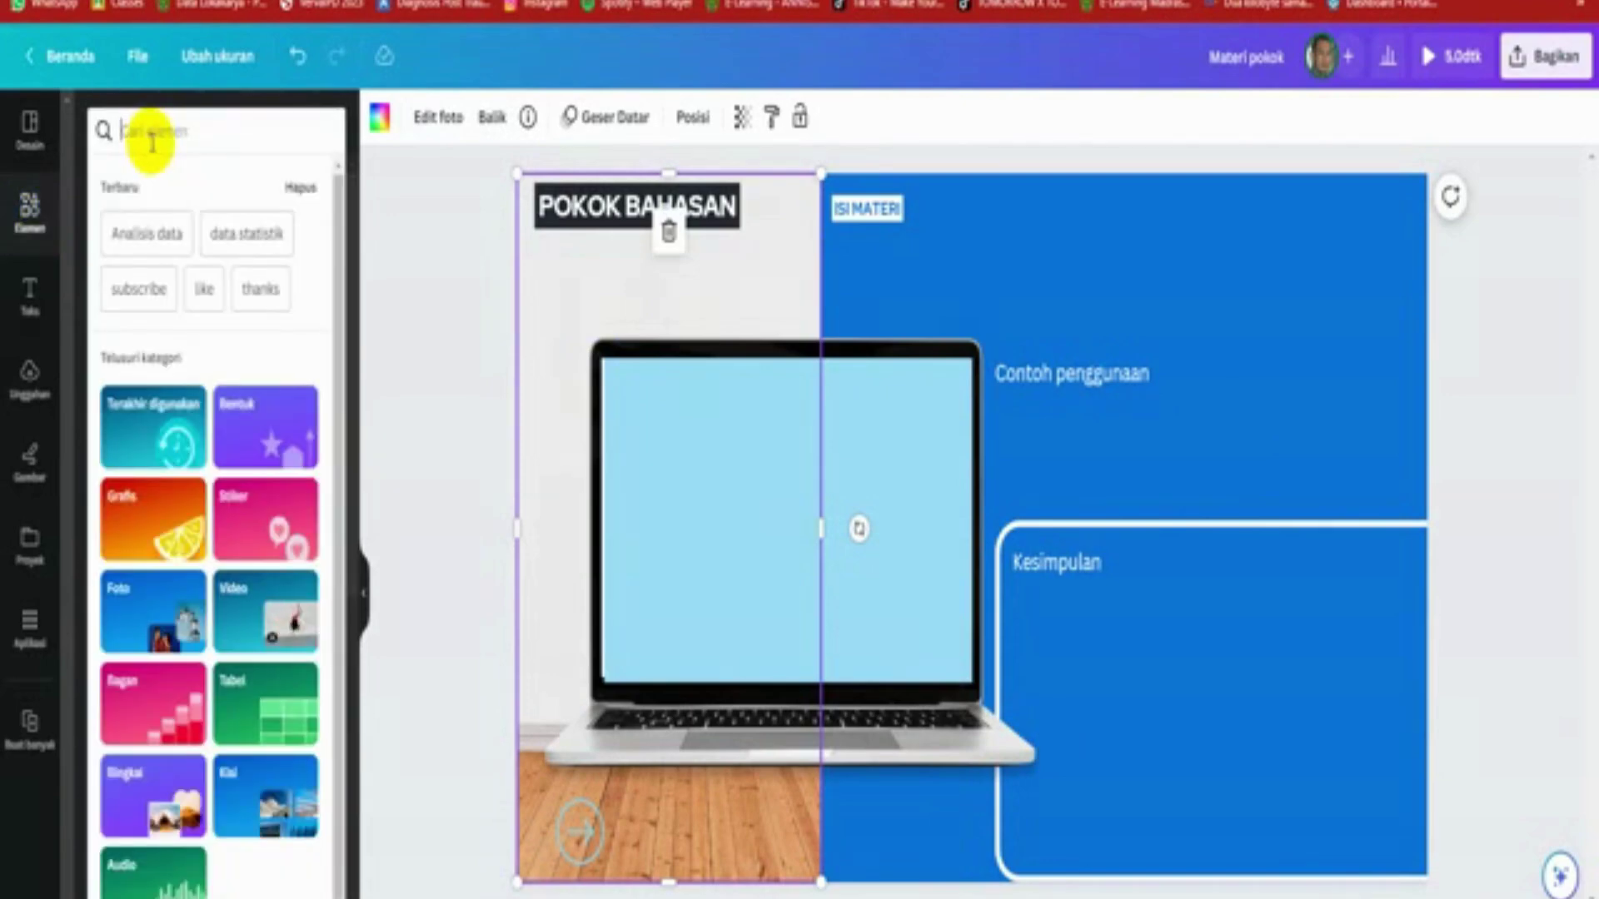
left_click(169, 242)
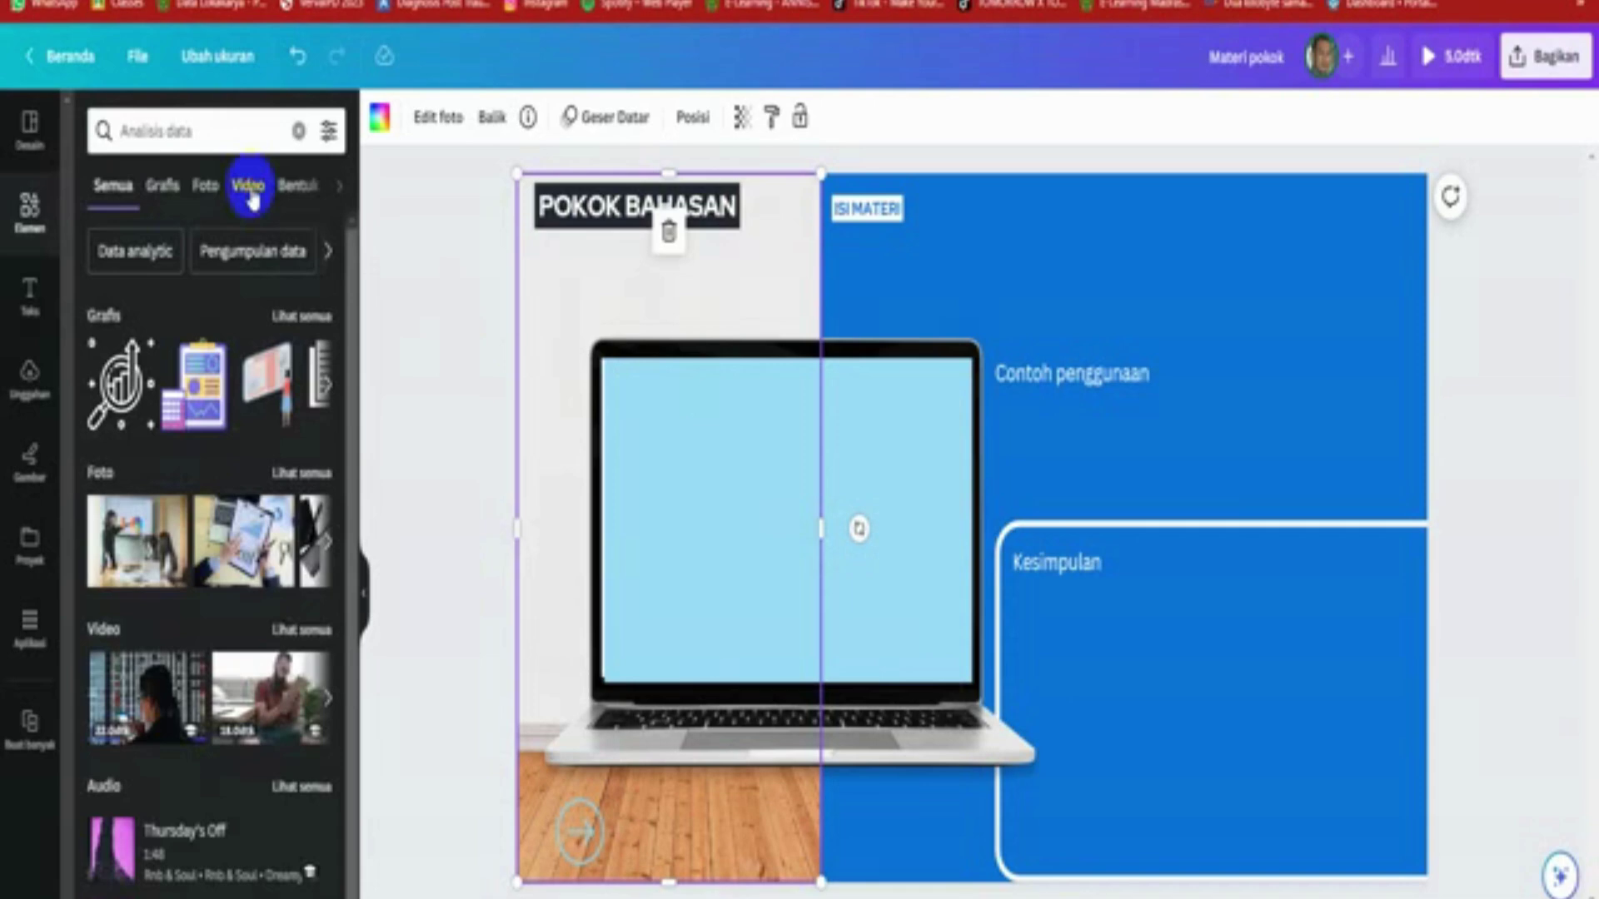
left_click(250, 190)
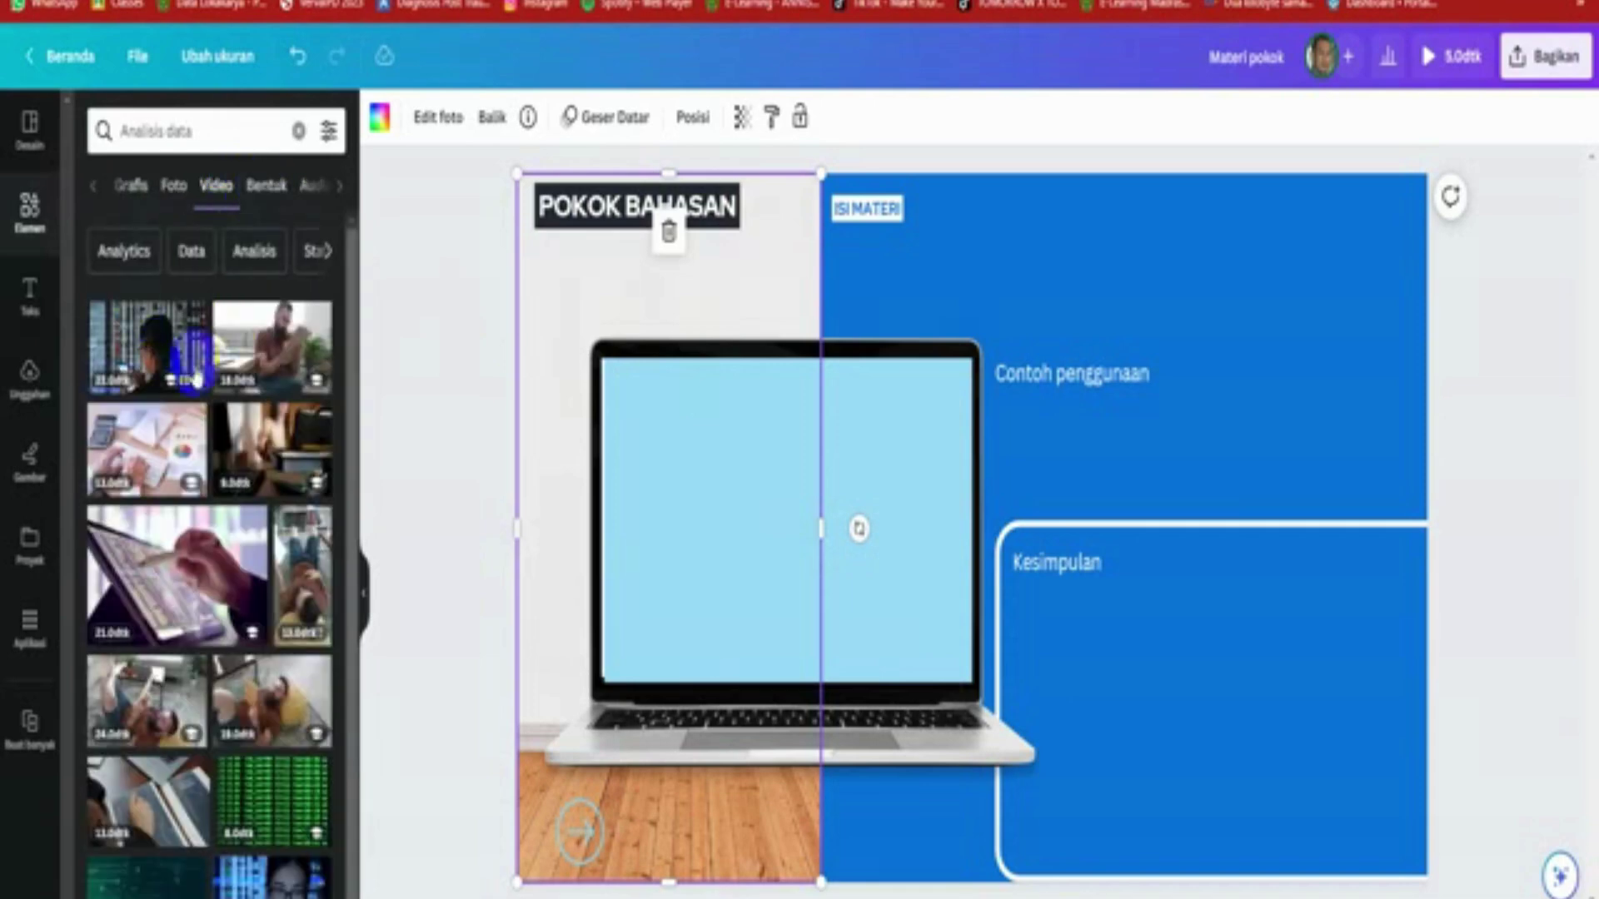
- Search the video elements for data statistik and set the clip of a tablet showing charts as the page background
left_click(223, 130)
key("ctrl+a")
type("data statistik")
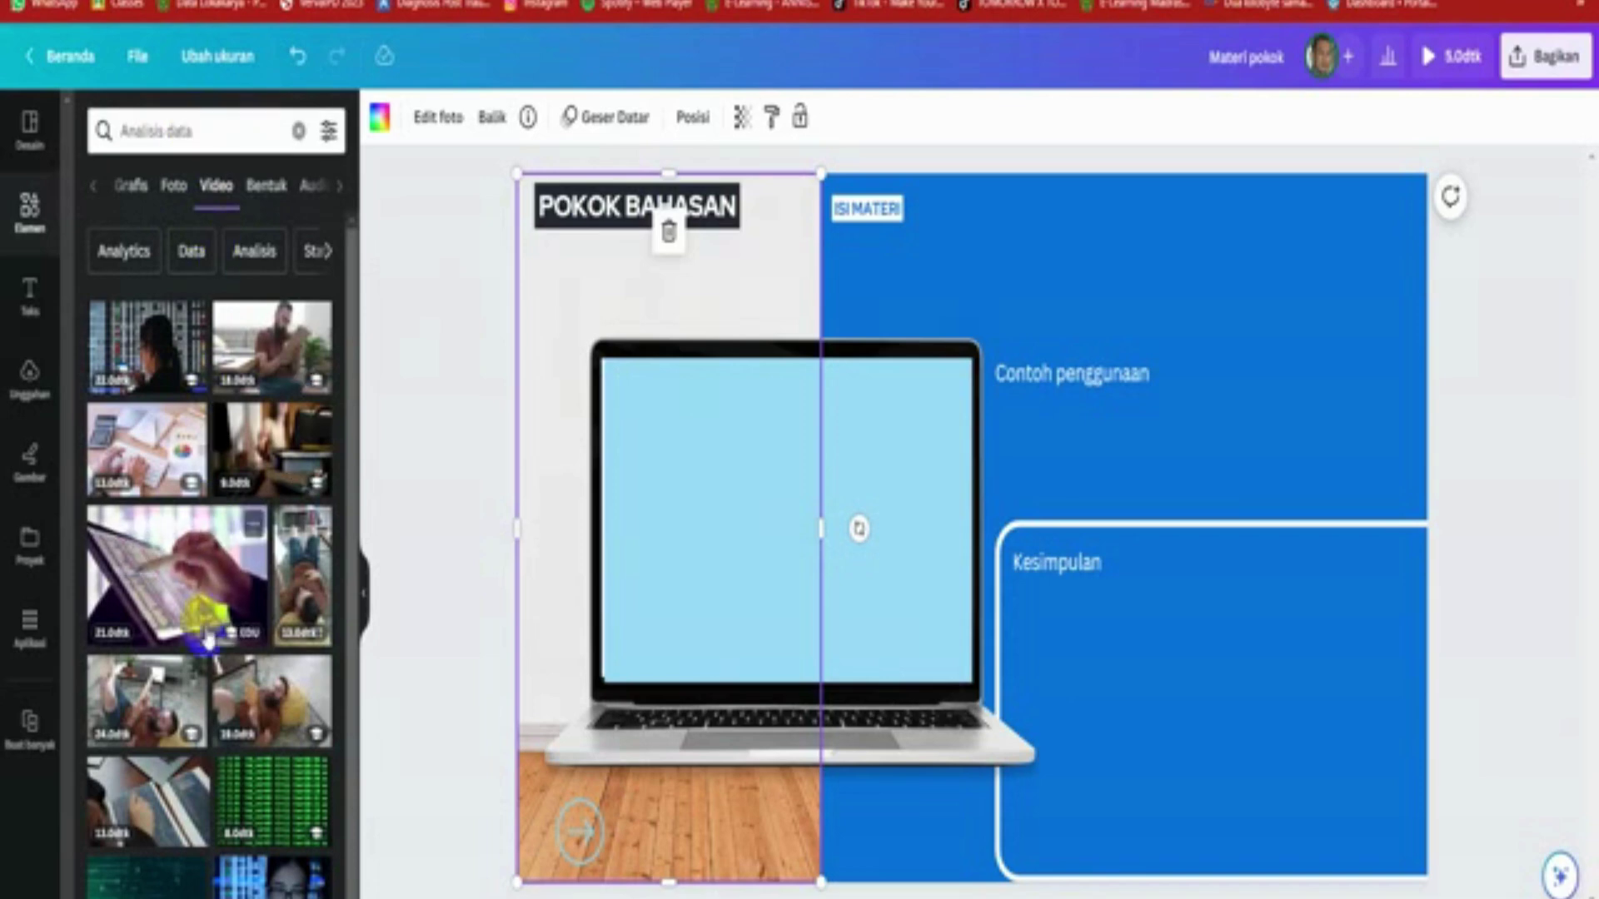
key("Return")
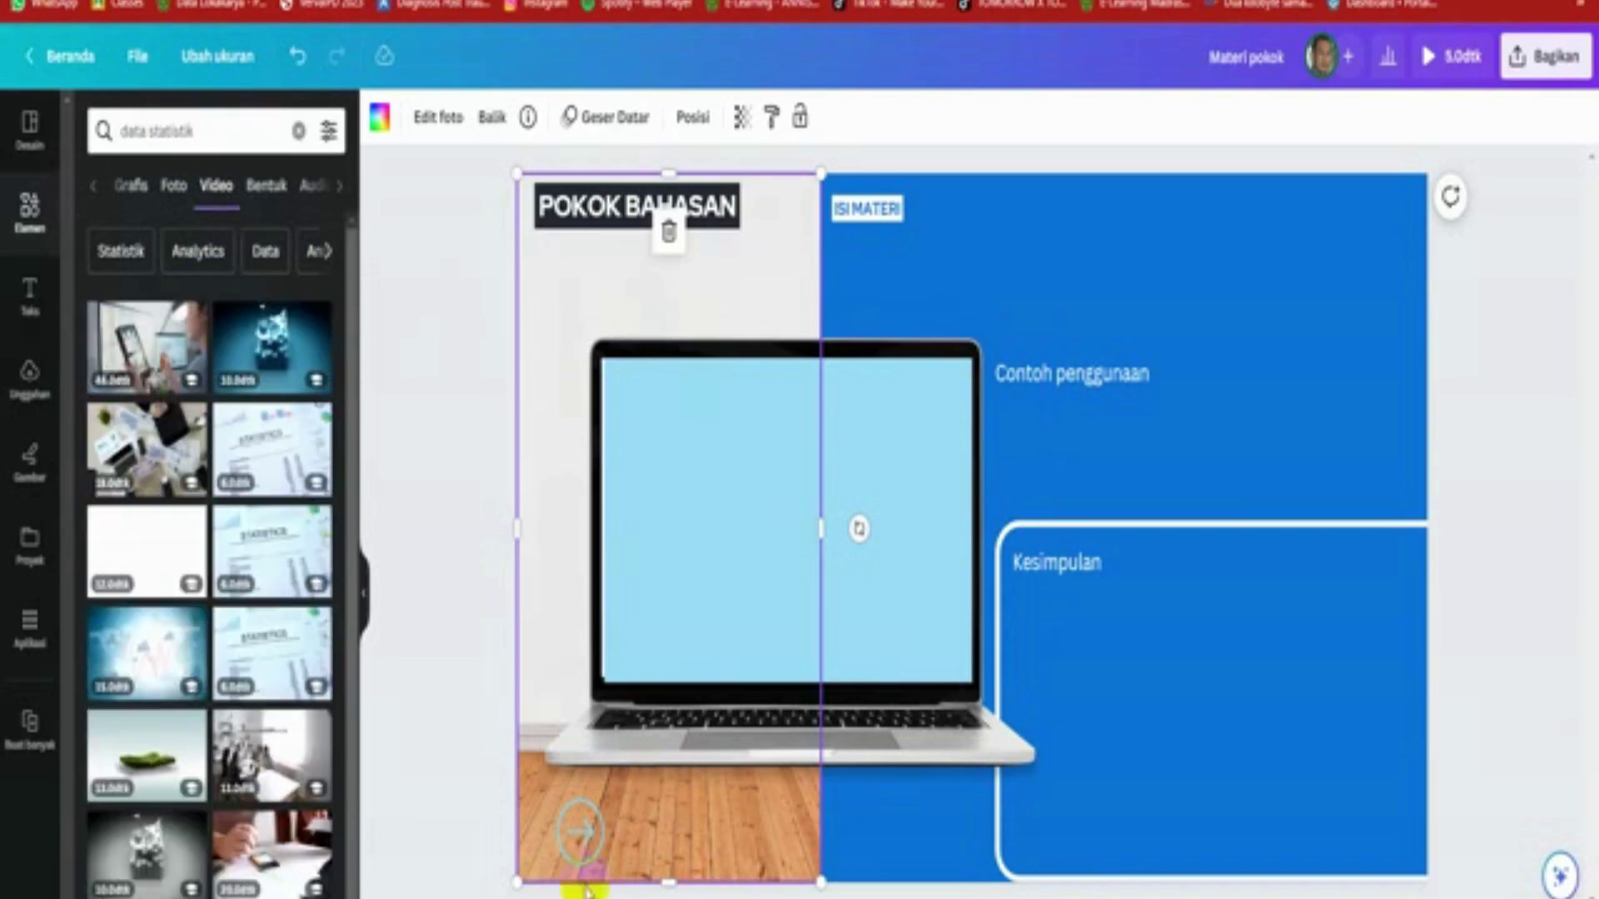
left_click(92, 402)
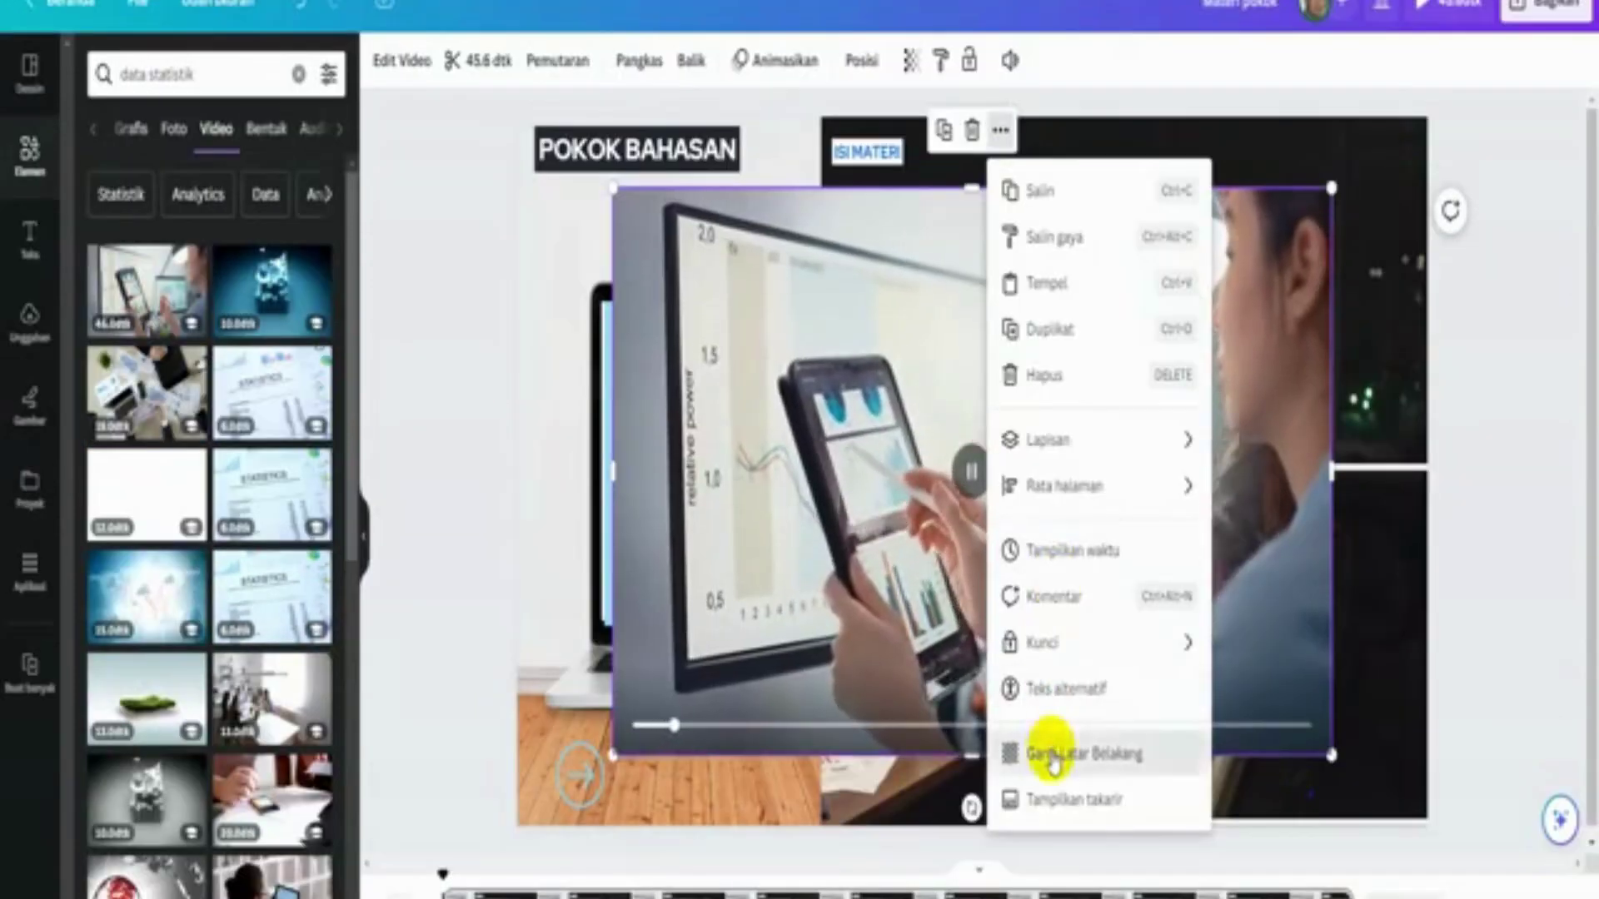
left_click(1057, 755)
- Apply the Latar Belakang text effect to the Contoh penggunaan and Kesimpulan texts
left_click(1125, 323)
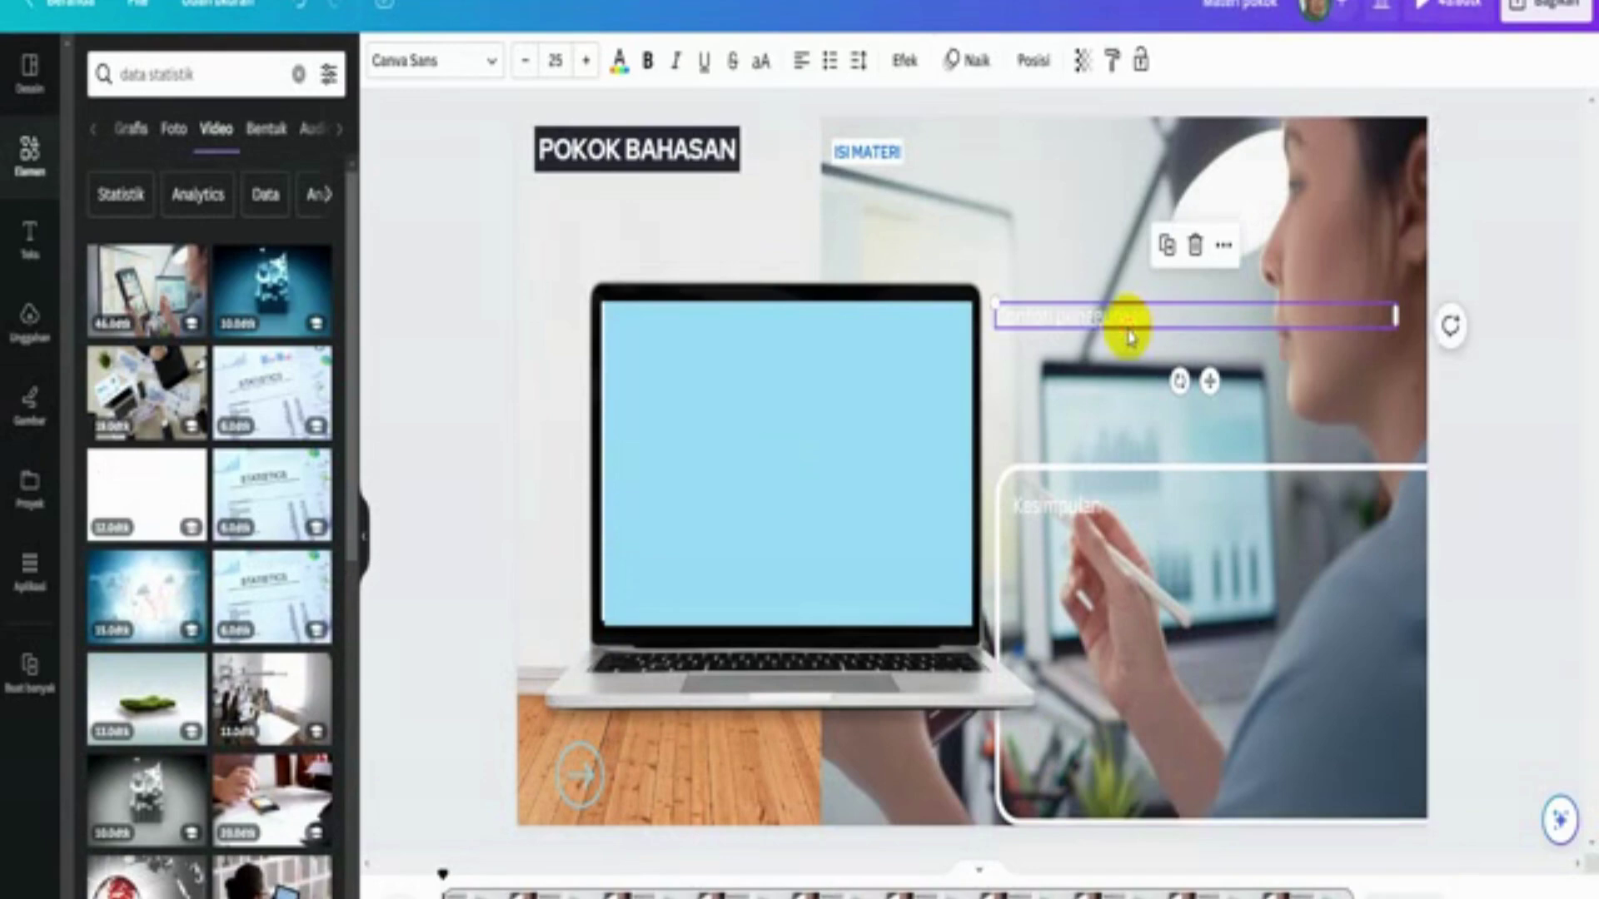
left_click(899, 62)
left_click(129, 658)
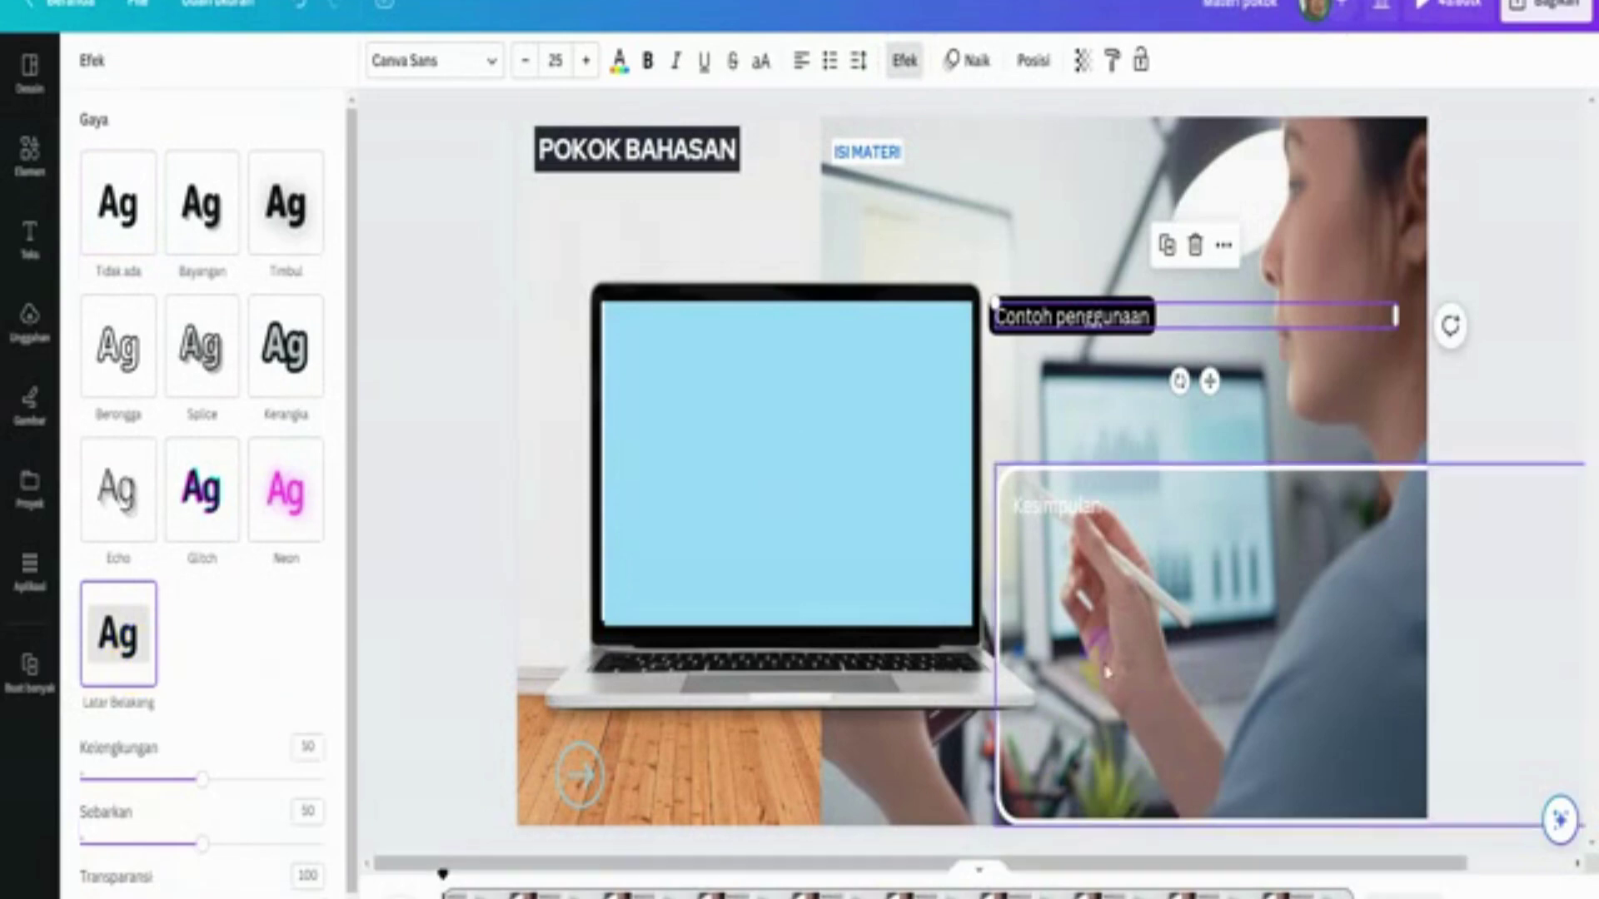
left_click(1063, 500)
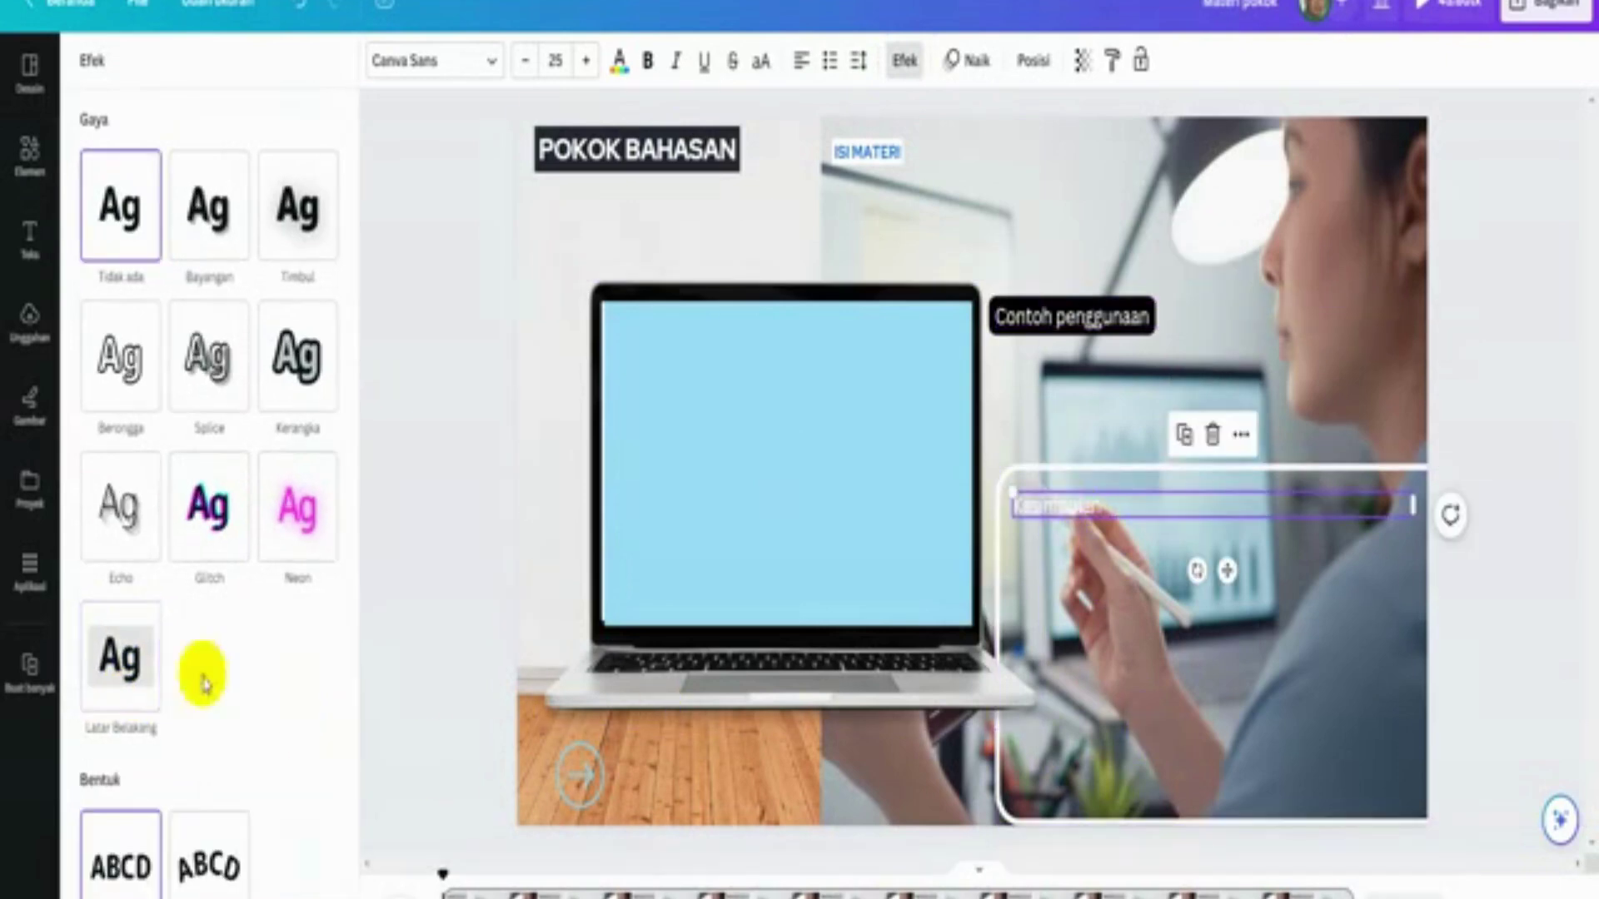
left_click(121, 658)
- Change the ISI MATERI text's effect background to black and its text colour to white
left_click(866, 152)
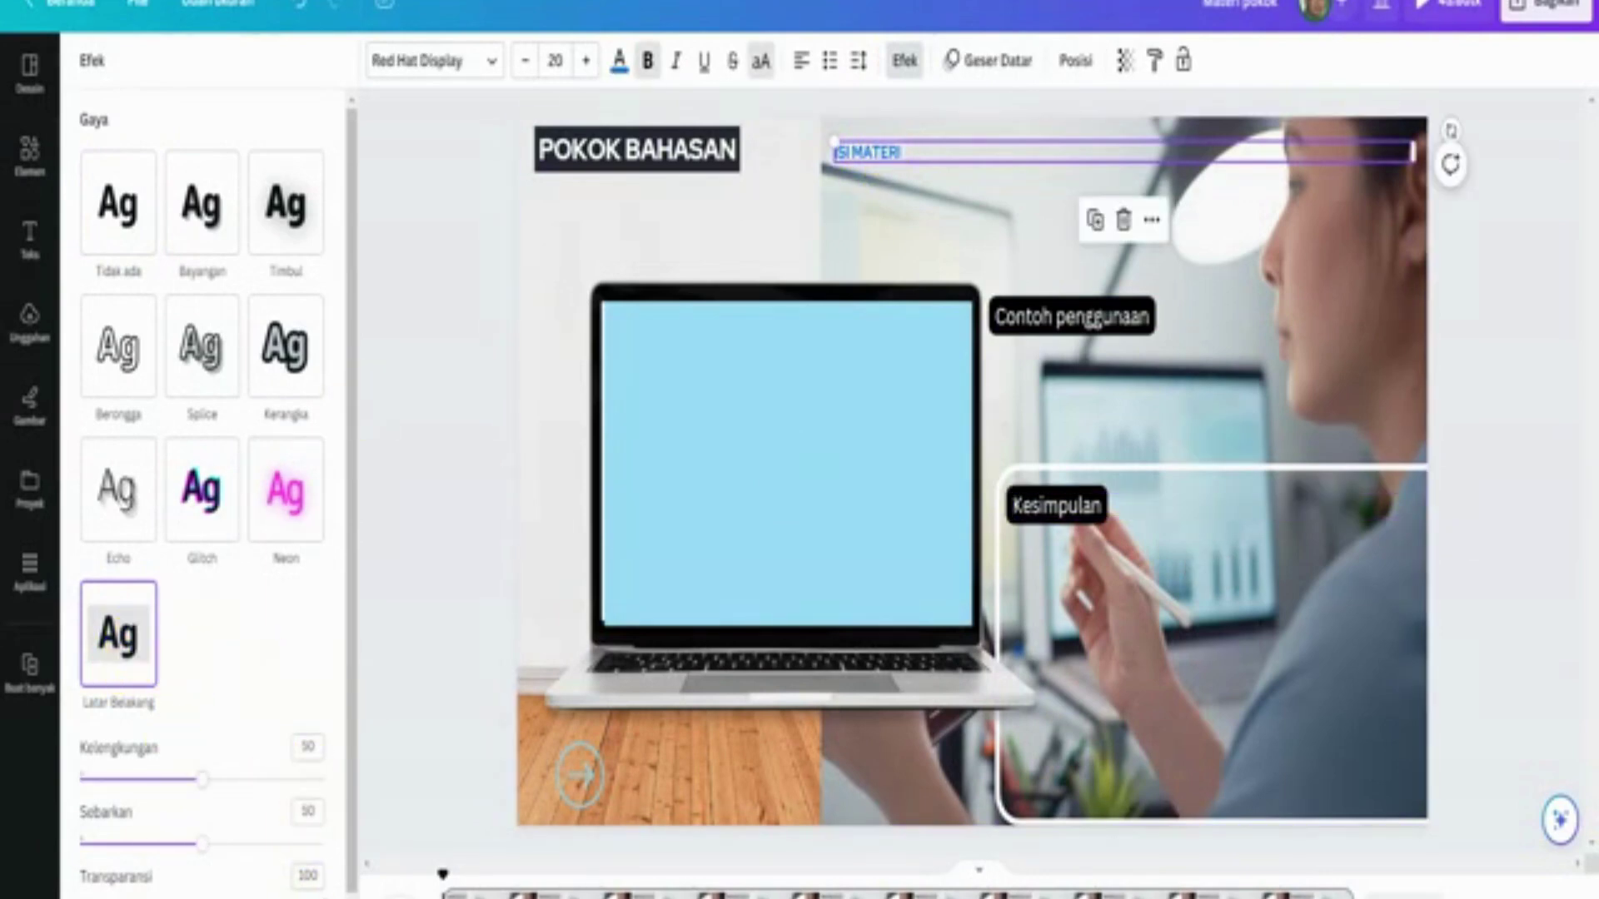
left_click(308, 889)
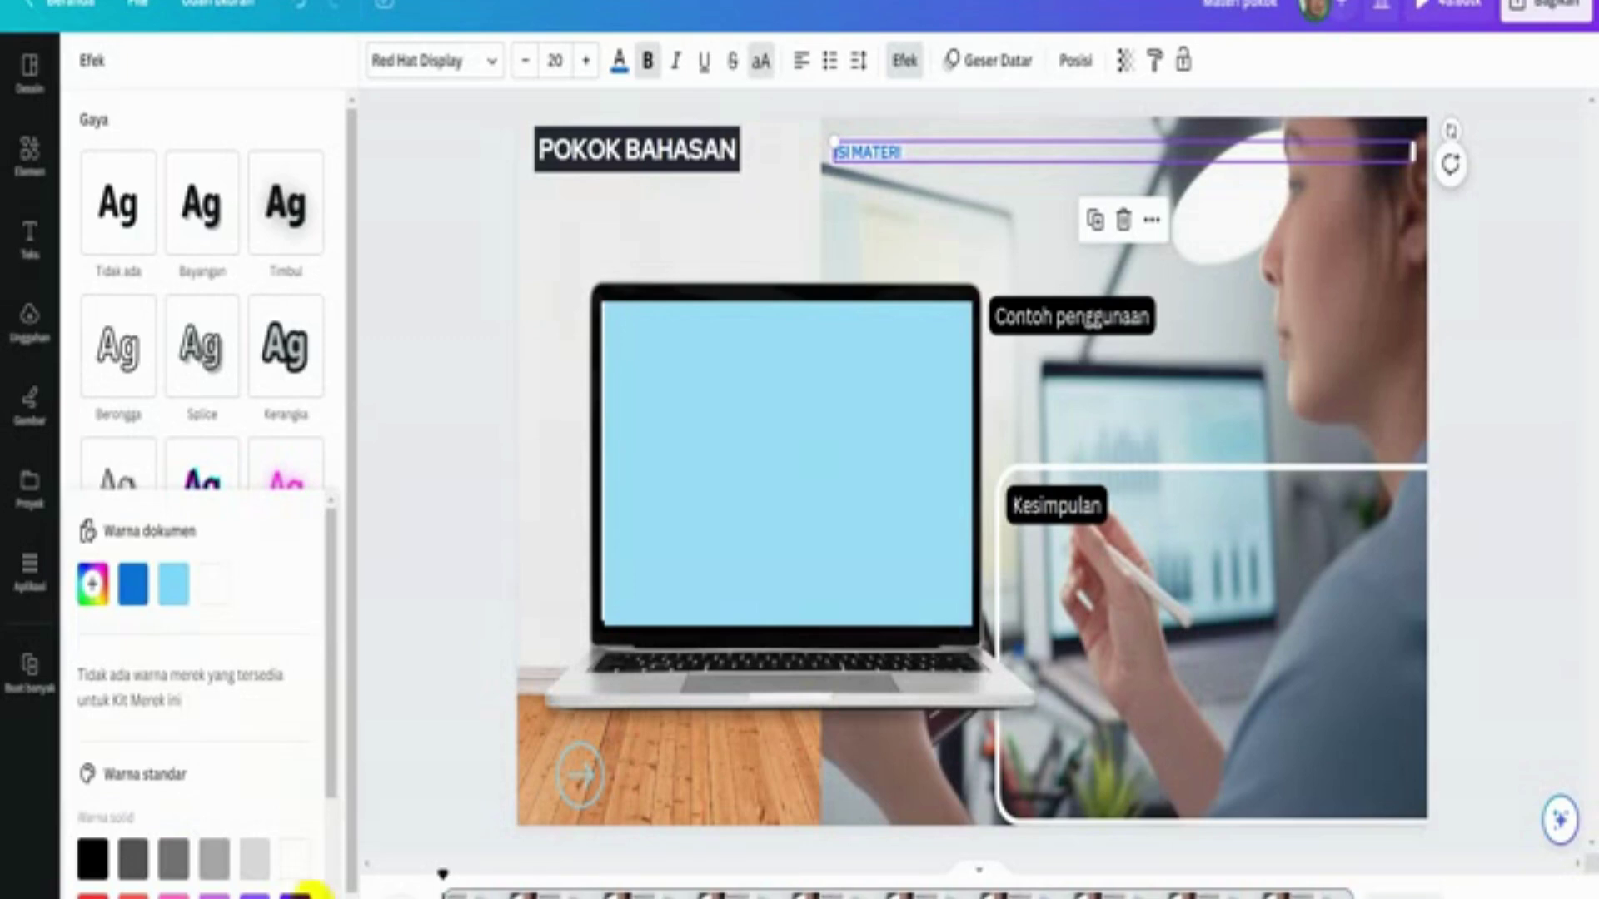
left_click(136, 588)
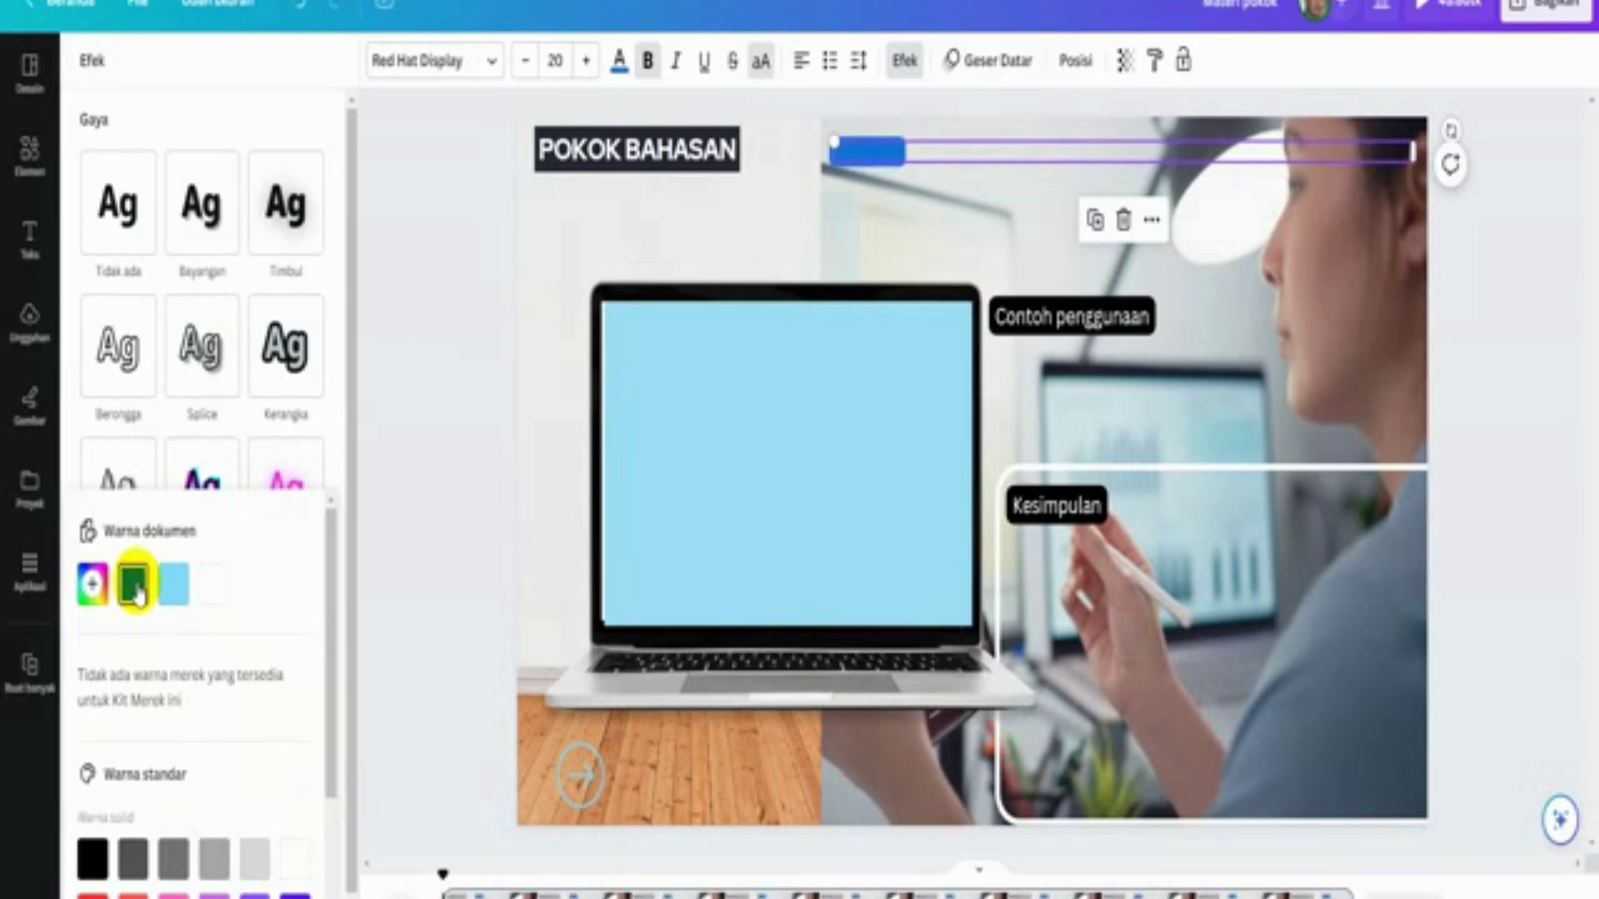
left_click(92, 858)
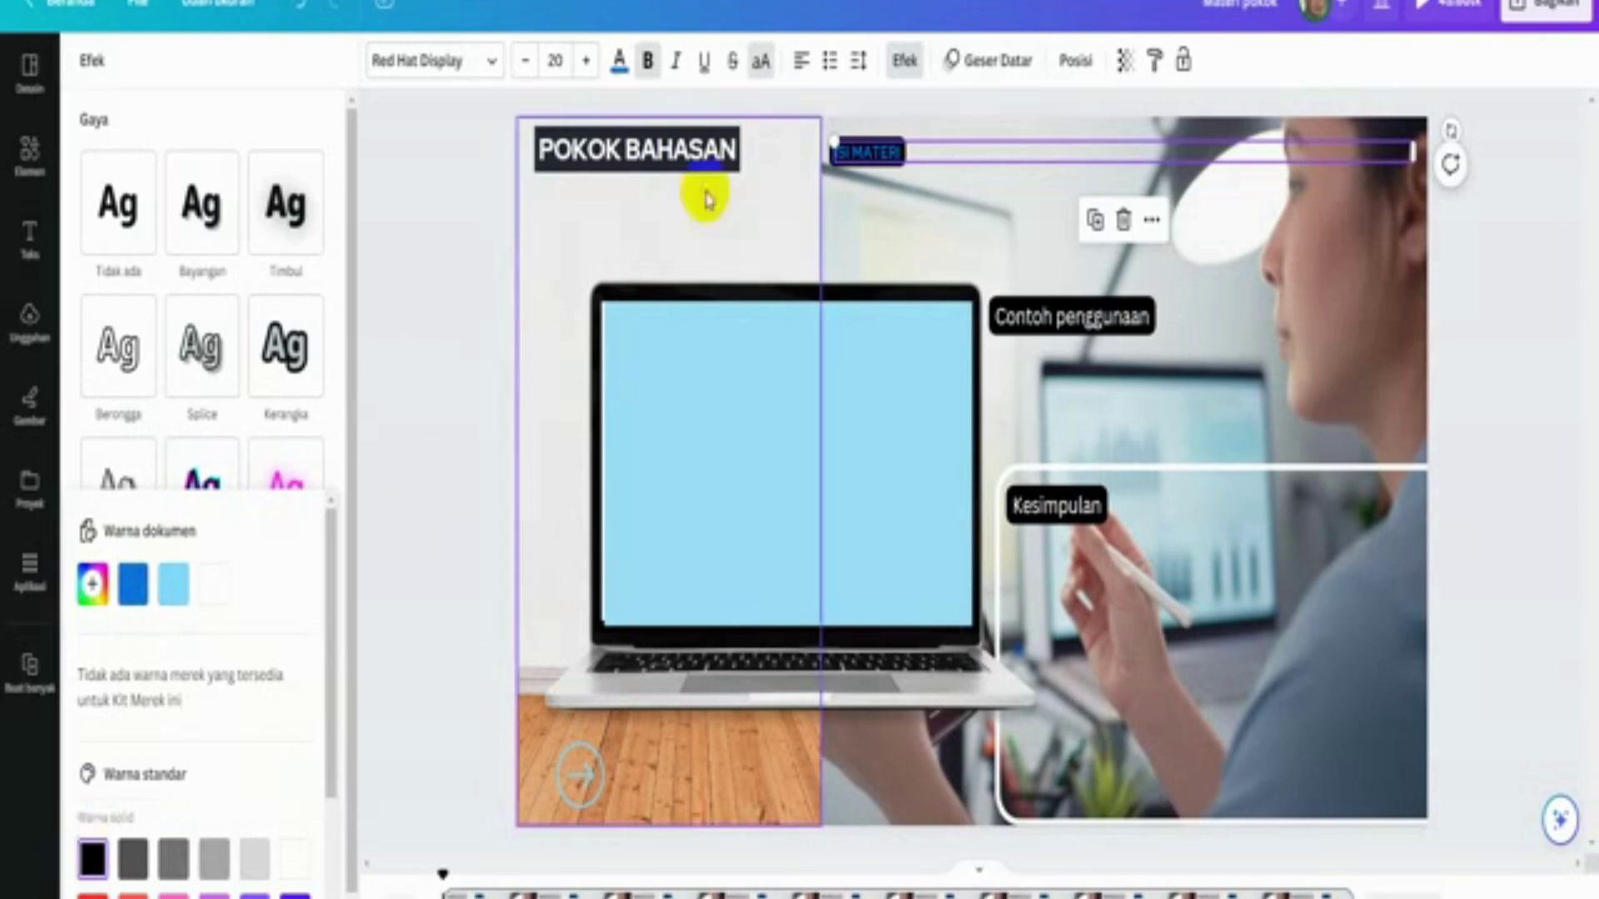
left_click(617, 63)
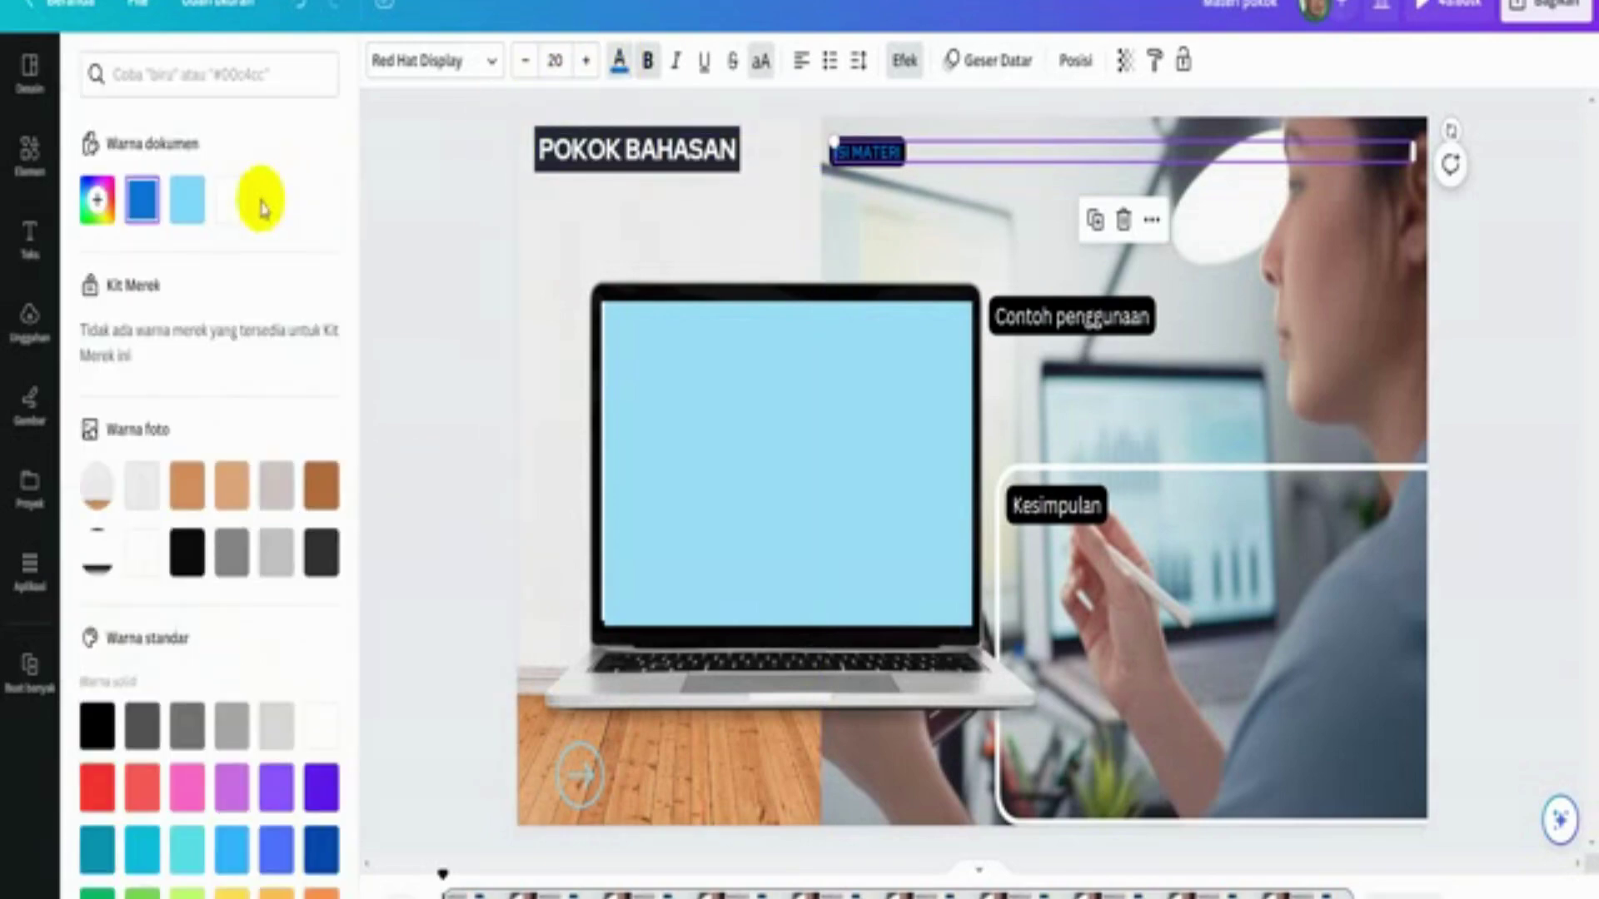
left_click(232, 199)
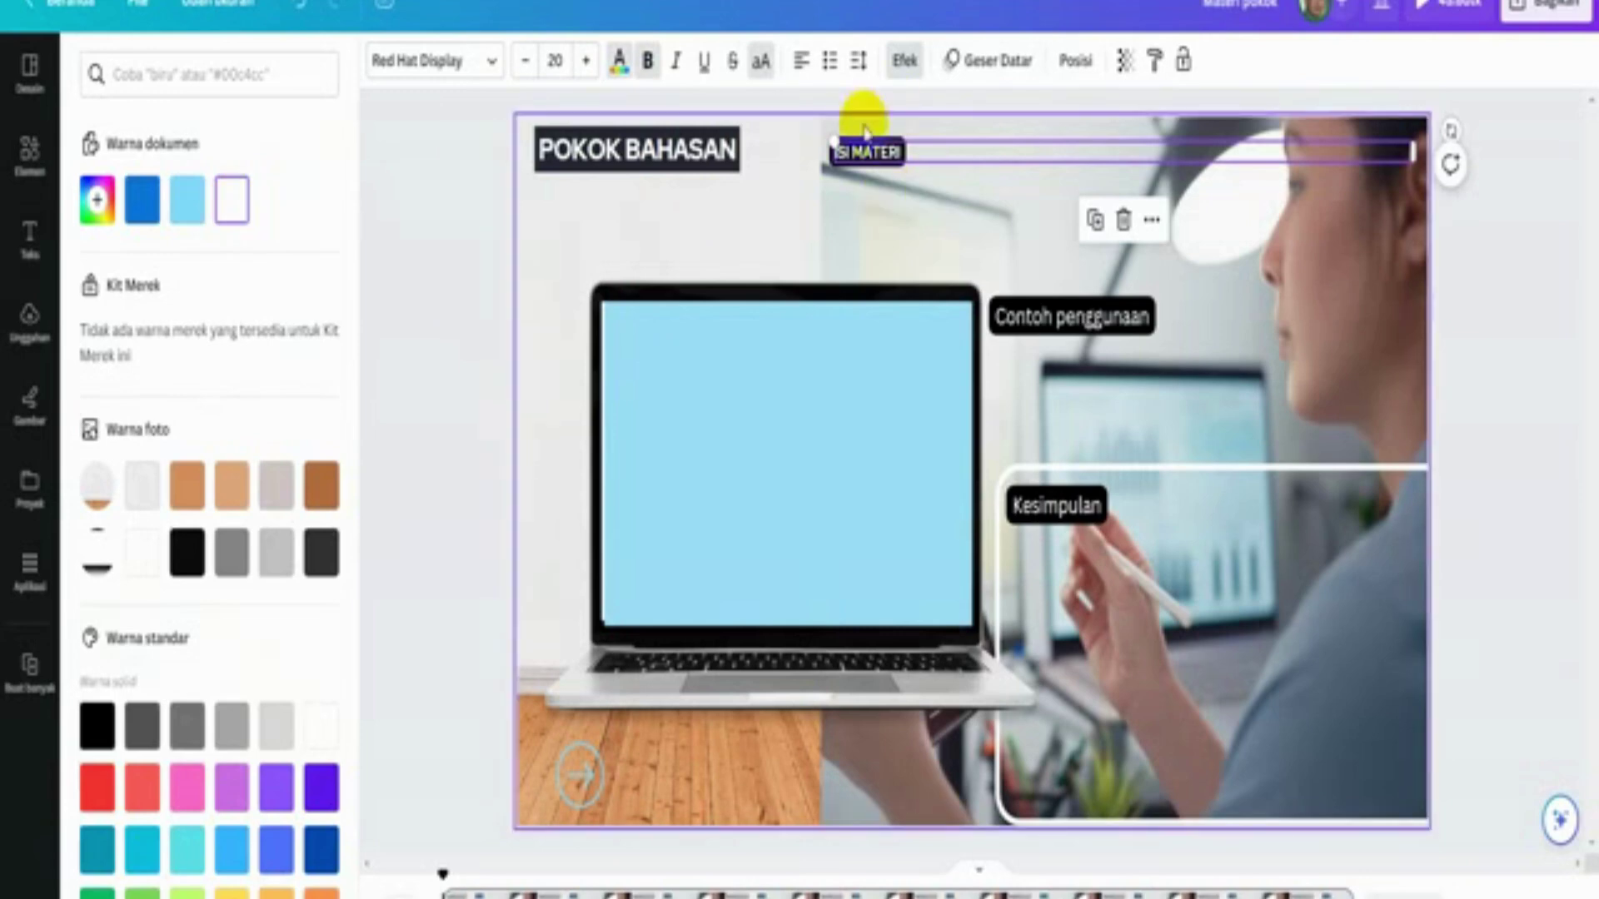
- Move the ISI MATERI text rightward above Contoh penggunaan and narrow the POKOK BAHASAN text box so it ends before it
left_click(702, 170, "shift")
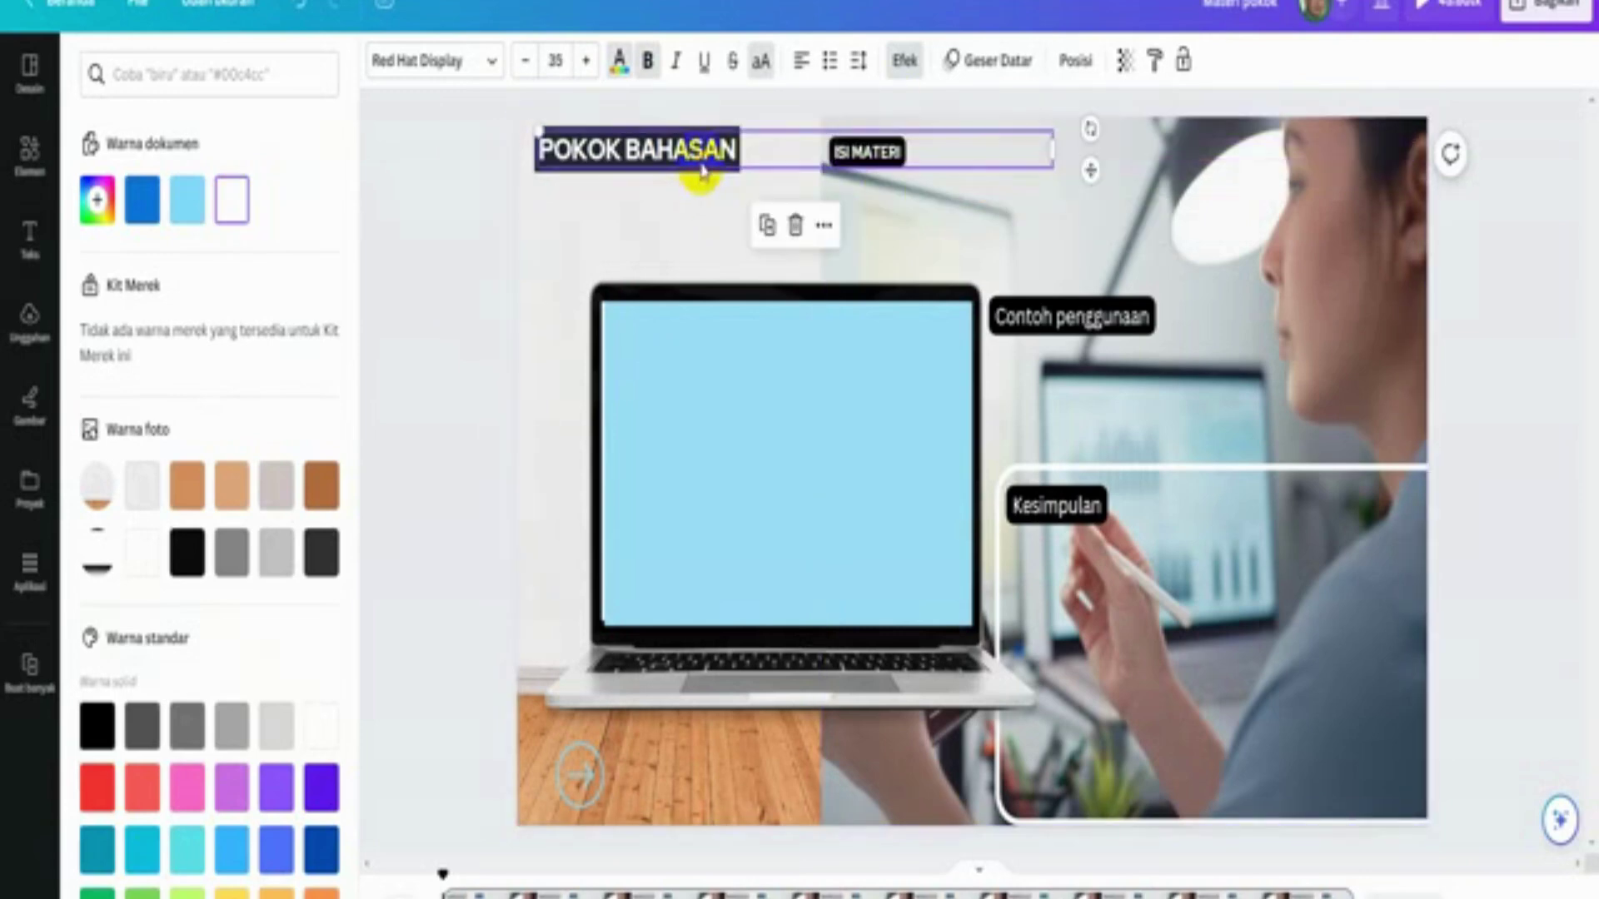
left_click(871, 159)
left_click_drag(845, 155, 973, 151)
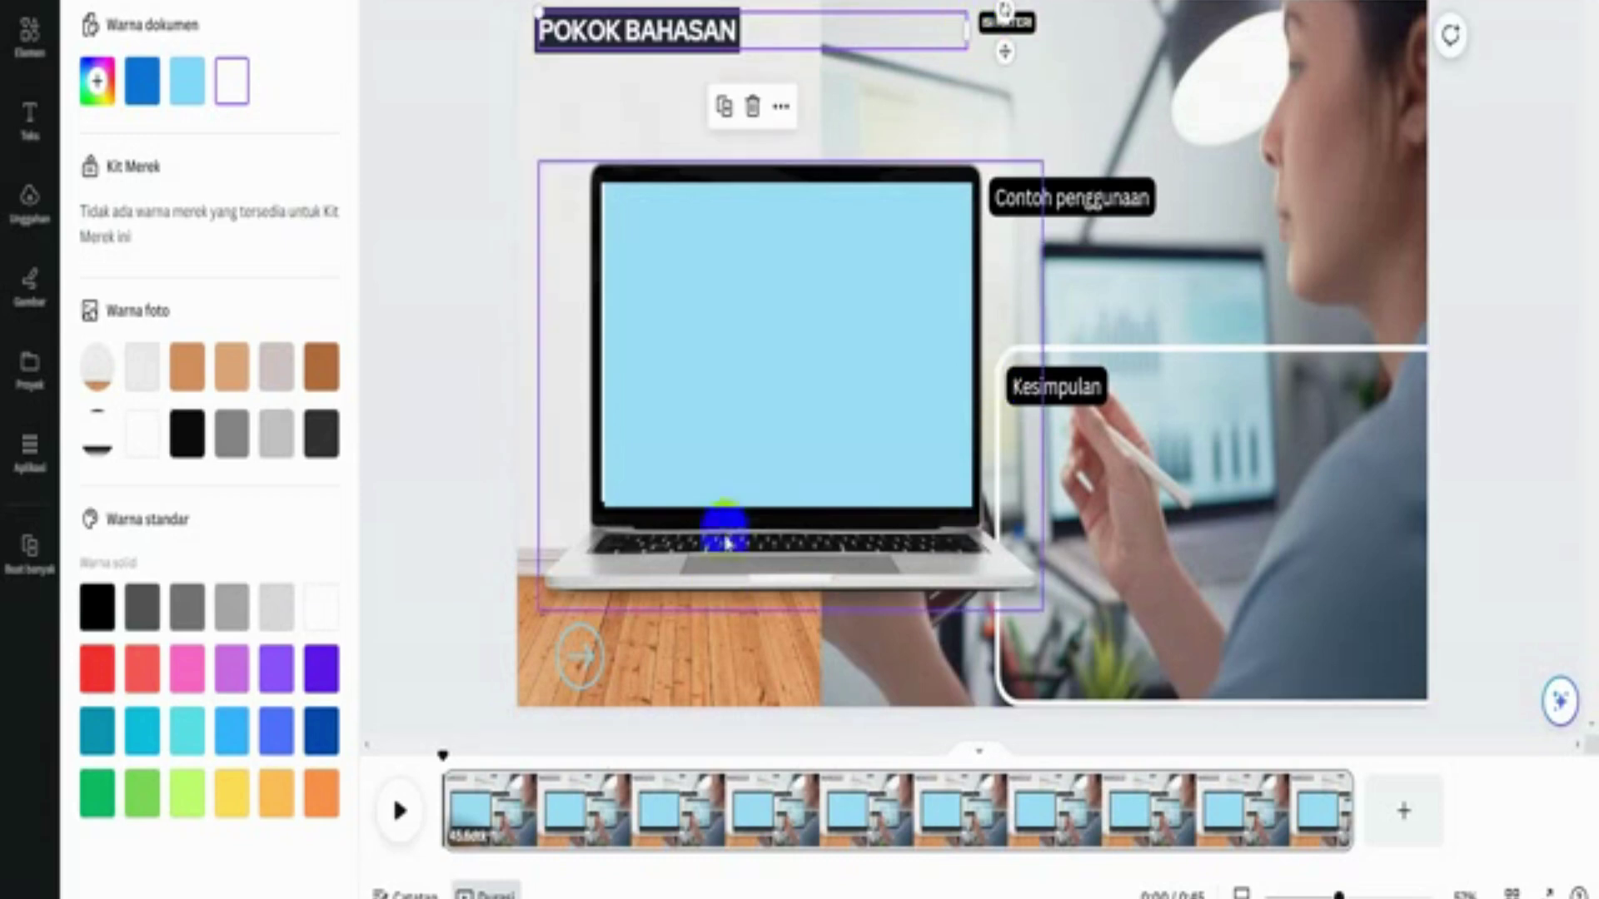
- Add the uploaded audio Mulholland - King Canyon.mp3 to the video's timeline
left_click(29, 198)
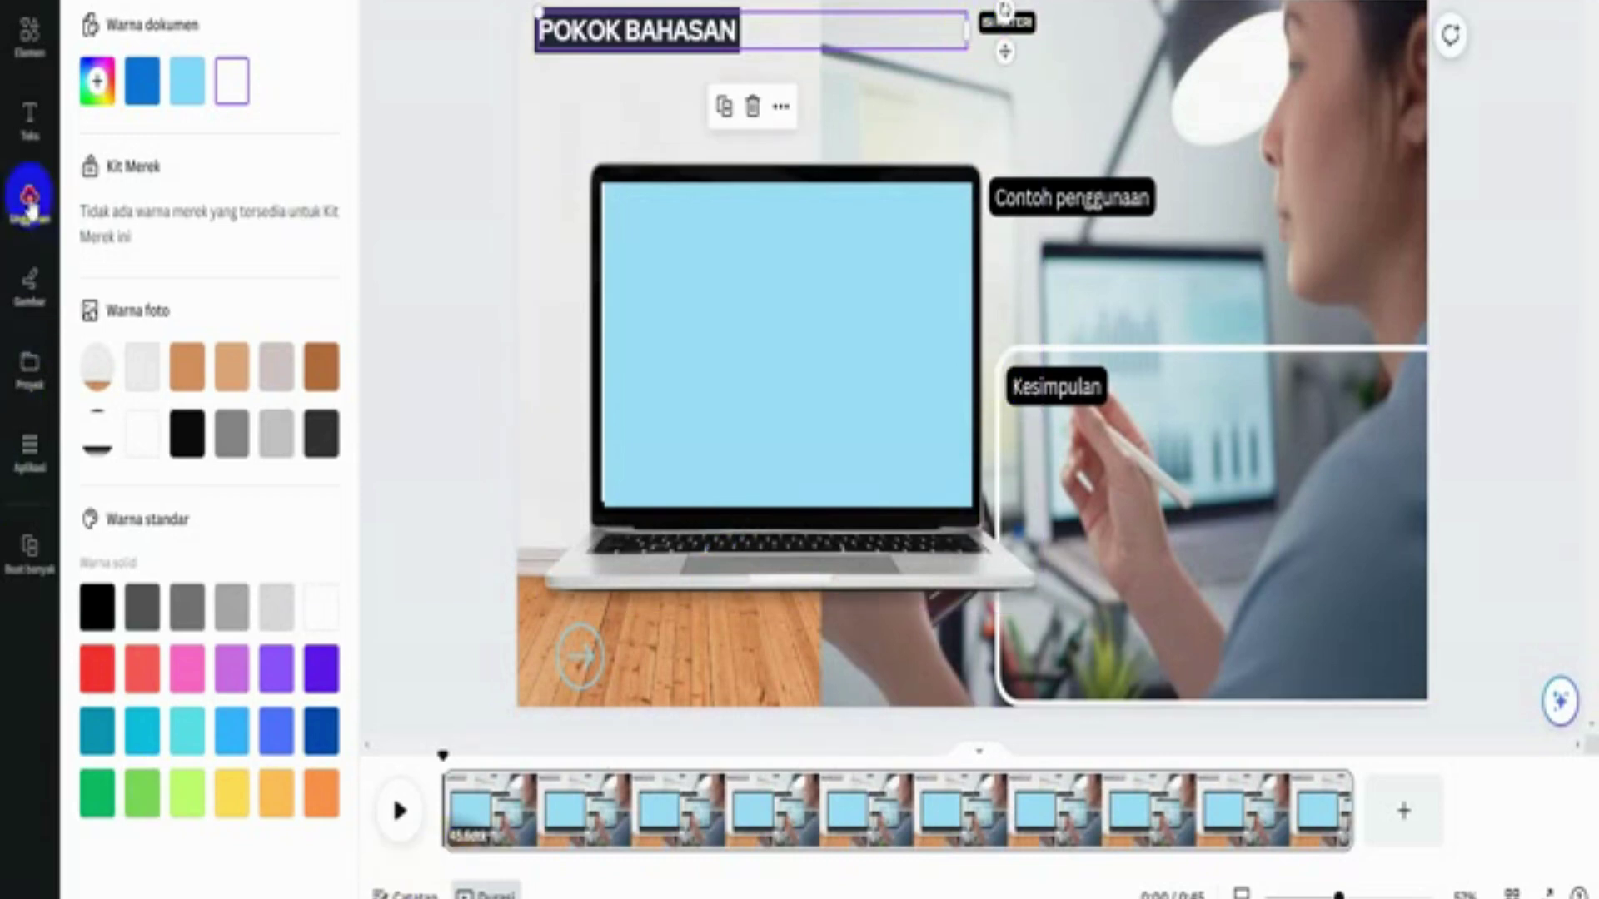
left_click(293, 128)
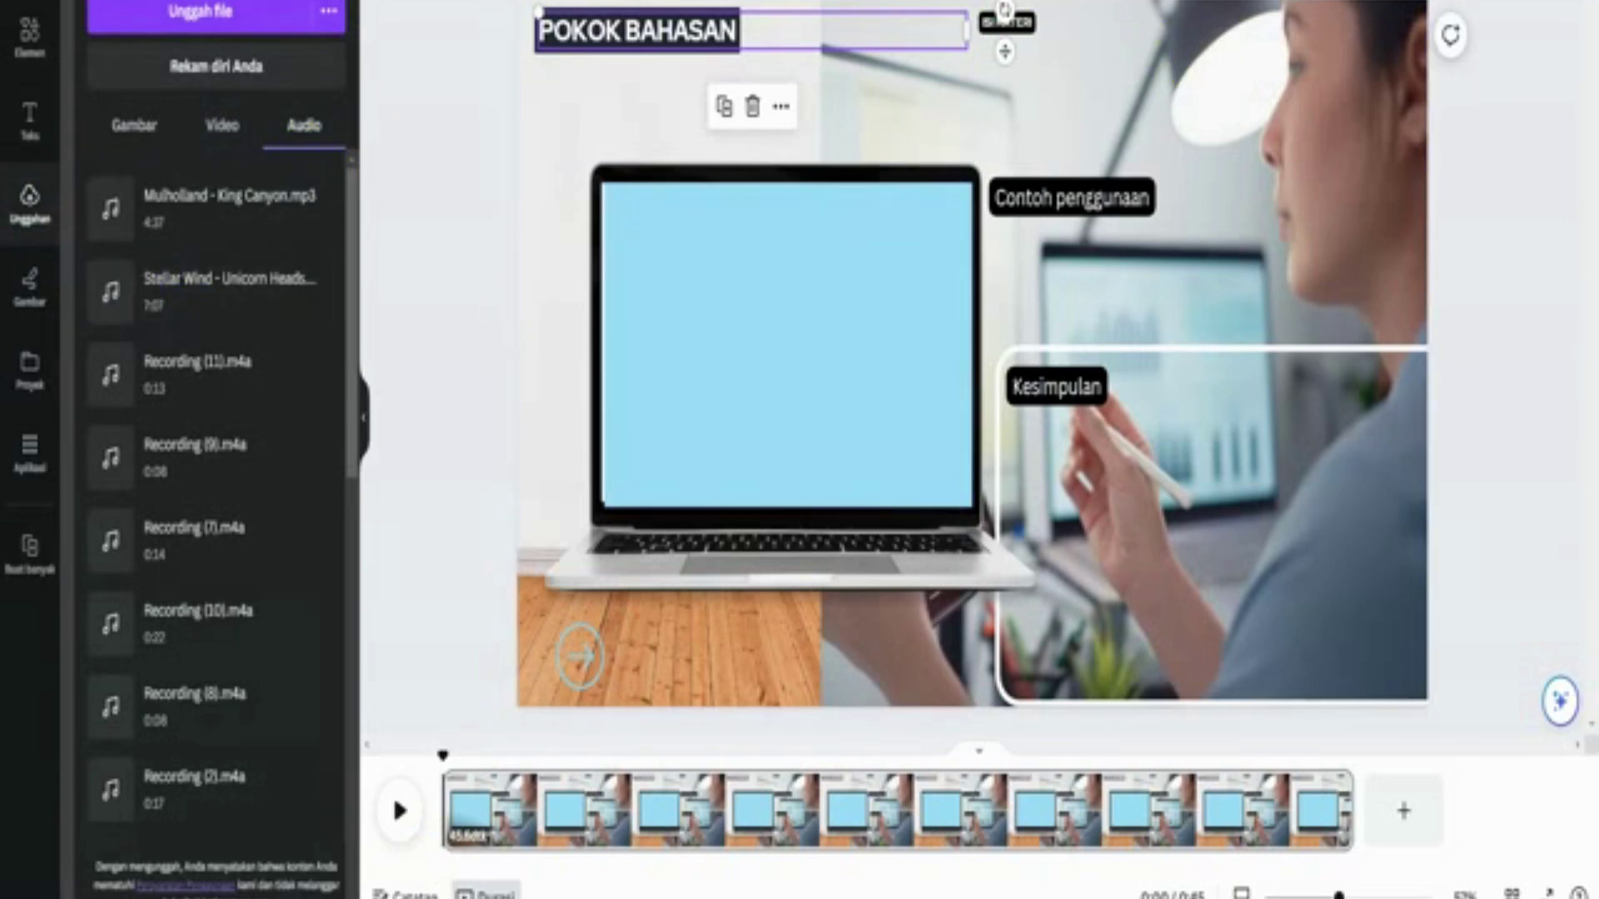
left_click(150, 307)
mouse_move(150, 309)
left_mouse_down()
mouse_move(250, 303)
mouse_move(108, 296)
left_mouse_up()
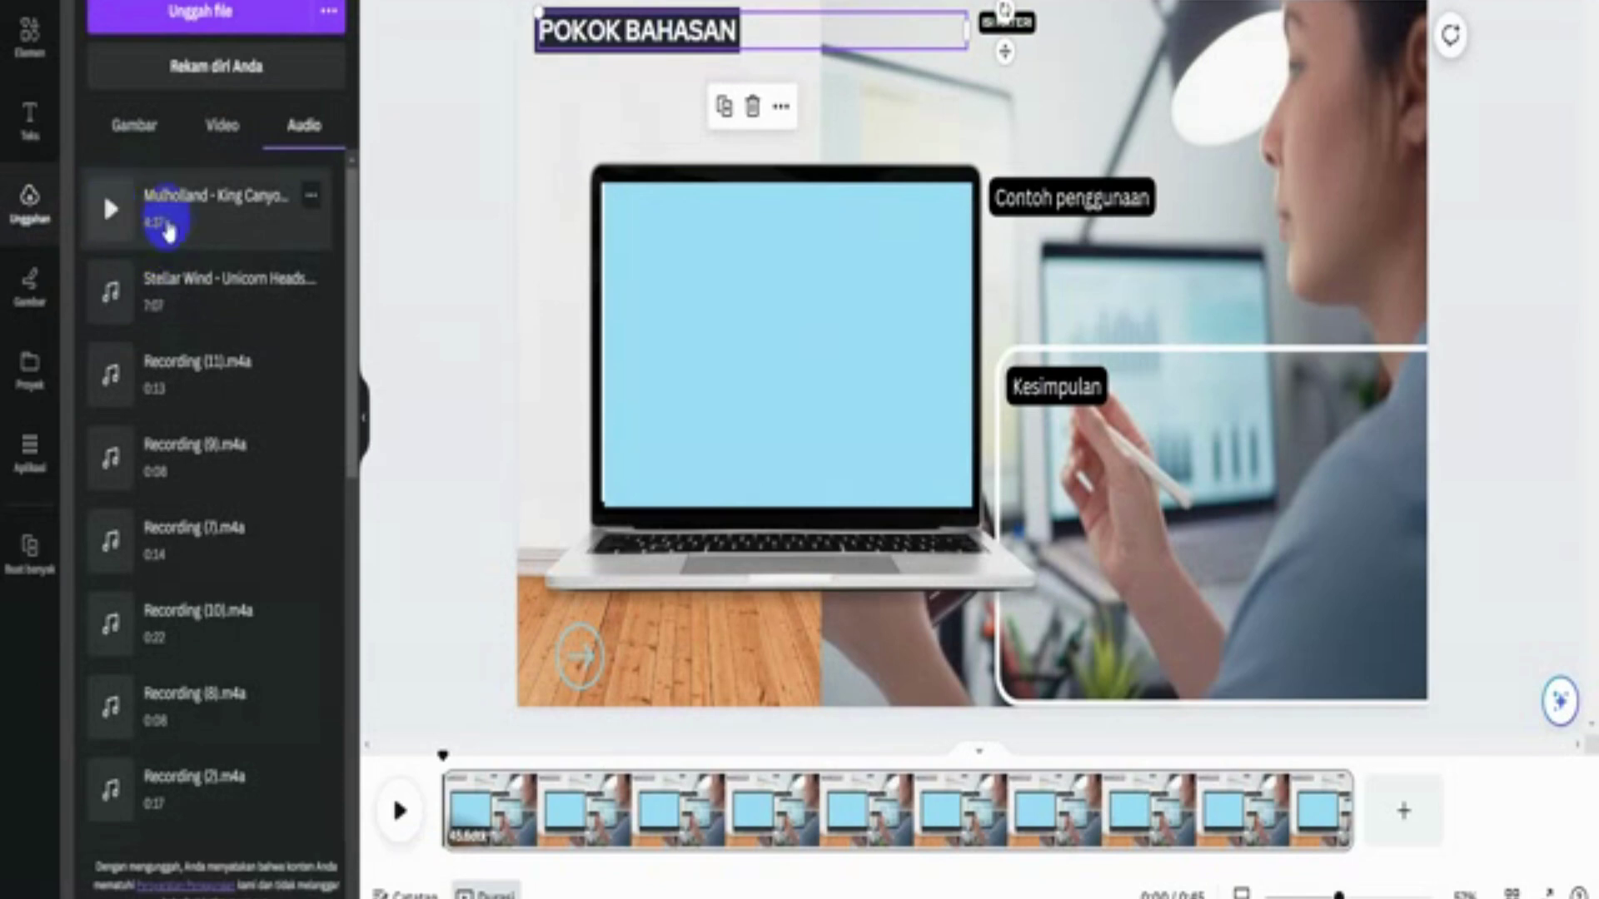
left_click(159, 227)
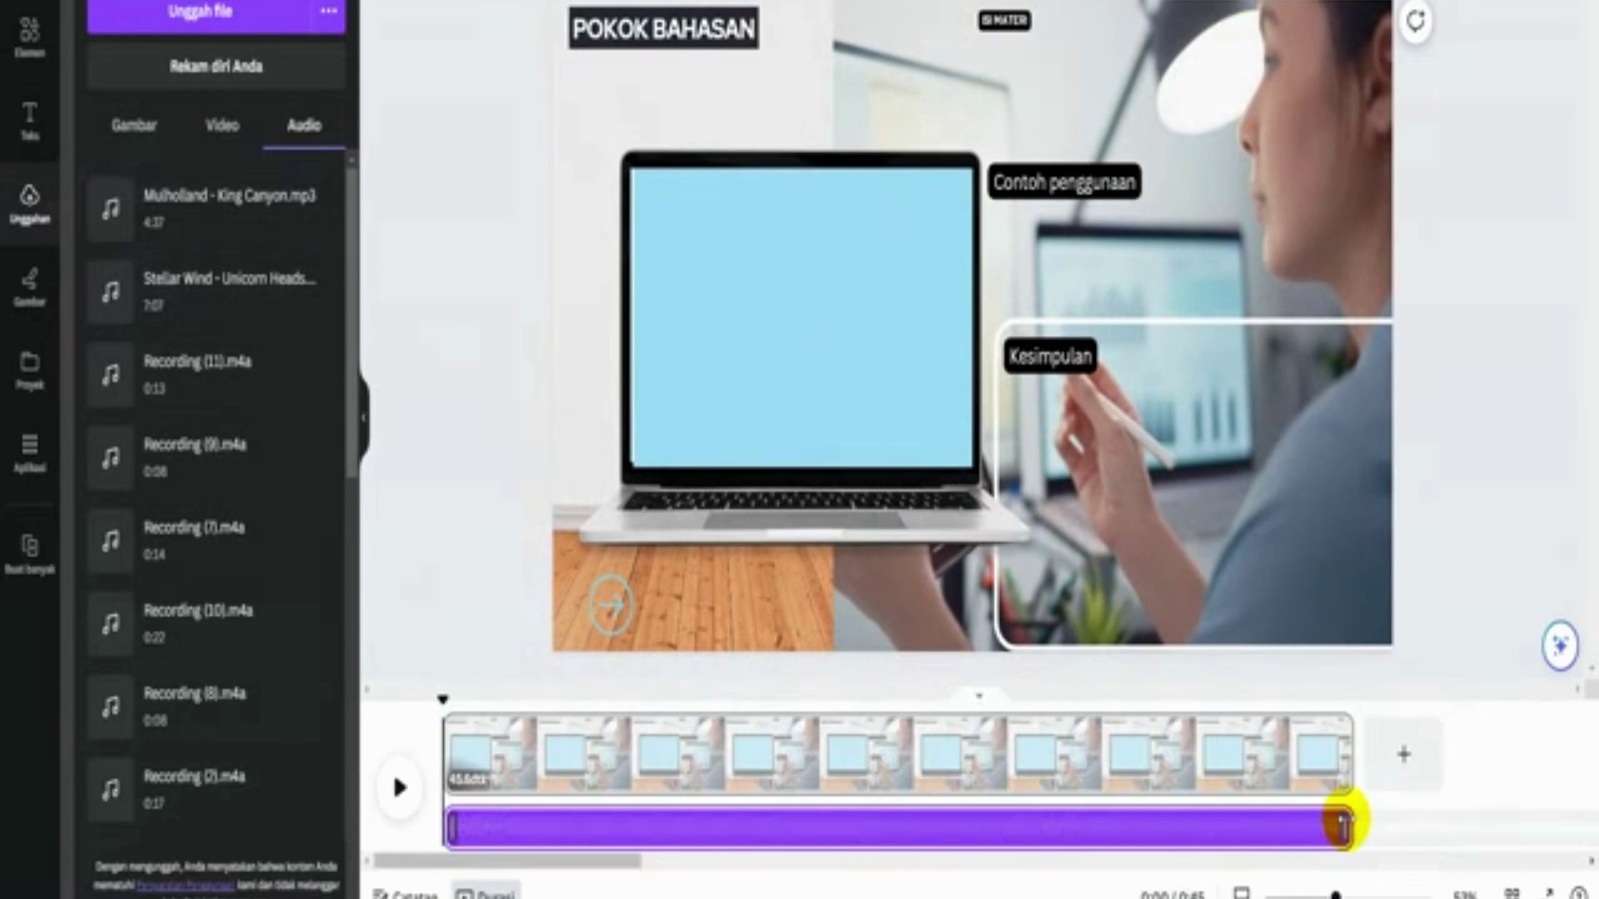
- Set the audio track's volume to 50 and play the video to preview it
right_click(992, 836)
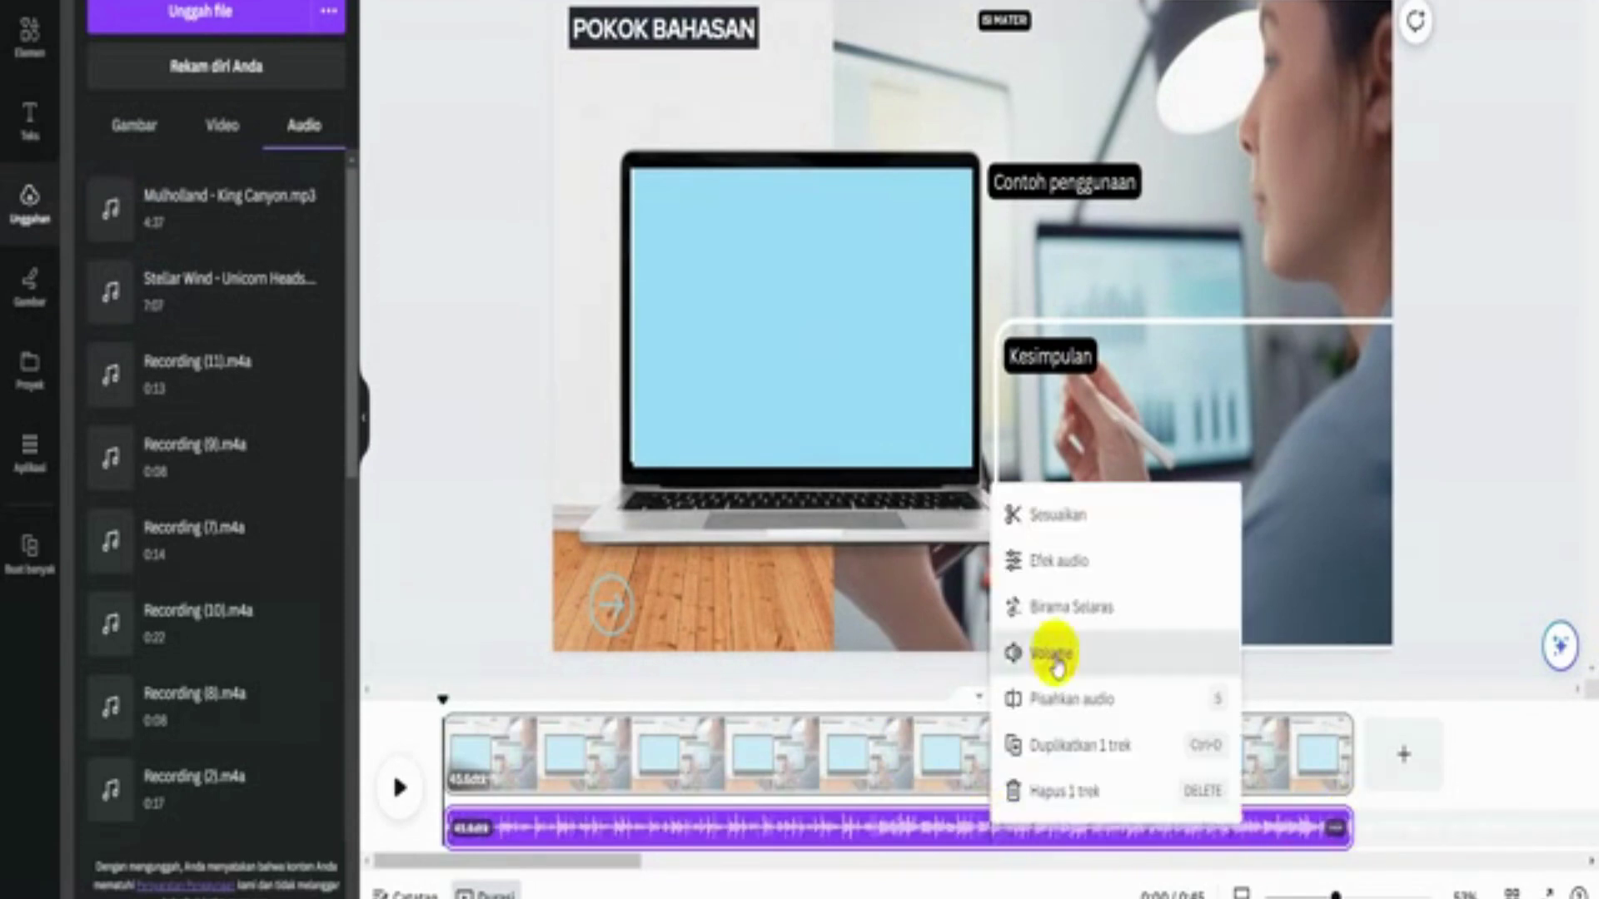
left_click(1053, 653)
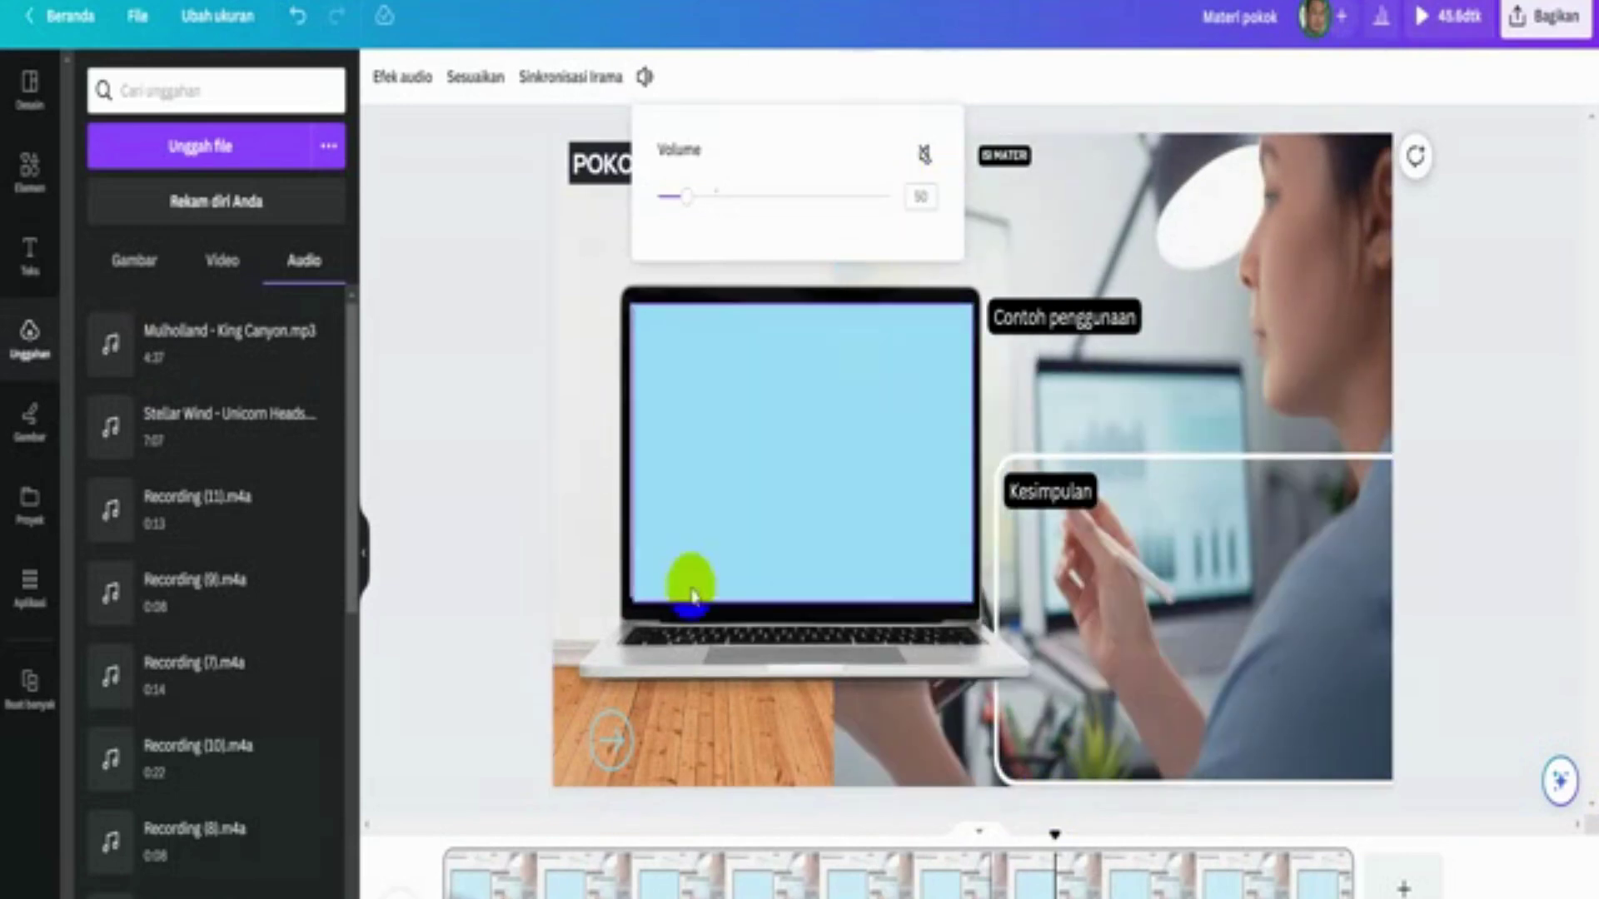
left_click(515, 599)
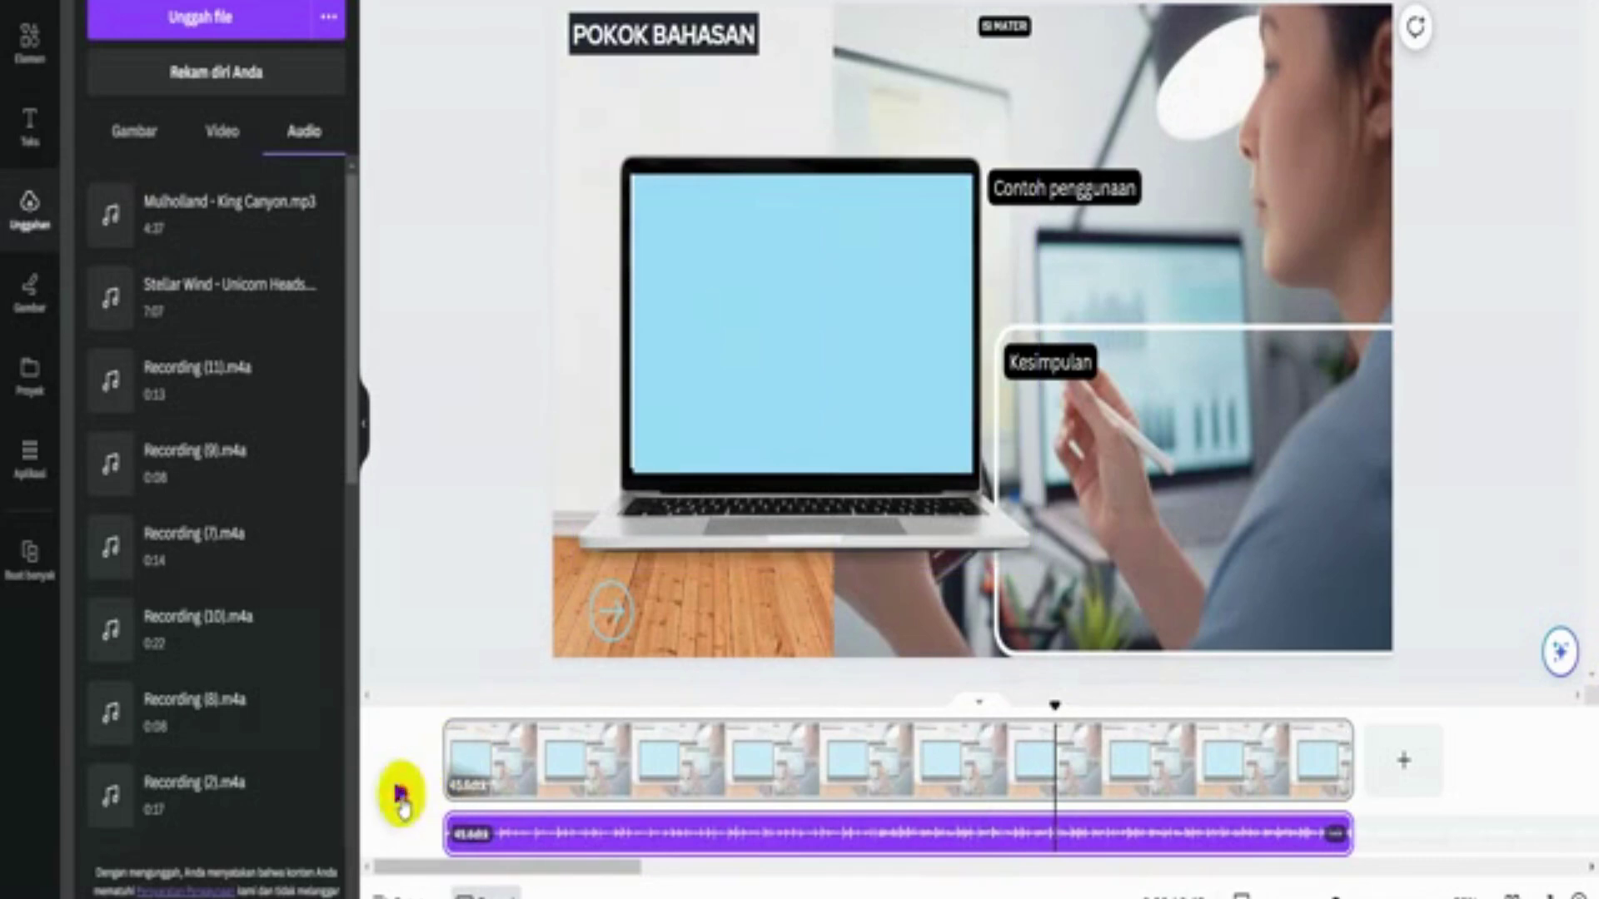
left_click(401, 798)
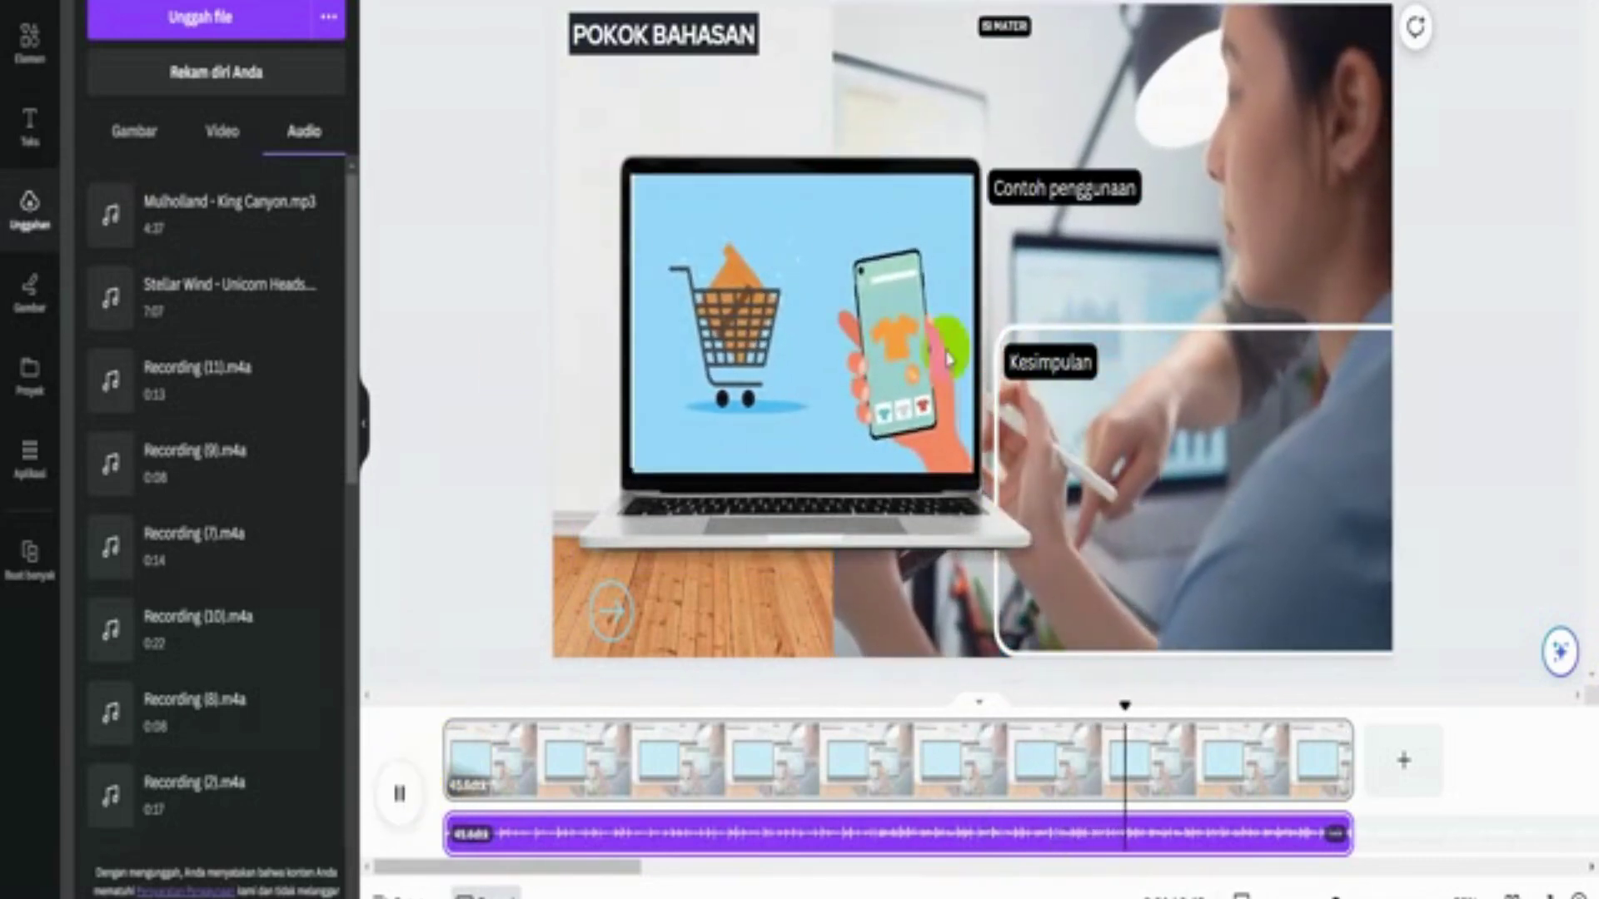
left_click(800, 404)
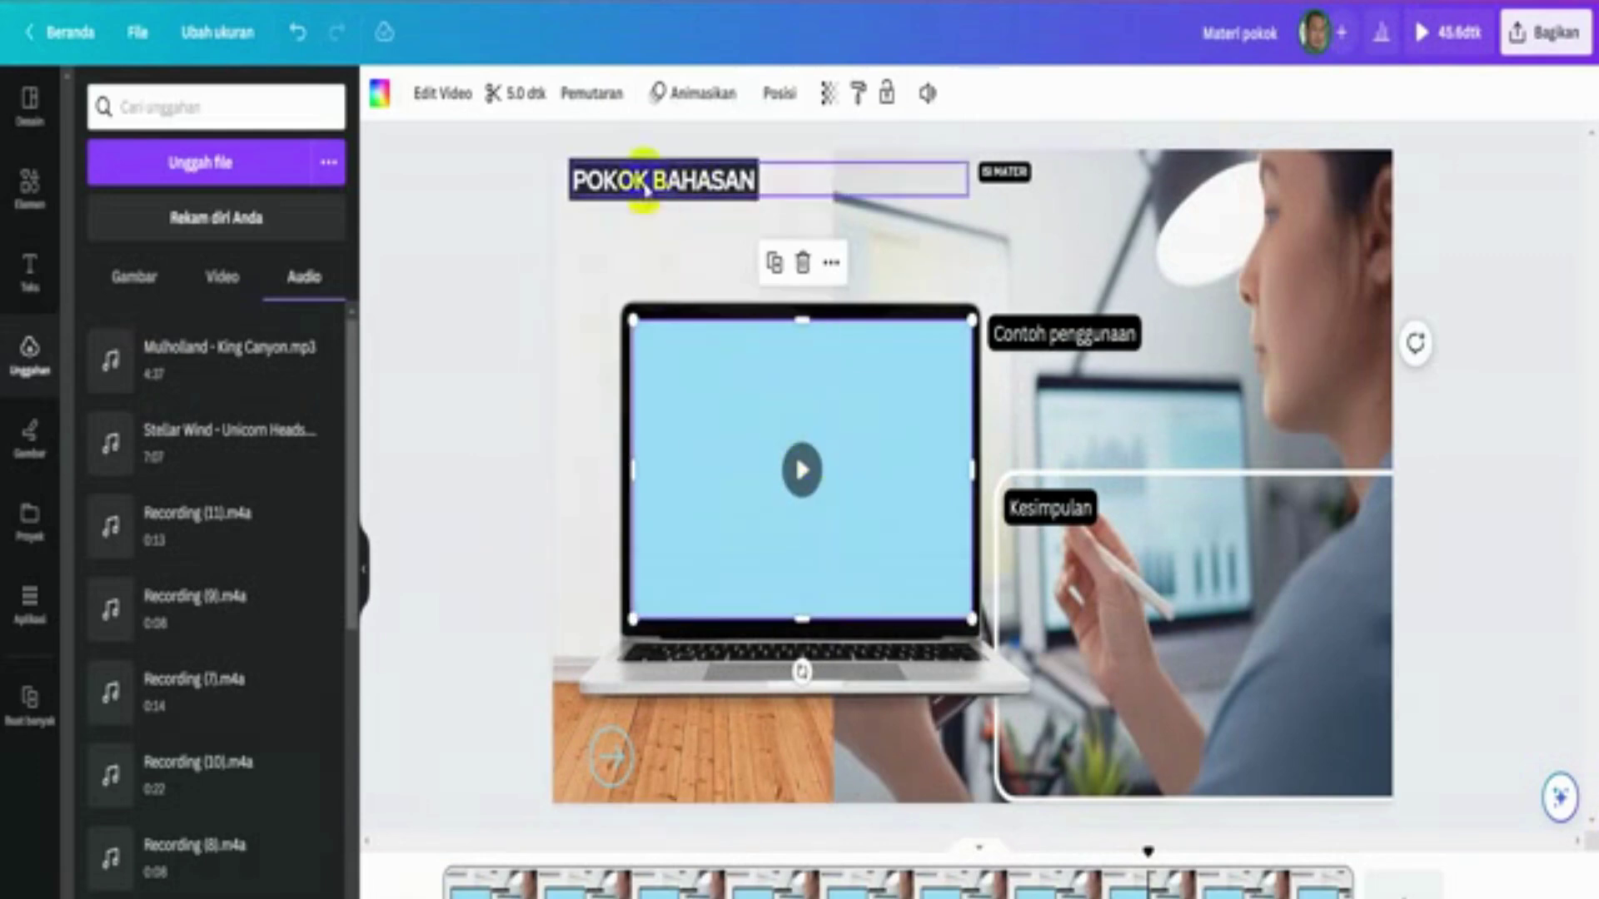
left_click(506, 338)
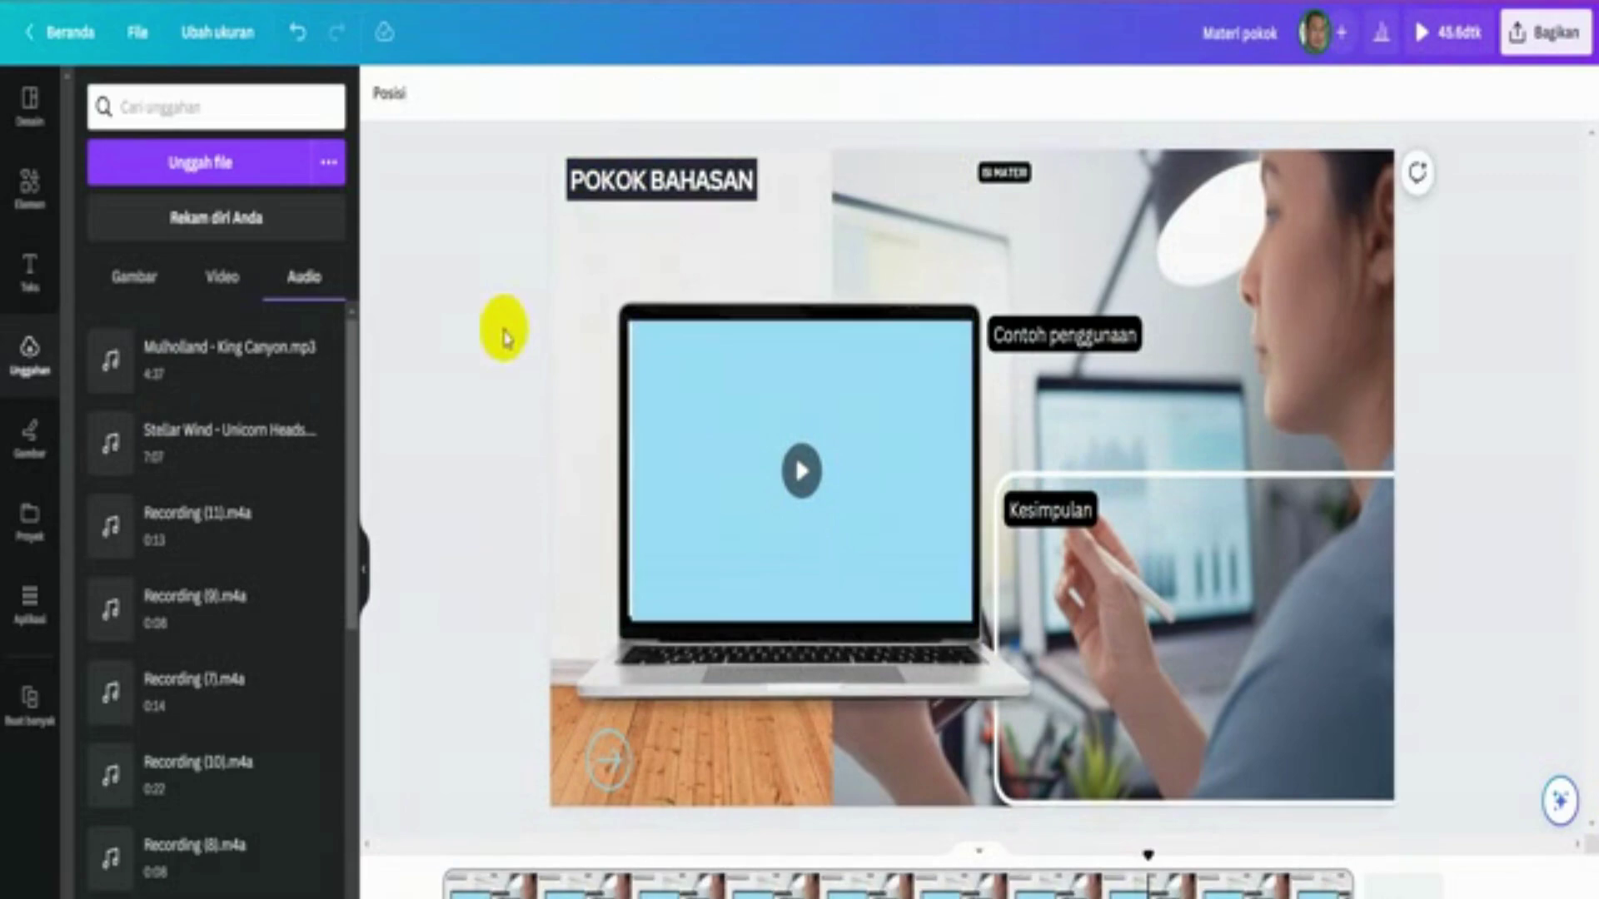
- Open the Buat banyak bulk-creation app from the Canva apps collection
left_click(30, 615)
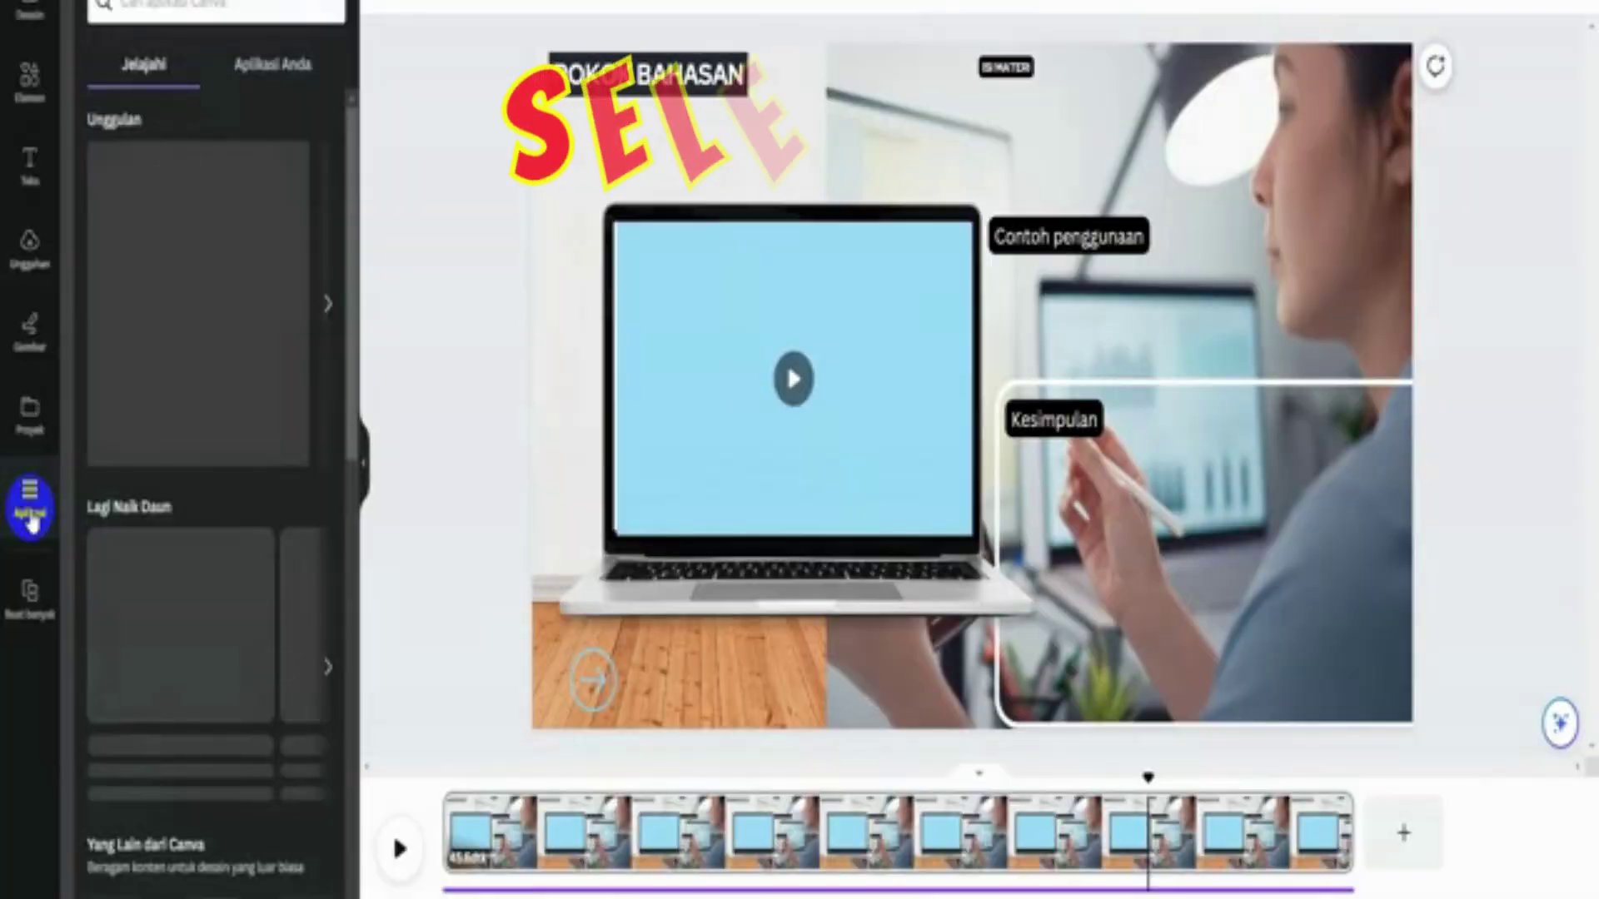
scroll(317, 749, "down", 3)
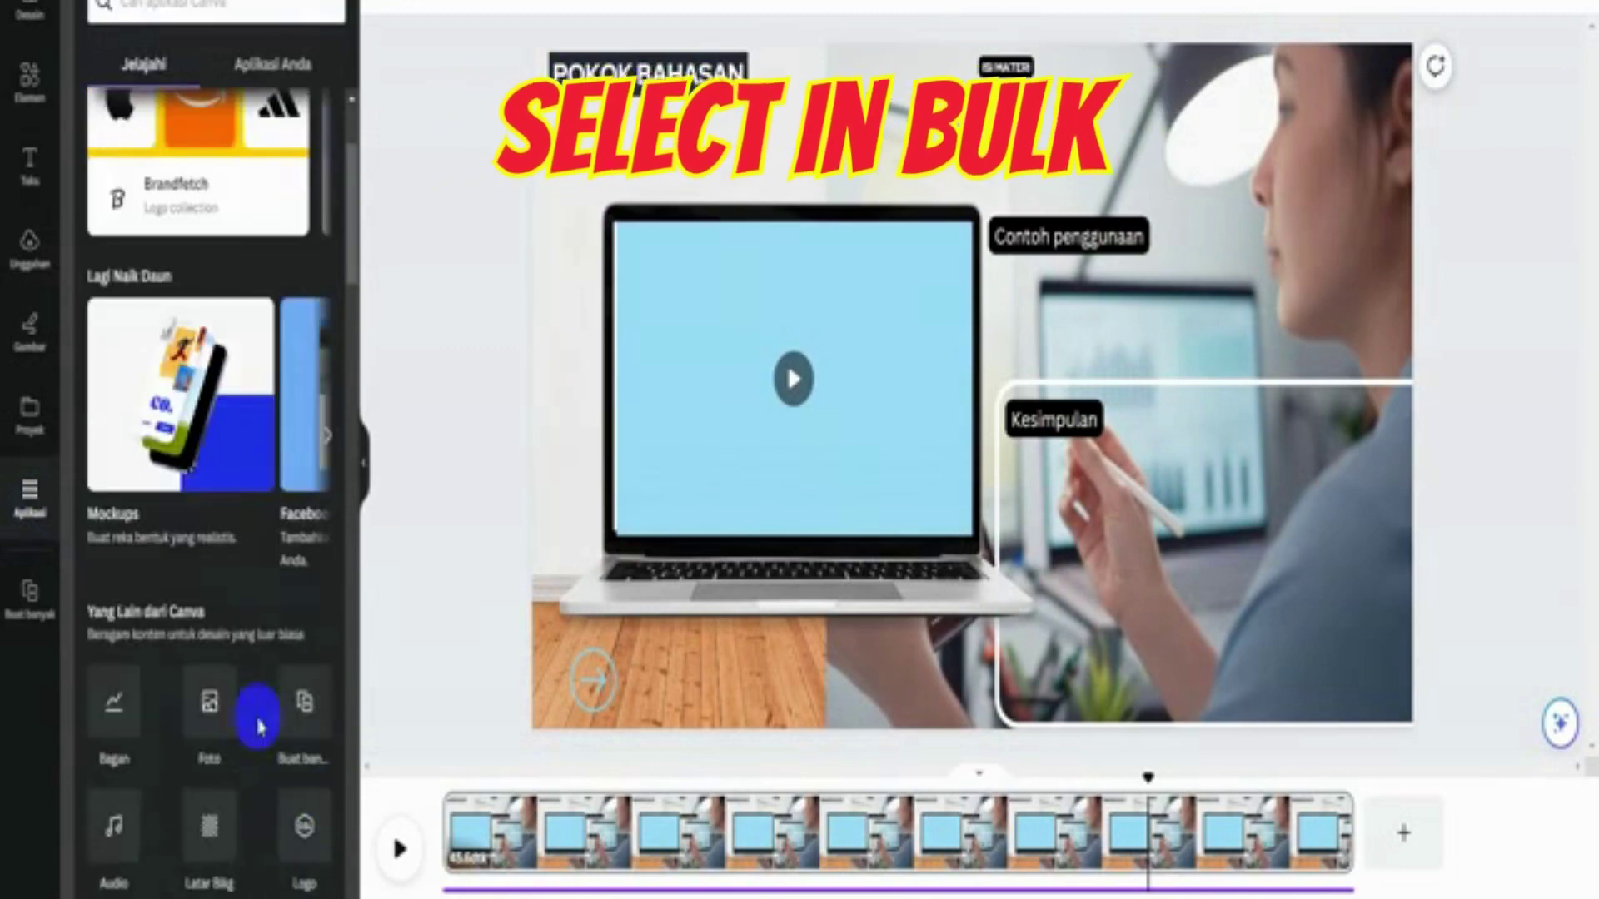
left_click(305, 703)
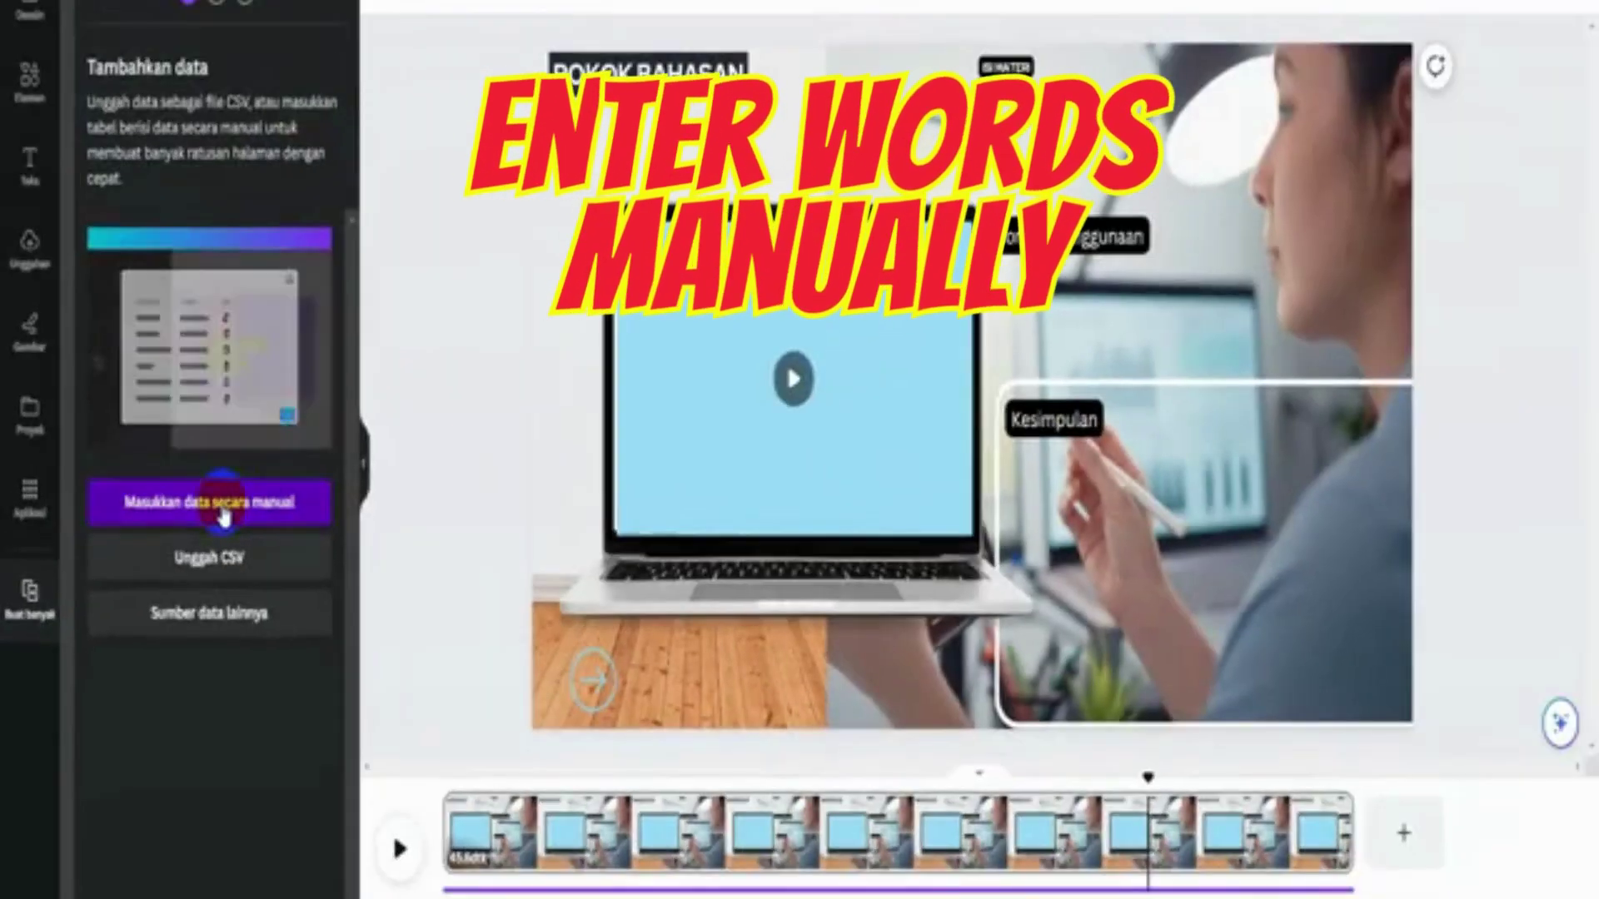
- Open manual data entry for the bulk creation and clear the sample table
left_click(223, 509)
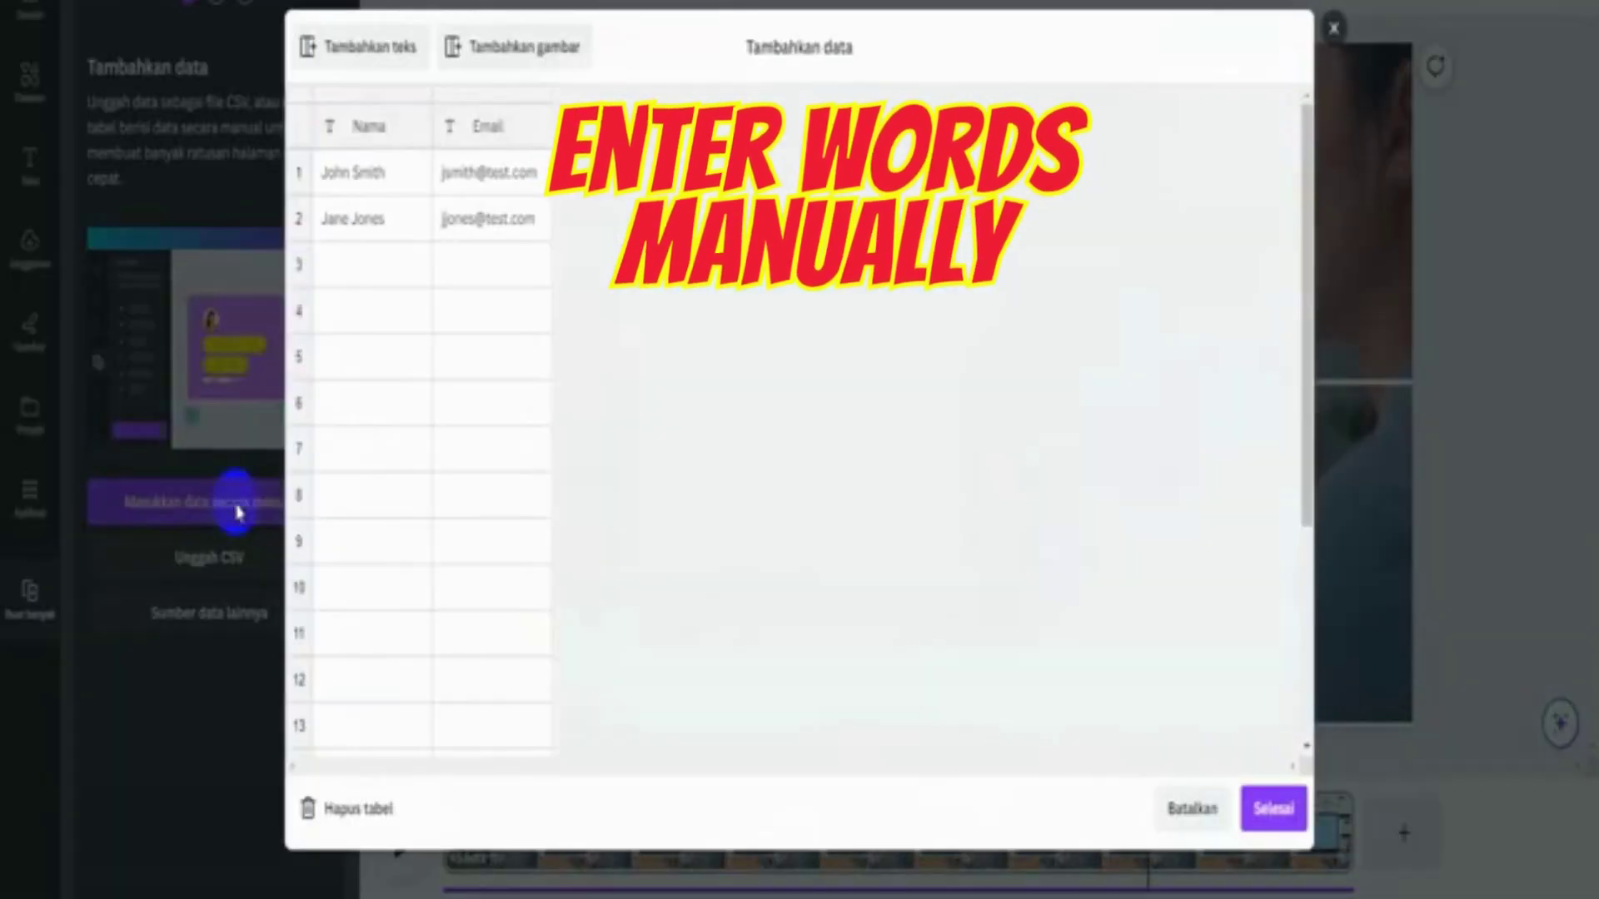
left_click(359, 806)
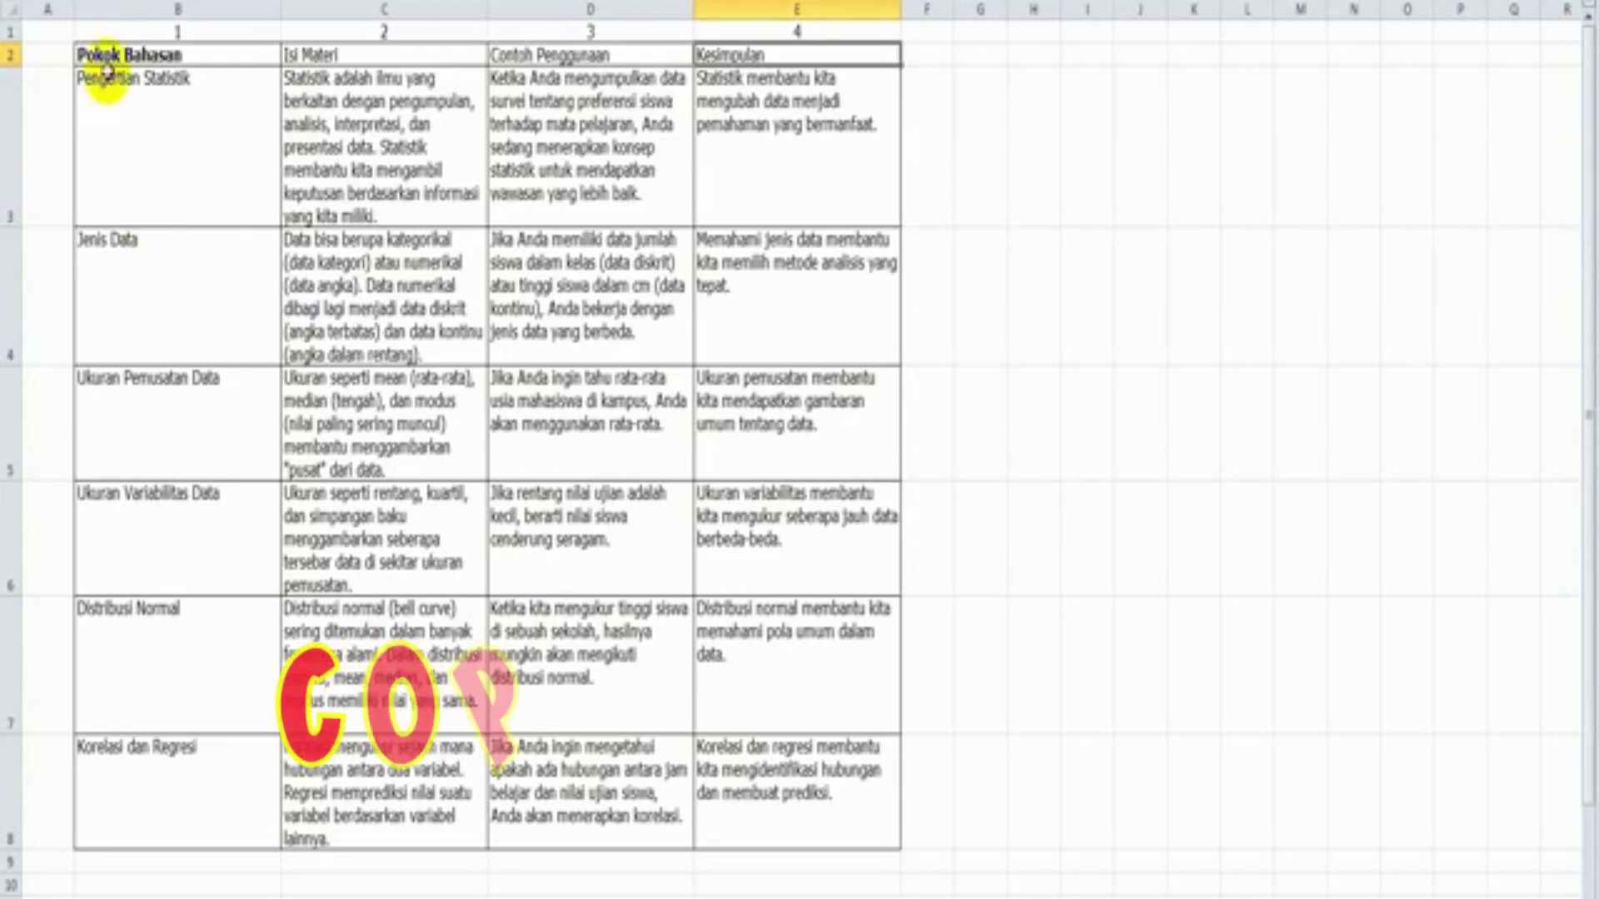
- Copy the whole statistics table with its header row from Excel, paste it into Canva's empty data table and save it
left_click_drag(107, 65, 833, 824)
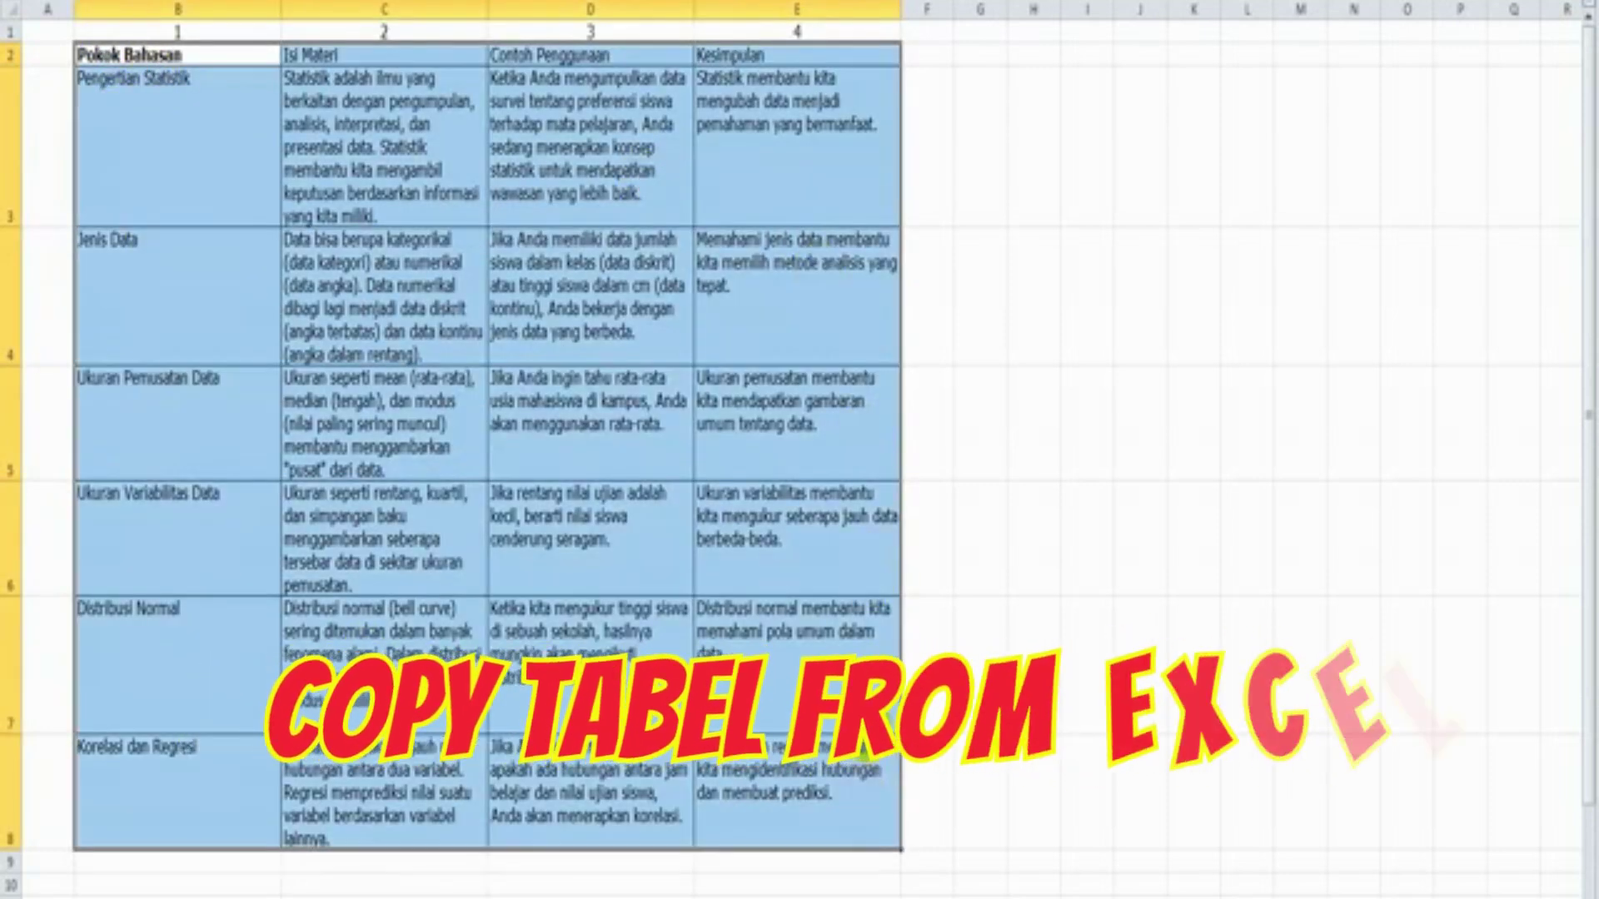
right_click(486, 375)
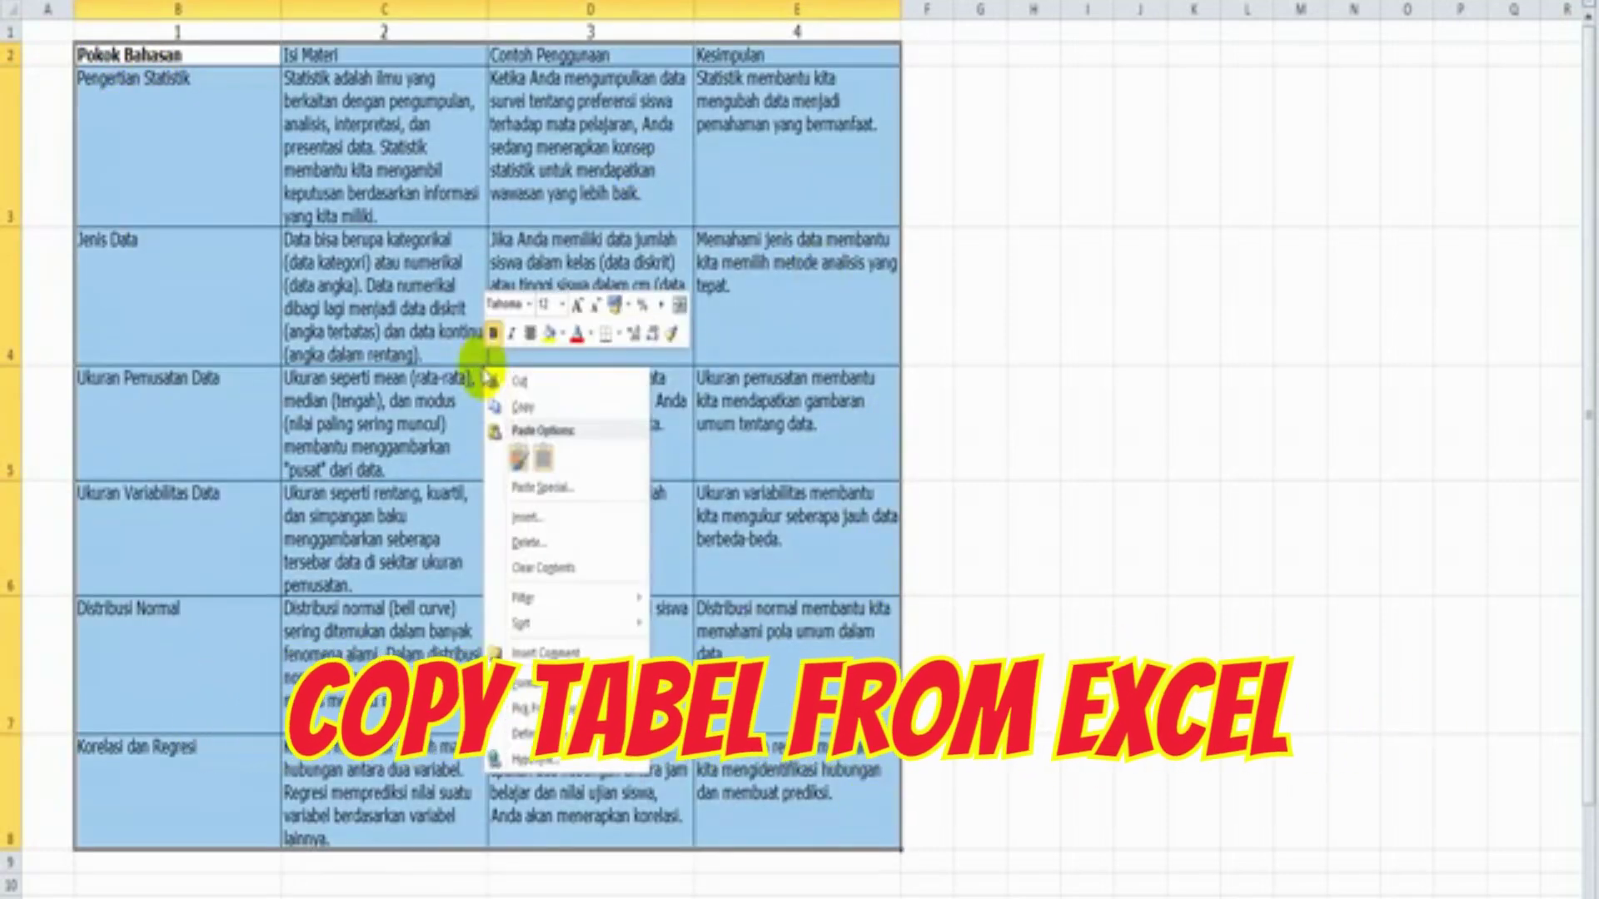
left_click(522, 406)
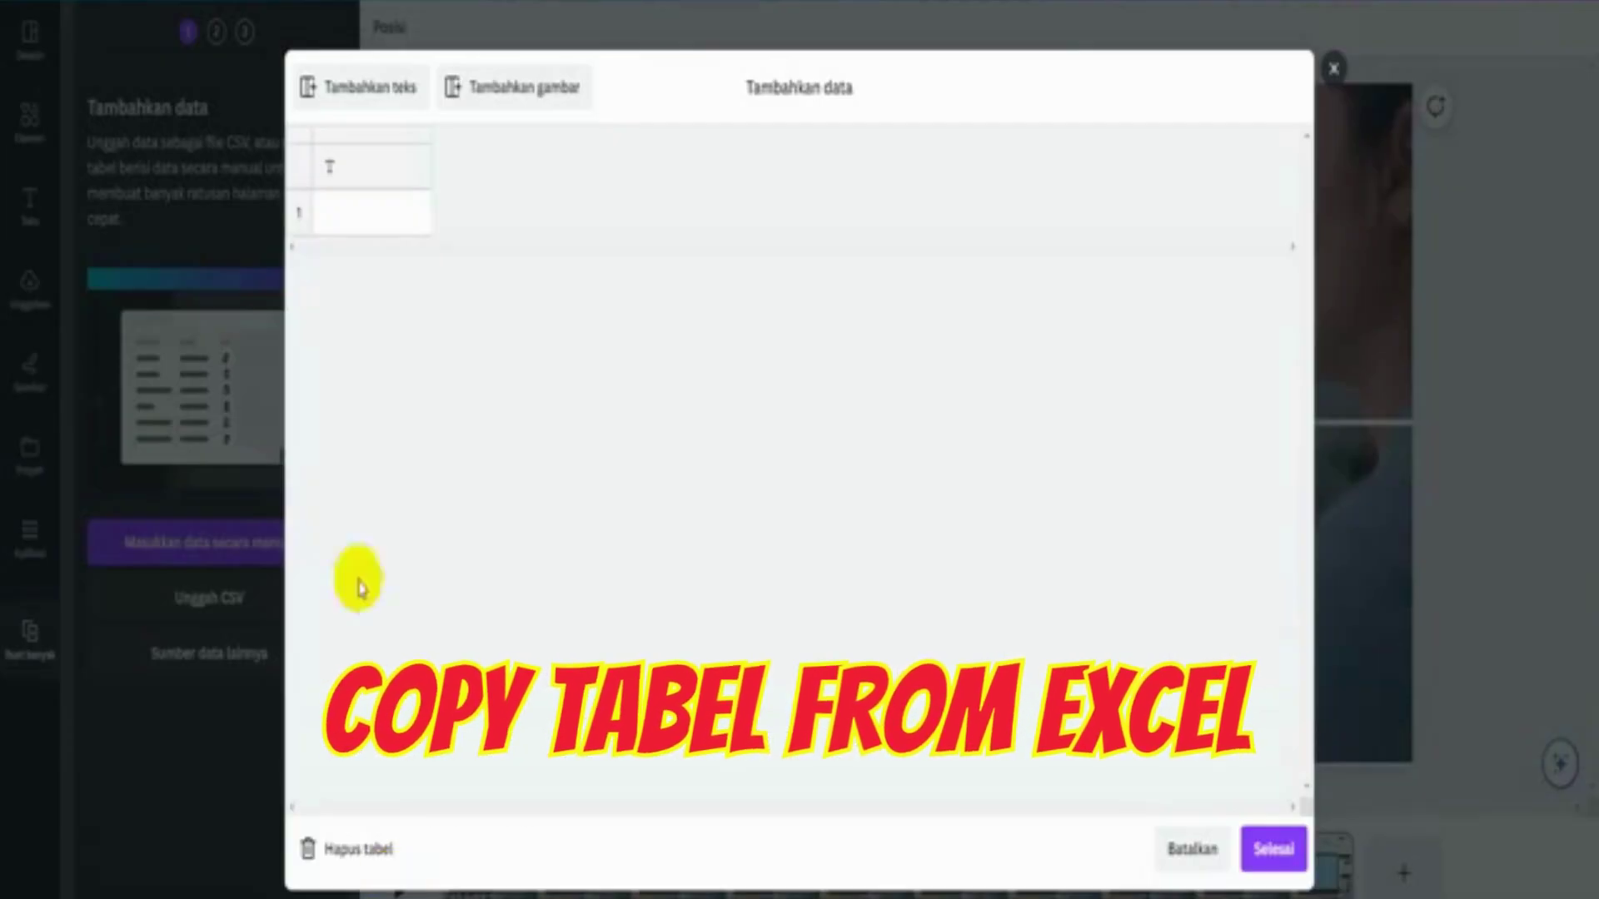
right_click(397, 172)
left_click(441, 242)
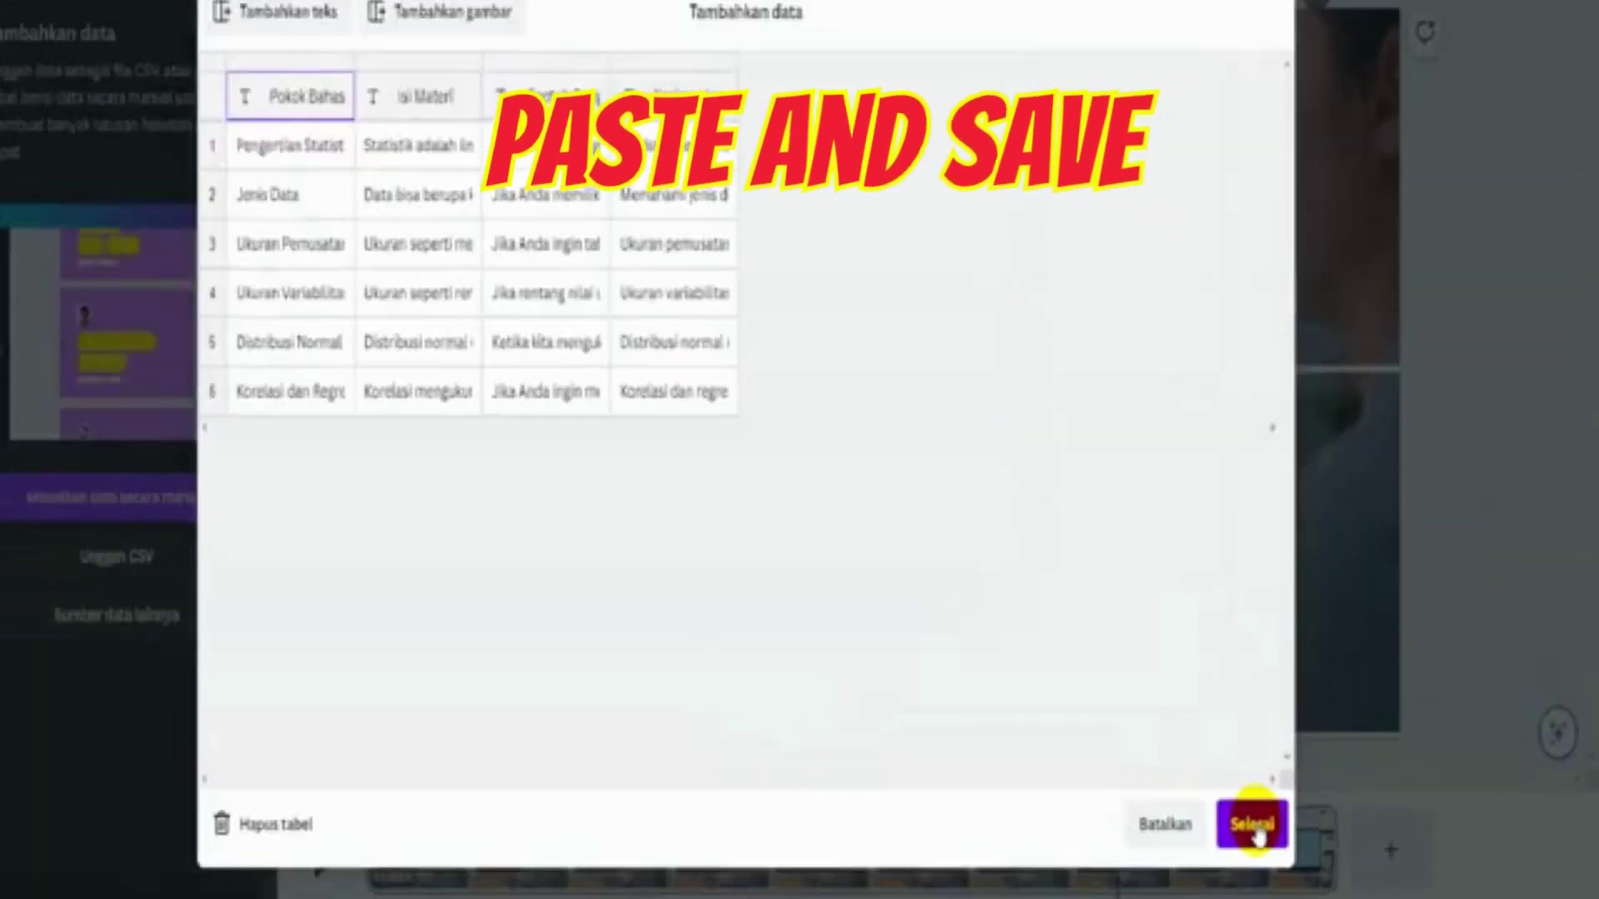
left_click(1274, 837)
- Connect the POKOK BAHASAN title text to the Pokok Bahasan data field
left_click(241, 243)
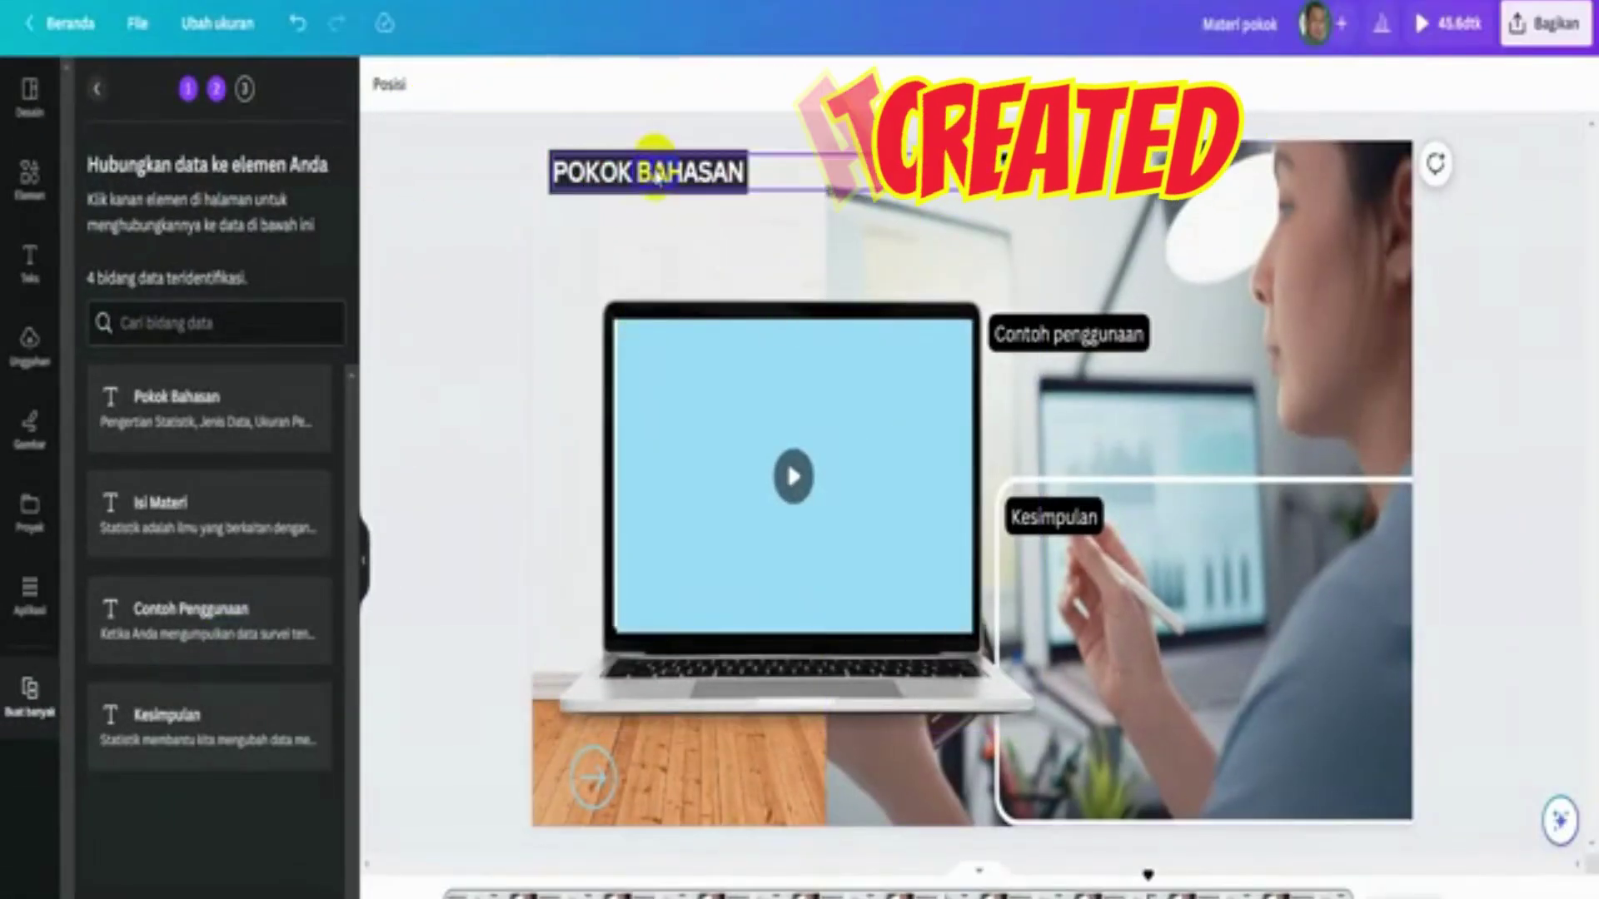
left_click(656, 173)
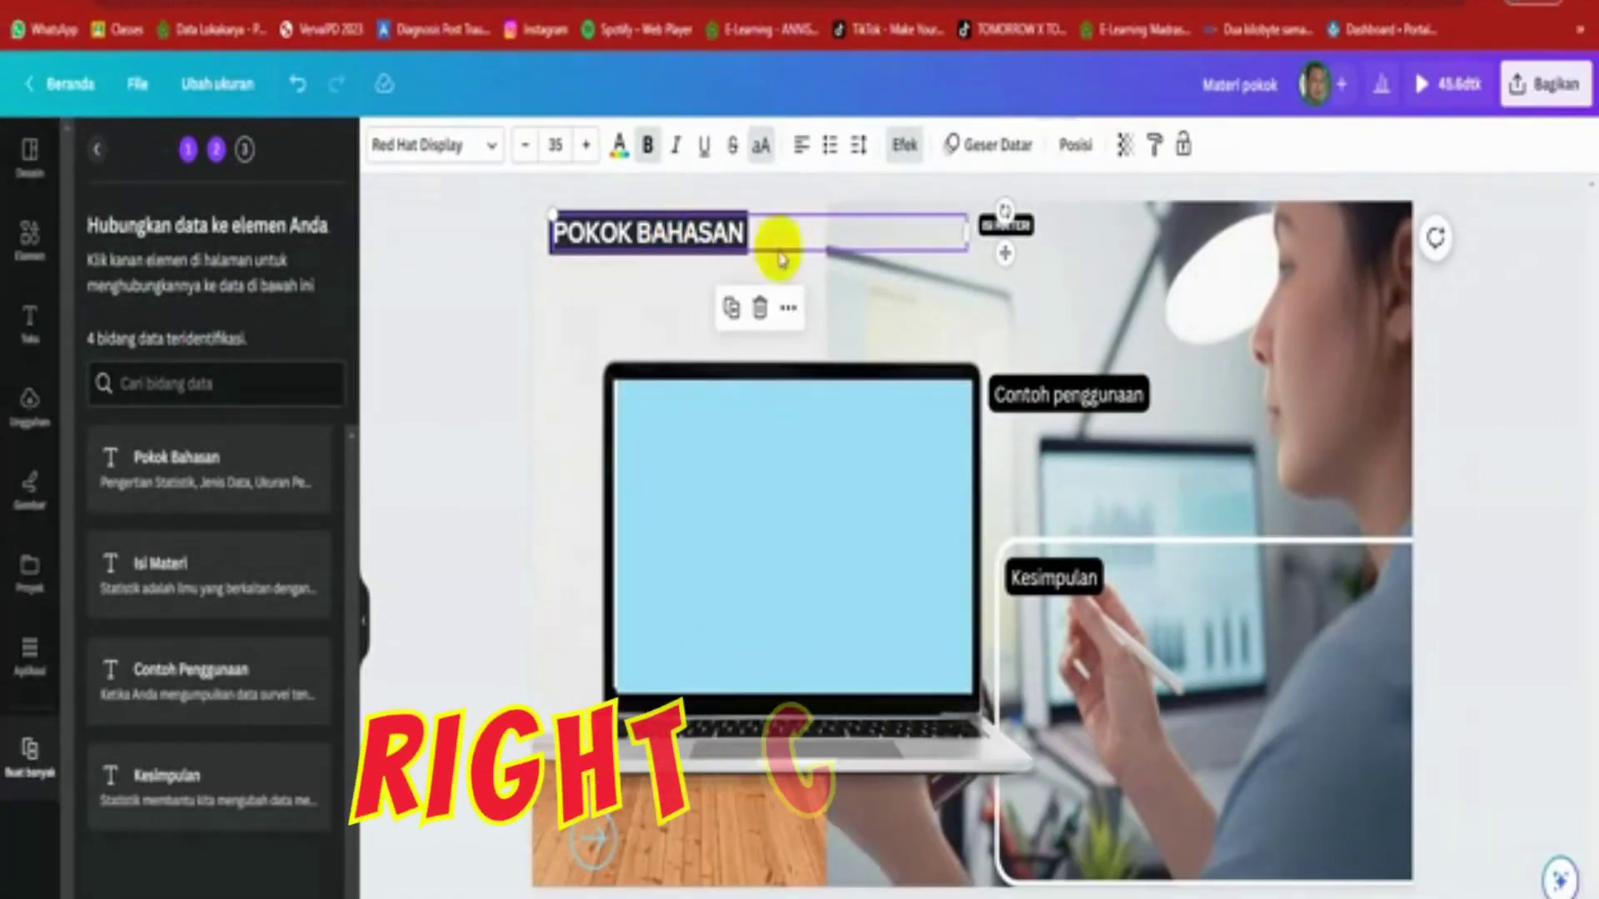
right_click(782, 312)
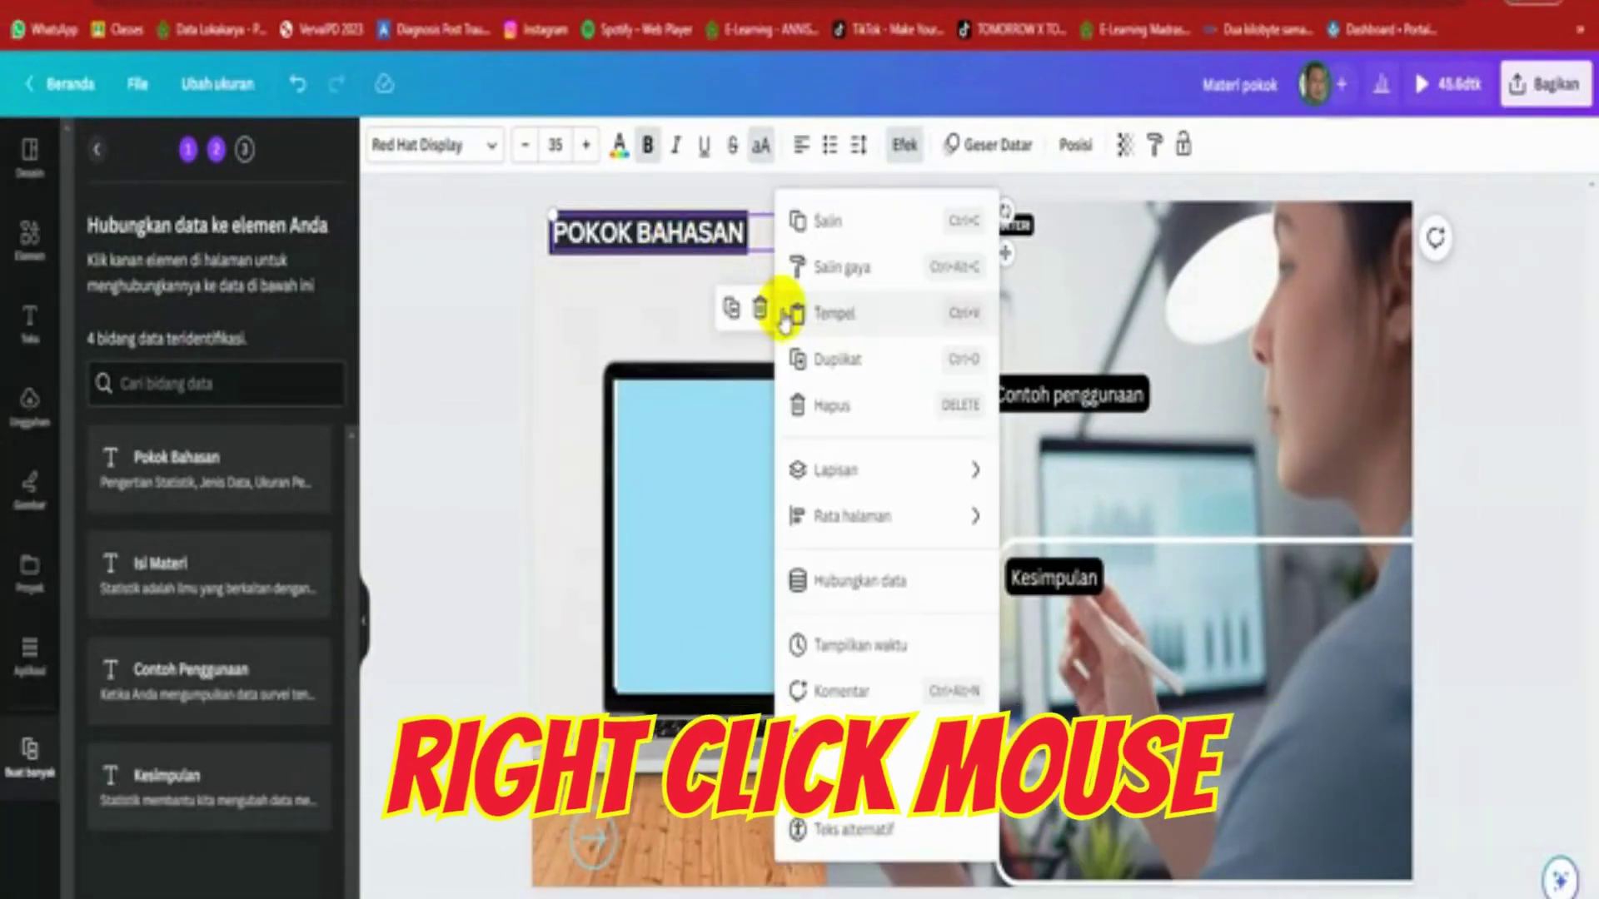
left_click(830, 581)
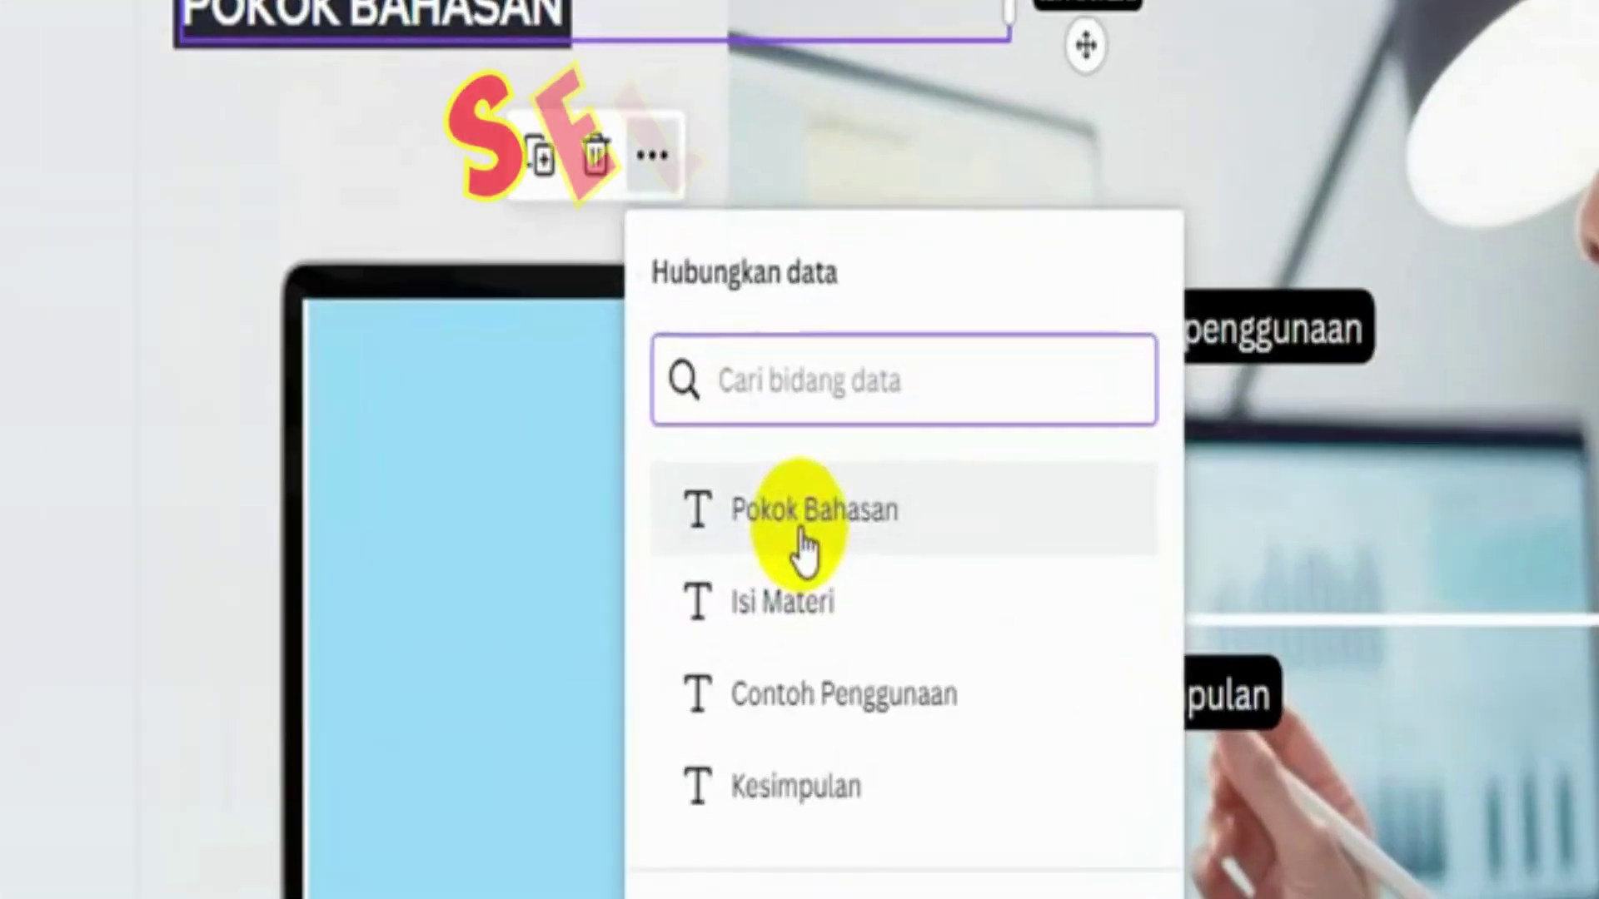
left_click(866, 500)
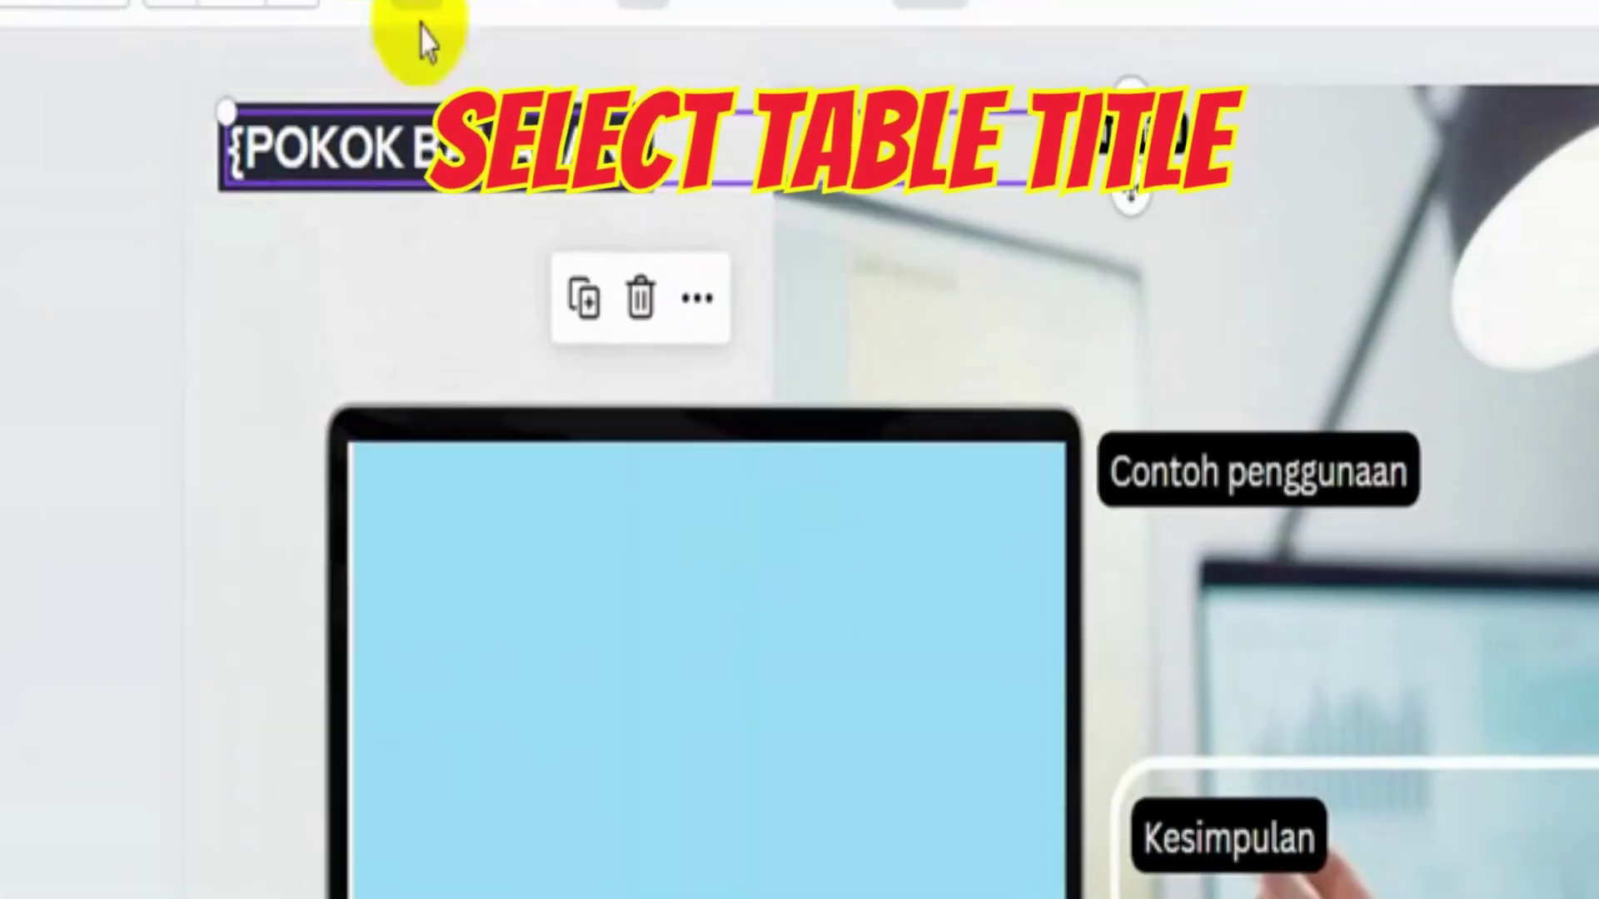
- Connect the ISI MATERI text to the Isi Materi data field
left_click(311, 7)
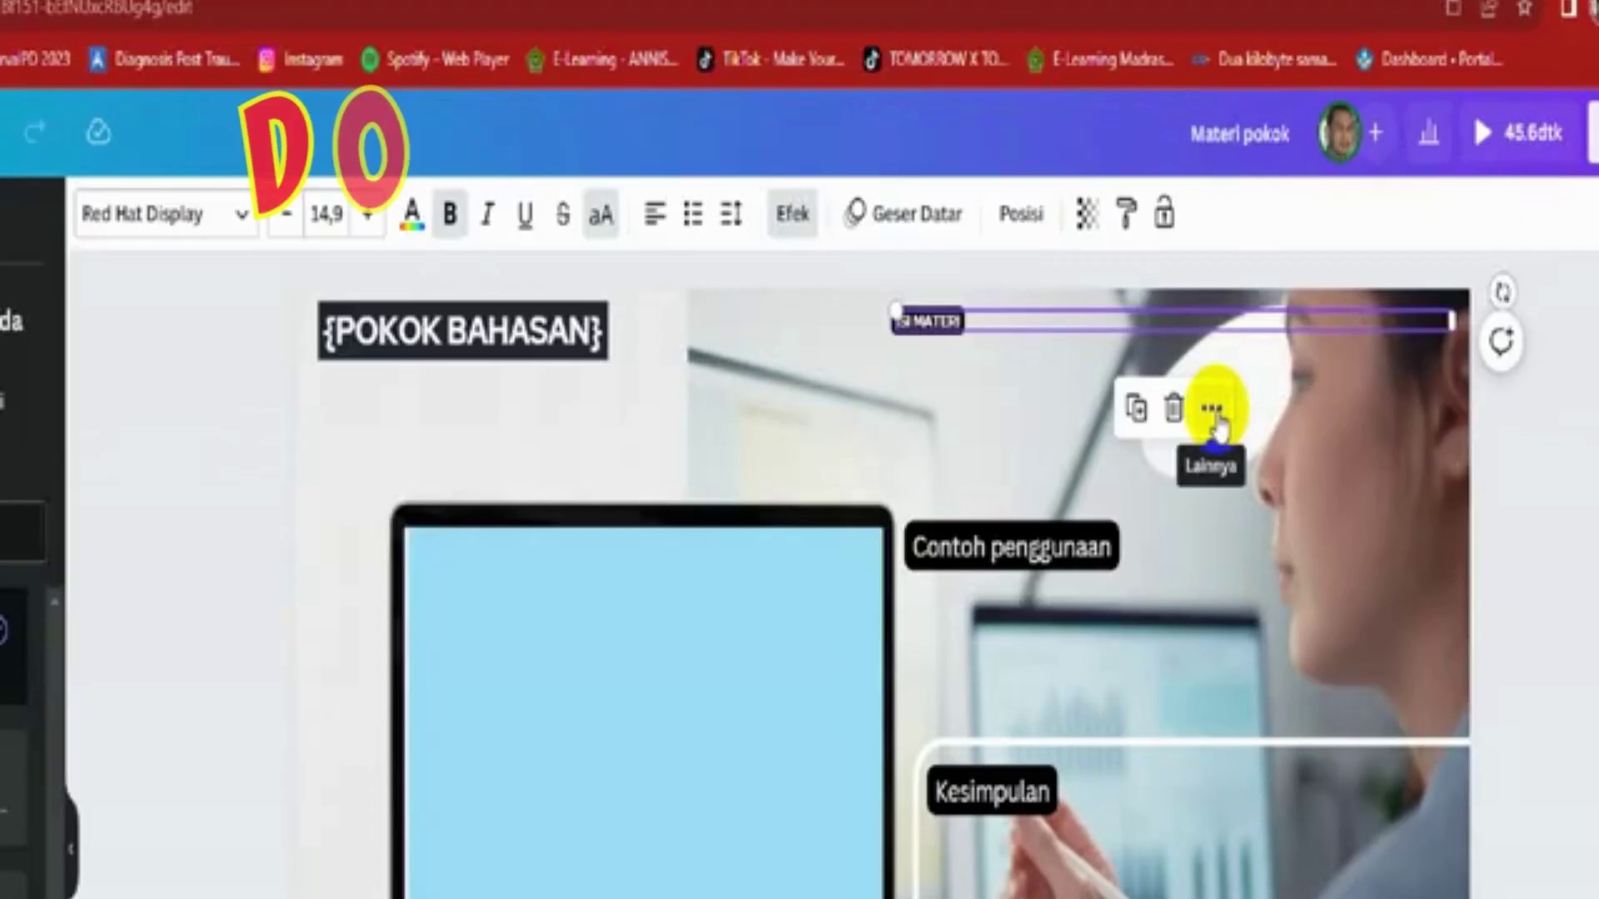
left_click(1215, 416)
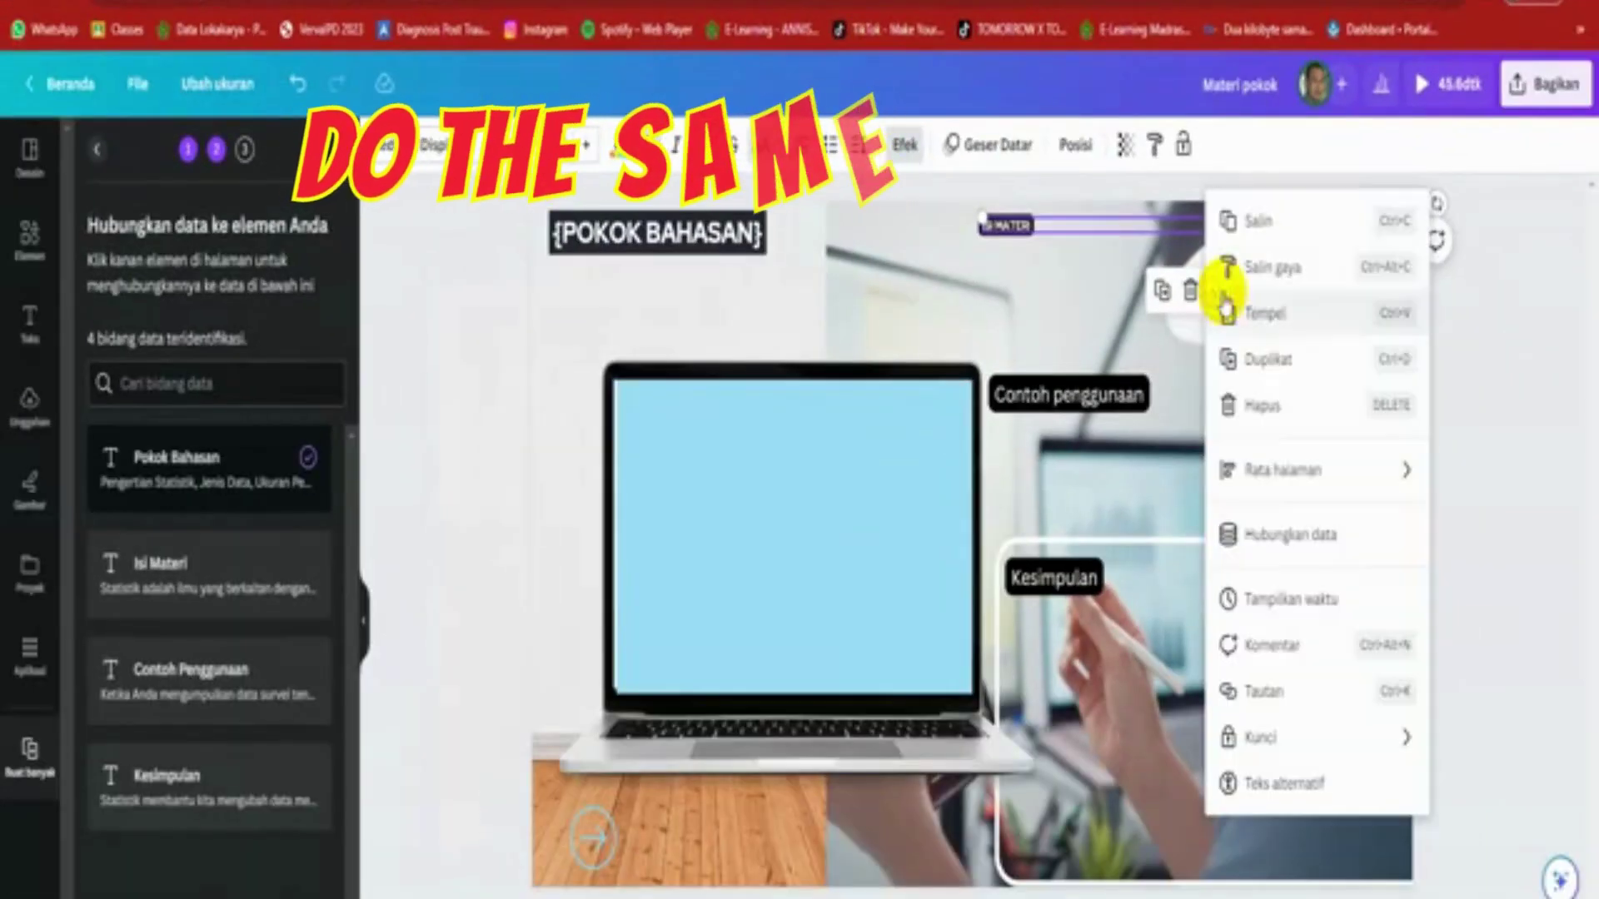
left_click(1275, 731)
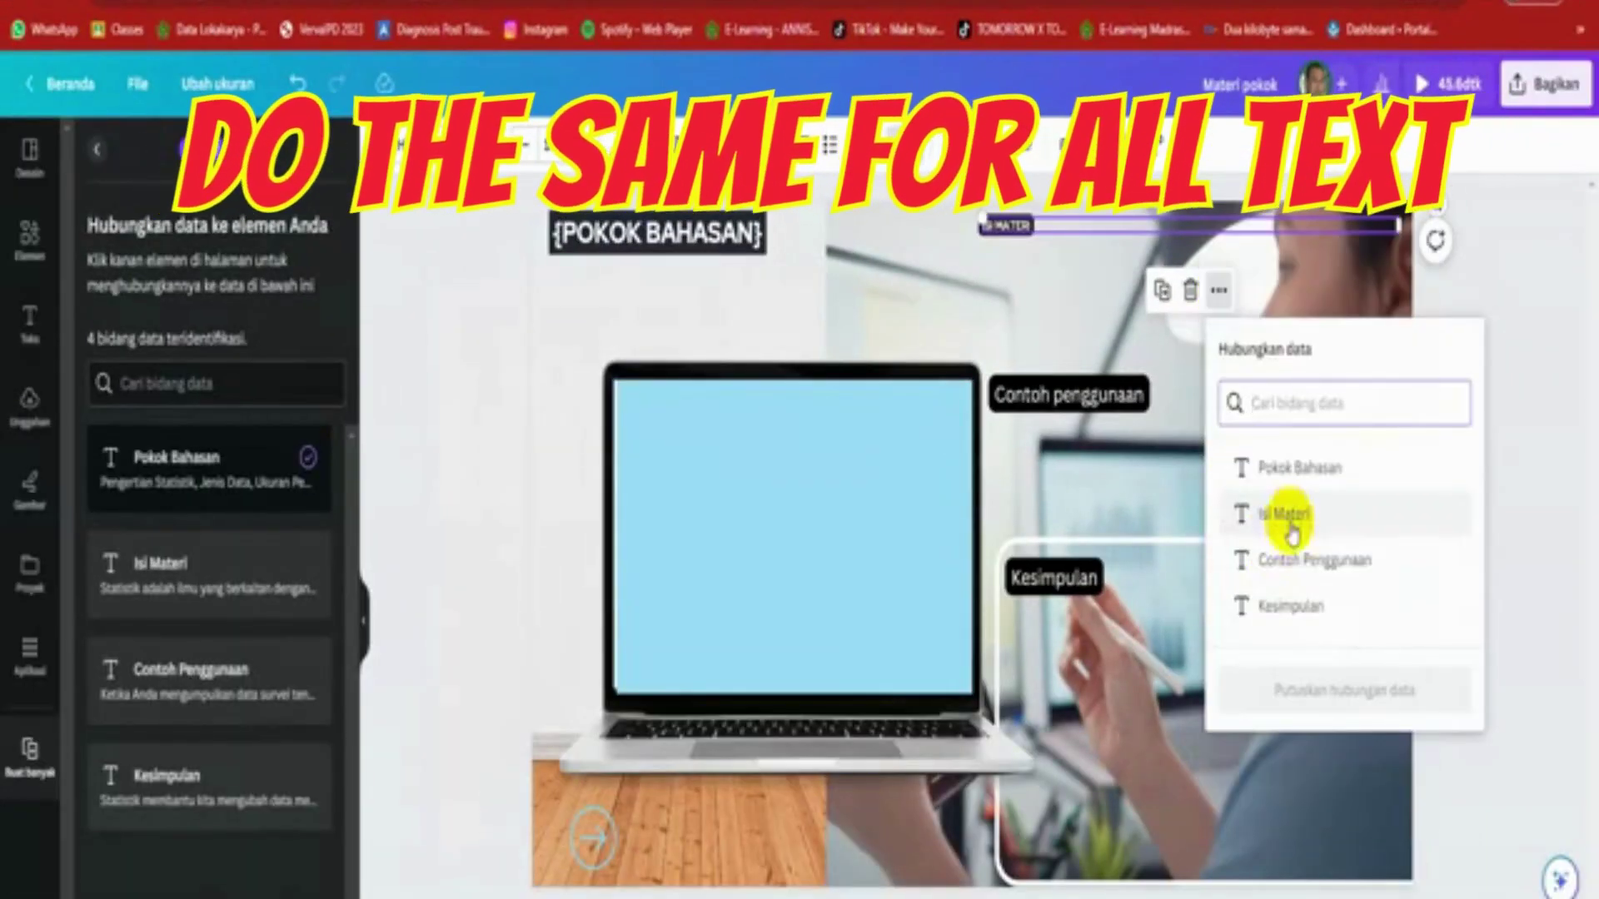
left_click(1289, 513)
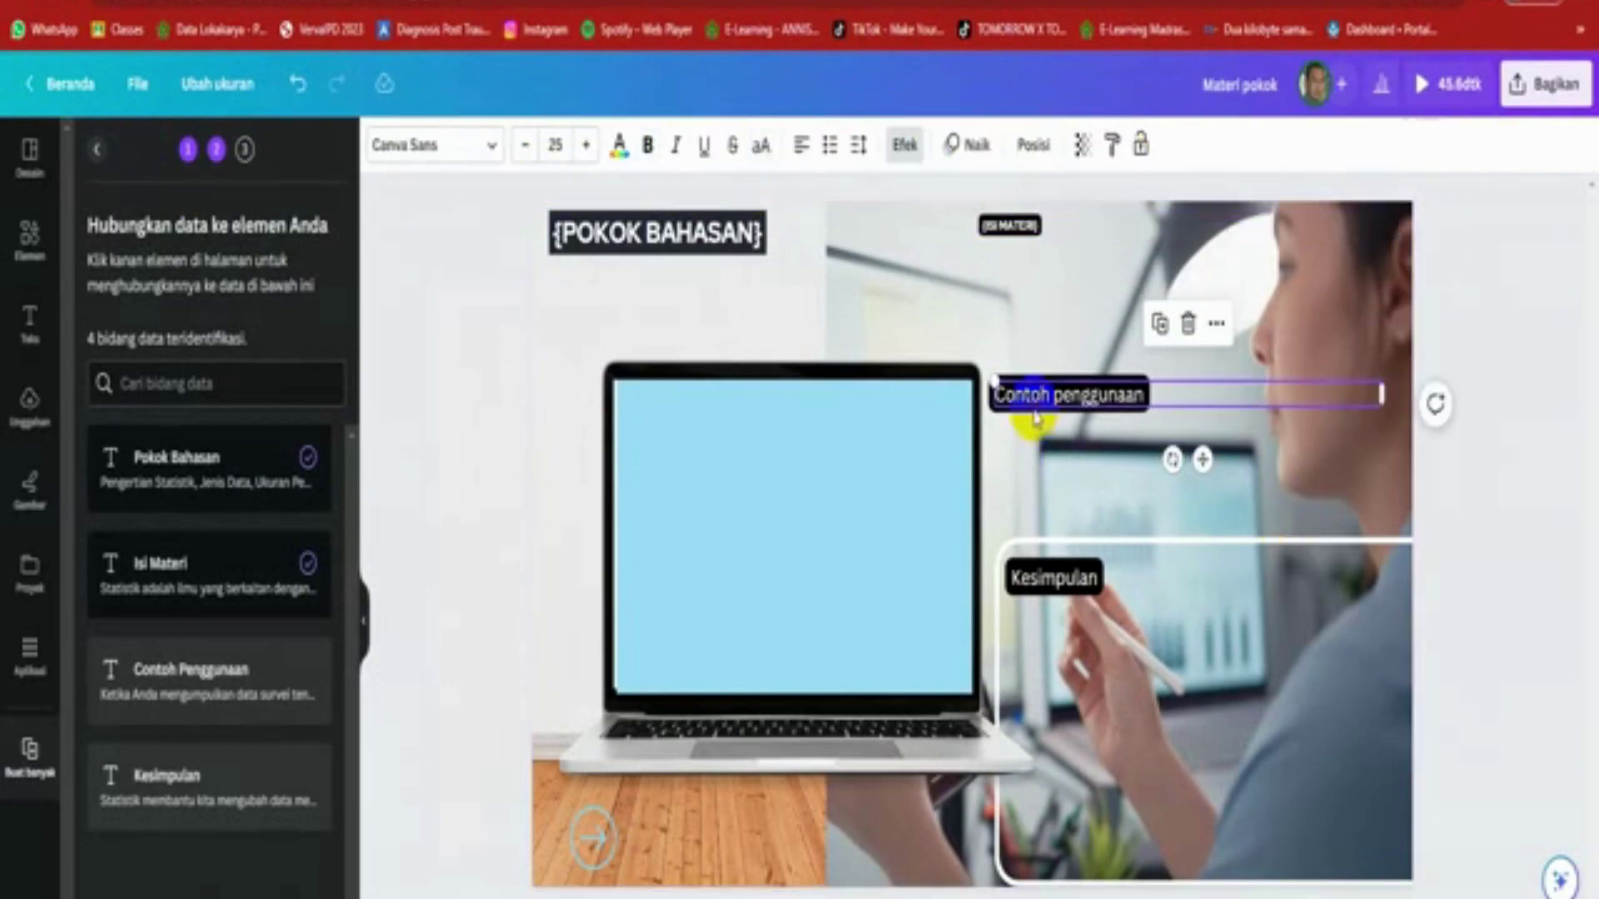
- Connect the Contoh penggunaan and Kesimpulan texts to their matching Contoh Penggunaan and Kesimpulan data fields
left_click(1216, 327)
left_click(1242, 587)
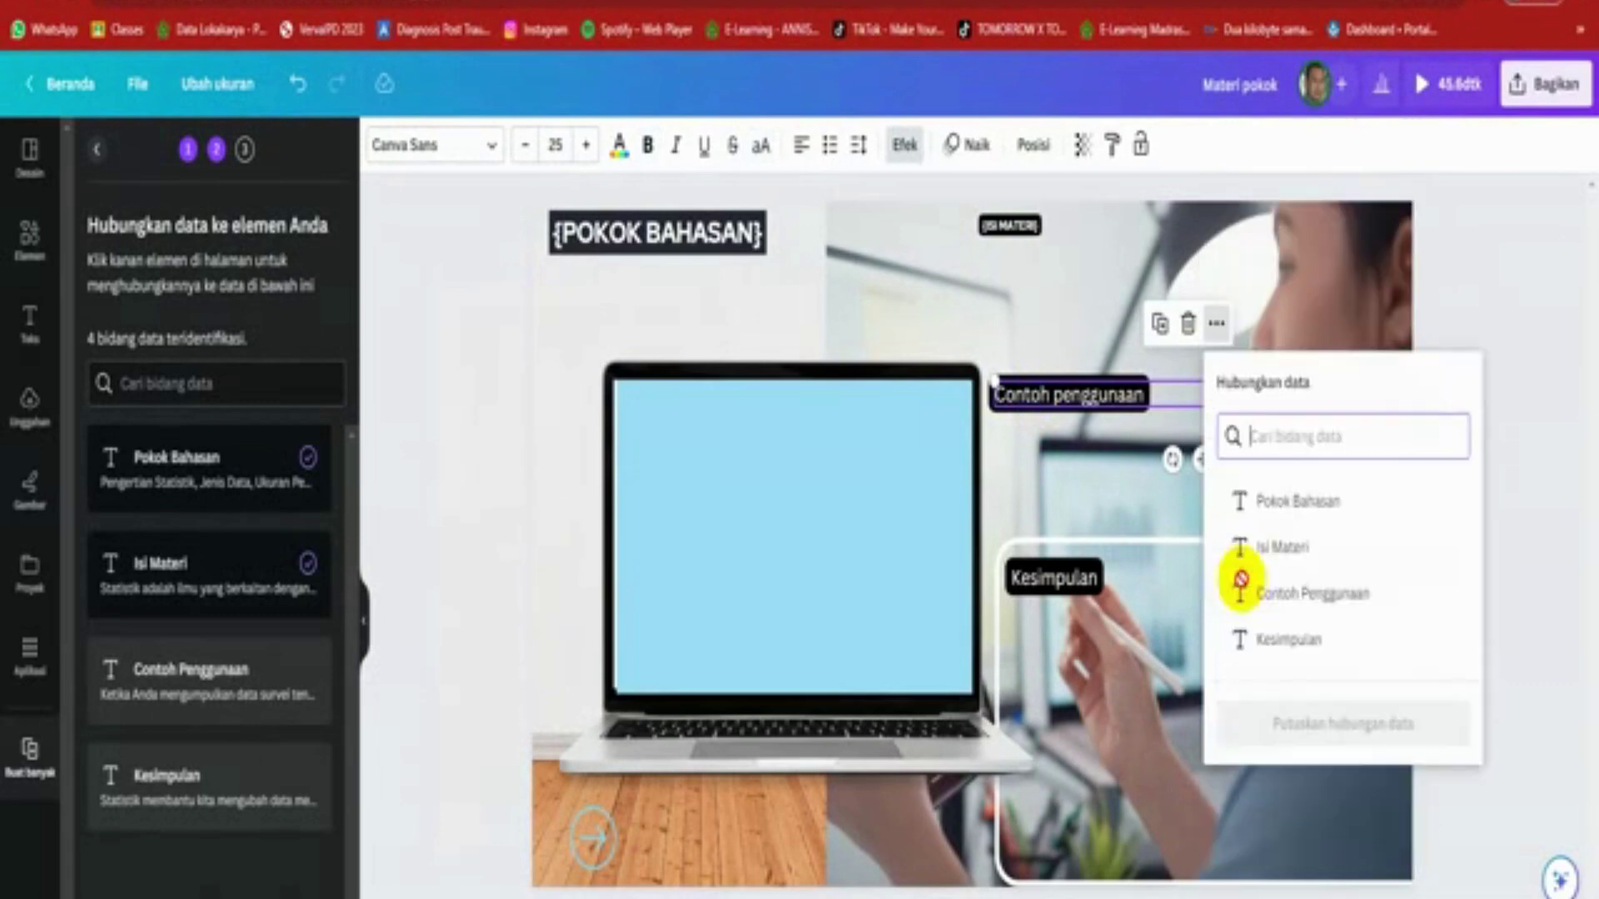
left_click(1288, 595)
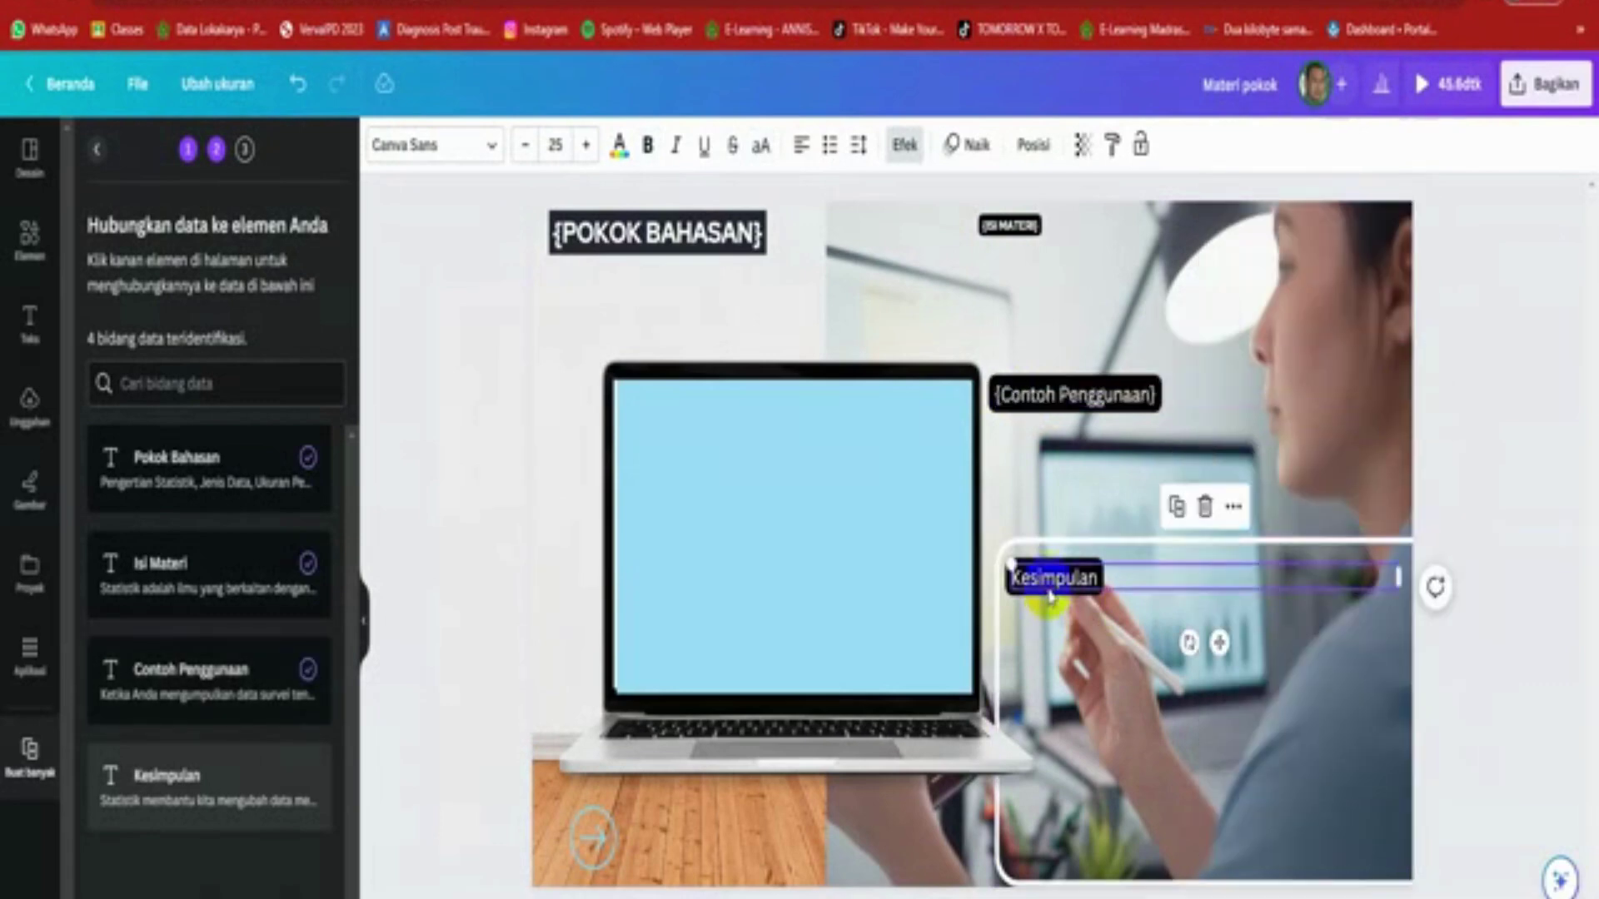
left_click(1233, 507)
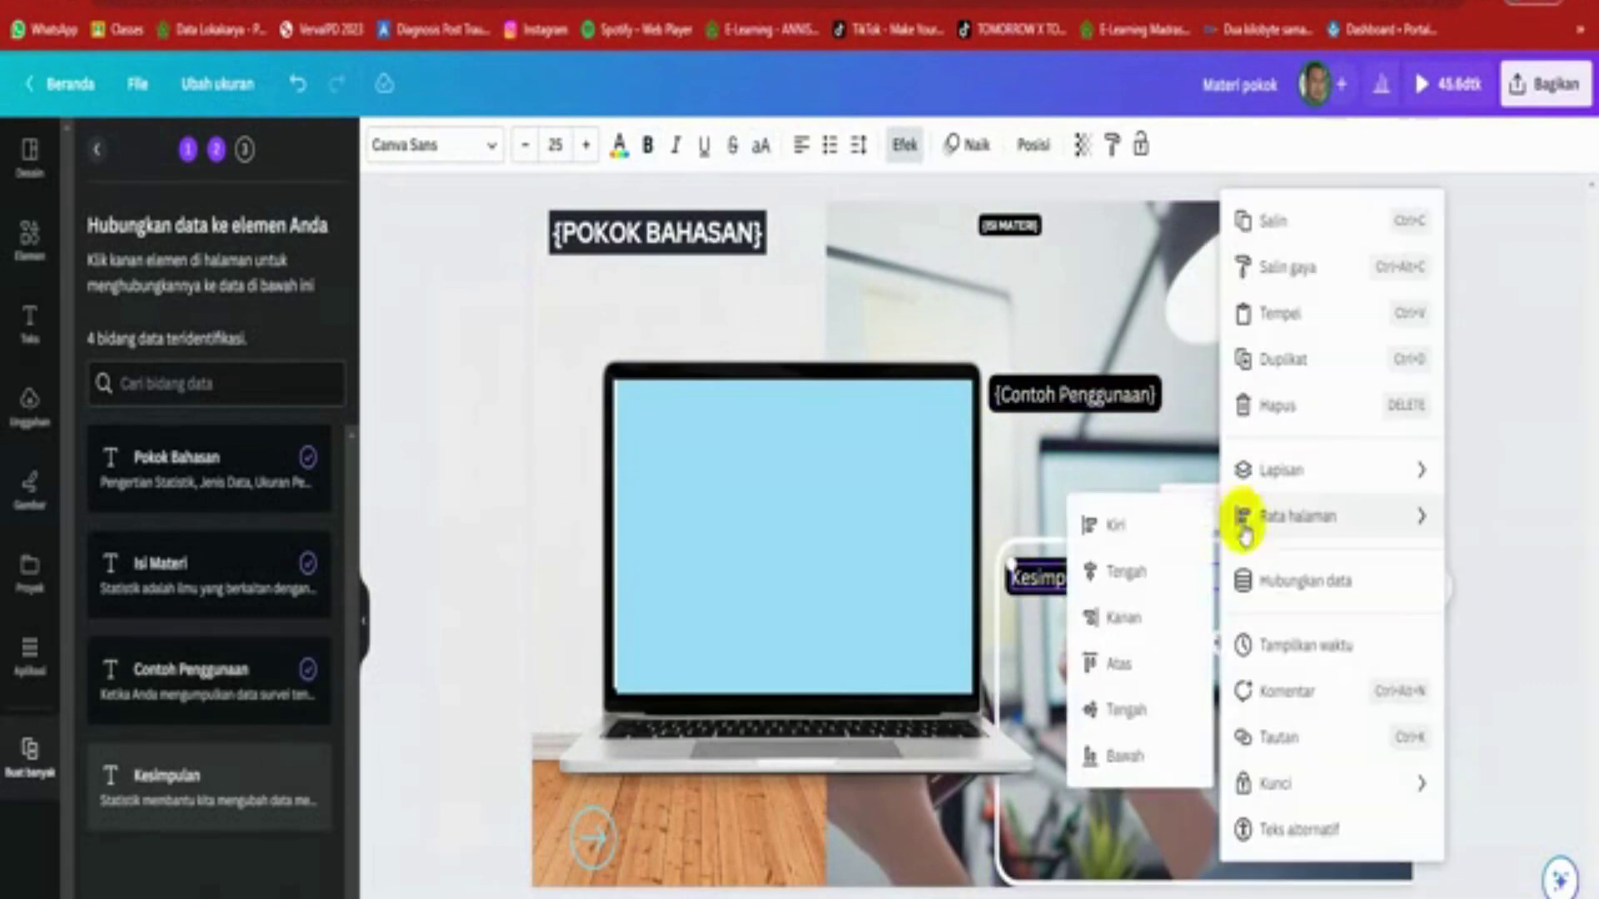
left_click(1249, 576)
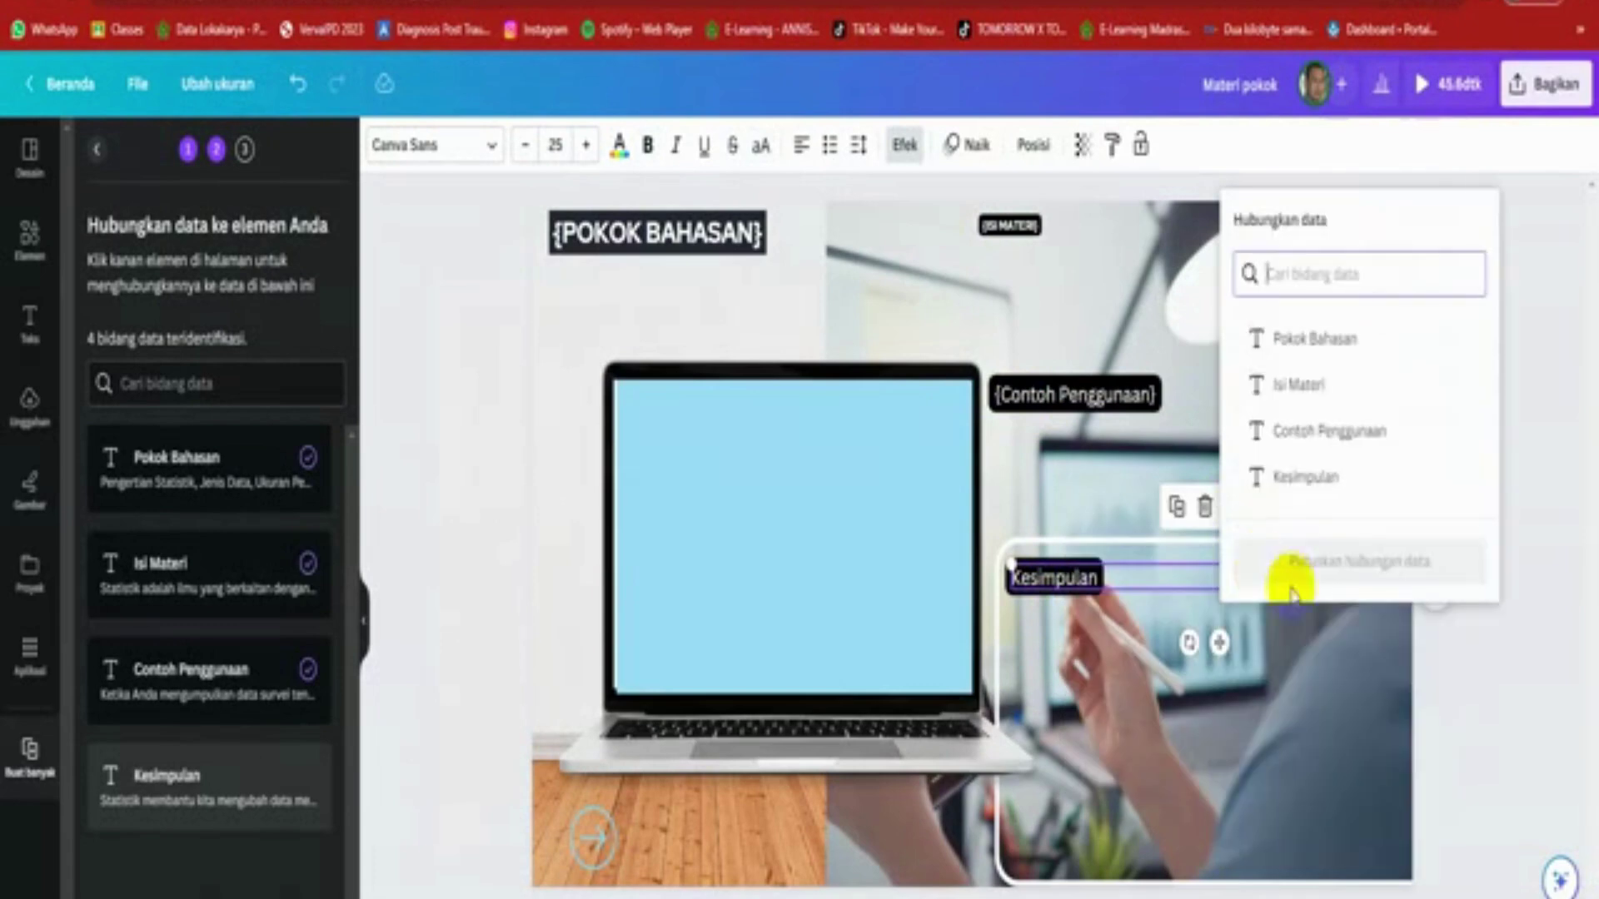
left_click(1290, 487)
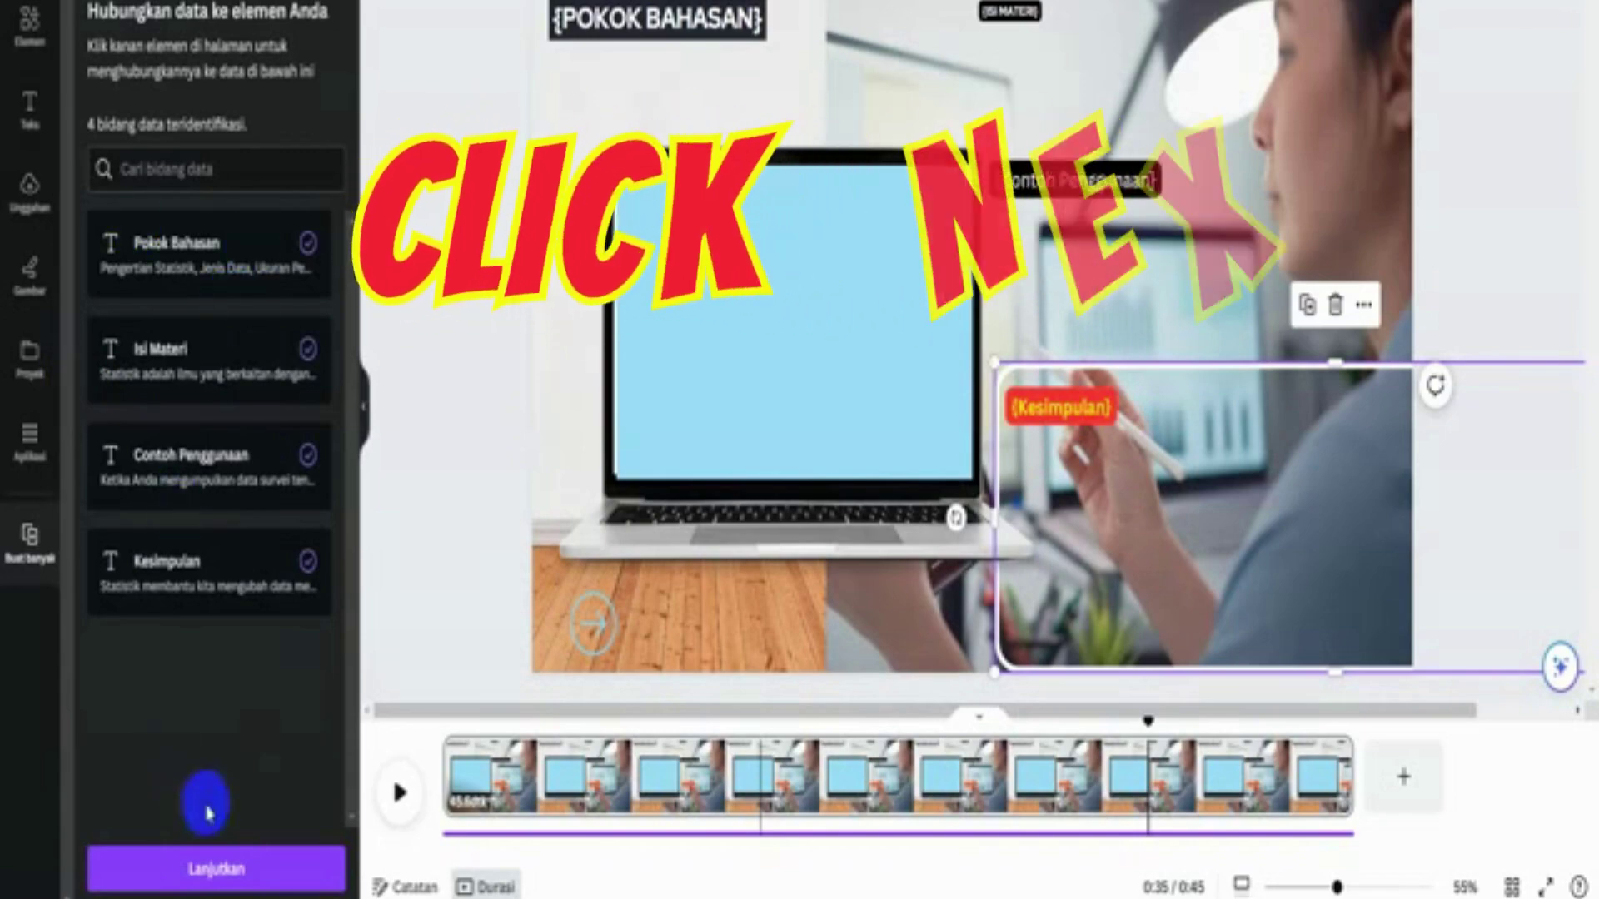
- Generate pages from all six data rows and preview the first page, Pengertian Statistik
left_click(218, 866)
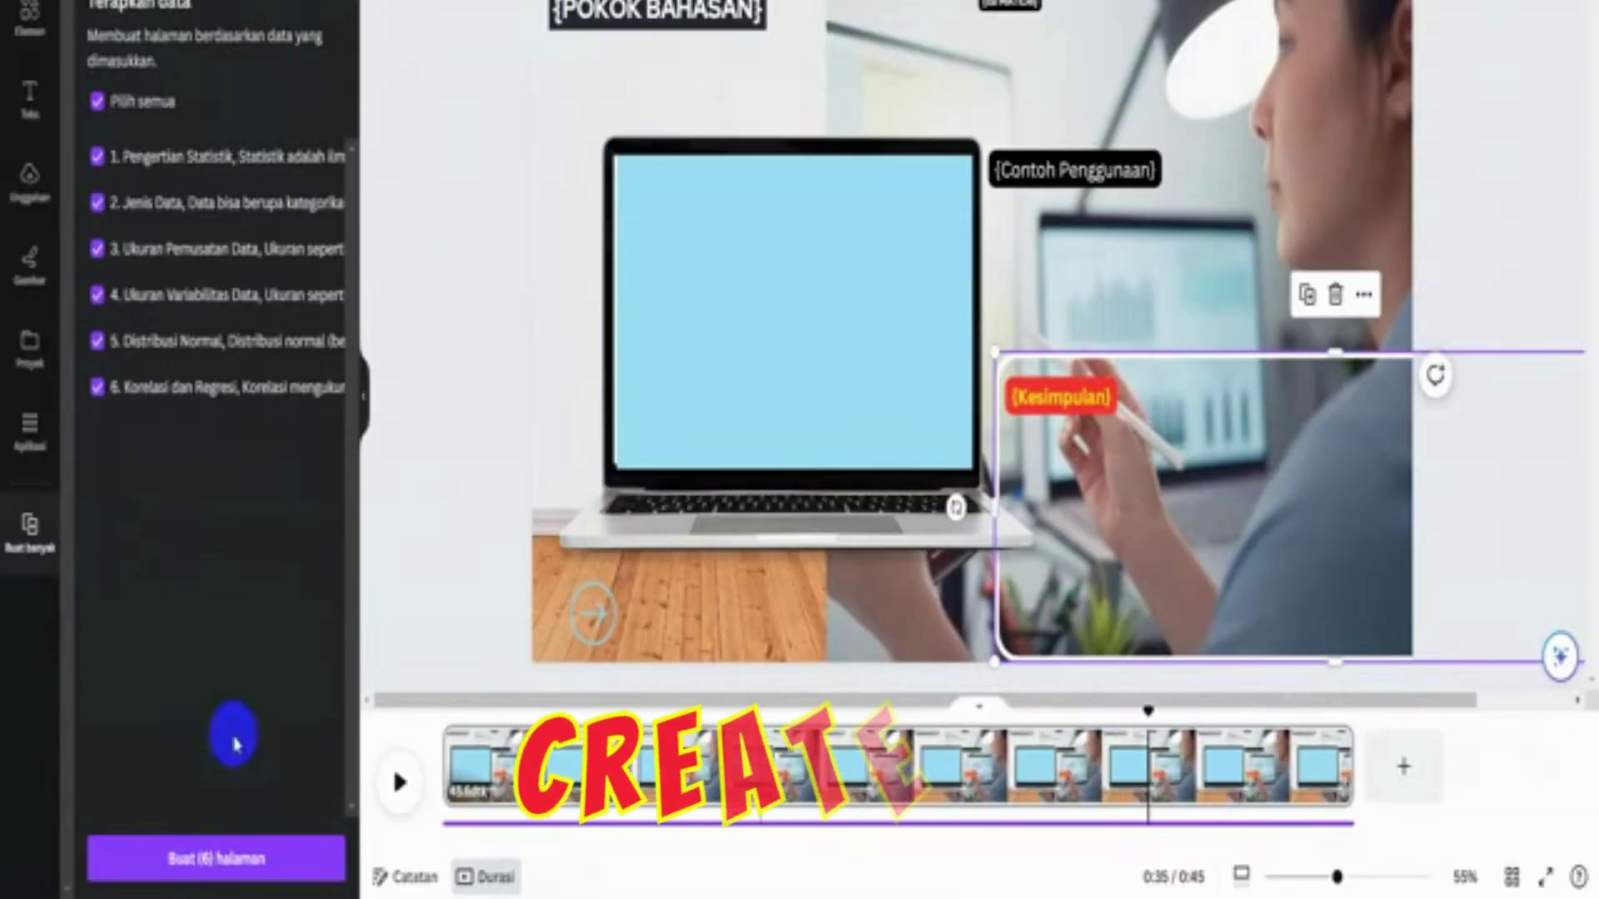
left_click(218, 858)
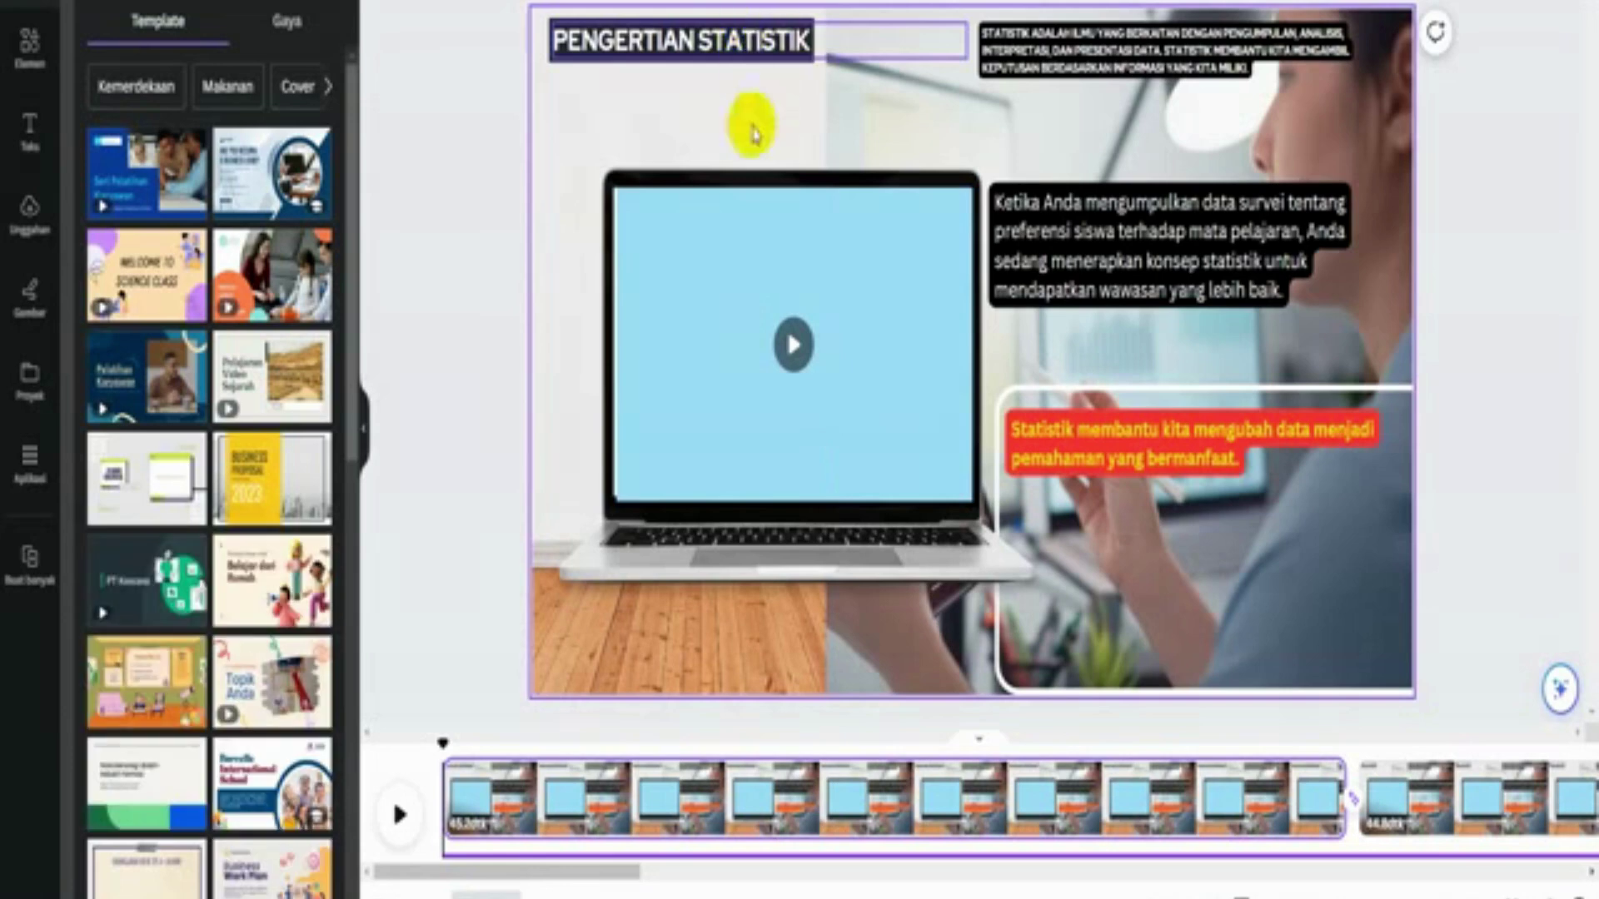
left_click_drag(578, 870, 520, 878)
left_click_drag(556, 40, 809, 41)
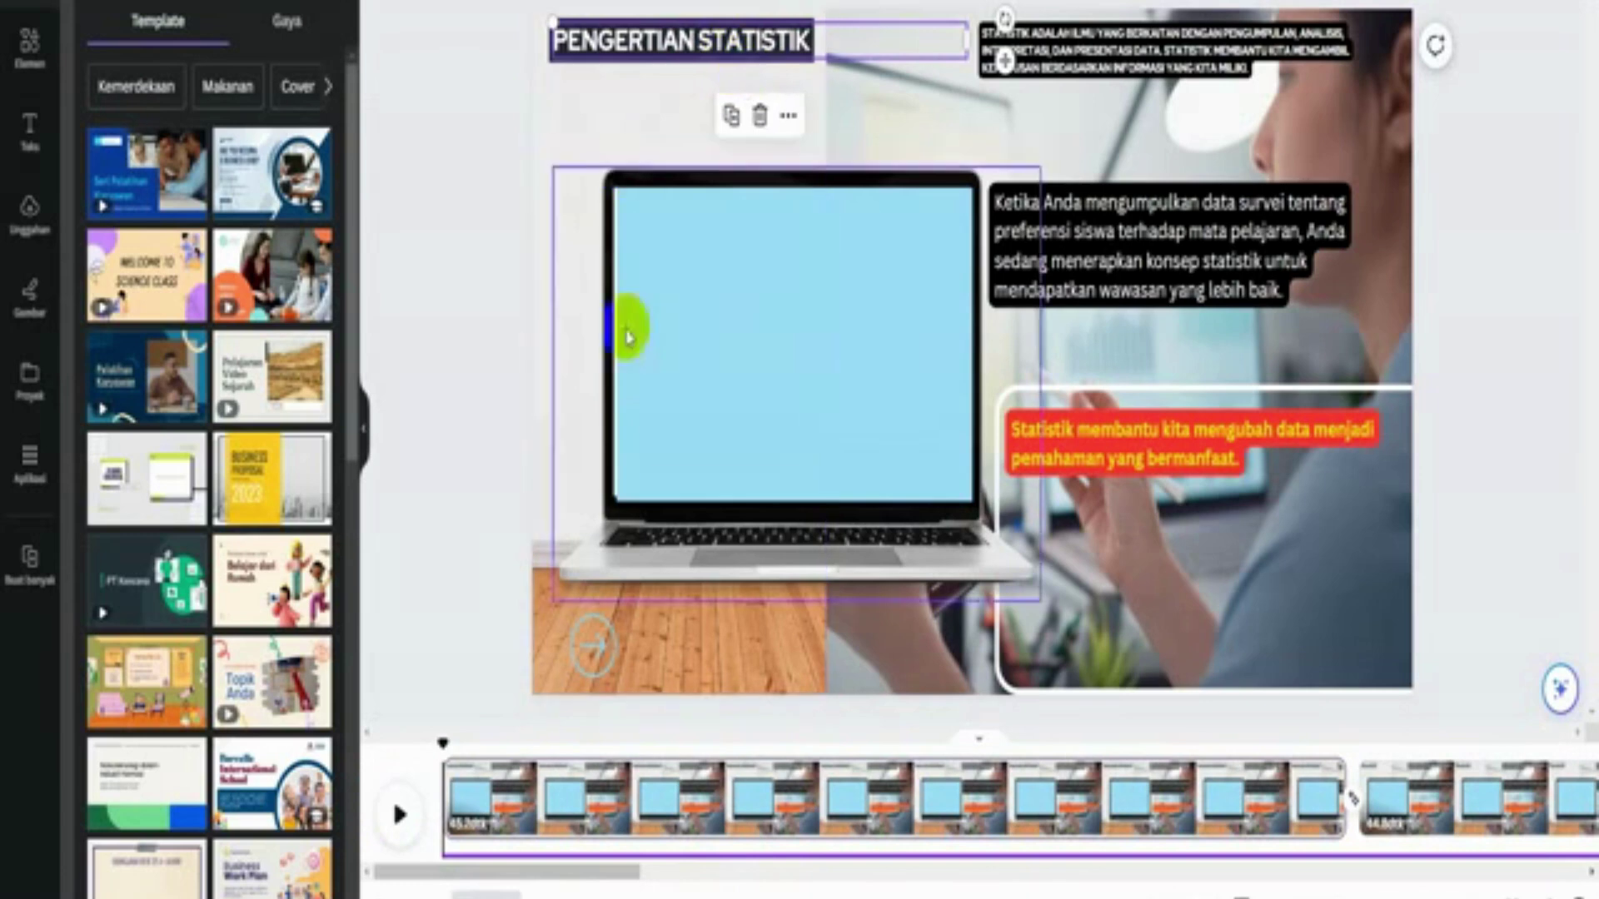
left_click(714, 325)
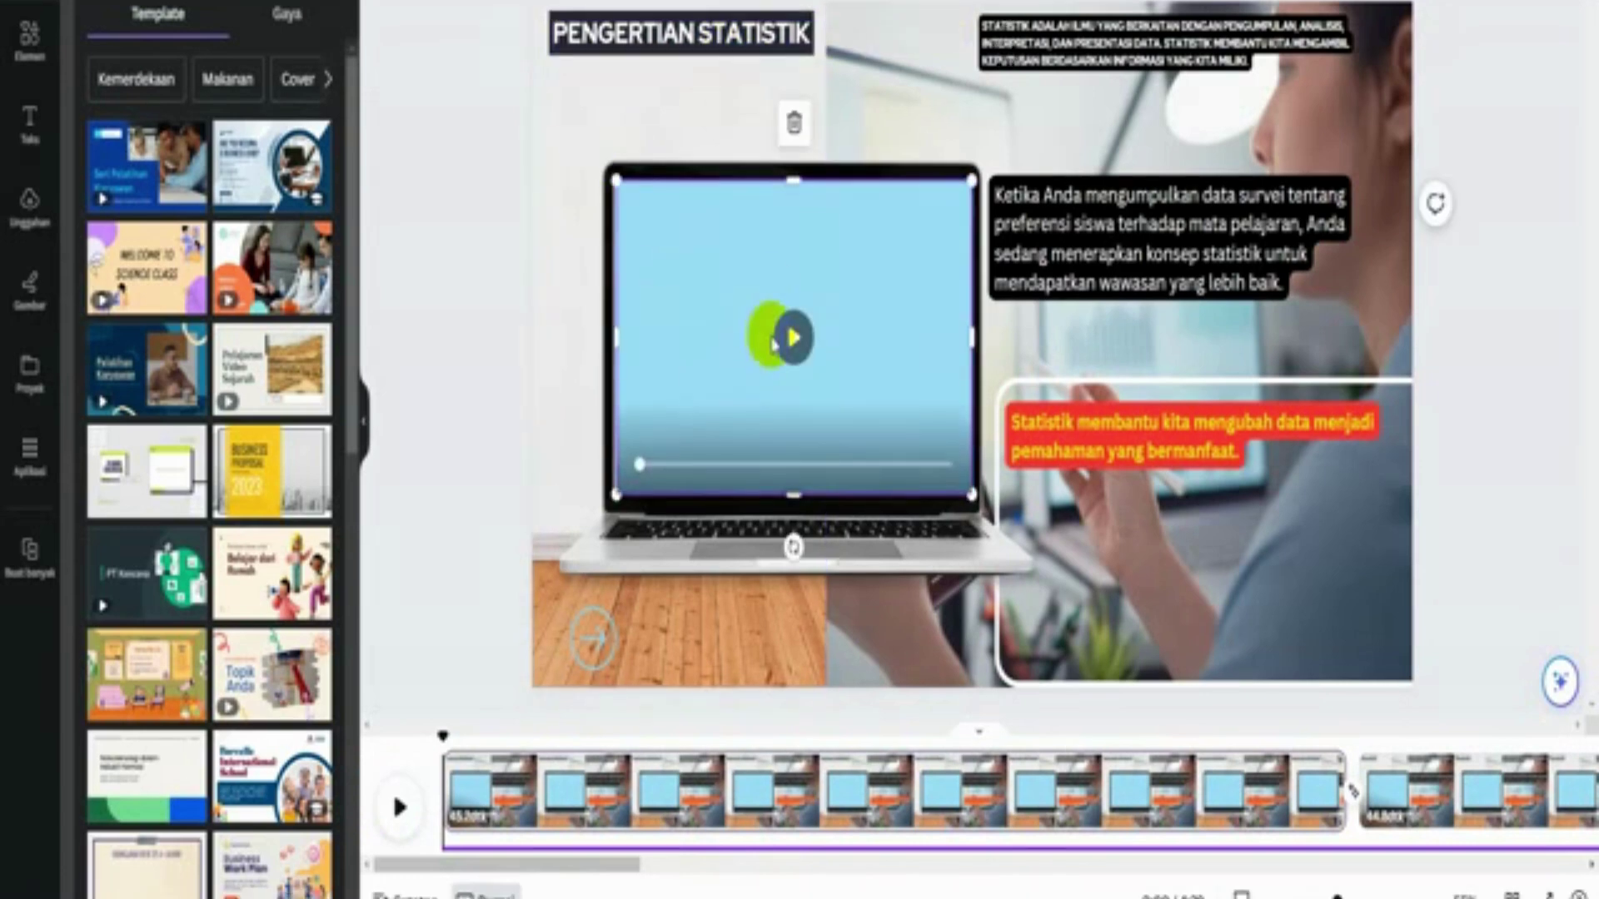
left_click(416, 812)
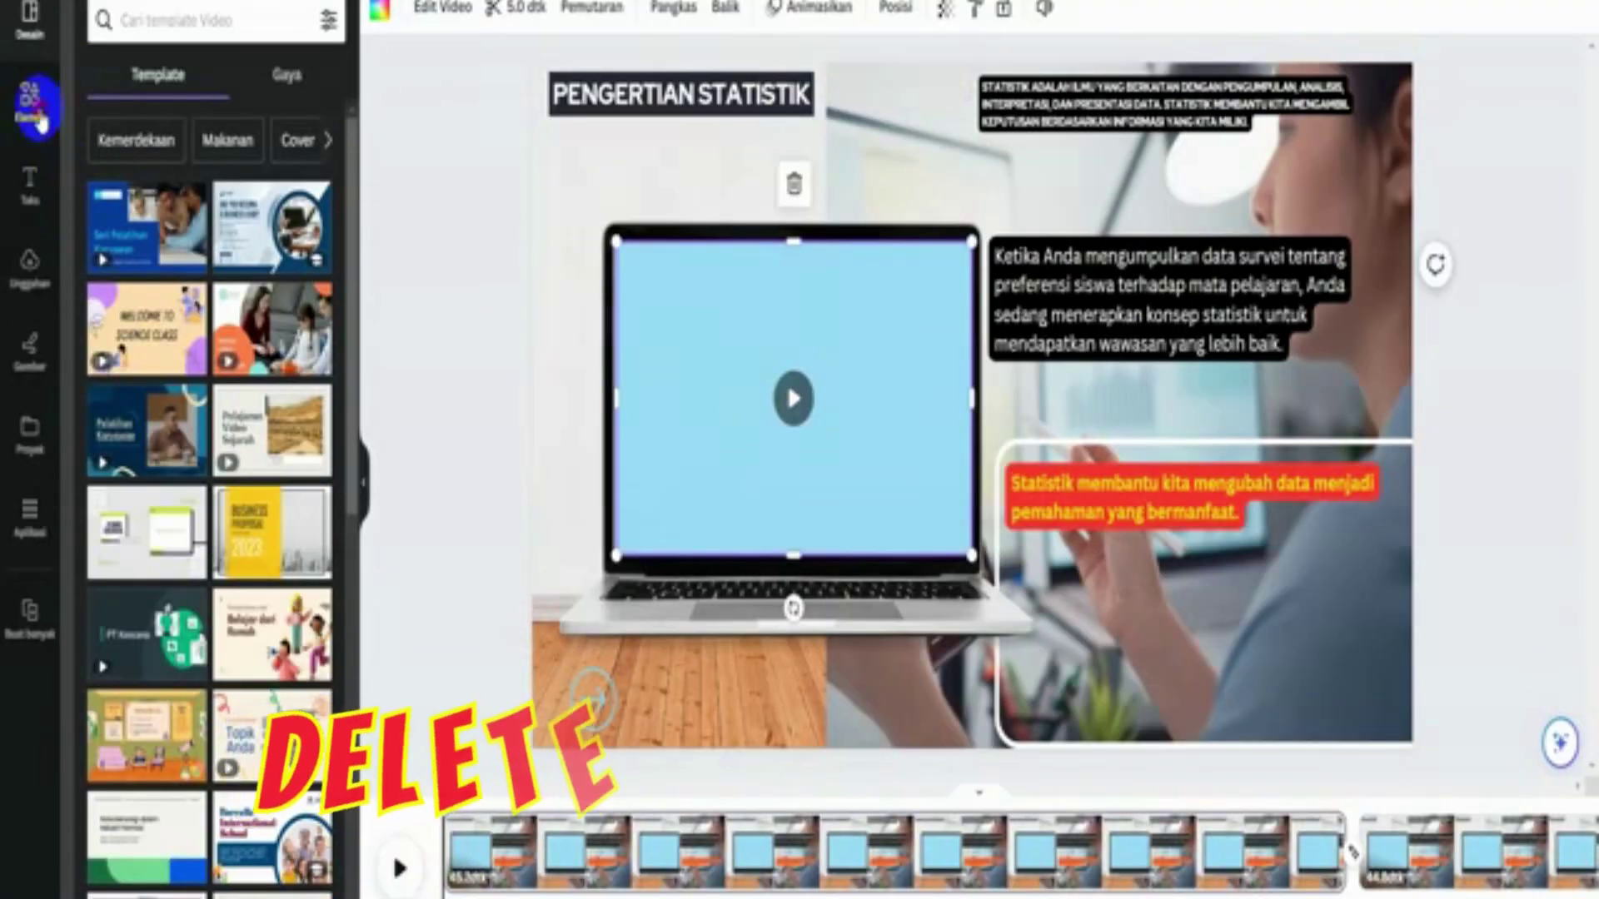
- Search the elements for Analisis data and limit the results to videos
left_click(37, 112)
left_click(164, 21)
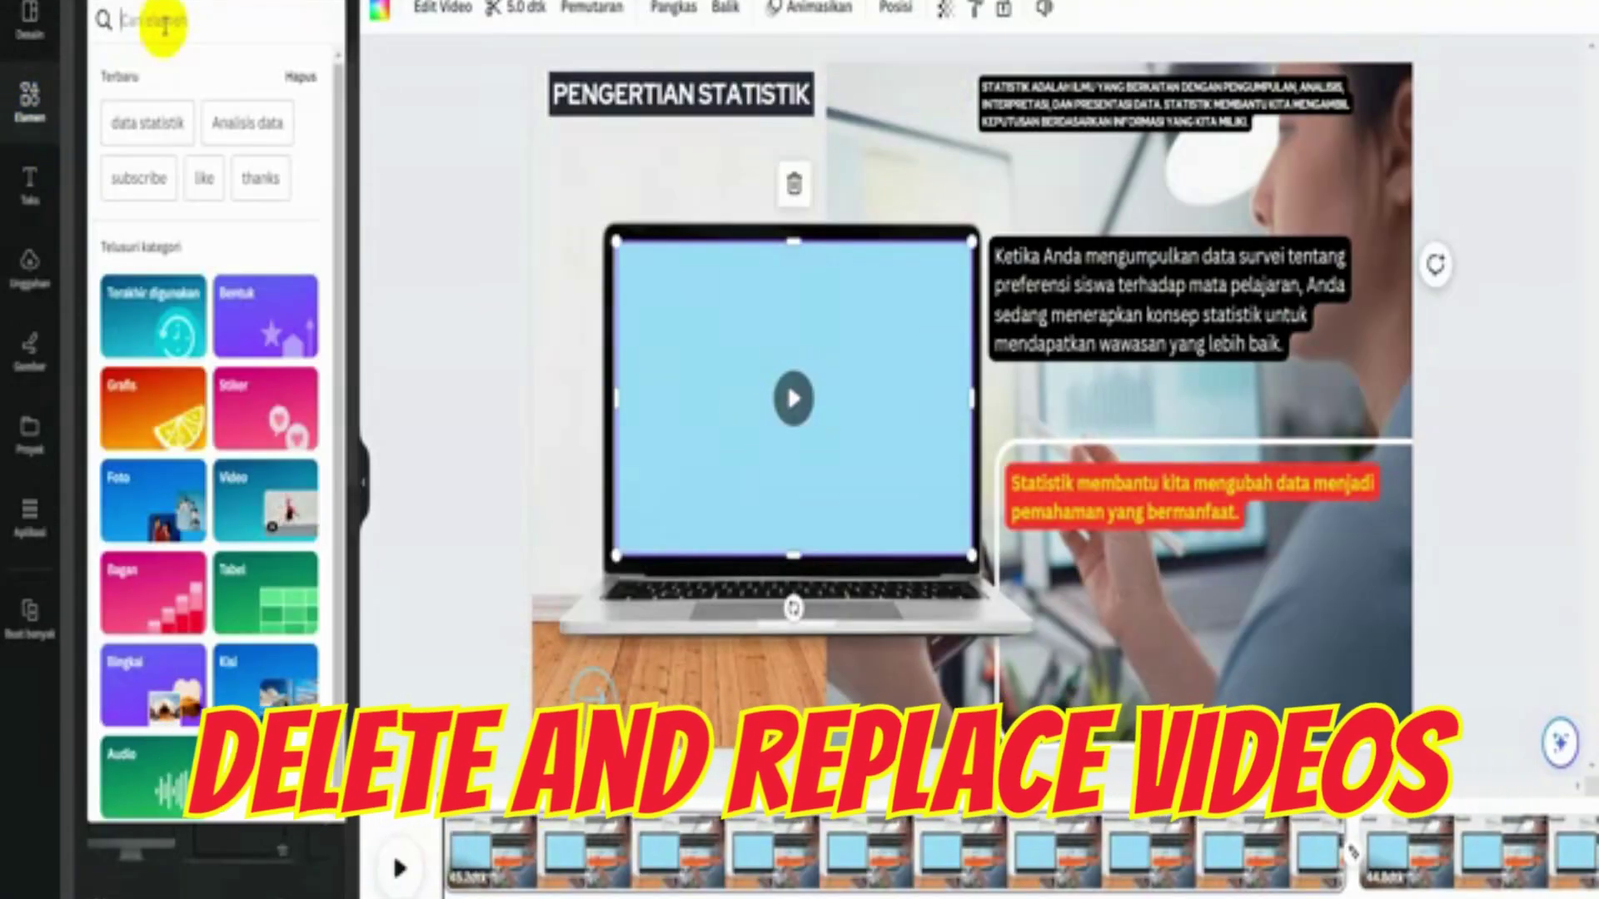
left_click(243, 123)
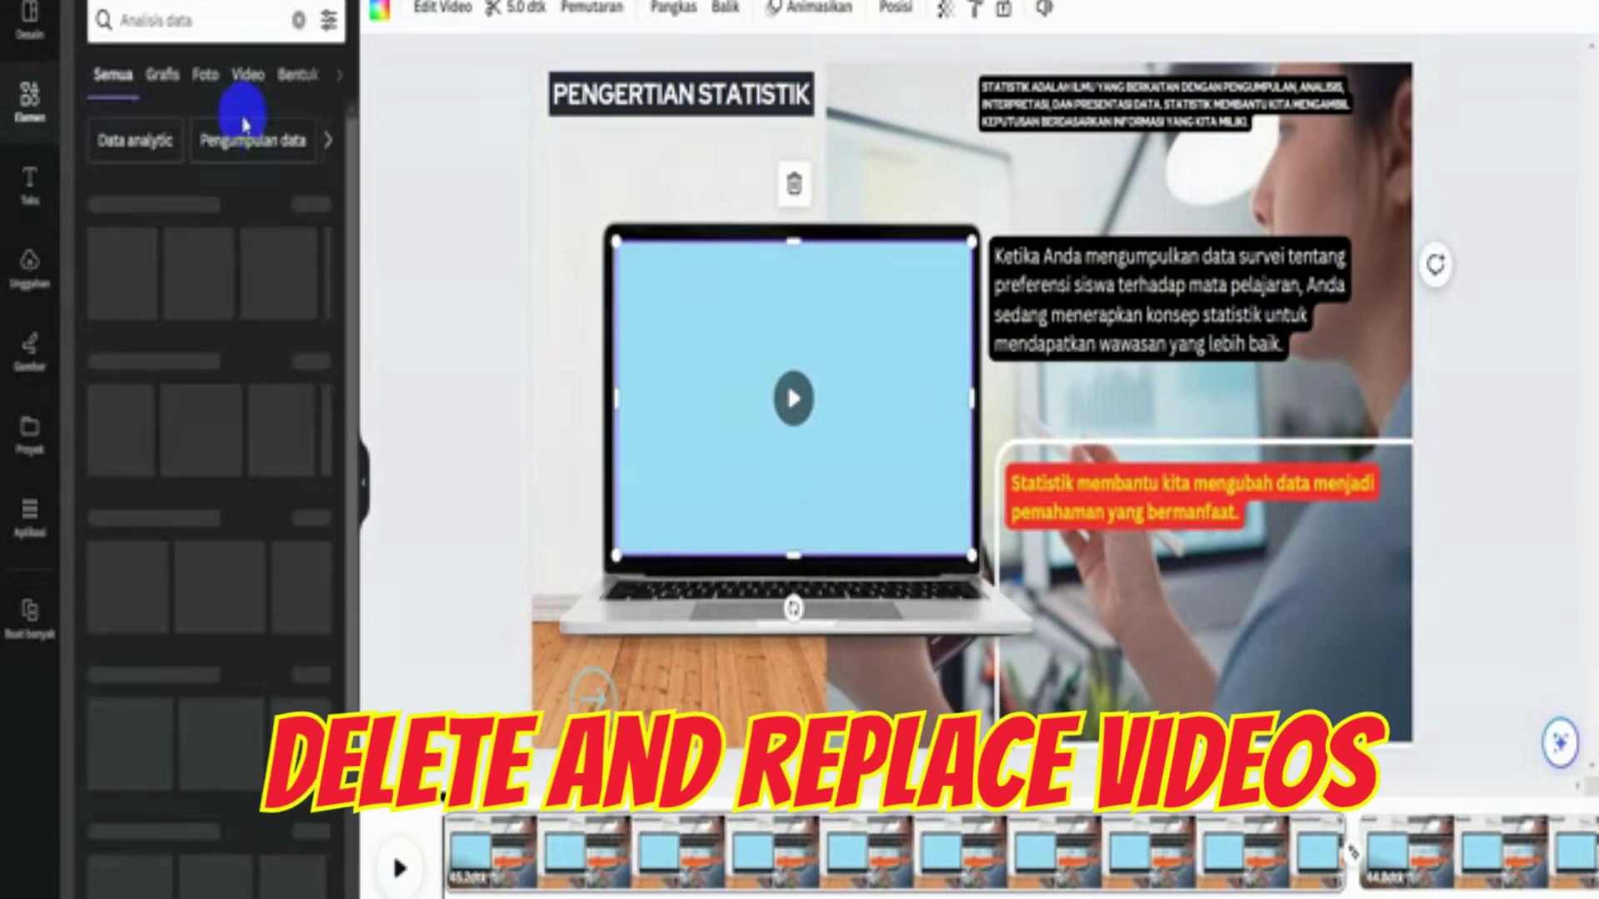
left_click(243, 75)
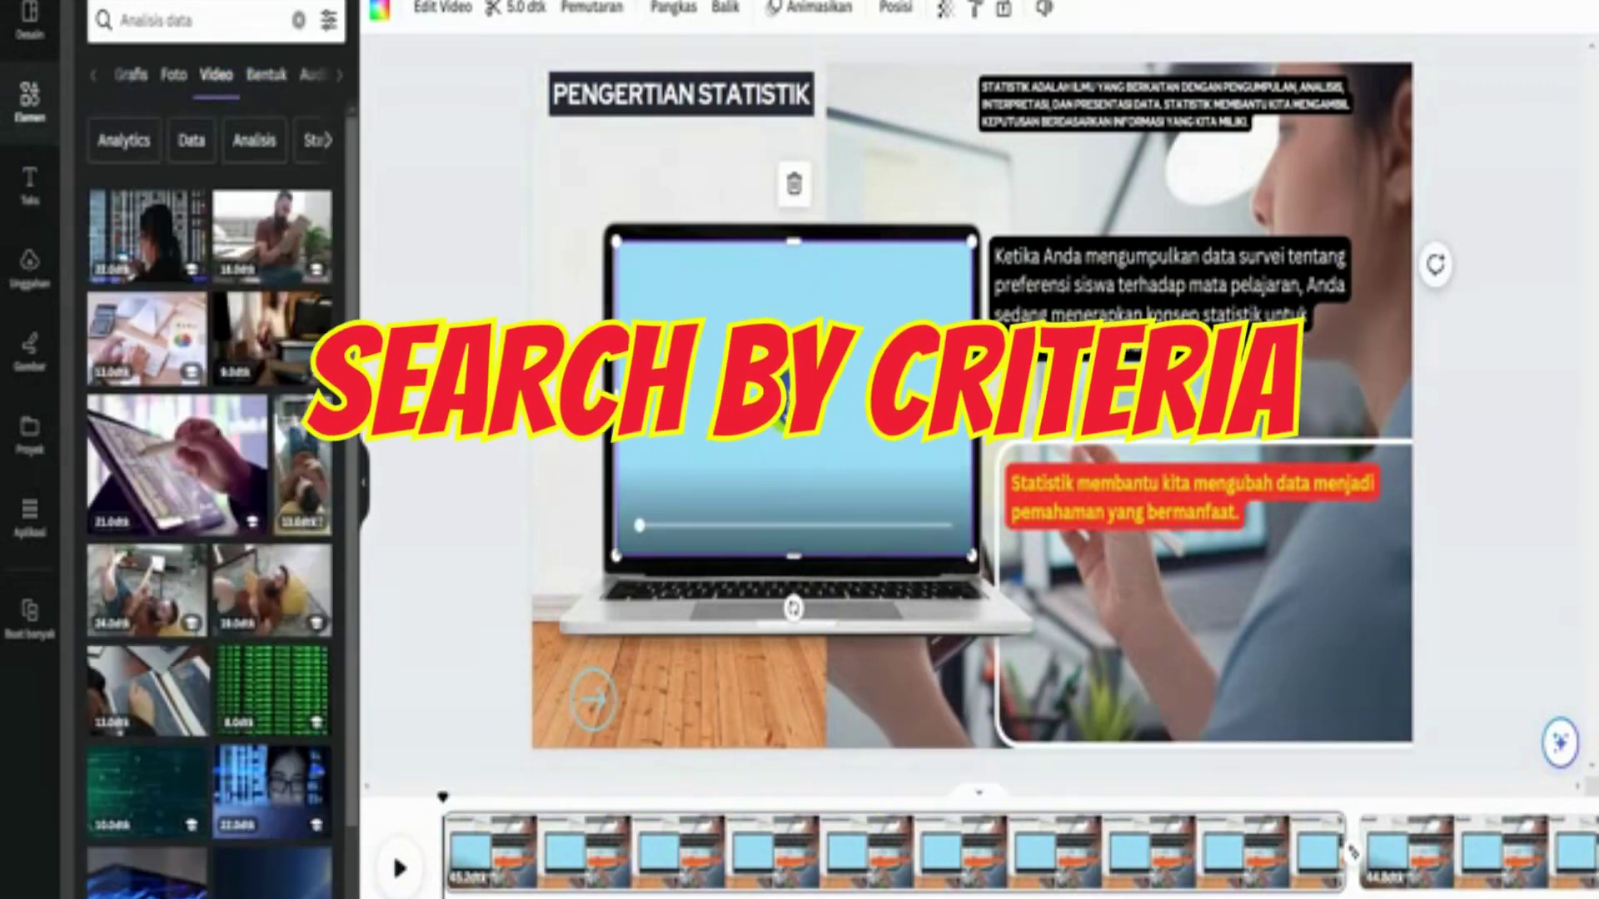
- Delete the placeholder video from the laptop frame while keeping the frame itself
left_click(793, 185)
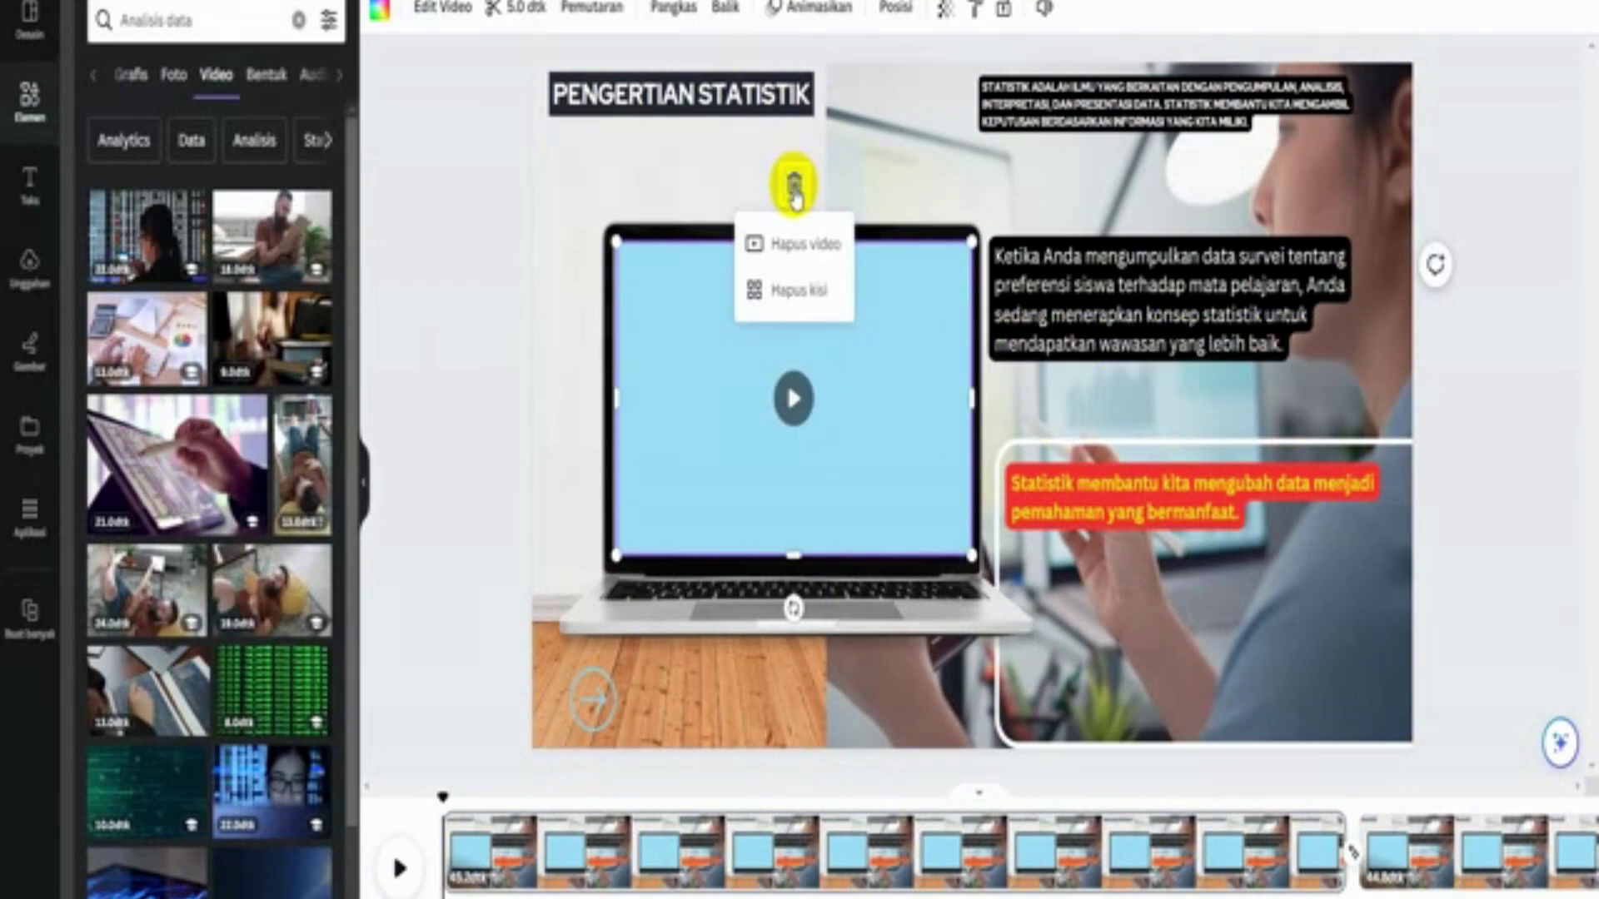
left_click(800, 244)
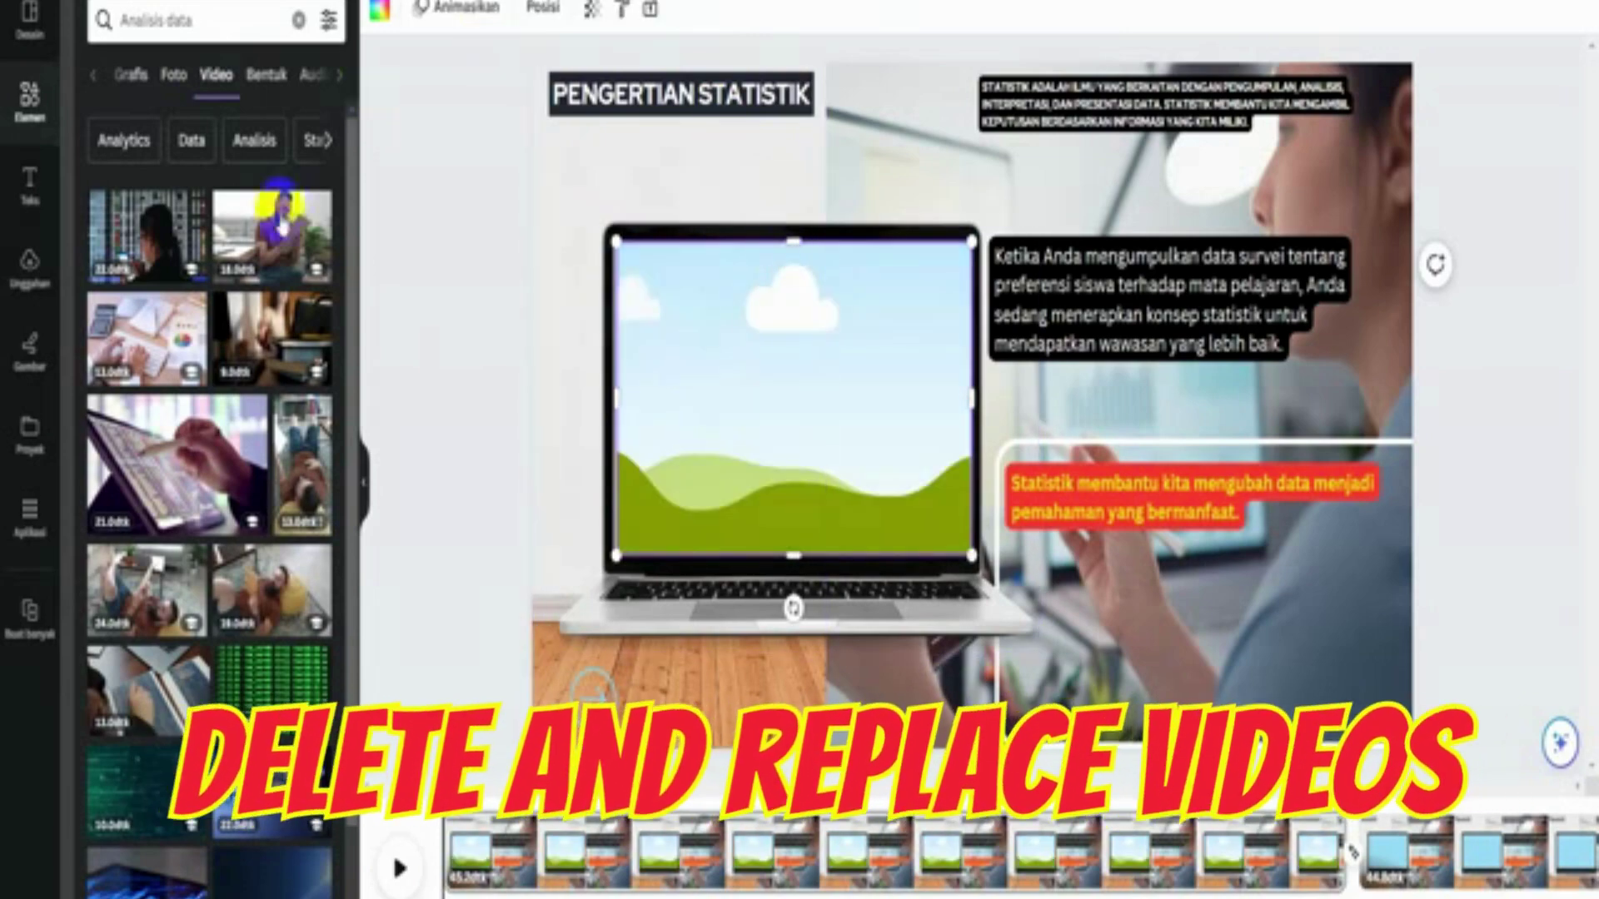
left_click(660, 580)
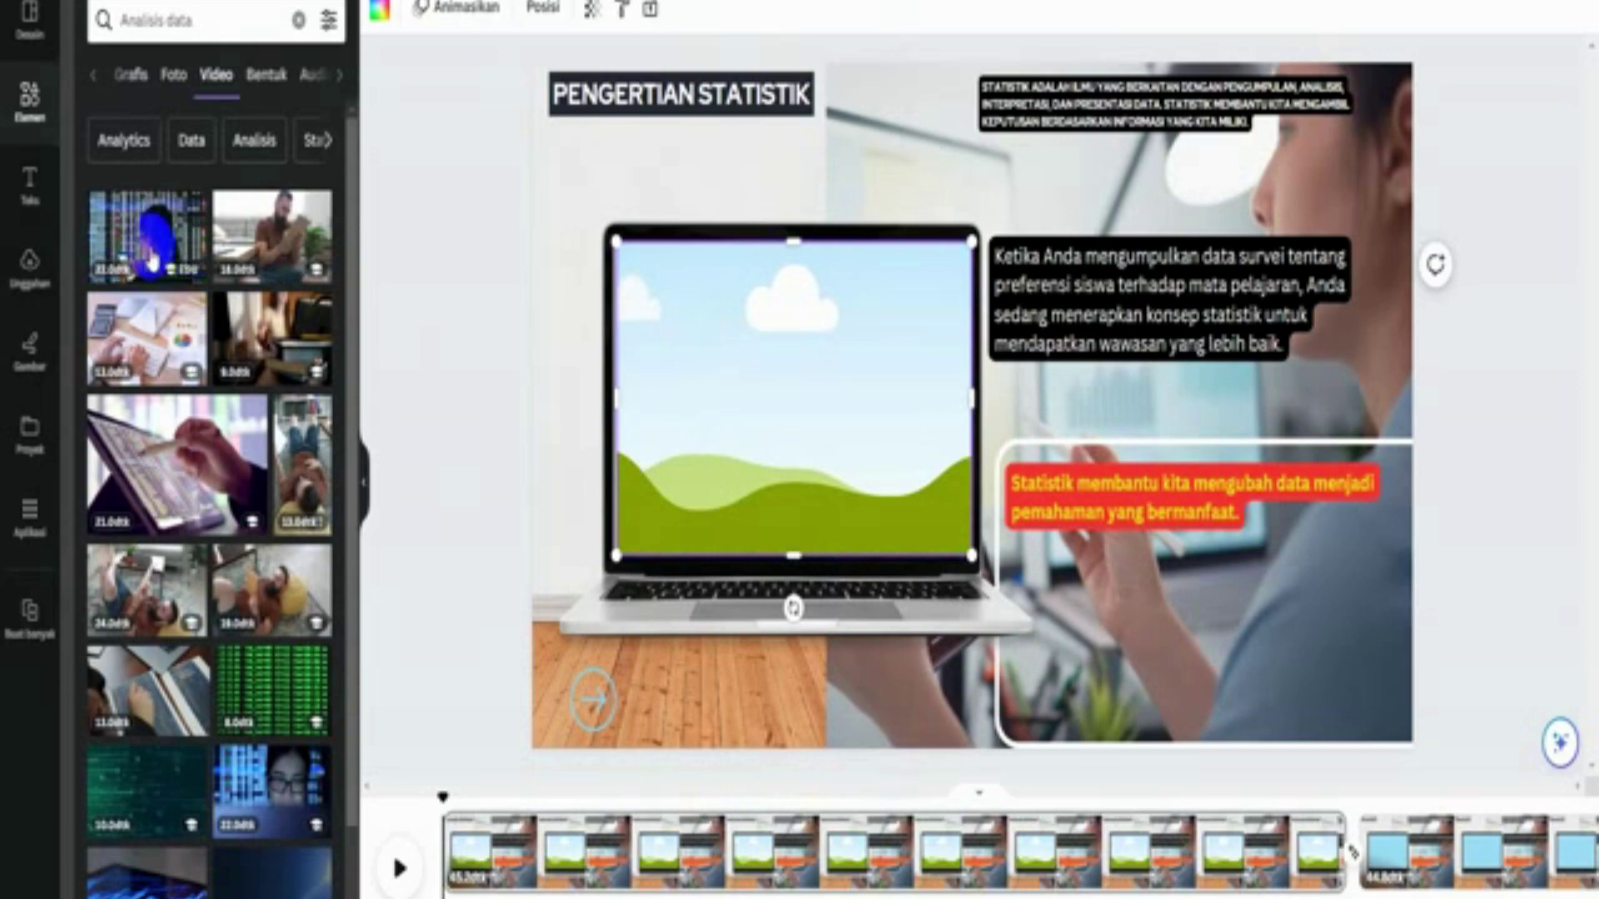
- Add the 22-second clip of the woman facing a data board, shrink it, fit it into the laptop frame and play the page
left_click(152, 260)
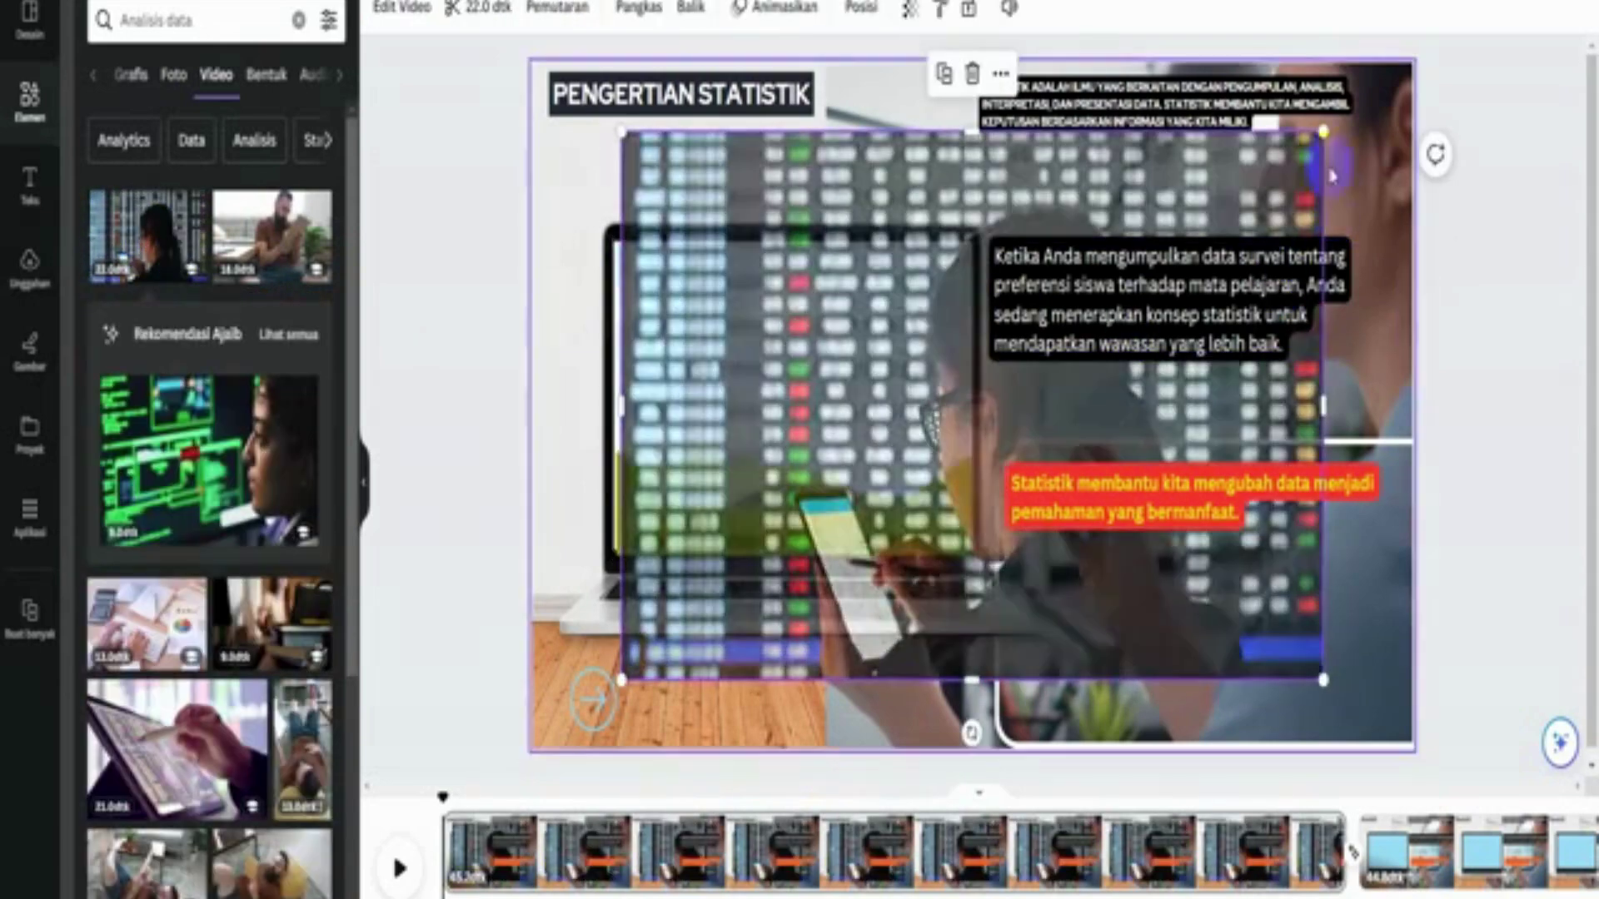
left_click_drag(1324, 131, 949, 337)
left_click_drag(849, 517, 851, 385)
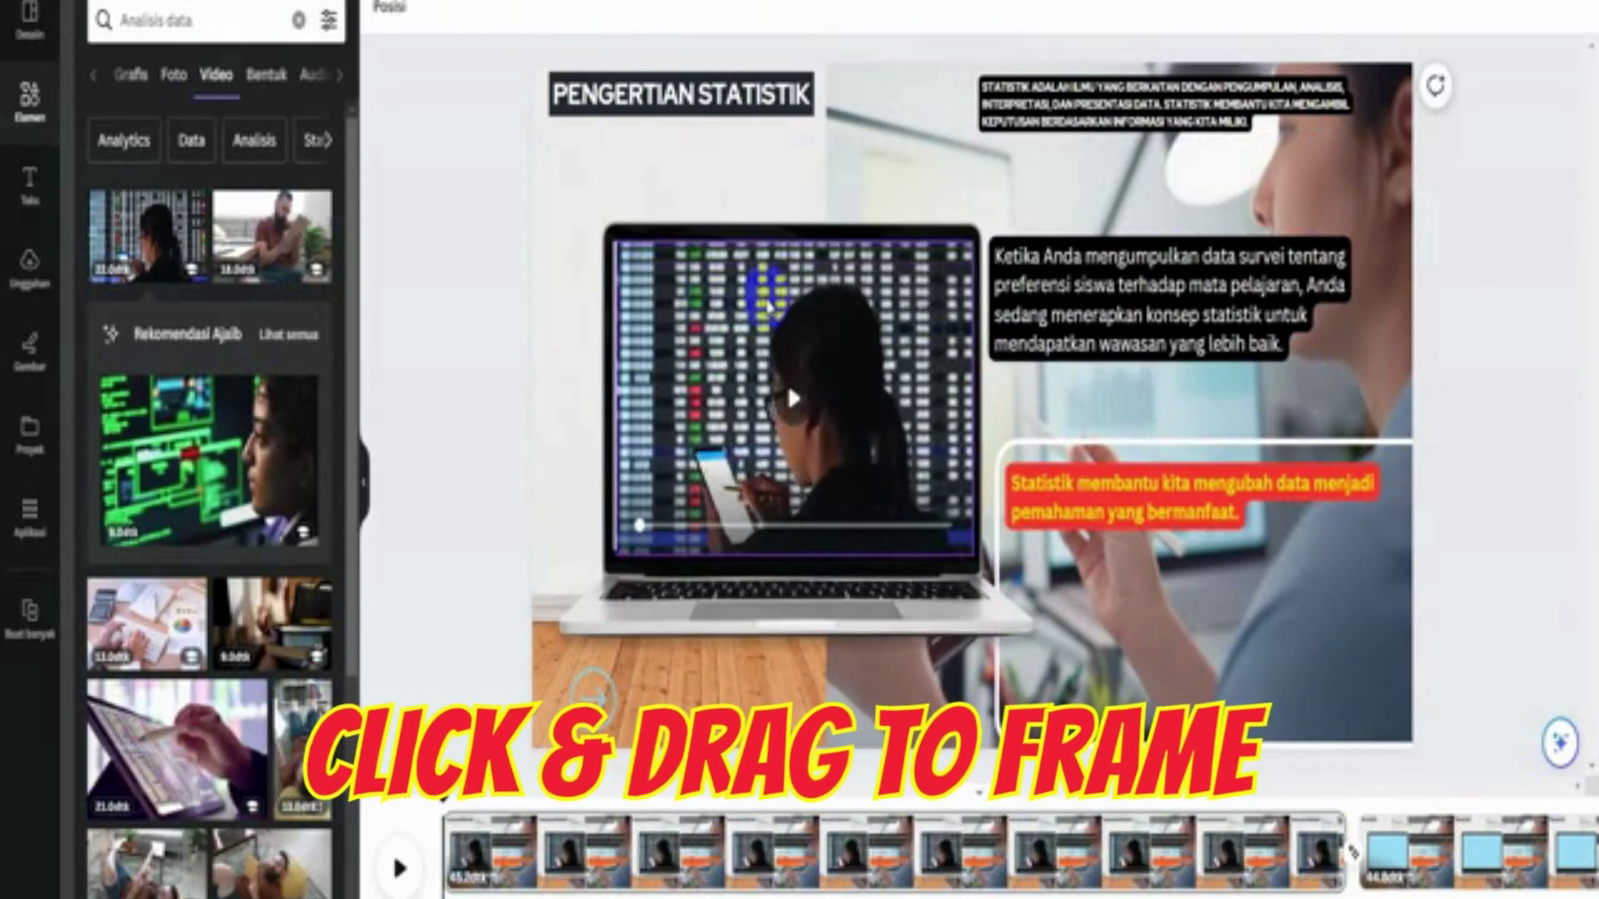
left_click(799, 413)
left_click(398, 866)
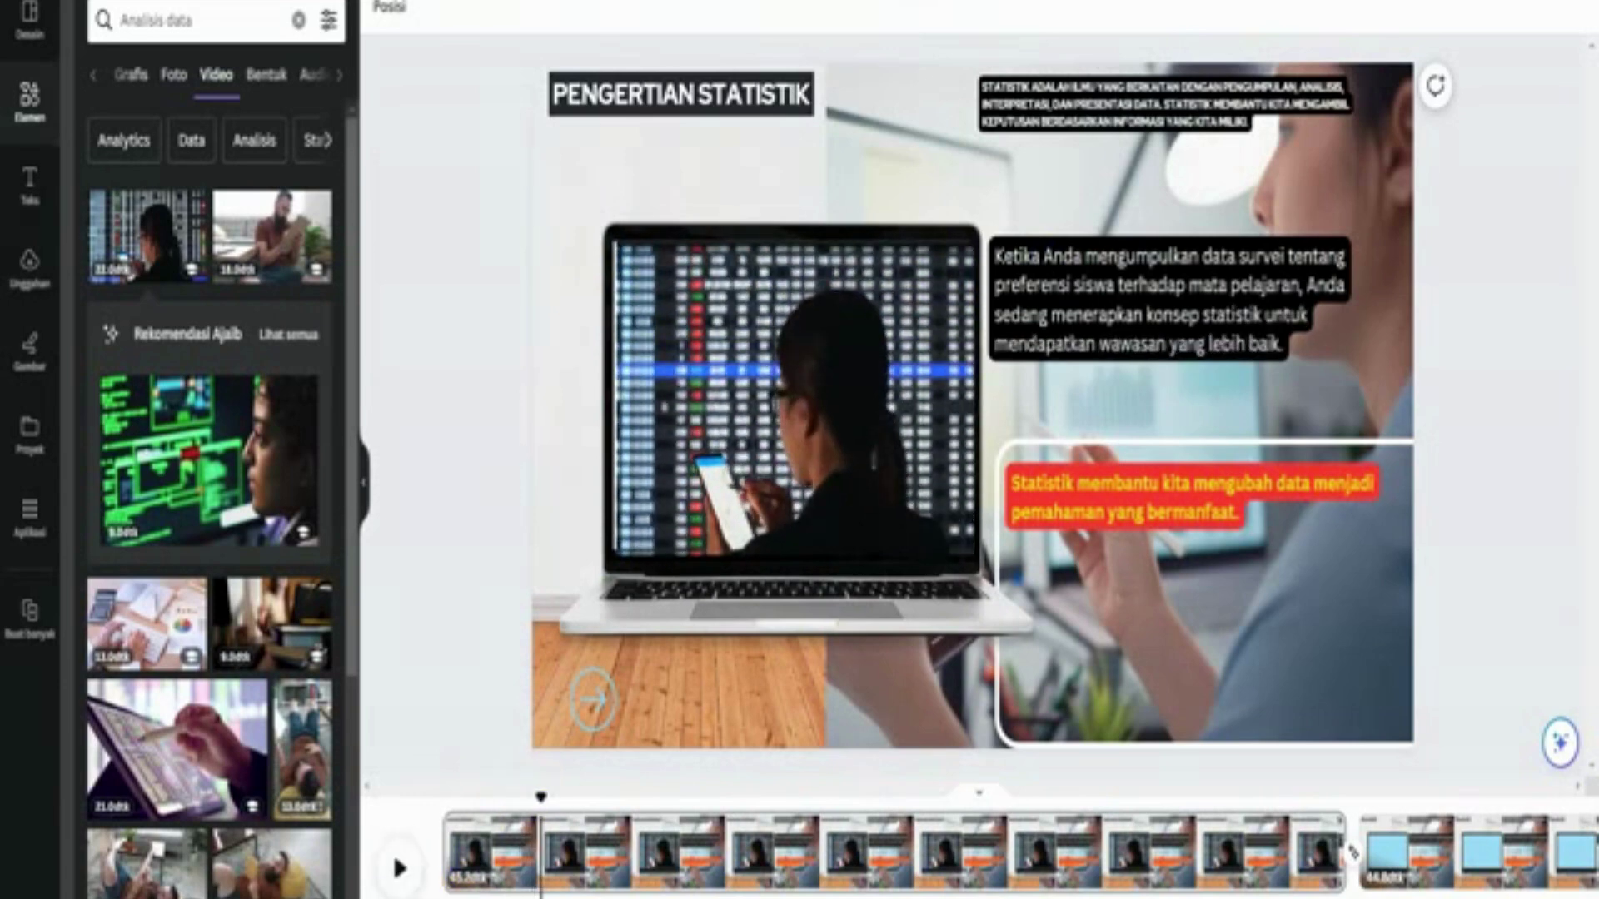
- Set the font size of the Isi Materi paragraph on the Pengertian Statistik page to 20
left_click(567, 6)
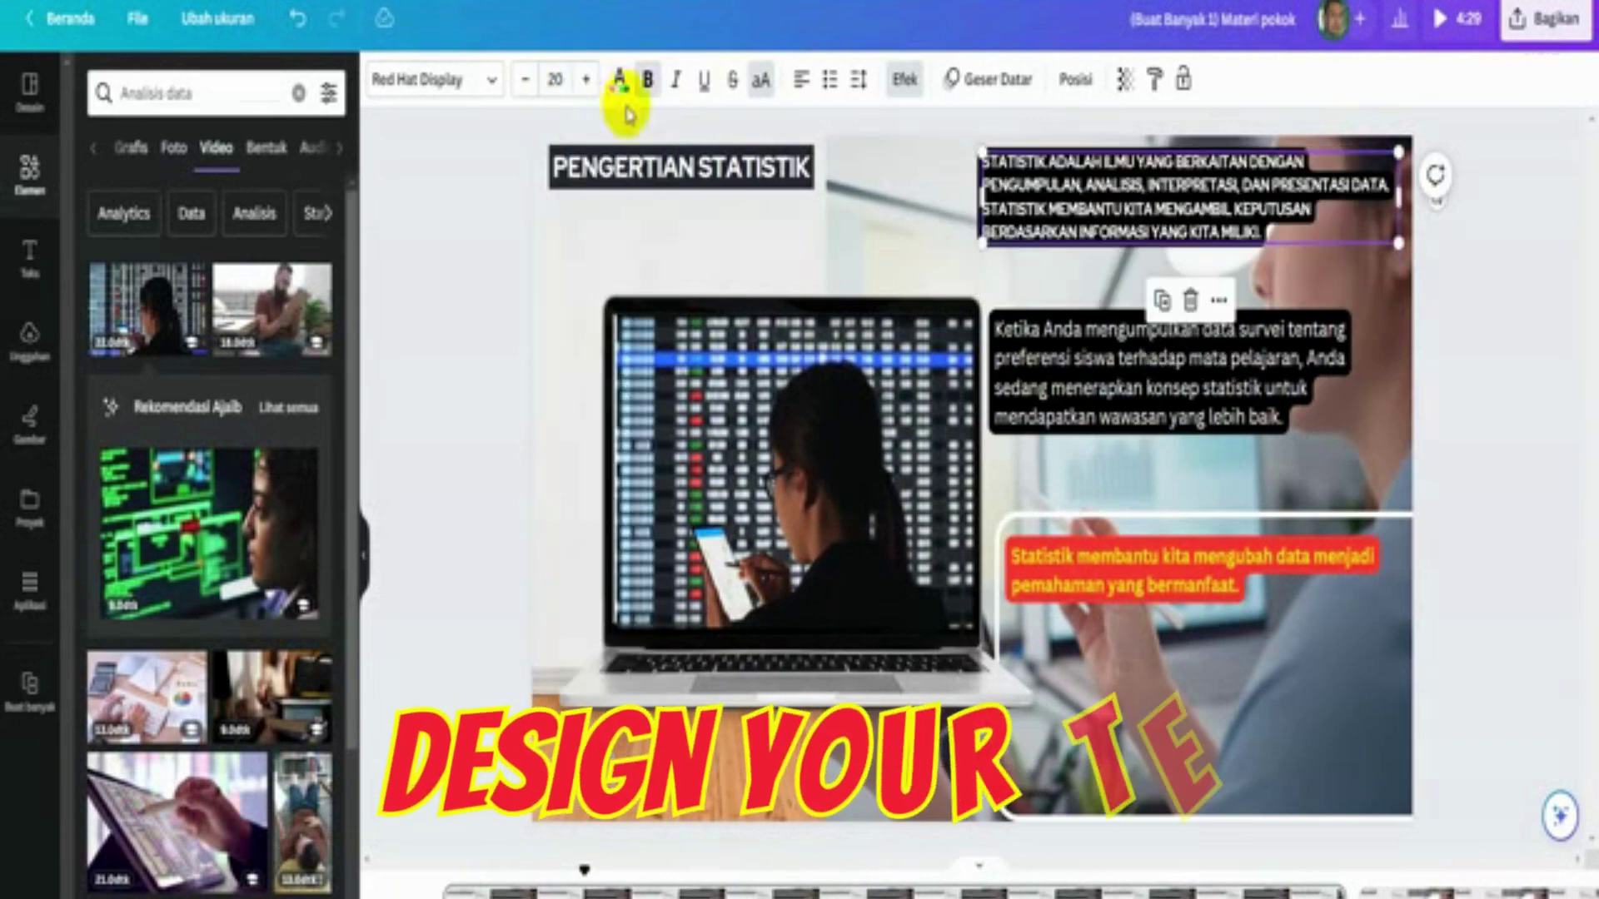
- Increase the font size of the uppercase definition paragraph on the Pengertian Statistik page to 24
left_click(587, 82)
left_click(587, 82)
left_click(587, 81)
left_click(587, 81)
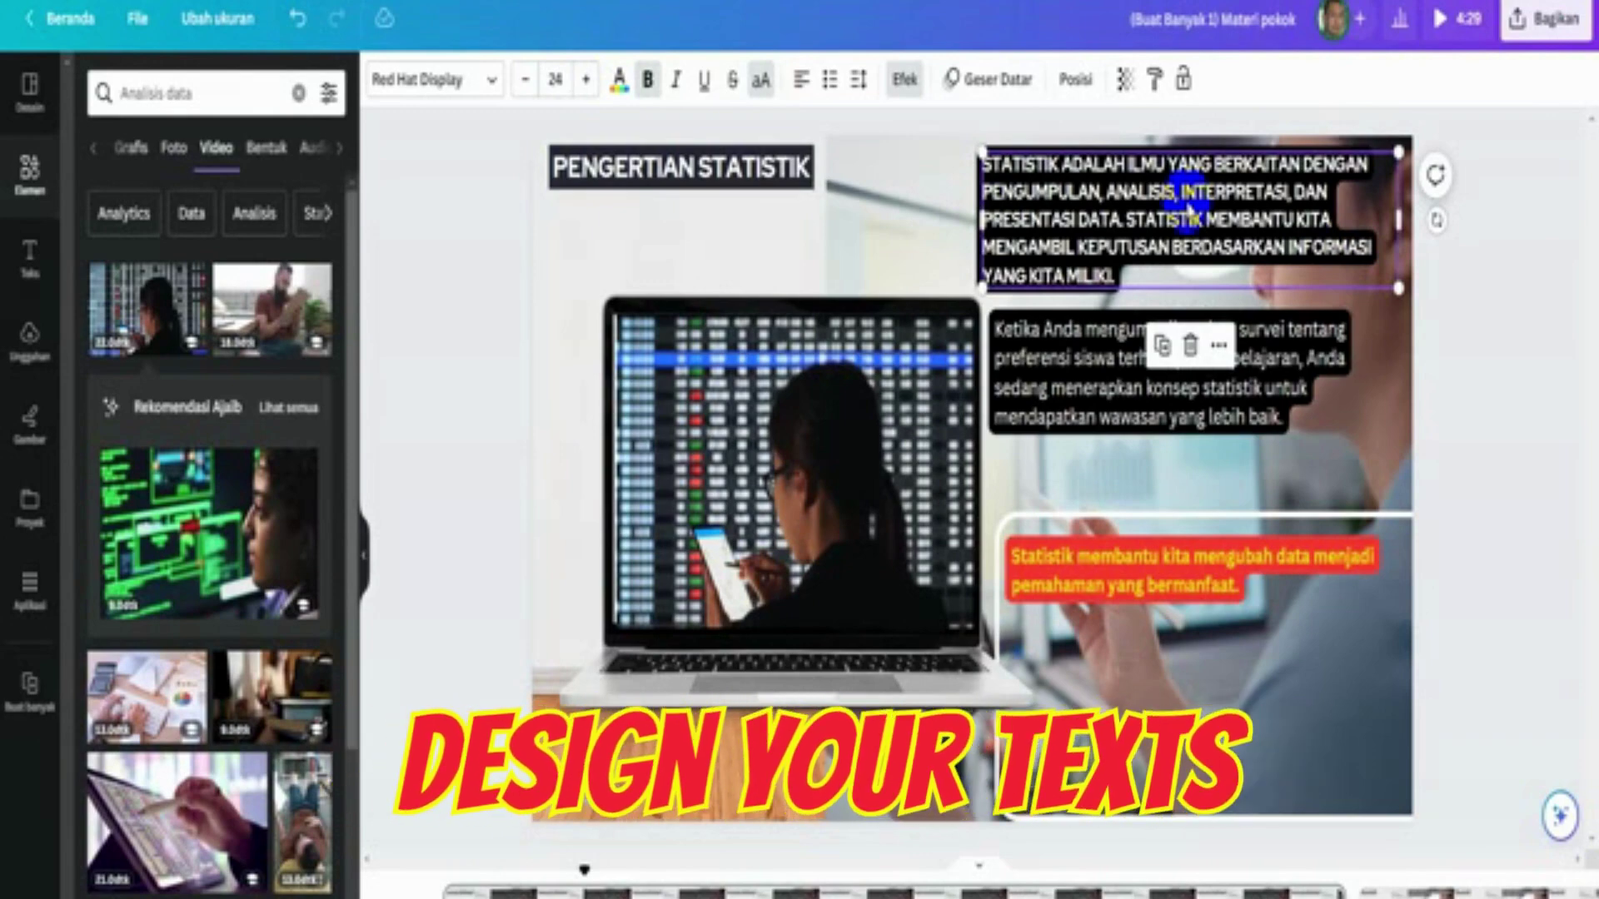
- Enlarge the font of the example paragraph beginning "Ketika Anda mengumpulkan data survei" by four size increments
left_click(1254, 317)
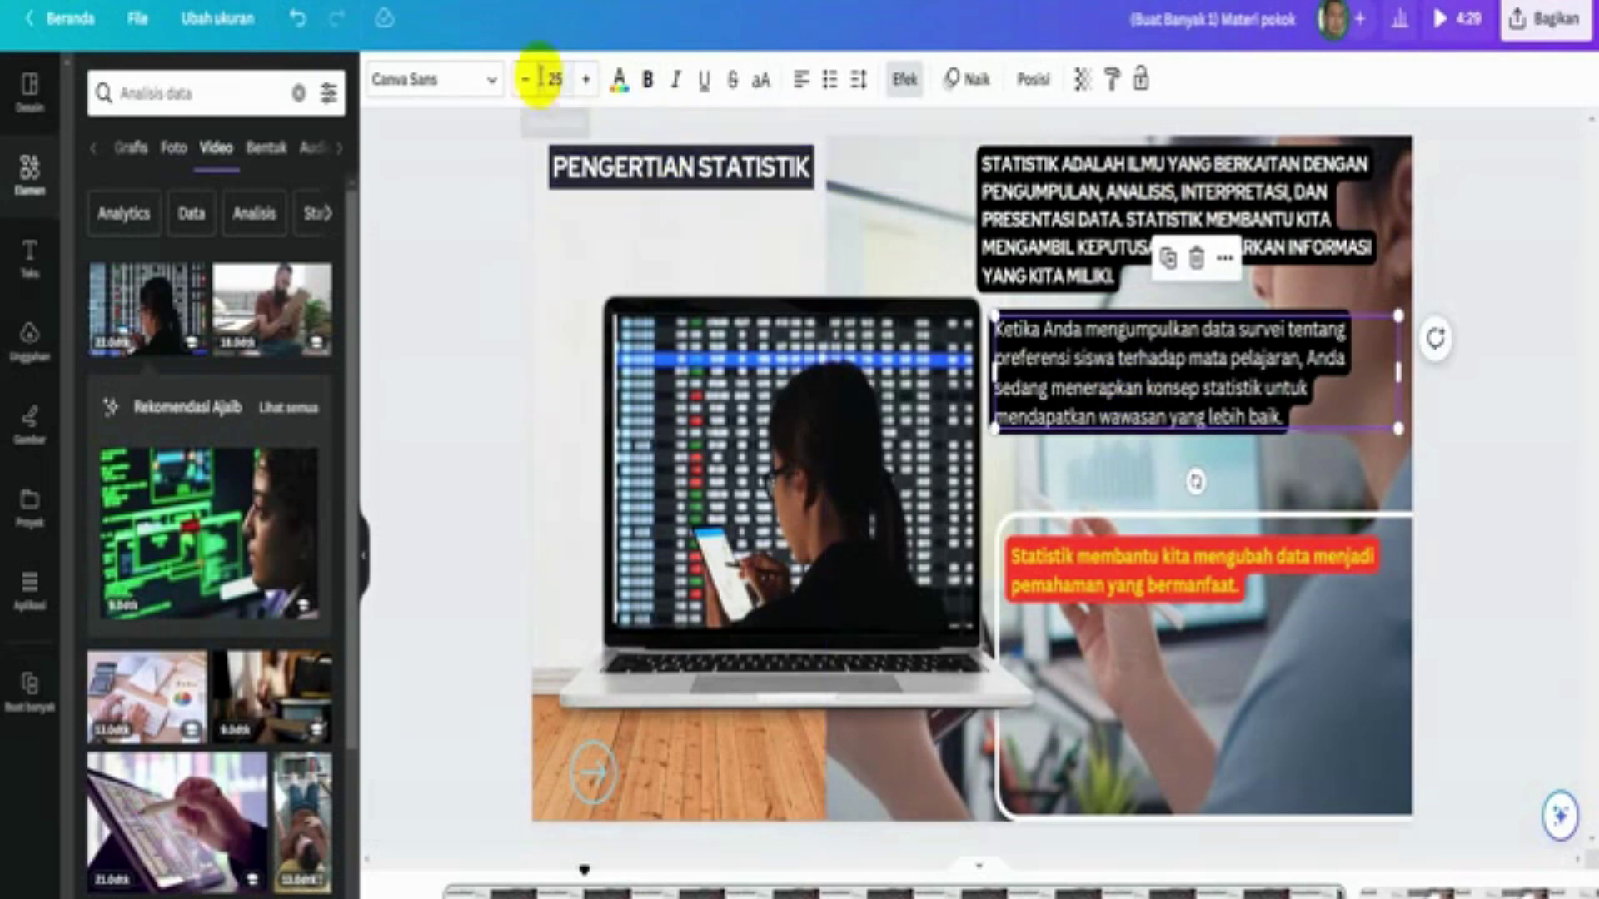
left_click(590, 81)
left_click(589, 82)
left_click(589, 81)
left_click(589, 81)
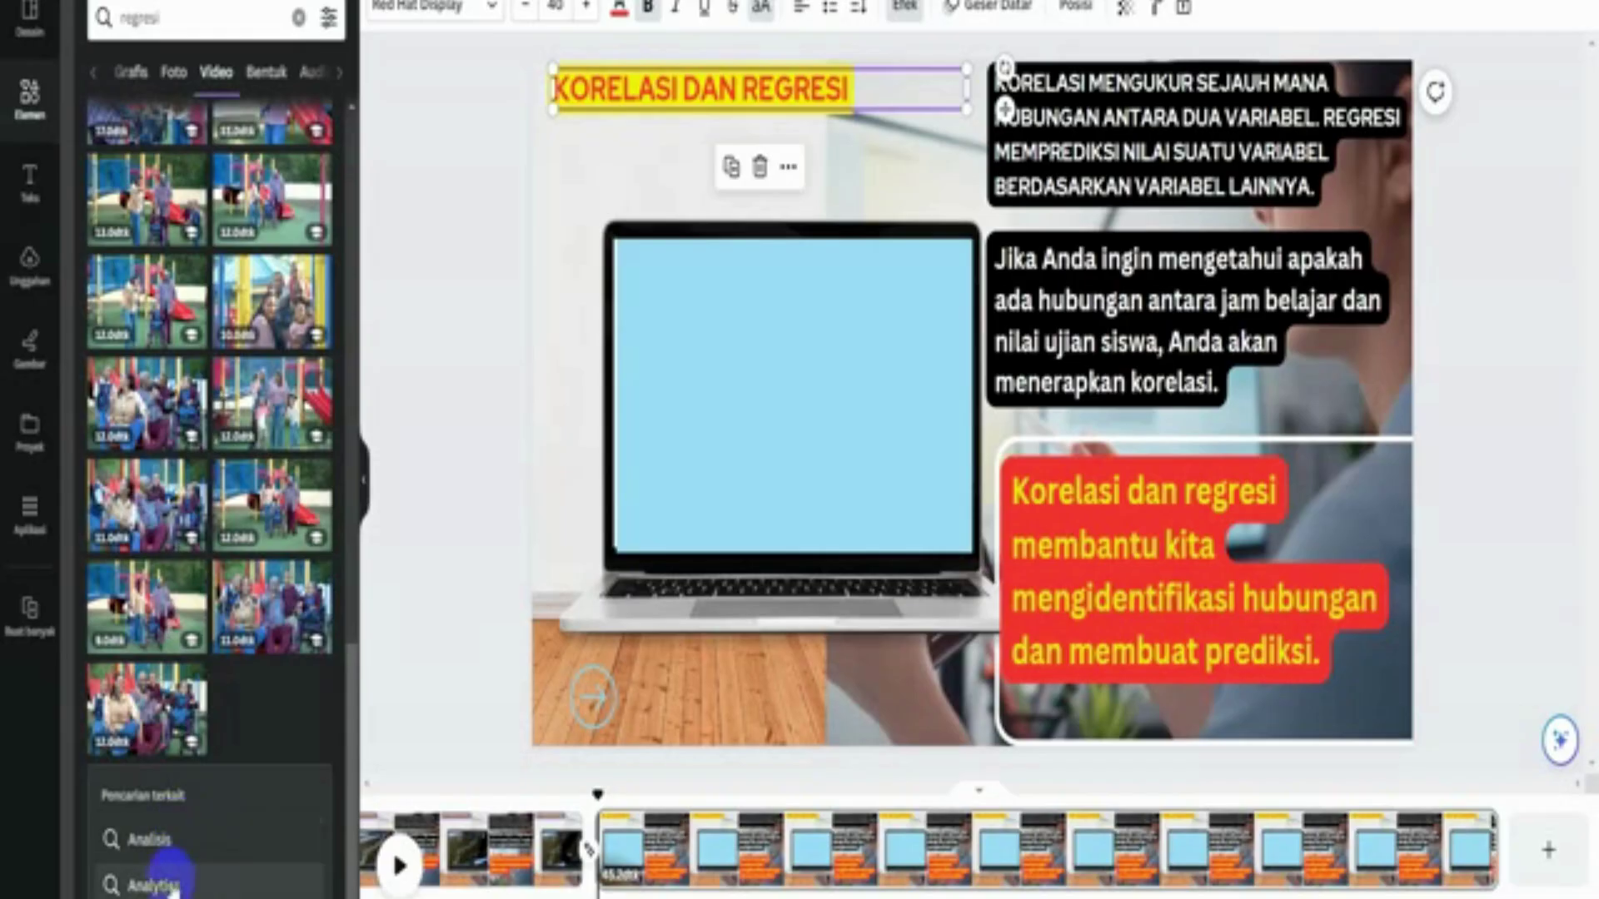
- Find Analytics videos and place the 18-second clip of the bearded man at a chart screen into the Korelasi dan Regresi laptop frame
left_click(150, 864)
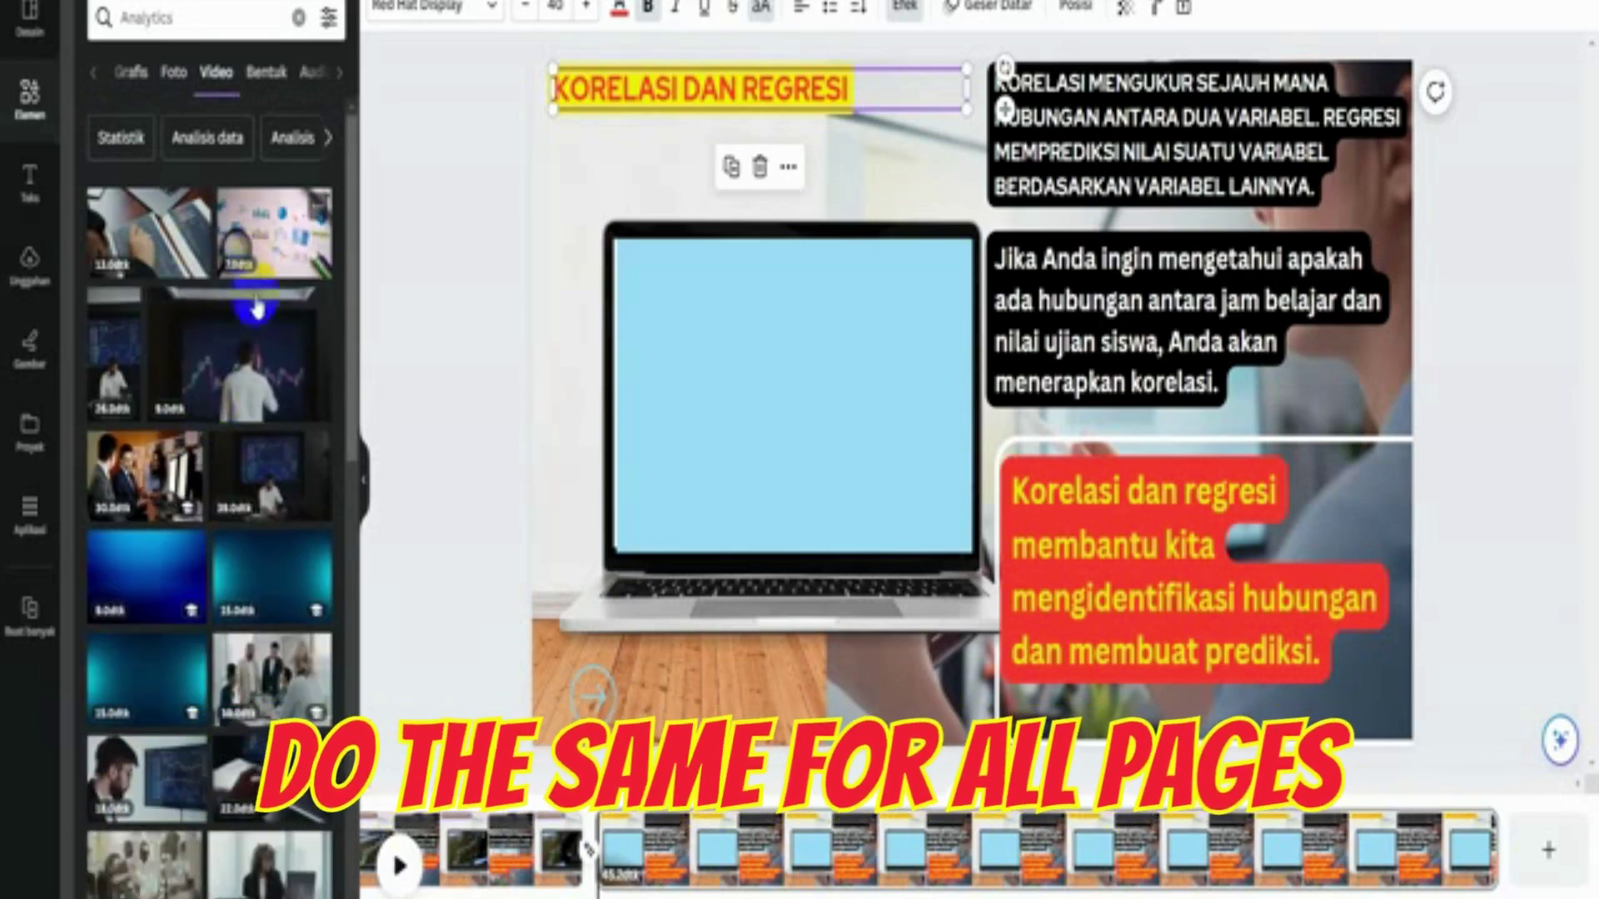
scroll(258, 358, "down", 4)
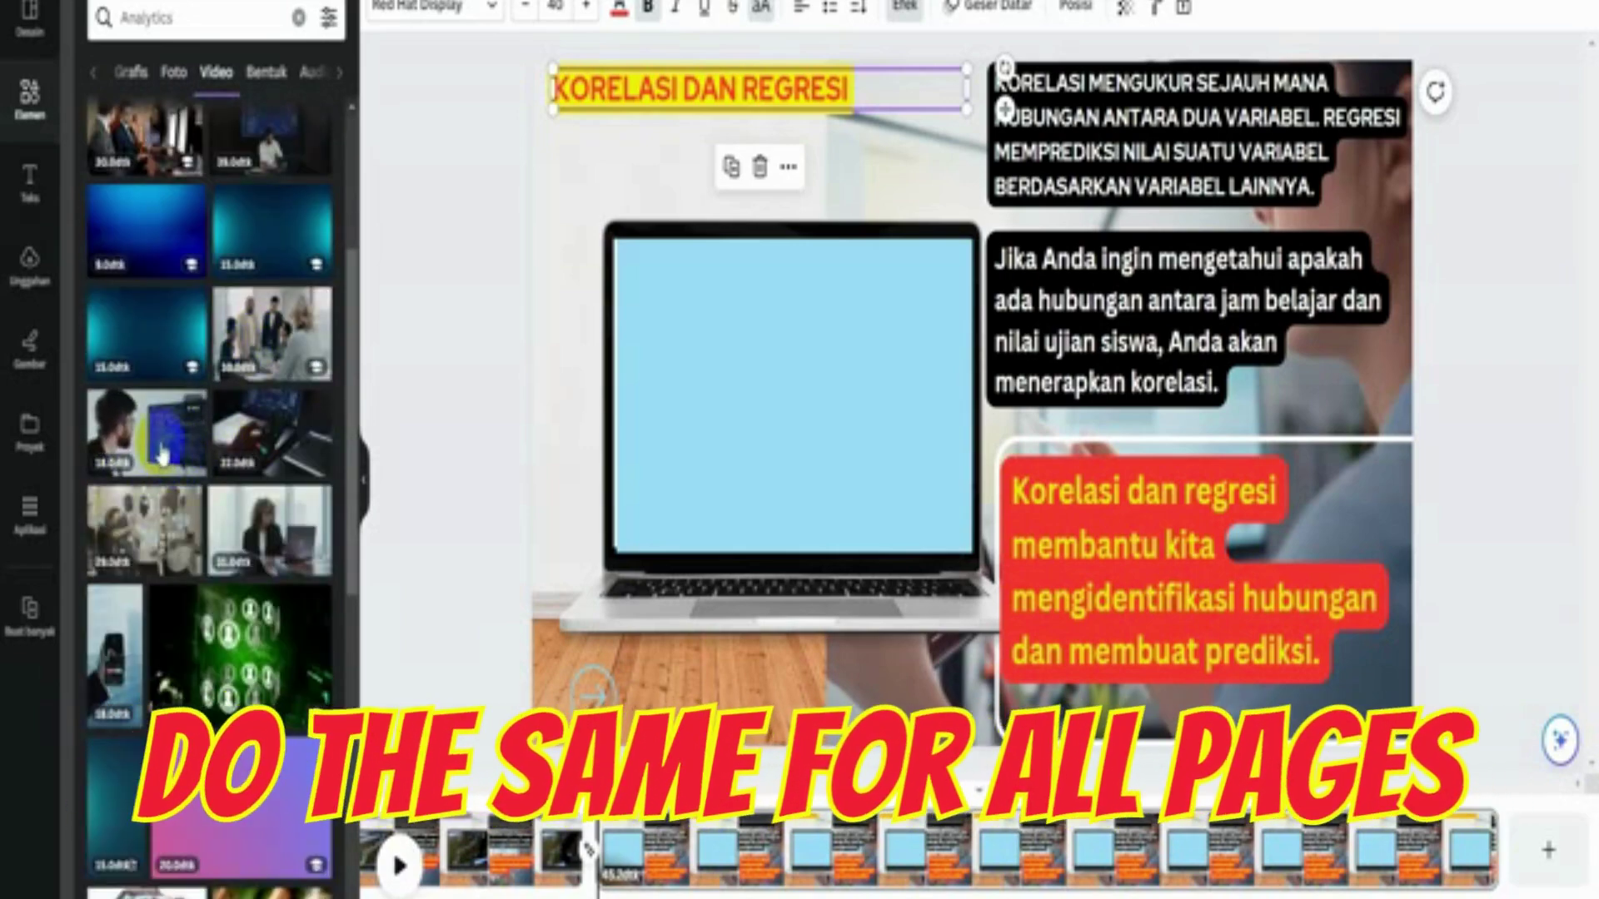
left_click(162, 453)
left_click_drag(666, 399, 721, 408)
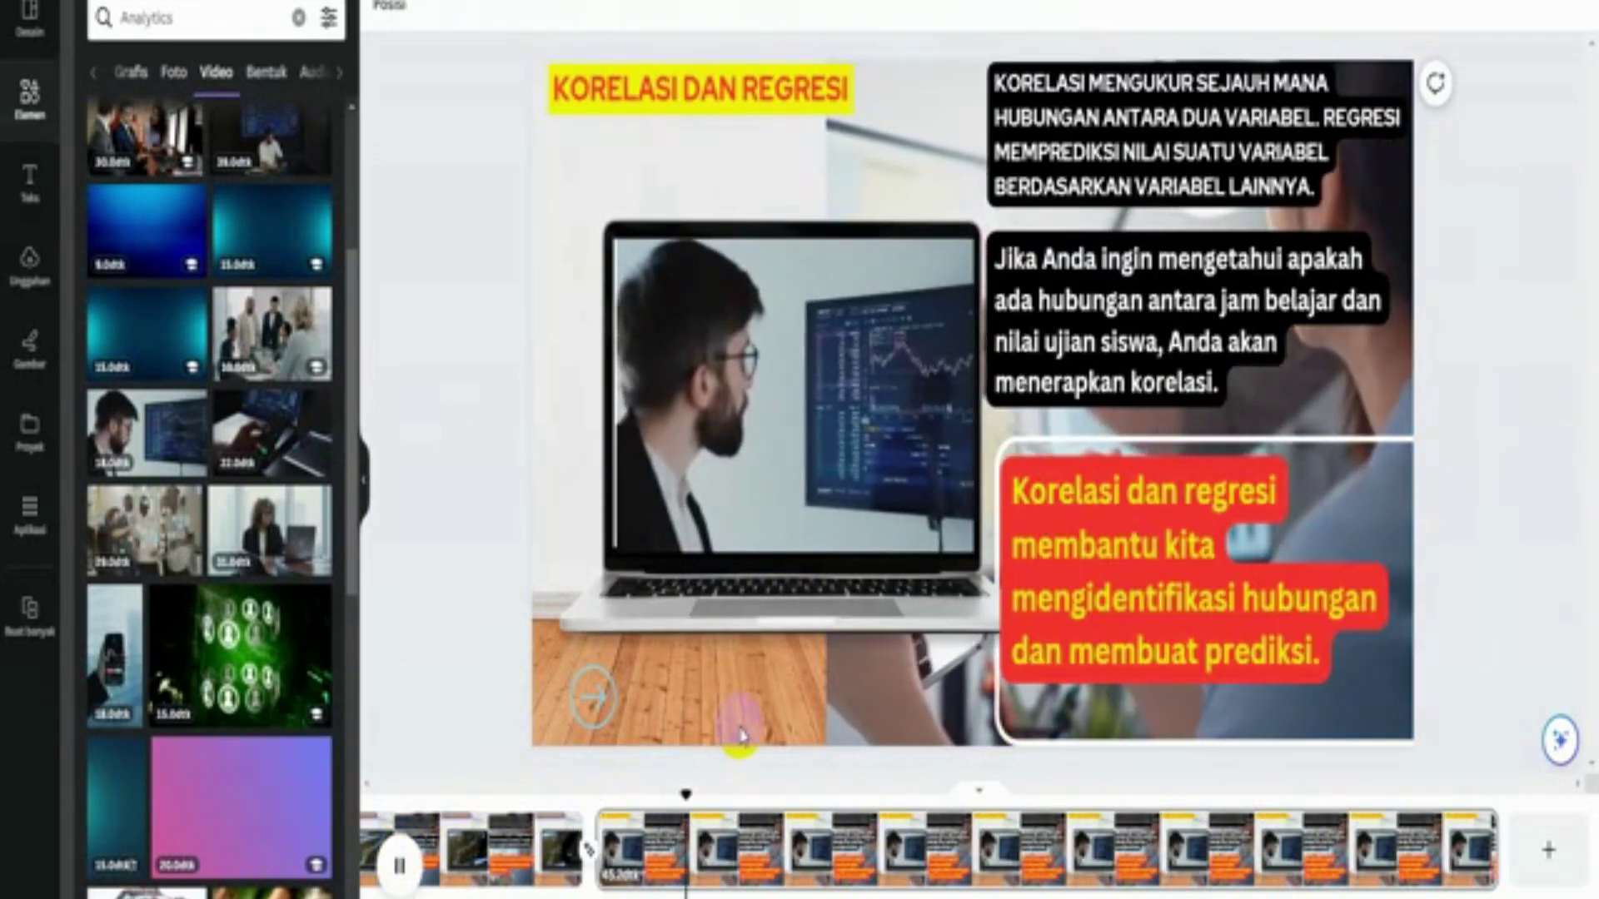
- Compare the durations of the background video and the laptop clip, then delete the background video from the Korelasi dan Regresi page
left_click(899, 720)
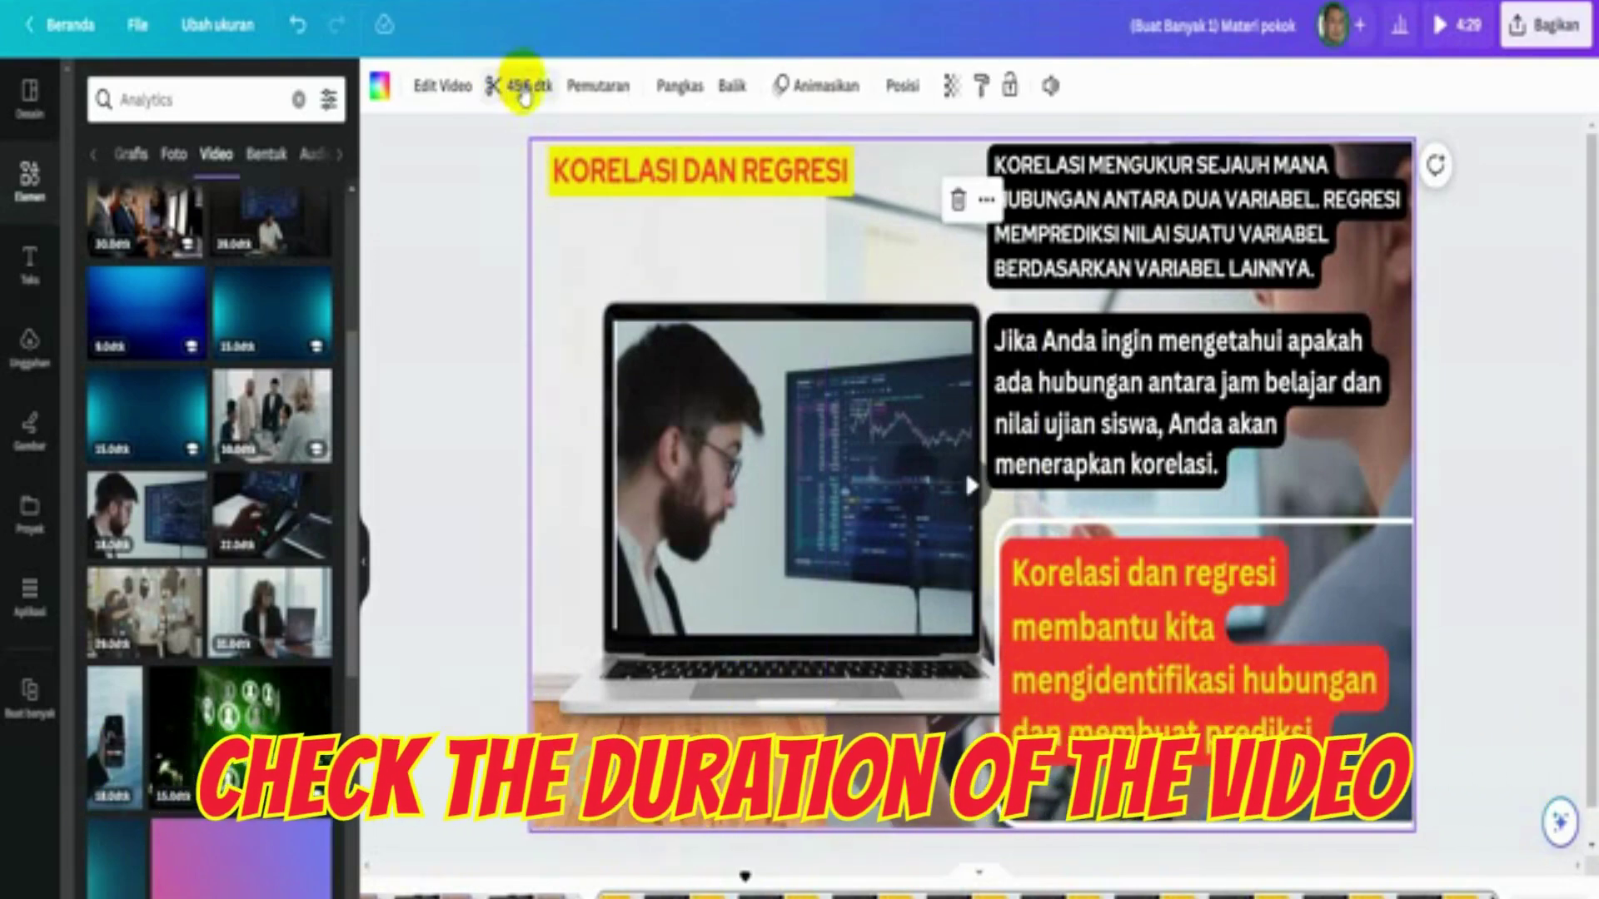
left_click(648, 406)
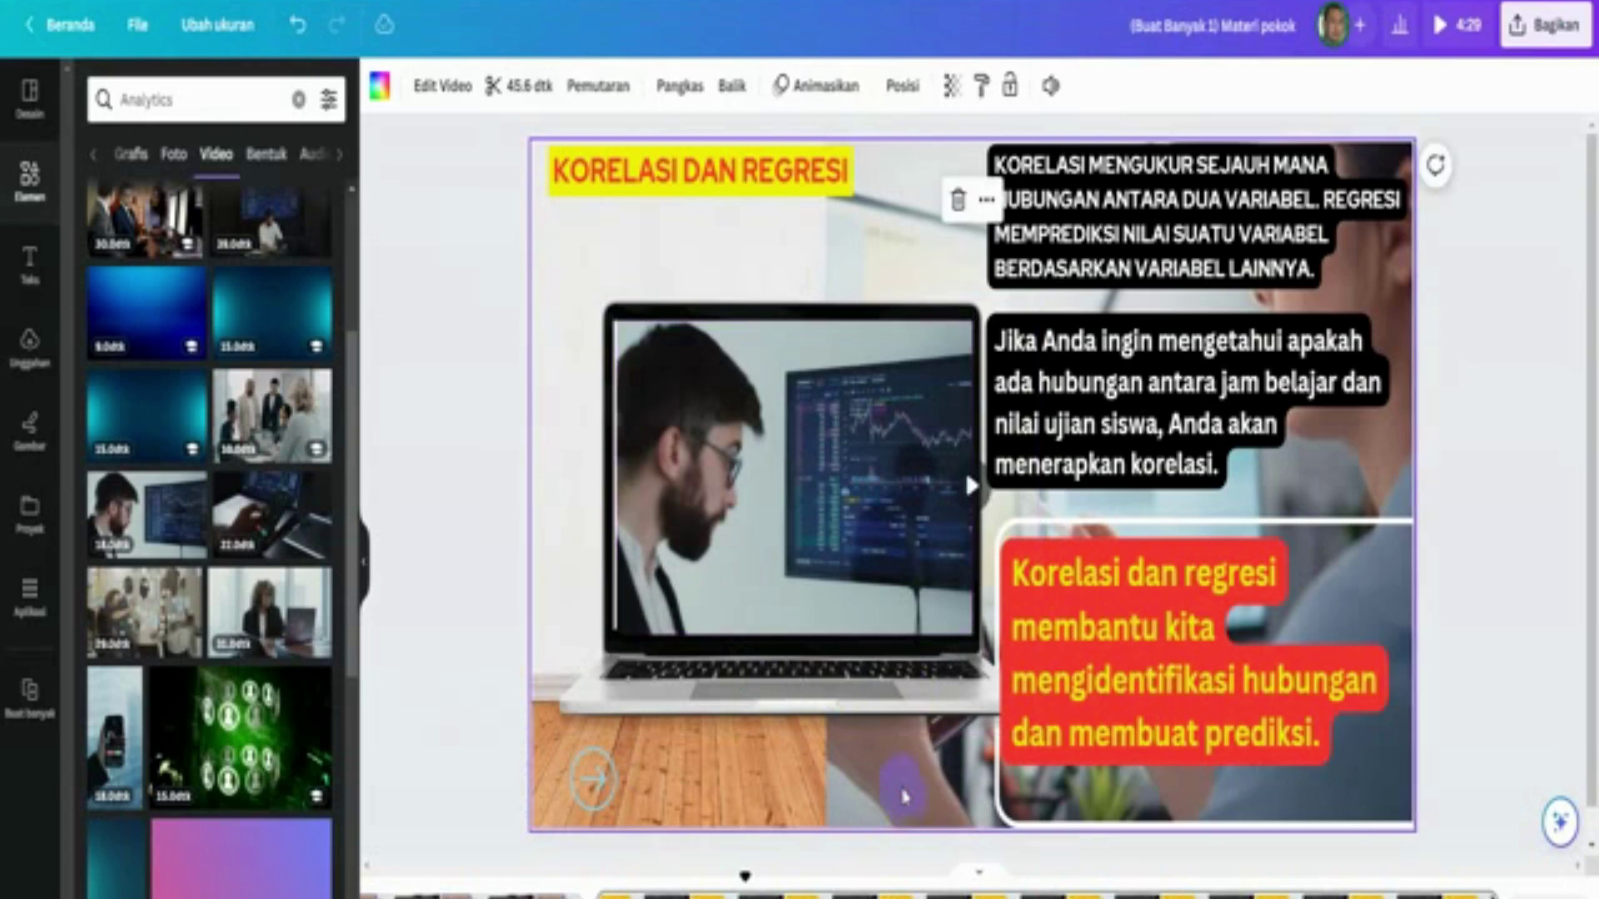
left_click(732, 499)
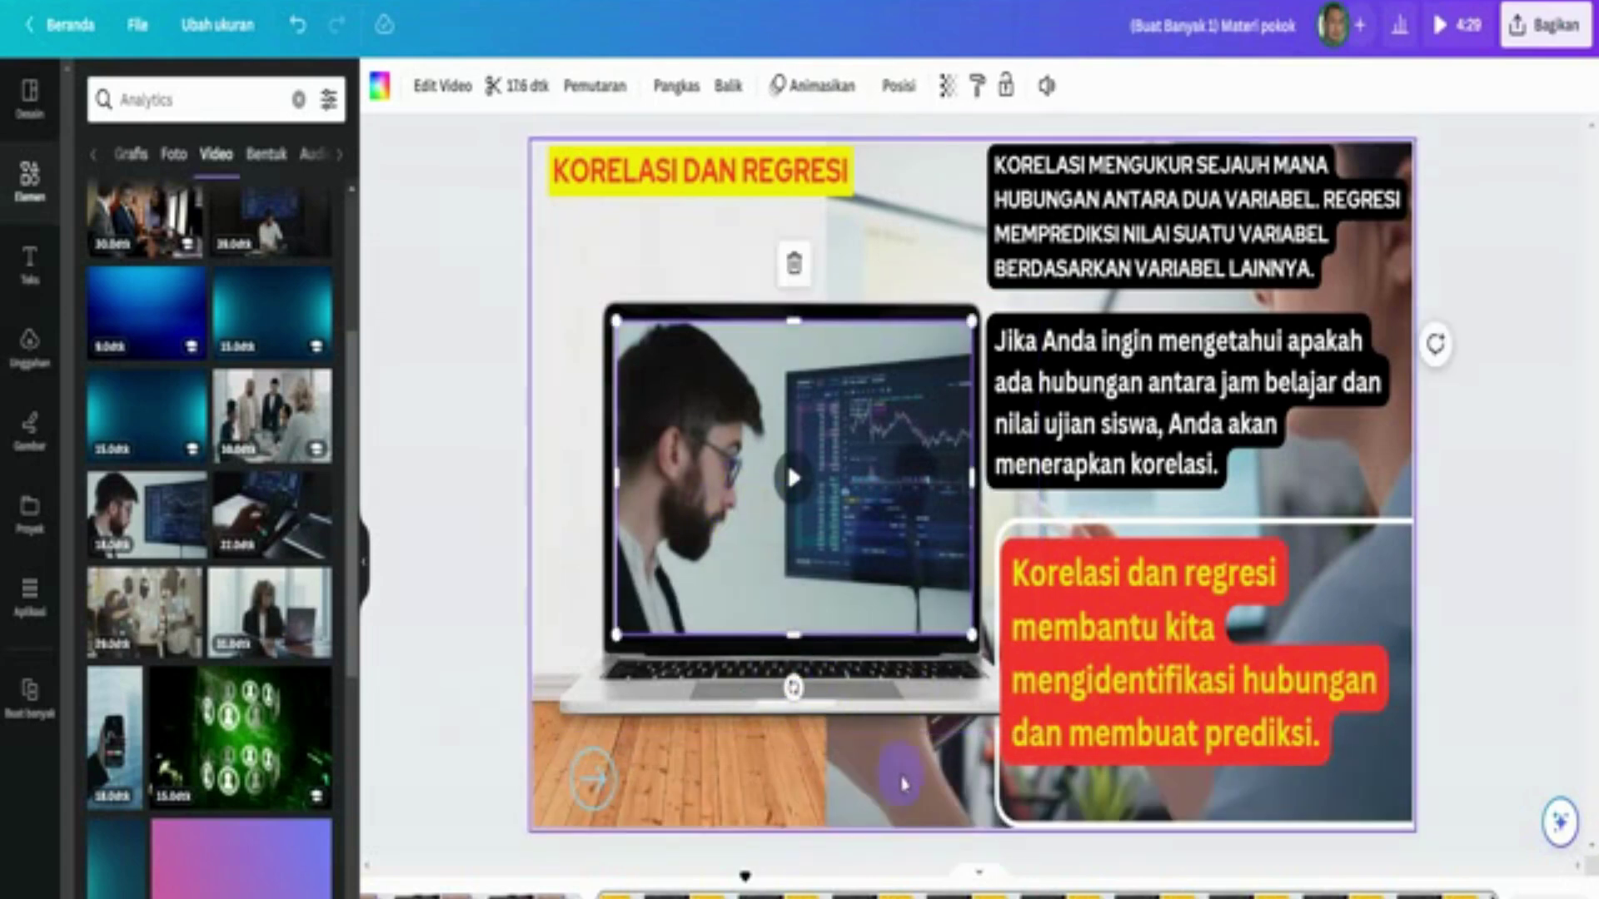
left_click(791, 687)
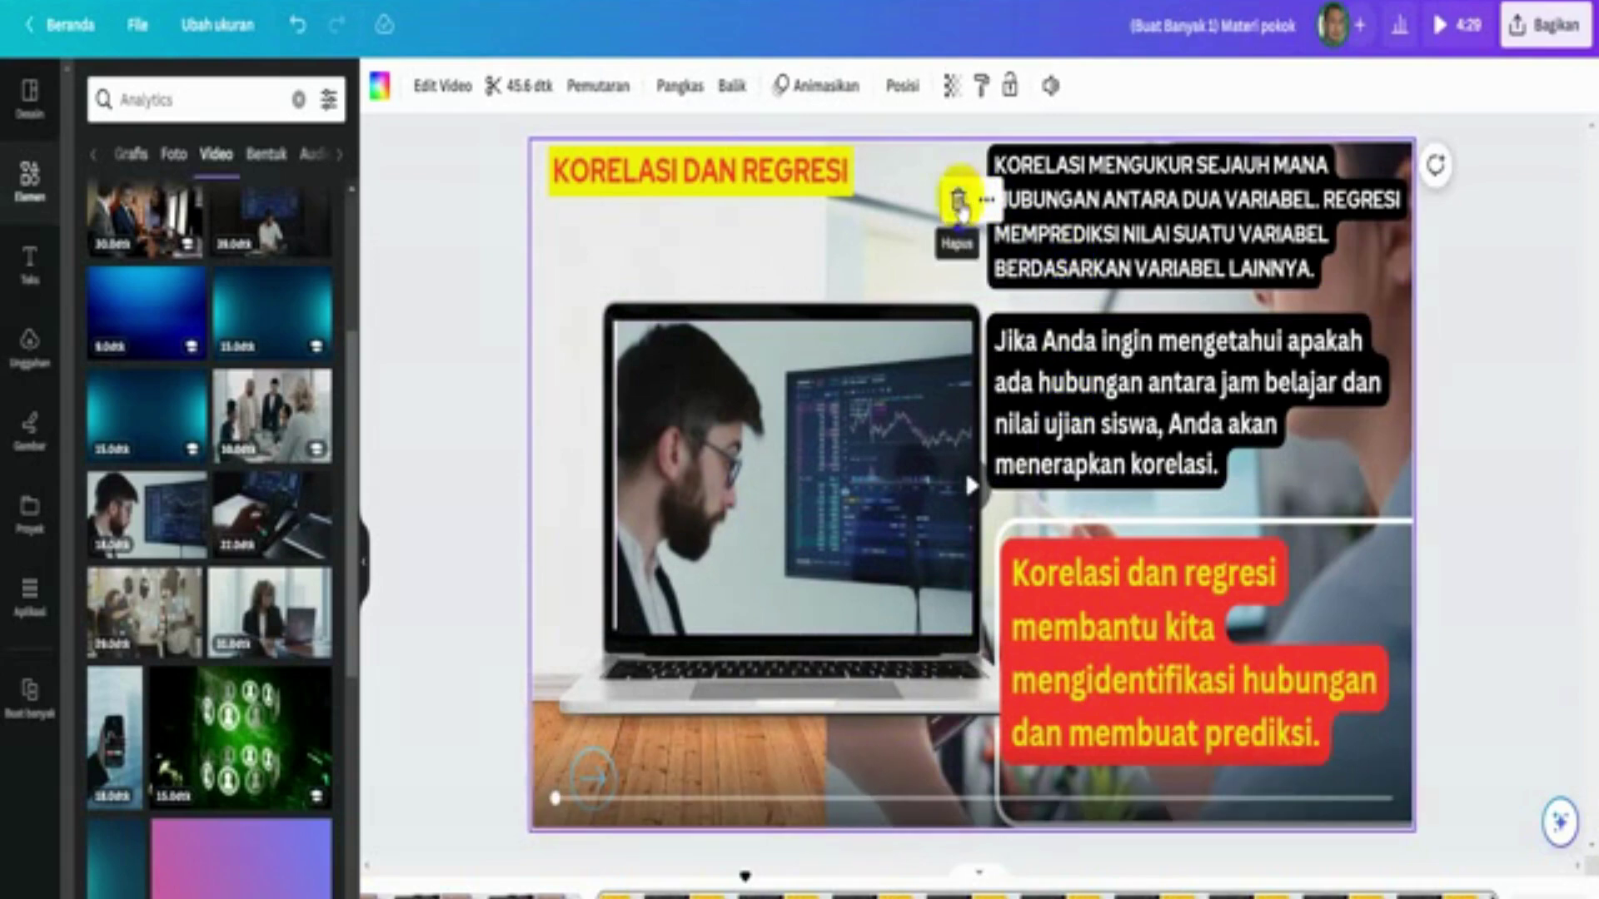
left_click(957, 200)
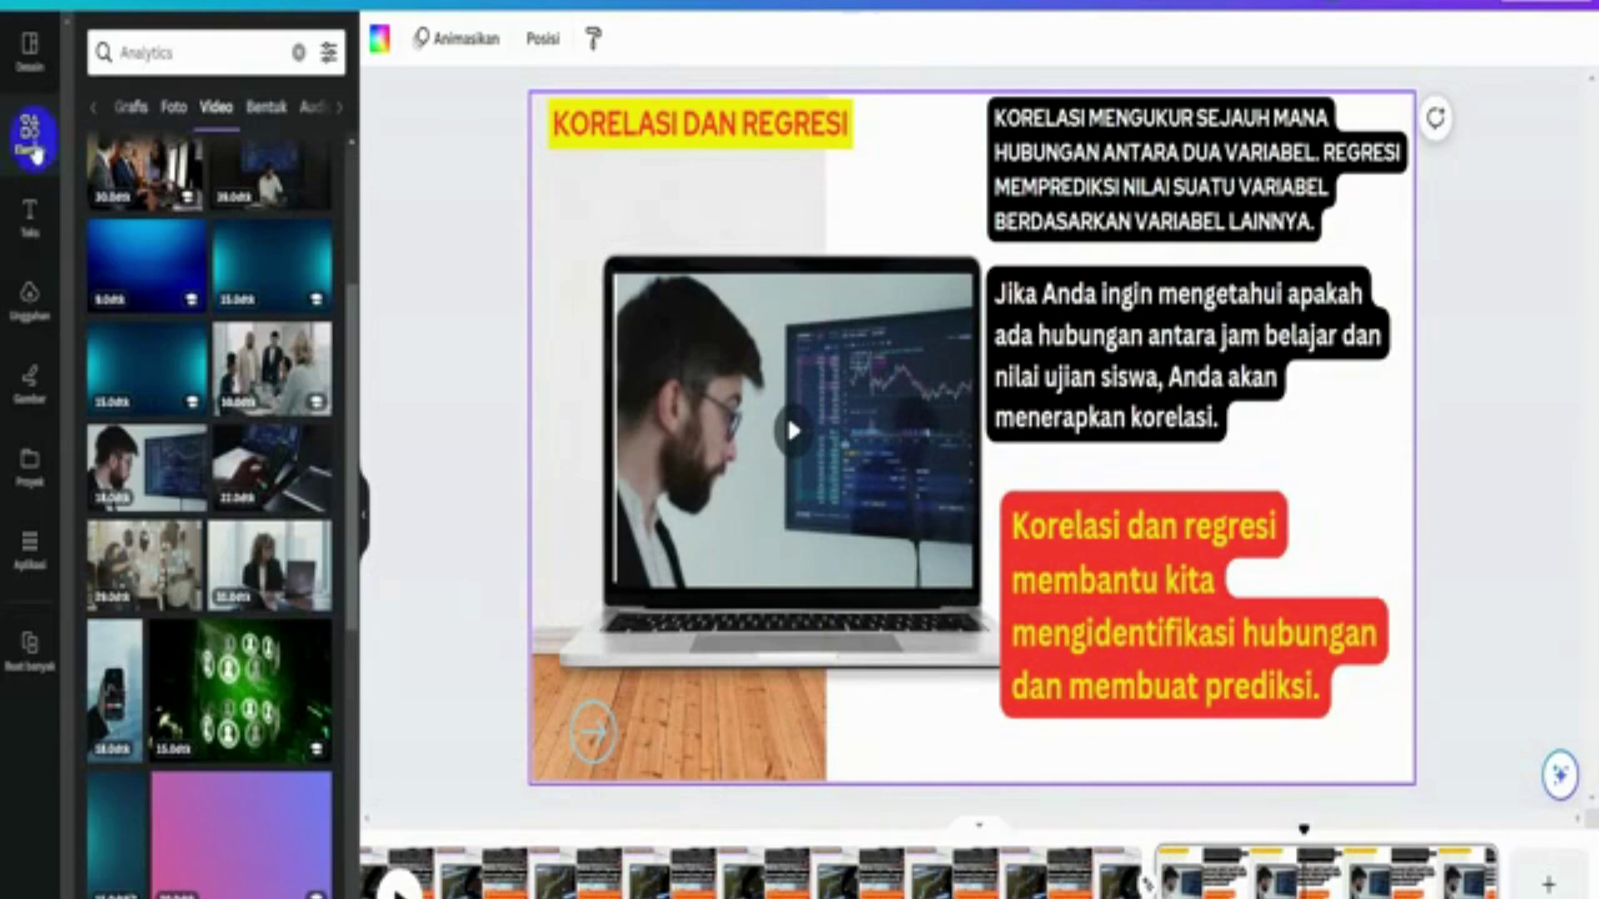
- Search the elements for Analytics photos, add the magnifying glass on charts and set it as the page background
left_click(20, 154)
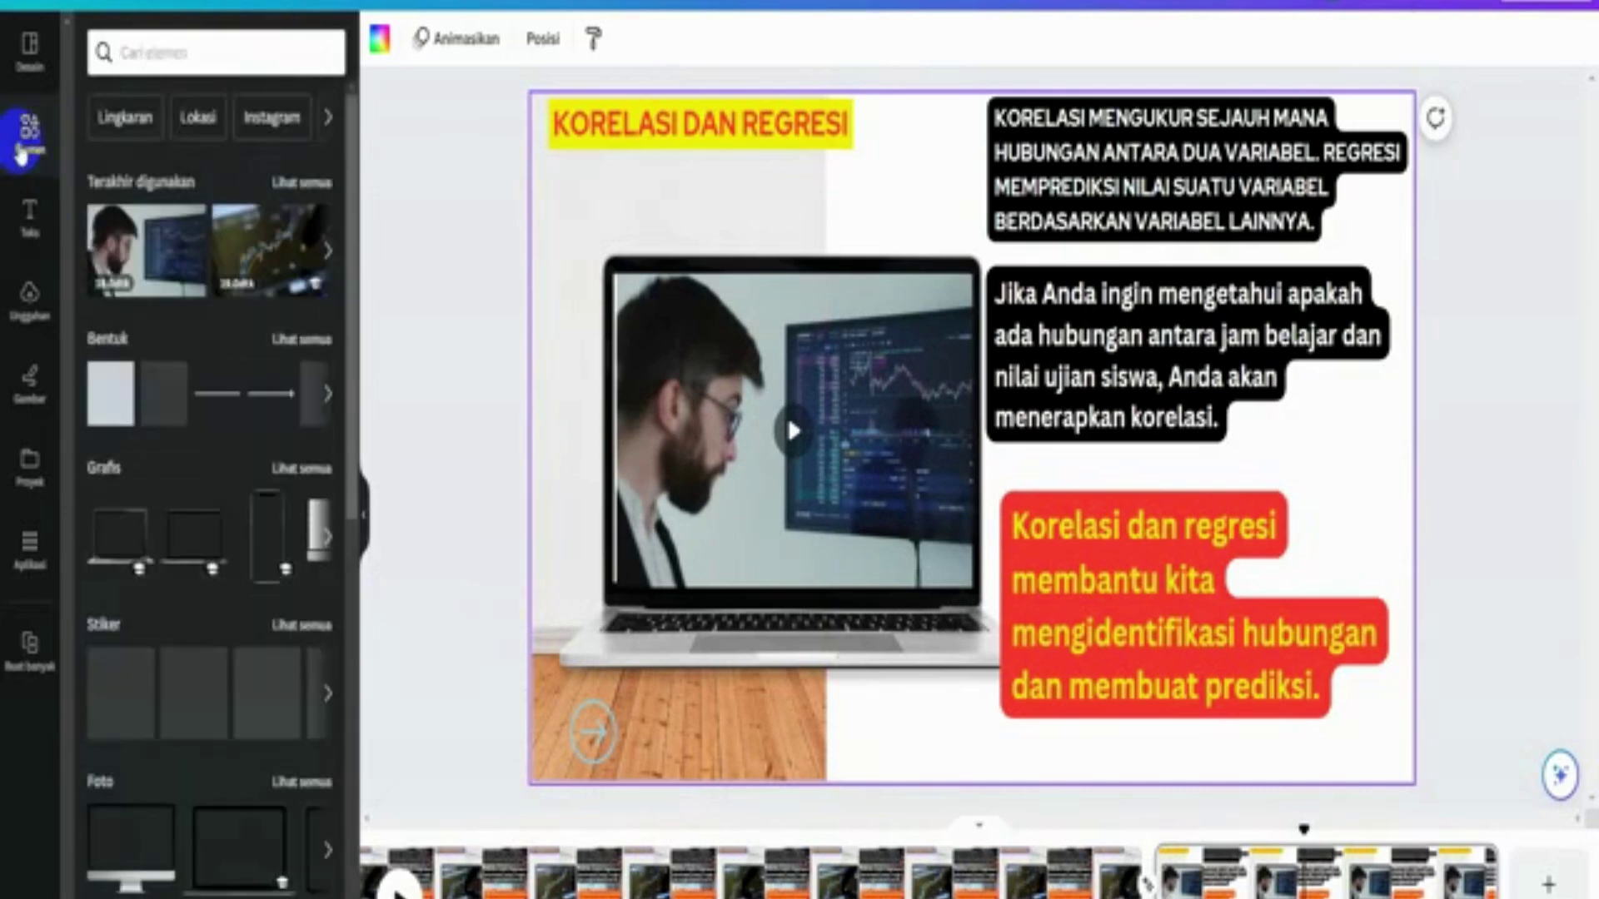
left_click(170, 54)
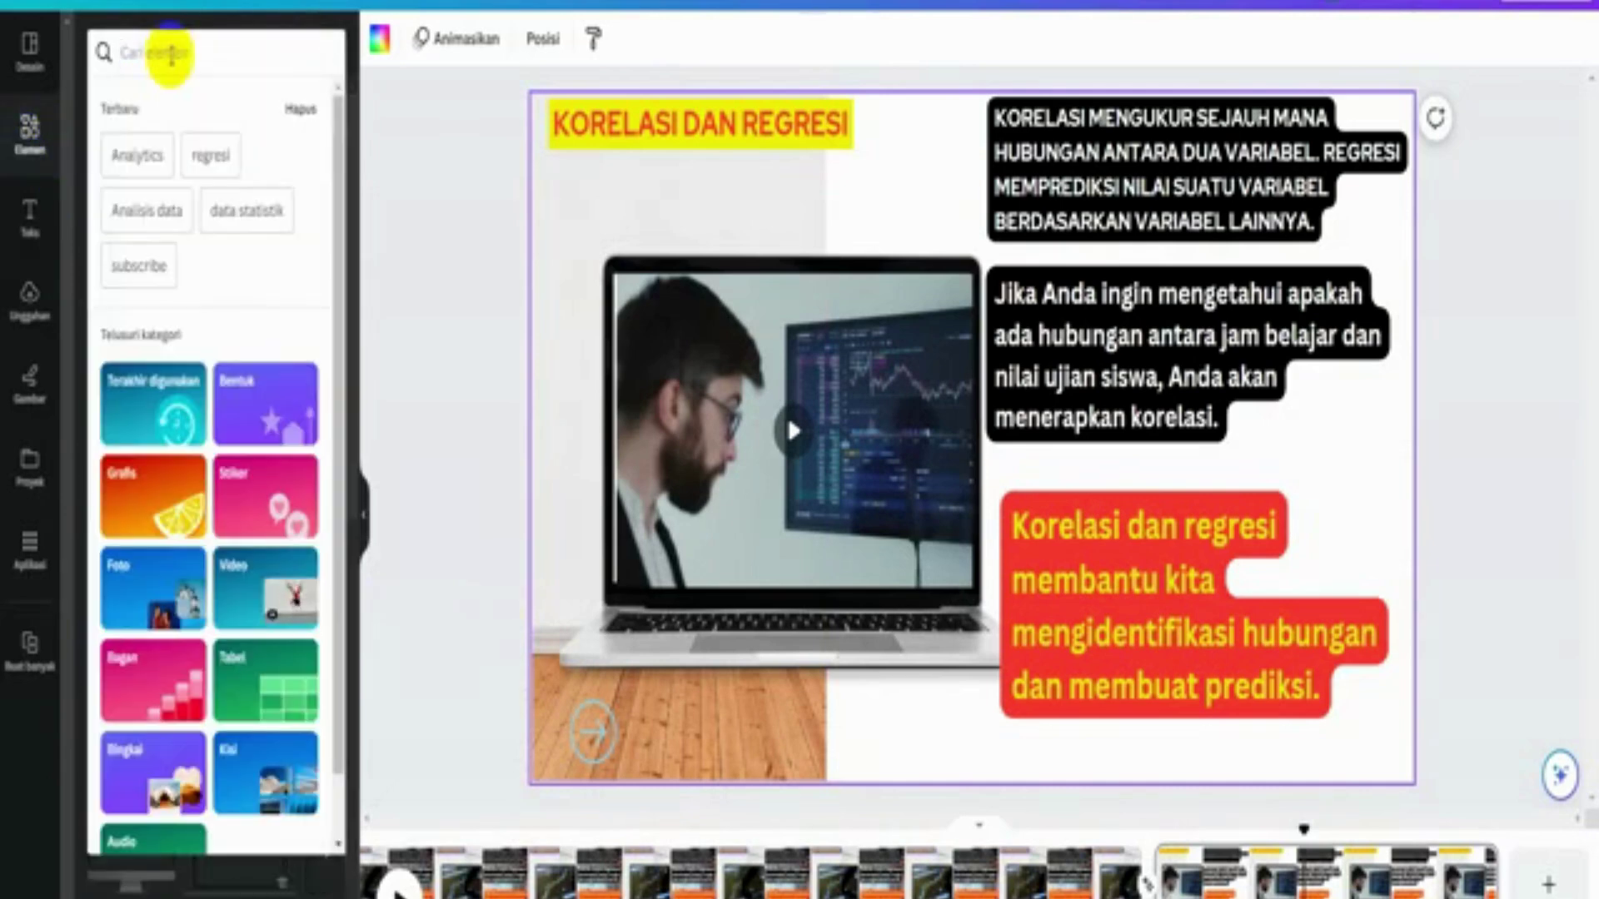
left_click(152, 164)
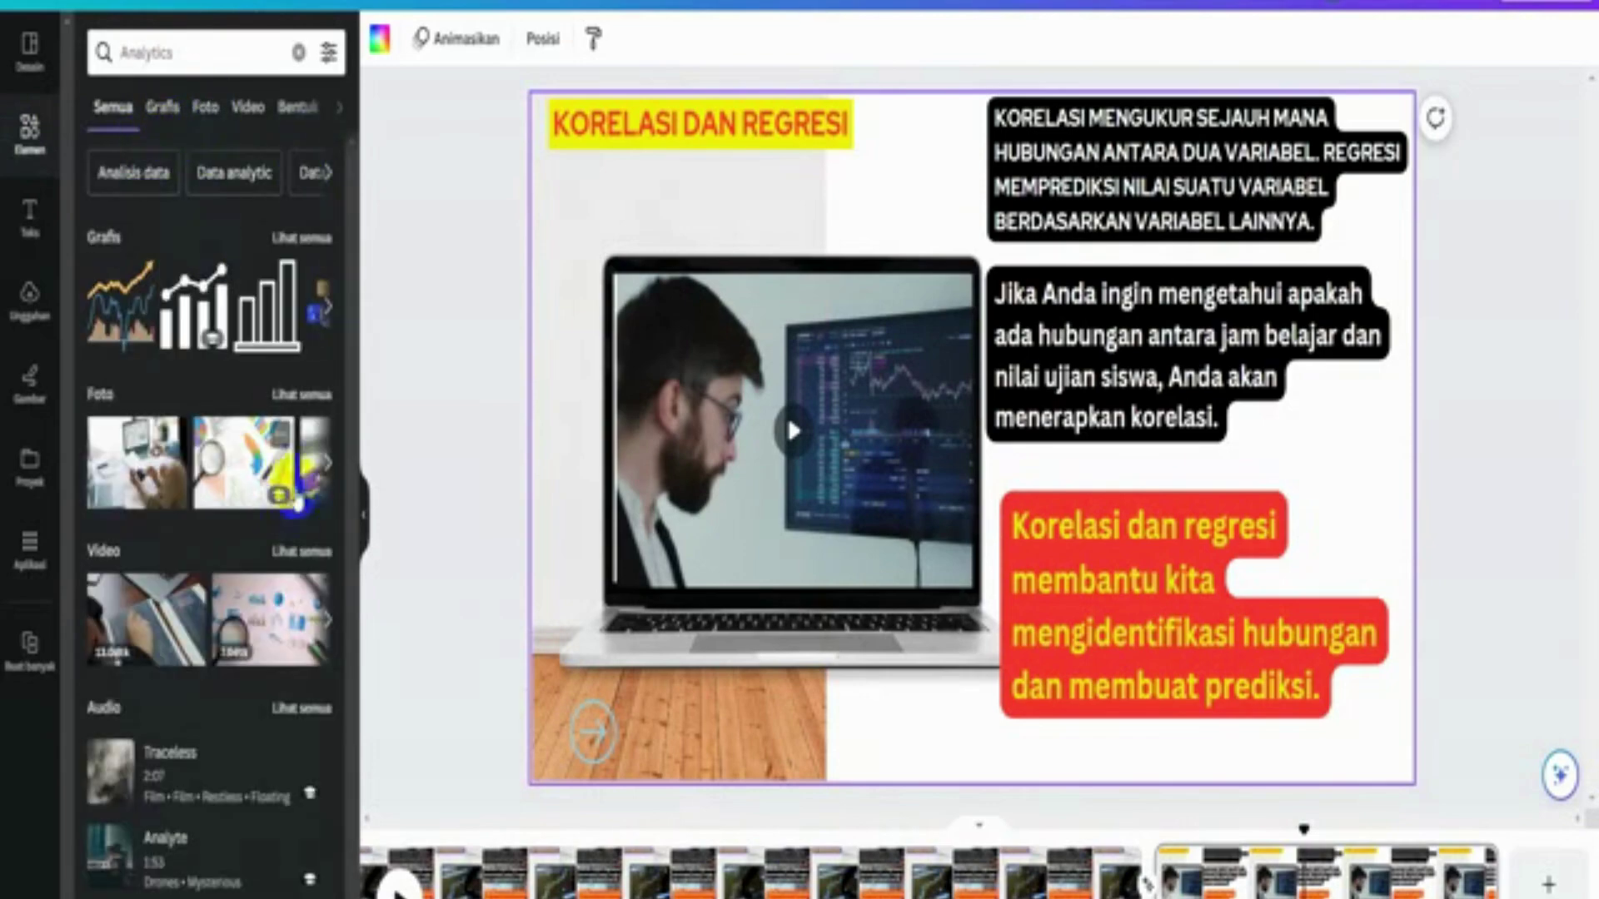
left_click(211, 125)
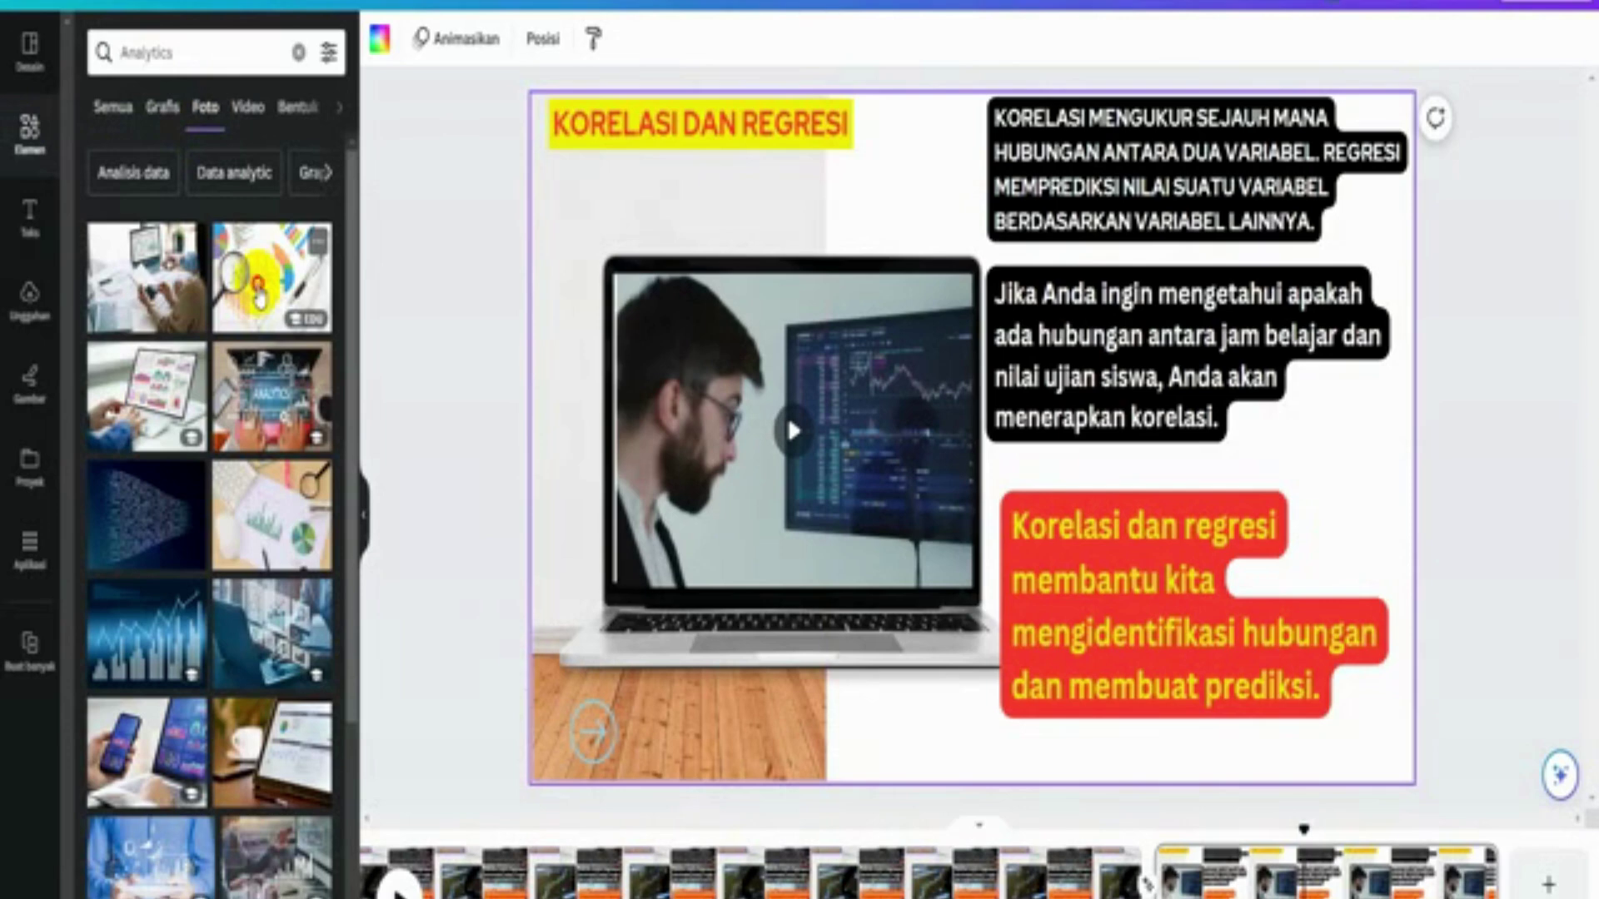
left_click(258, 294)
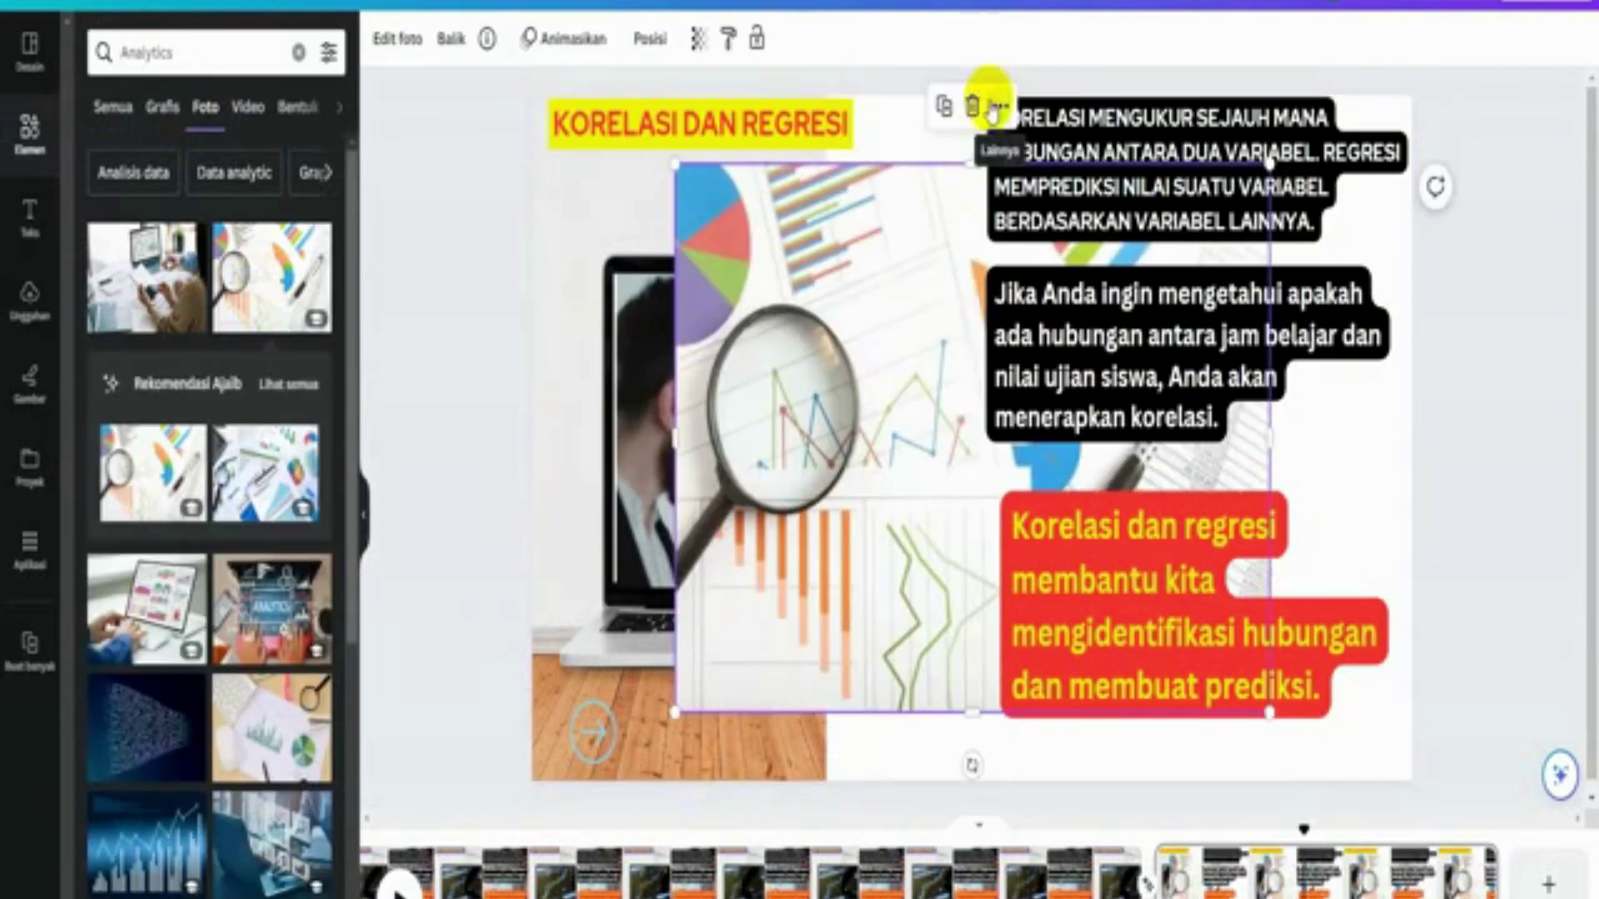
left_click(993, 107)
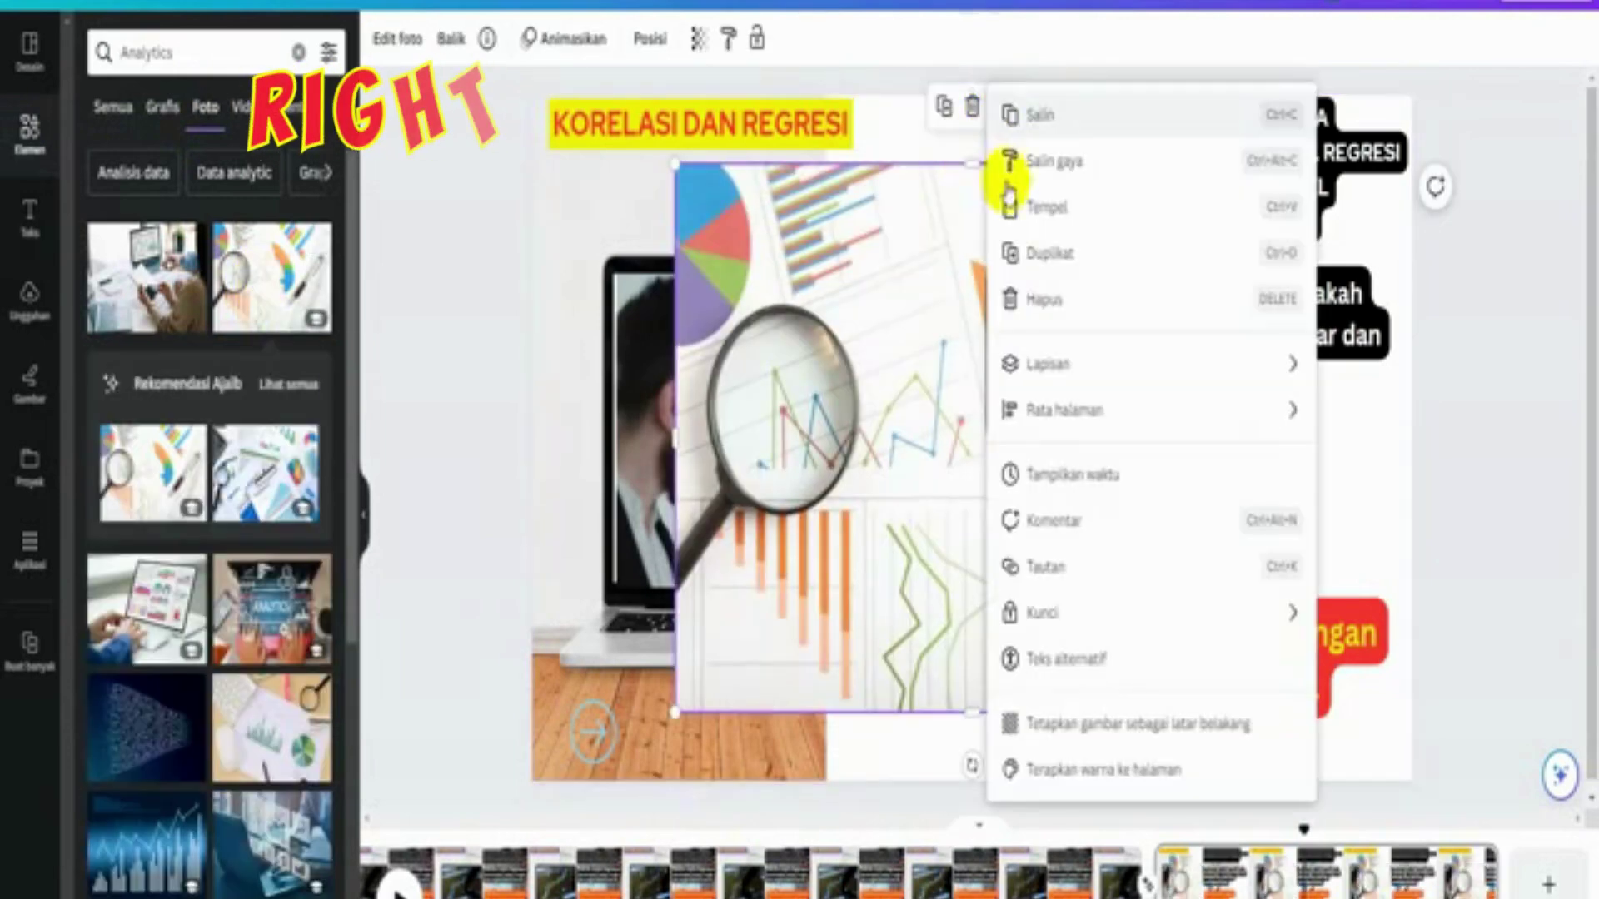
left_click(1082, 734)
- Delete the desk photo and its grid from behind the laptop, and turn the white outline around the closing text blue
left_click(788, 738)
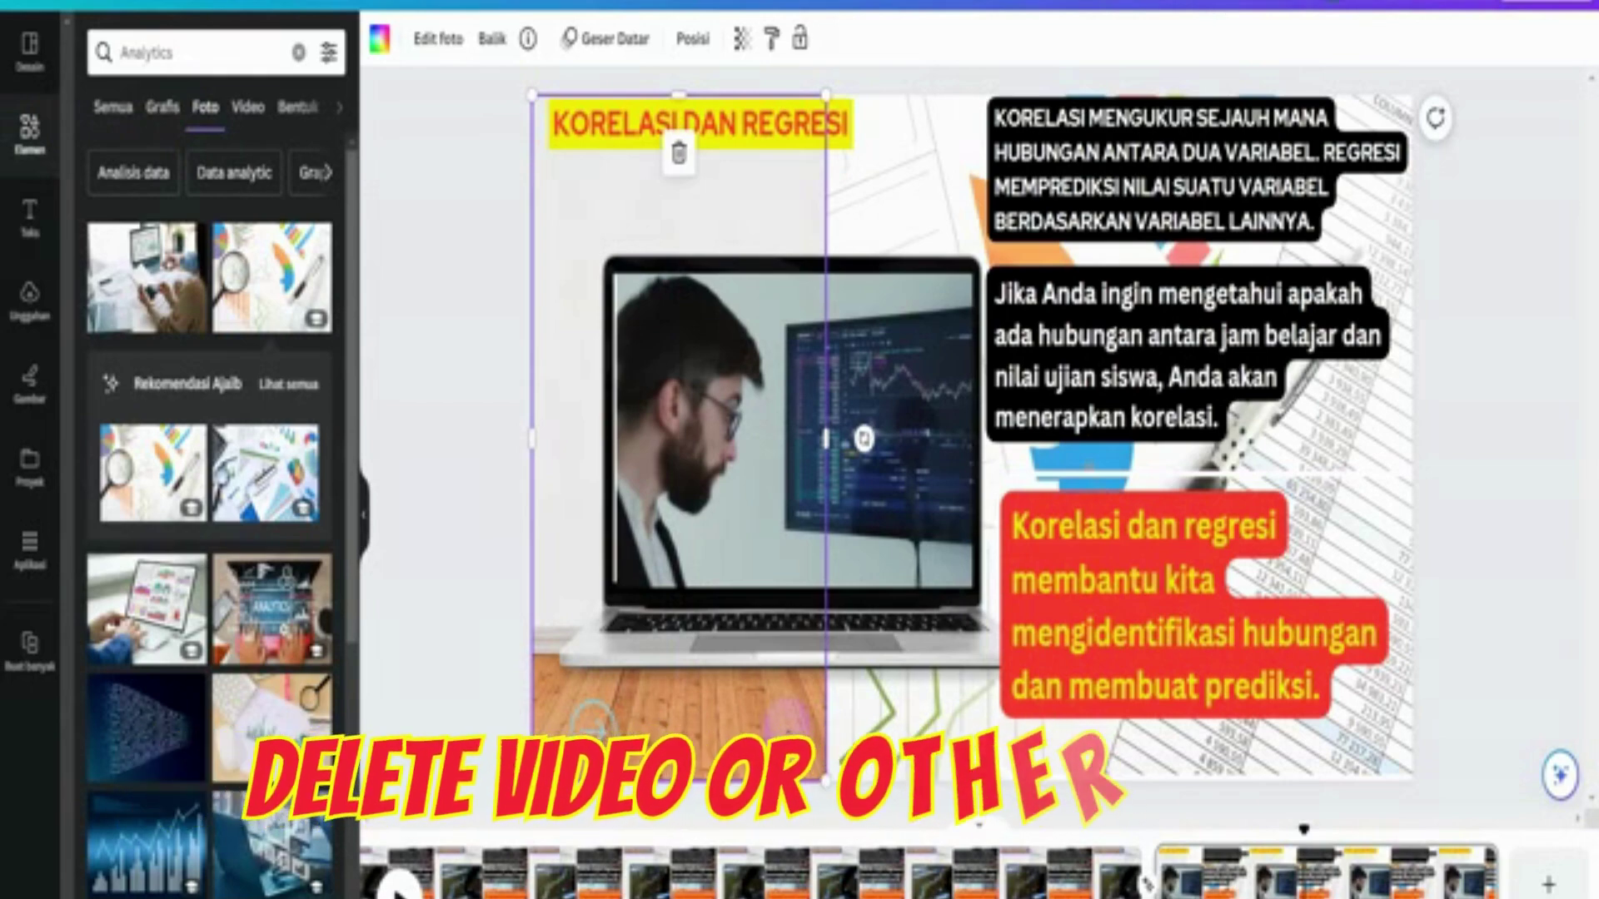
key("Delete")
left_click(706, 708)
key("Delete")
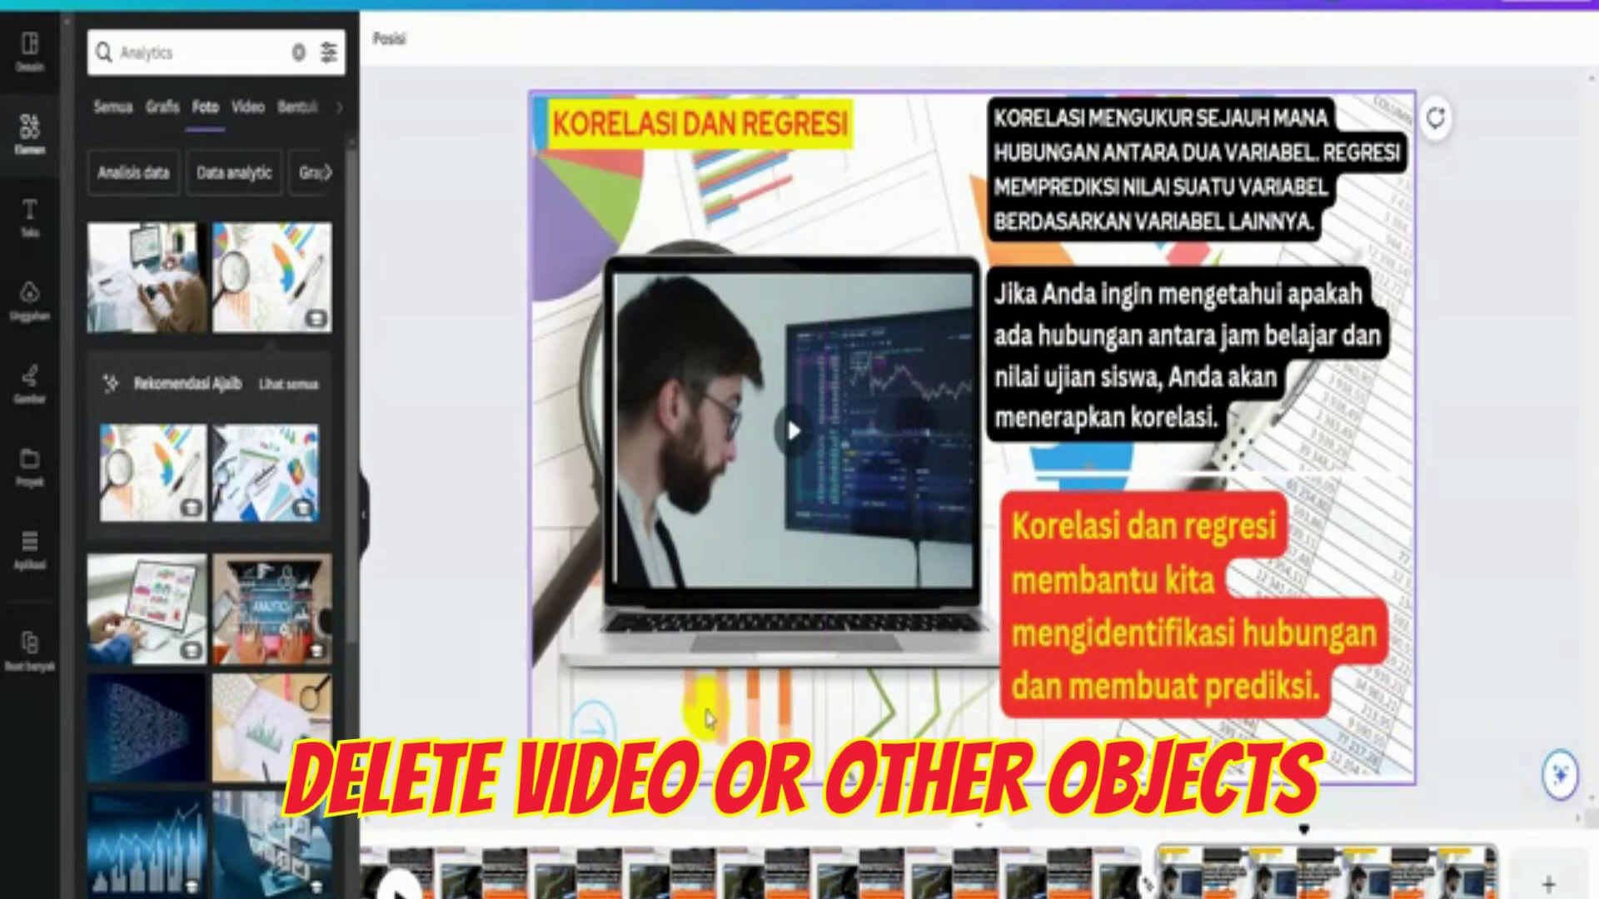
left_click(727, 683)
left_click(1278, 527)
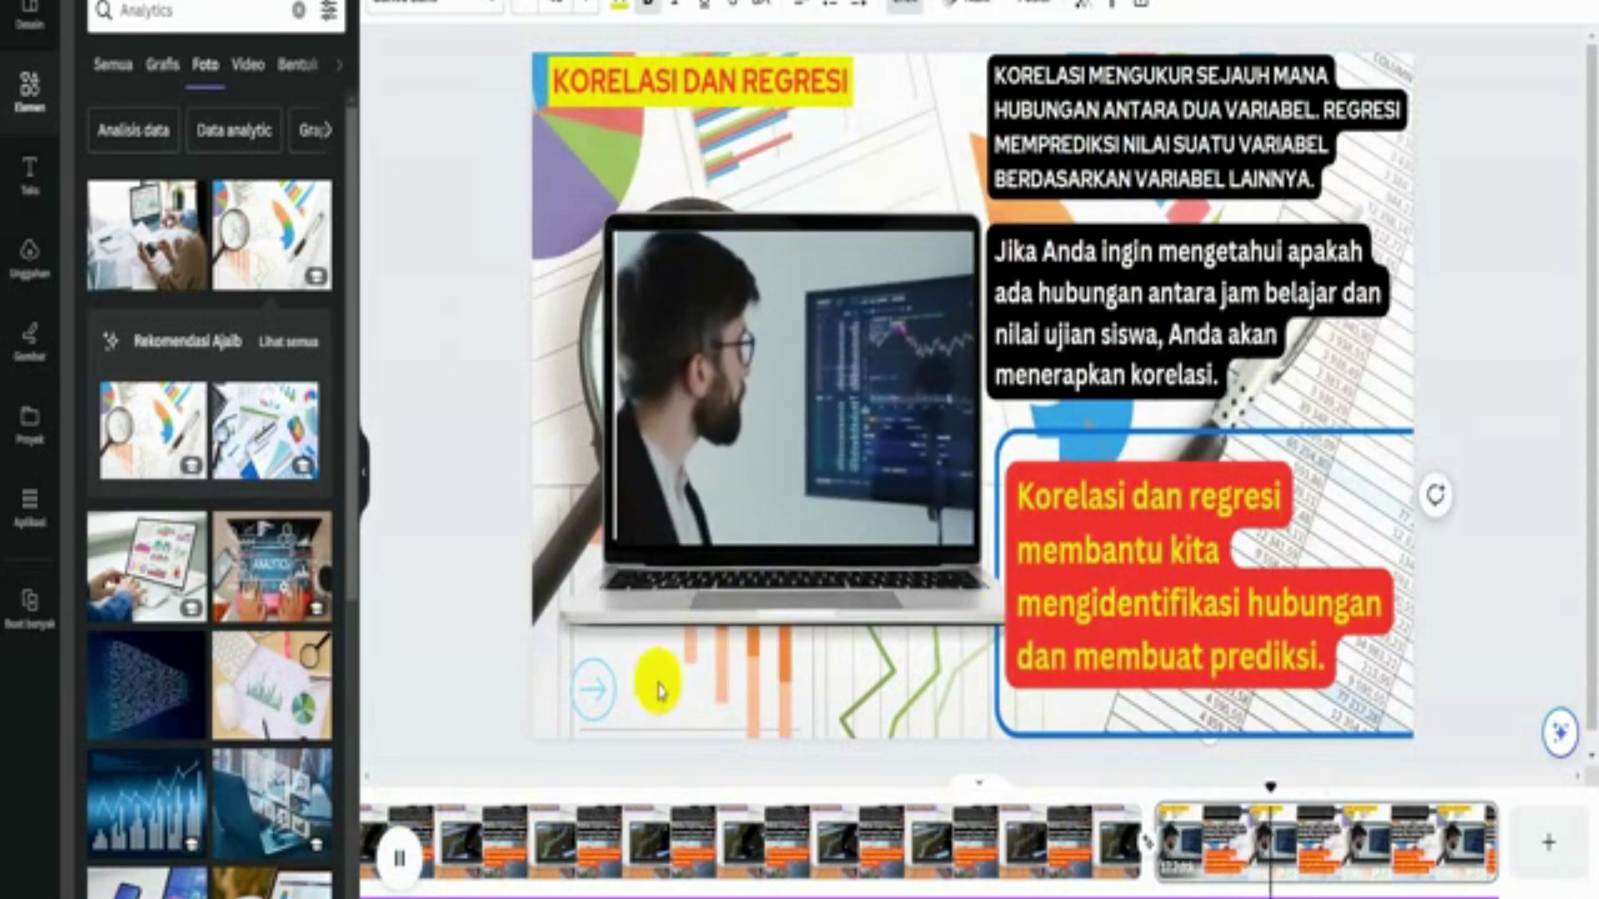
- Return to the Pengertian Statistik page and remove its background video
left_click_drag(1290, 892, 377, 889)
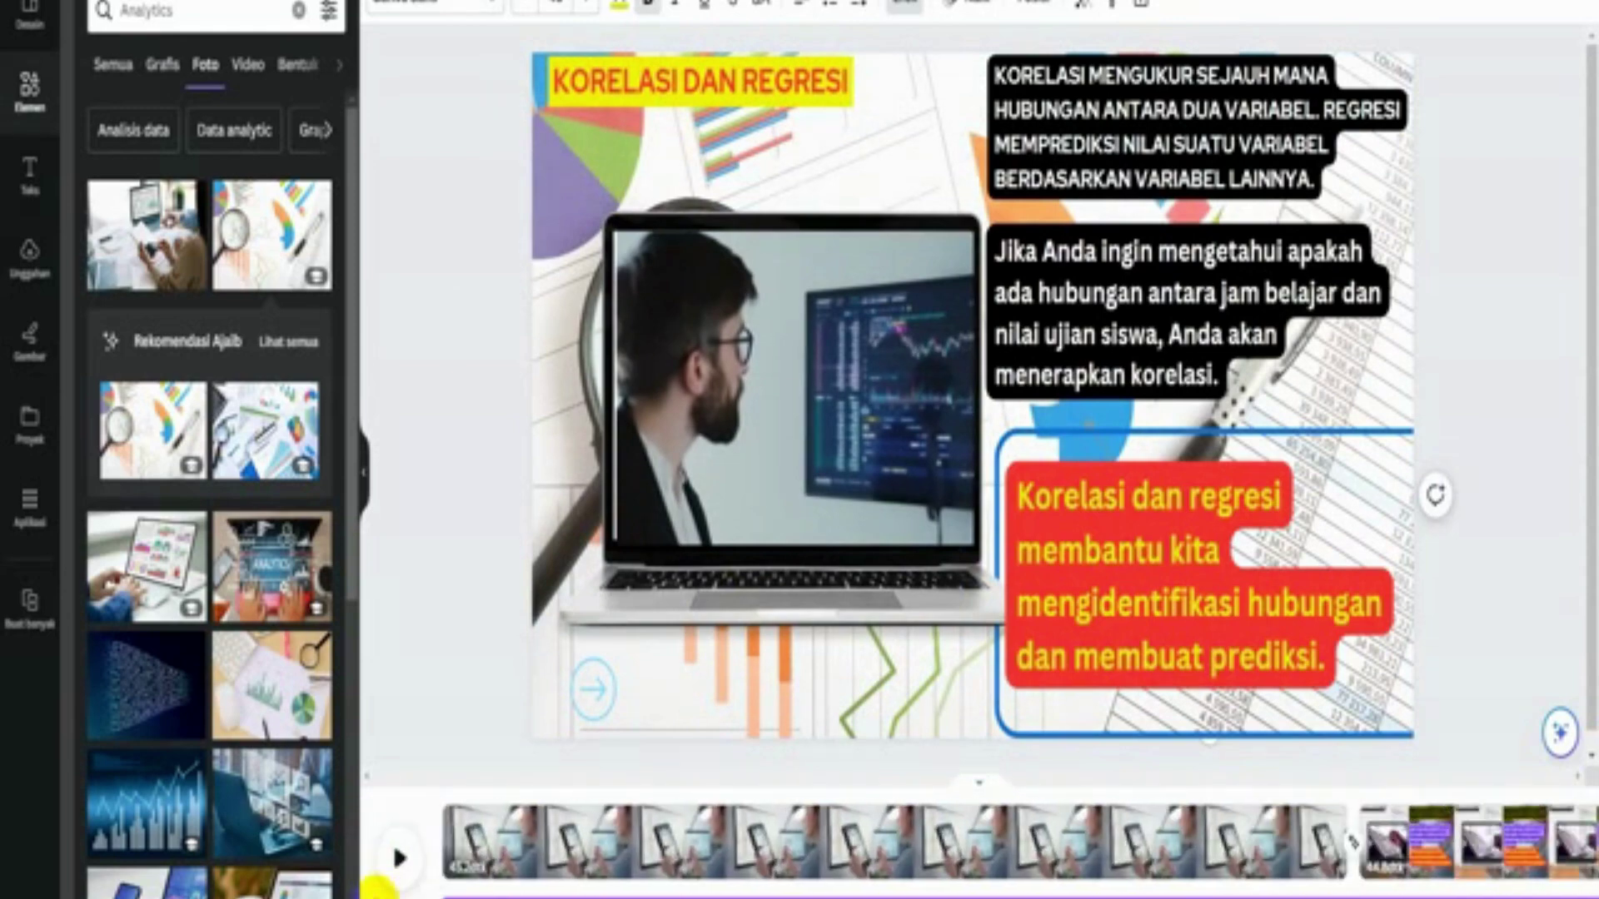
left_click(628, 865)
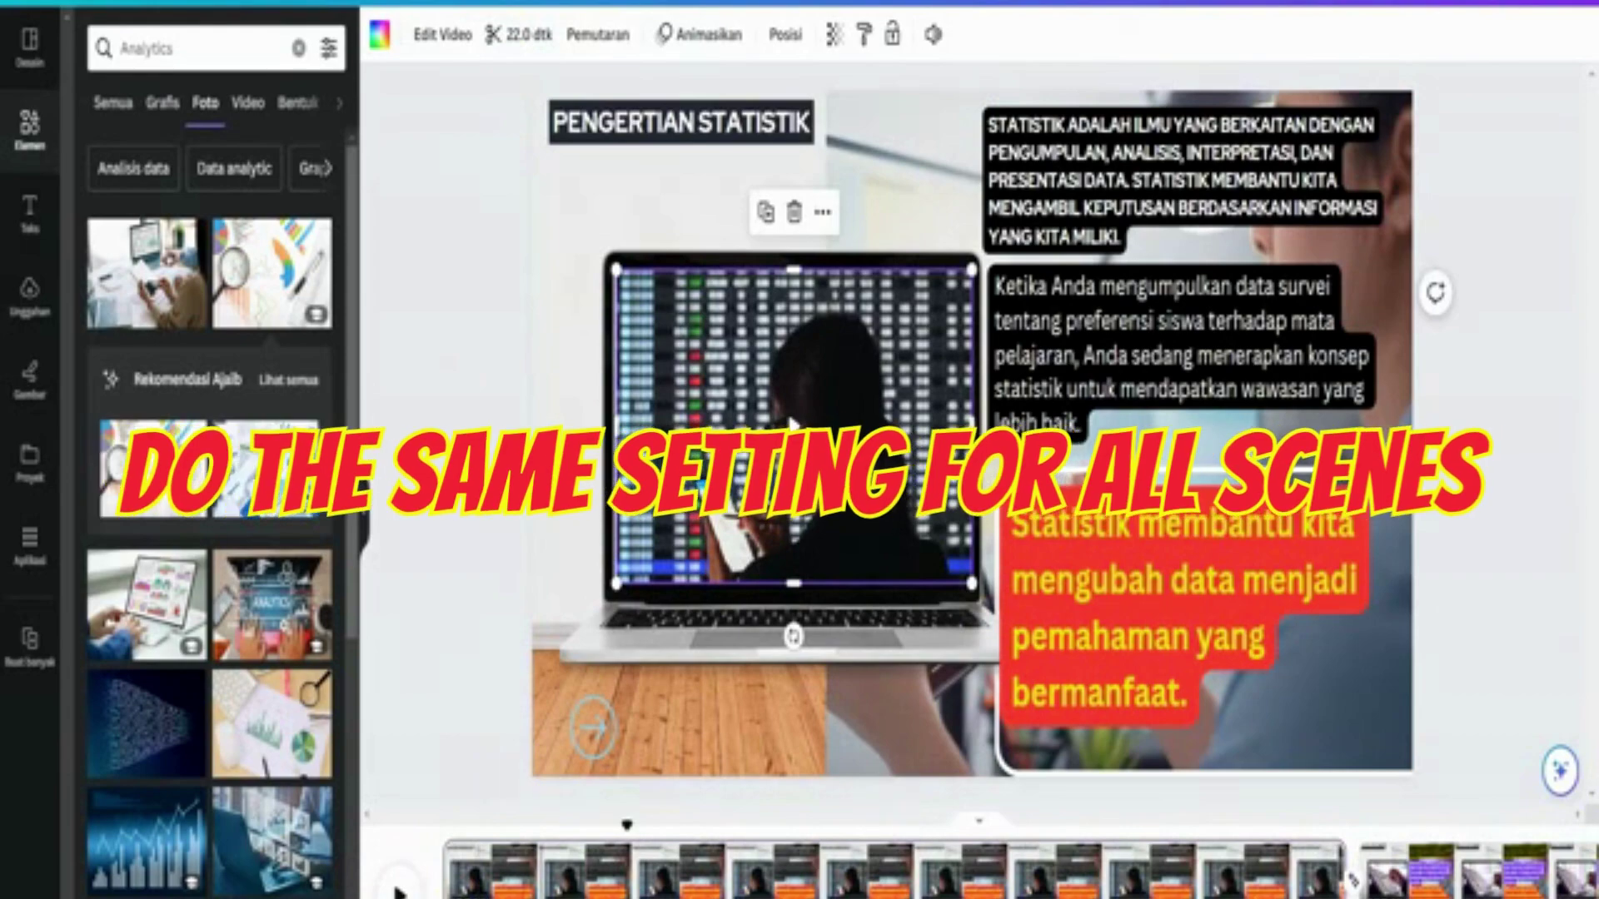
left_click(969, 429)
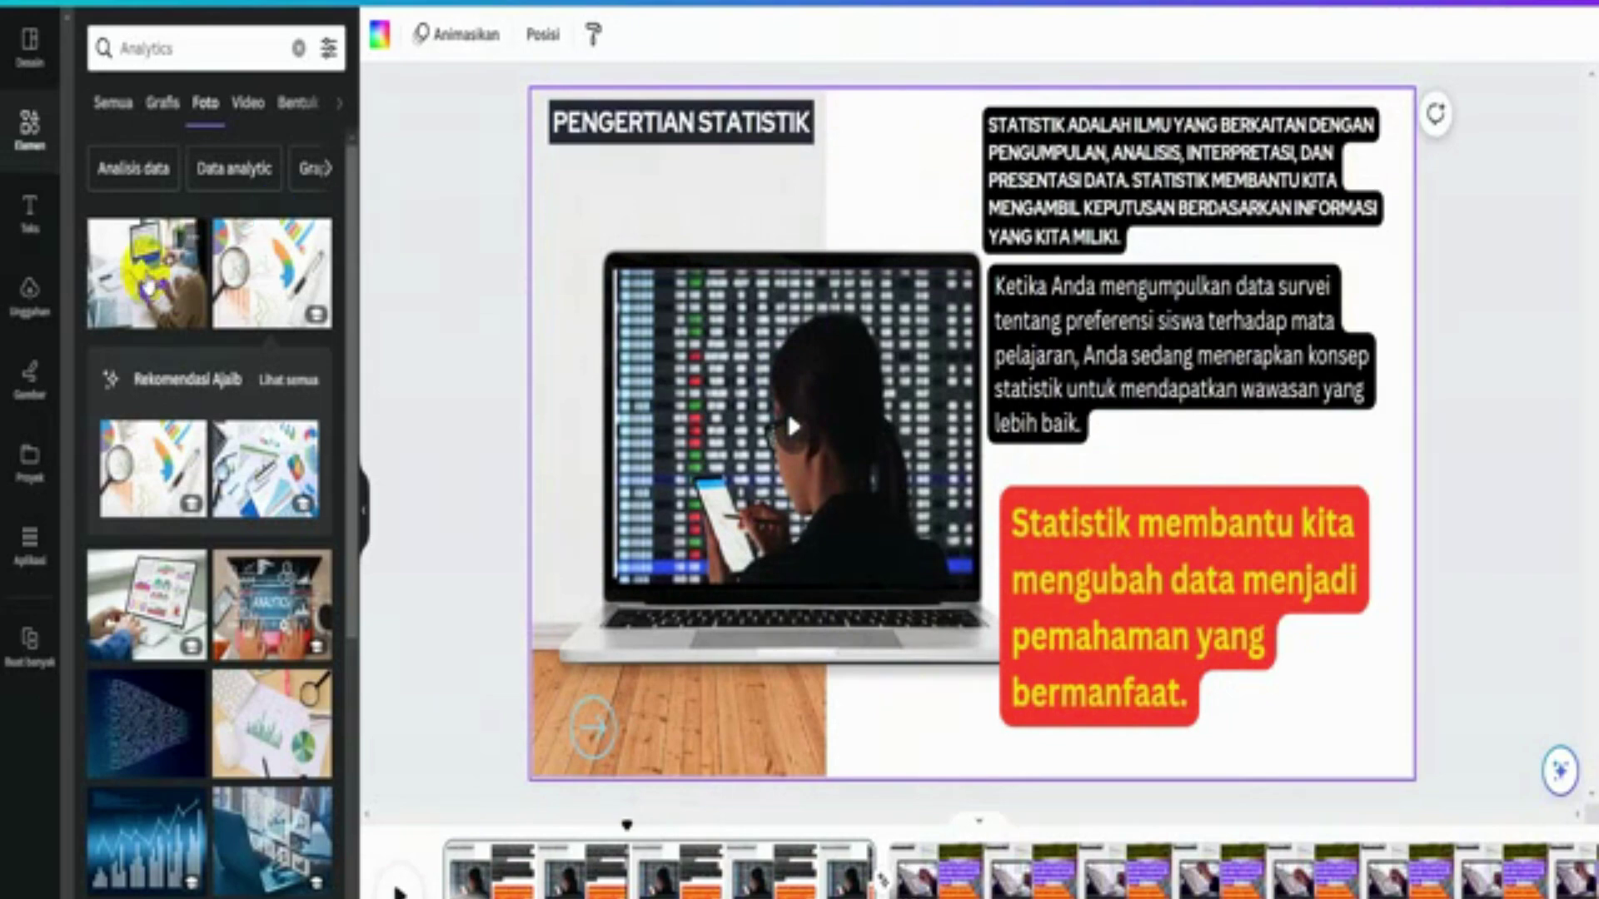
- Add the Analytics photo of a person working at a laptop and set it as the Pengertian Statistik page's background
left_click(148, 287)
left_click(1002, 104)
left_click(1056, 716)
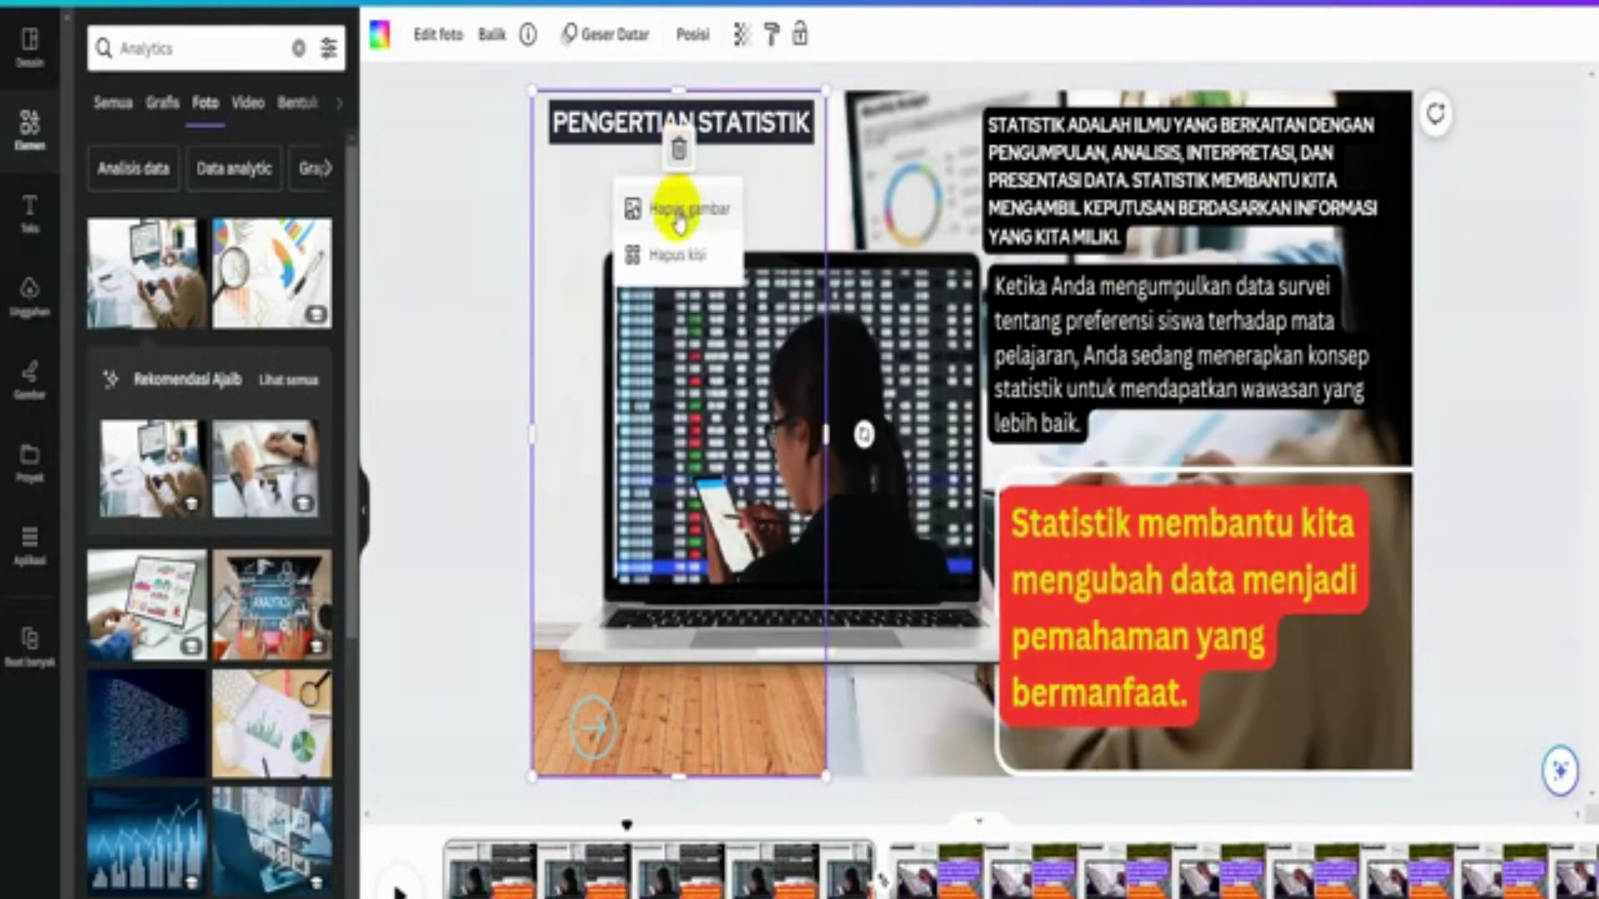
- Delete the wooden desk image behind the laptop on the Pengertian Statistik page together with its empty grid
left_click(679, 215)
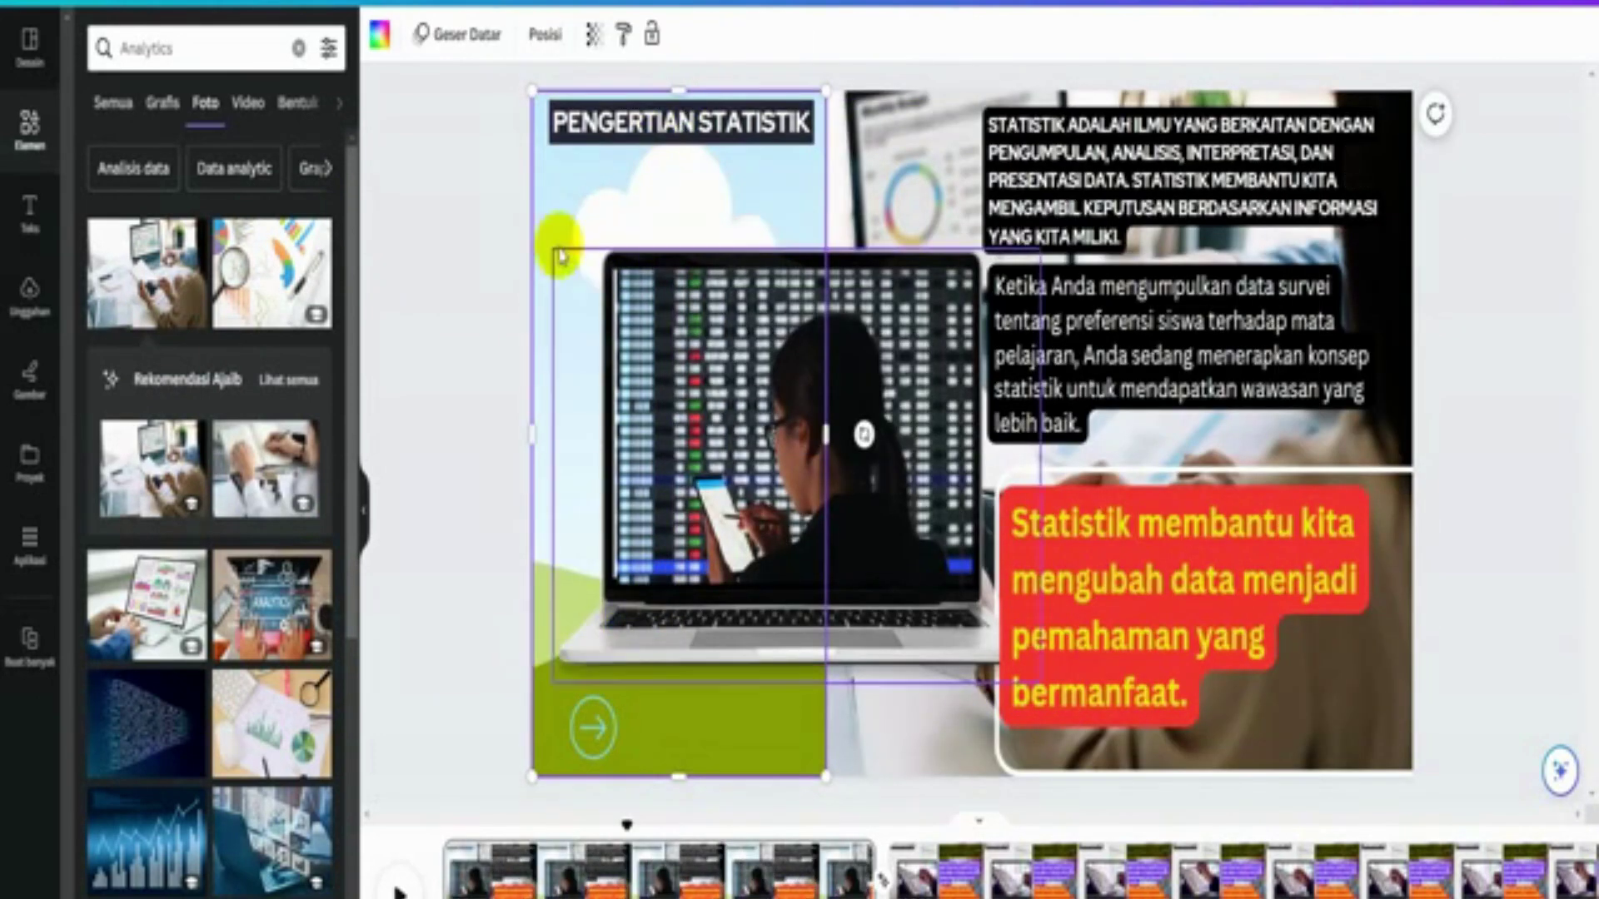
key("Delete")
left_click(791, 756)
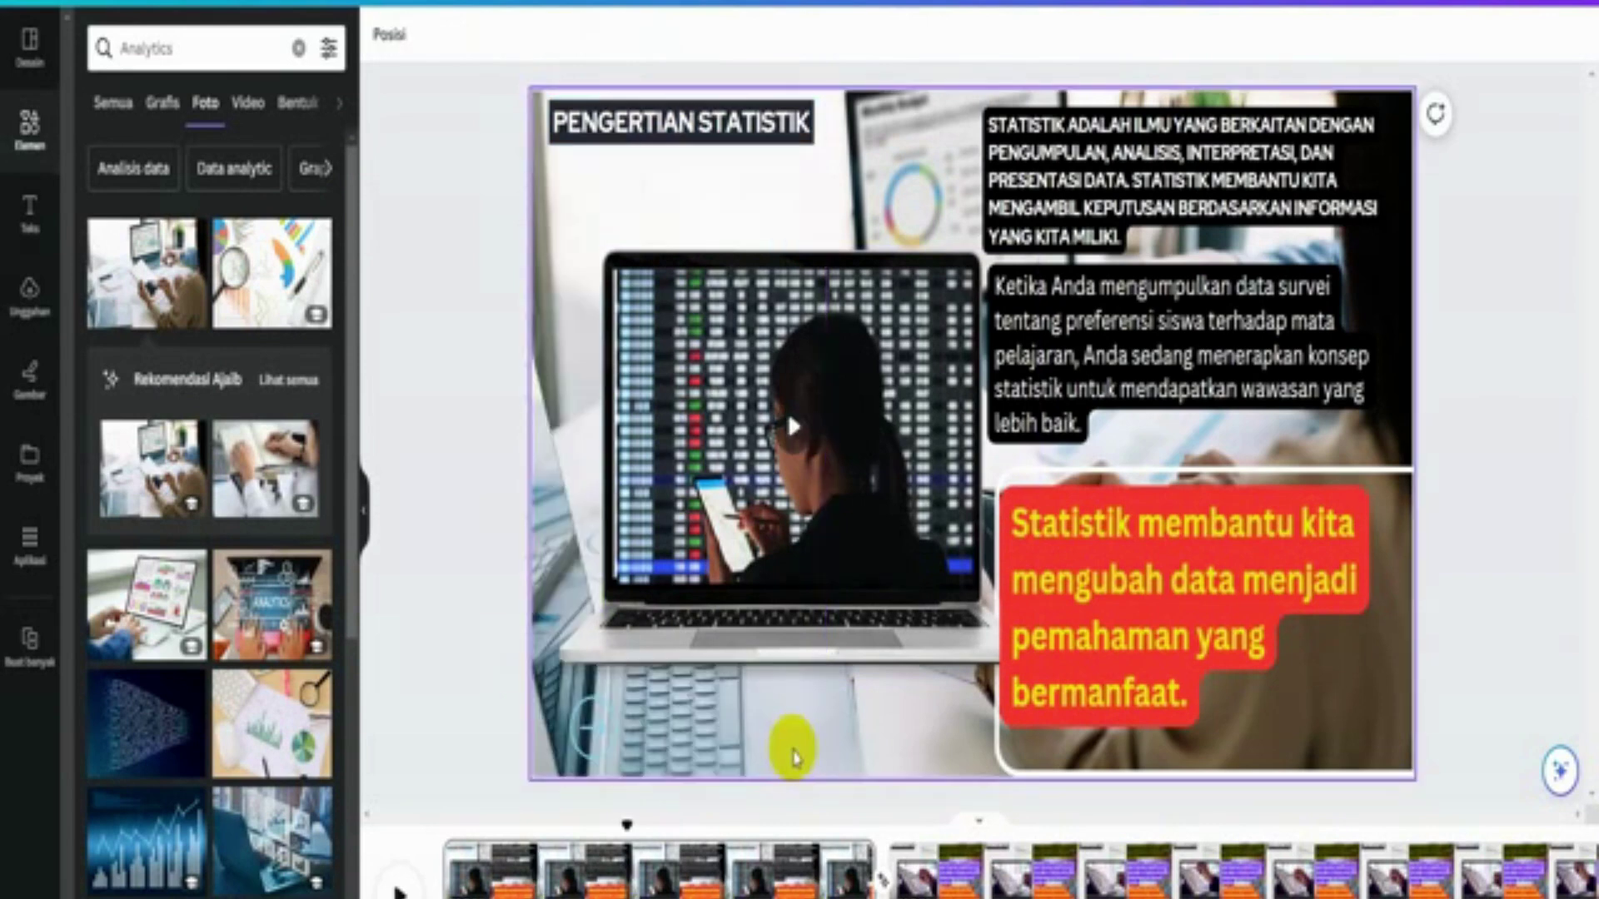
left_click(805, 601)
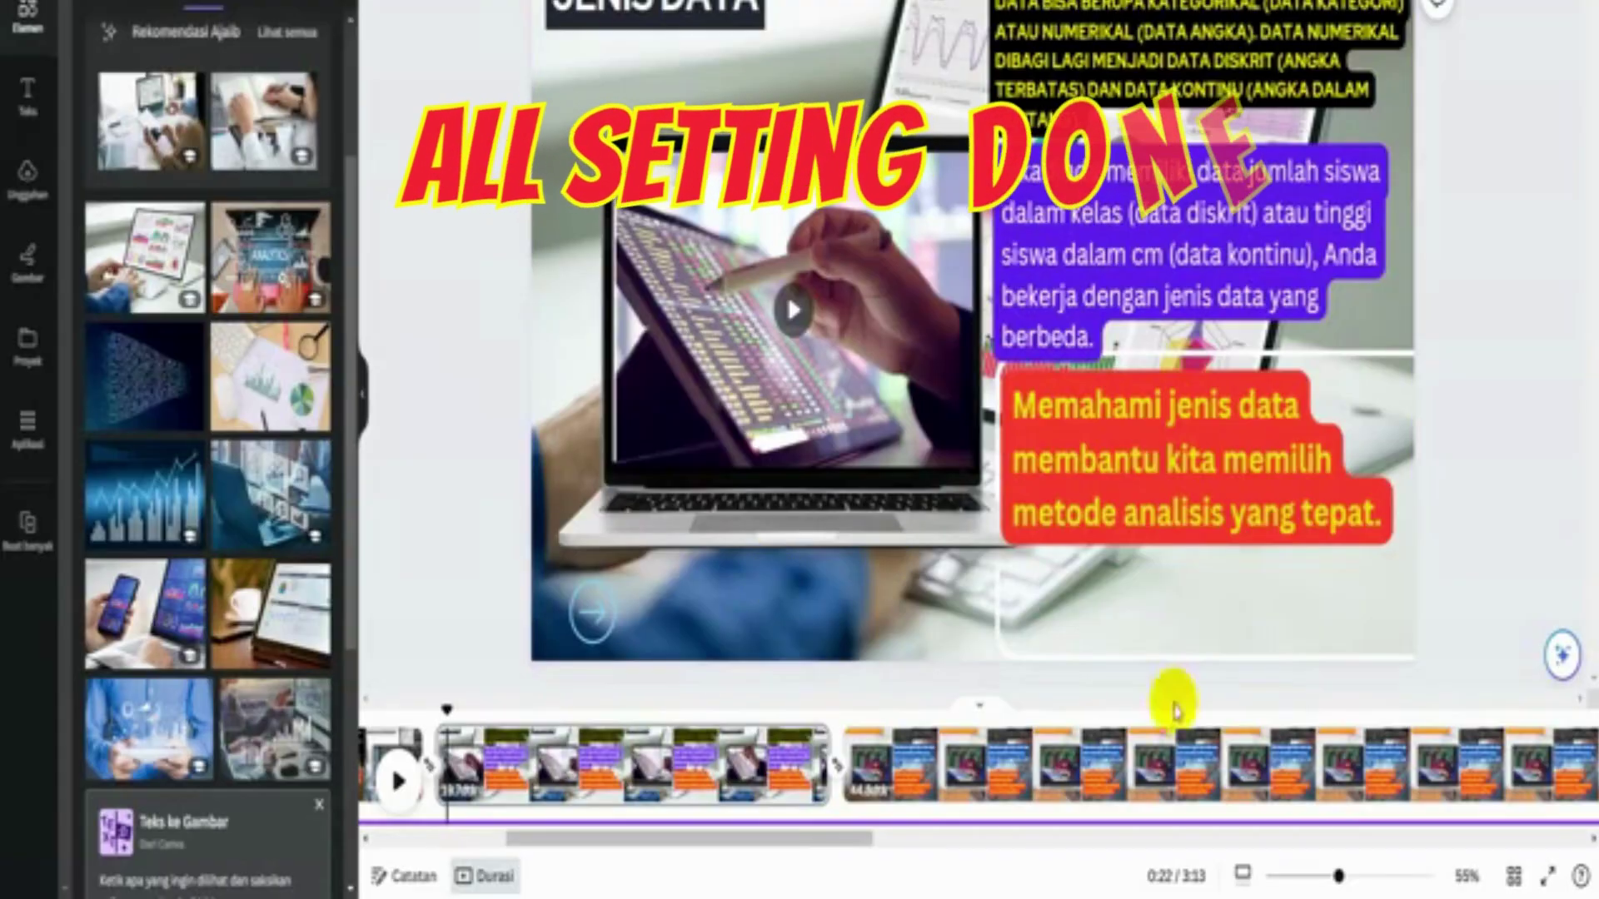
- Review the remaining pages along the timeline, including Ukuran Variabilitas Data and Distribusi Normal
left_click_drag(860, 839, 1129, 845)
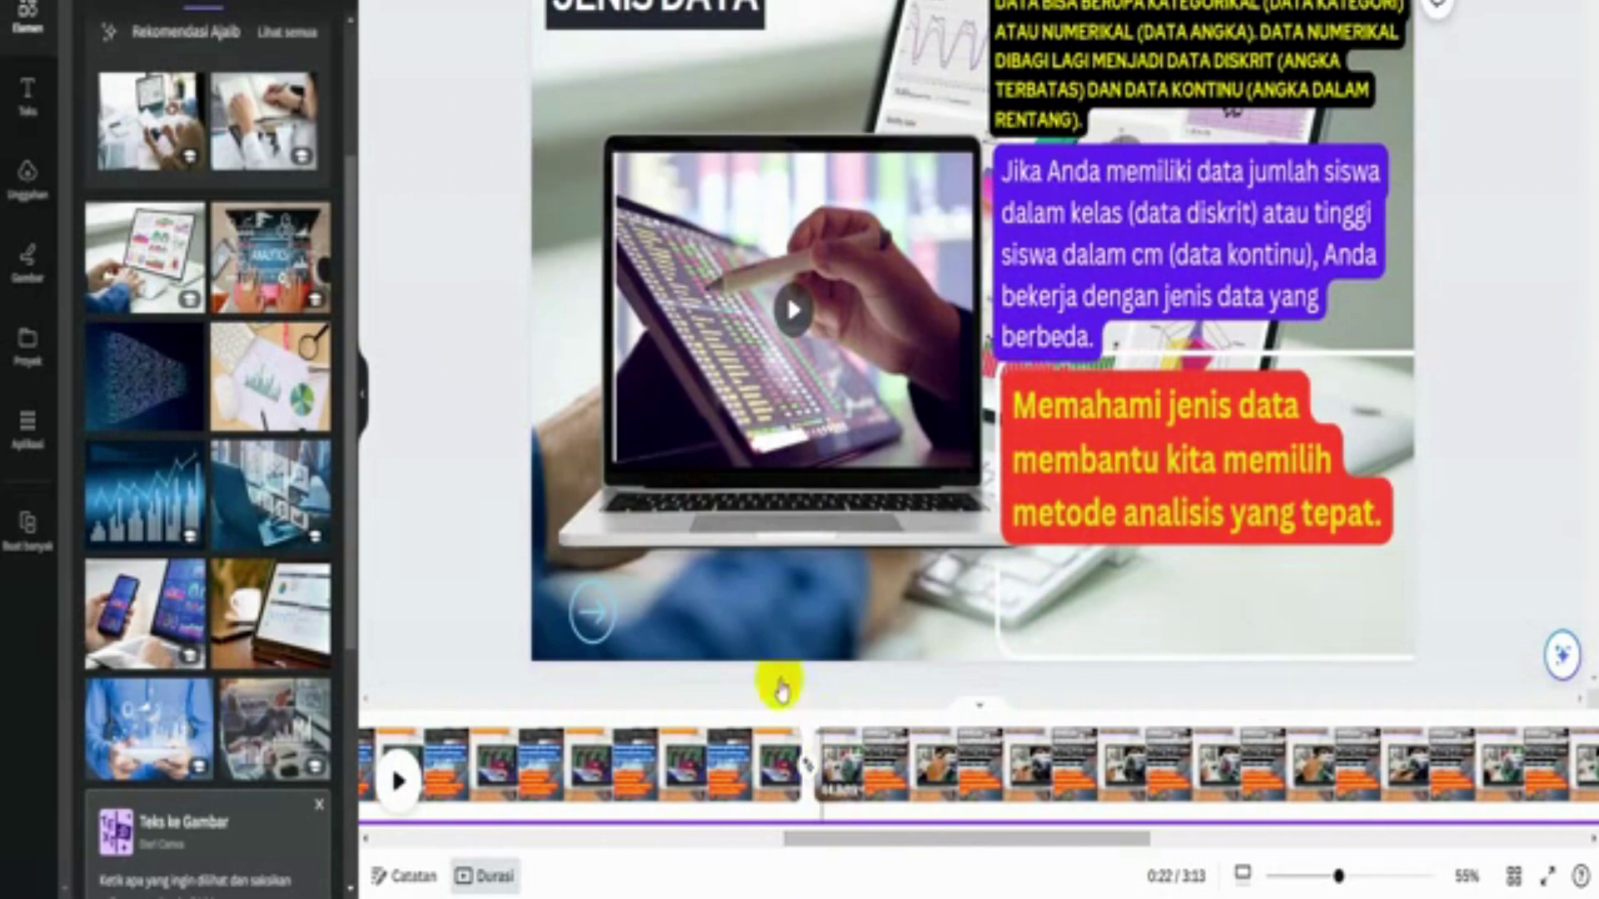
left_click(1035, 737)
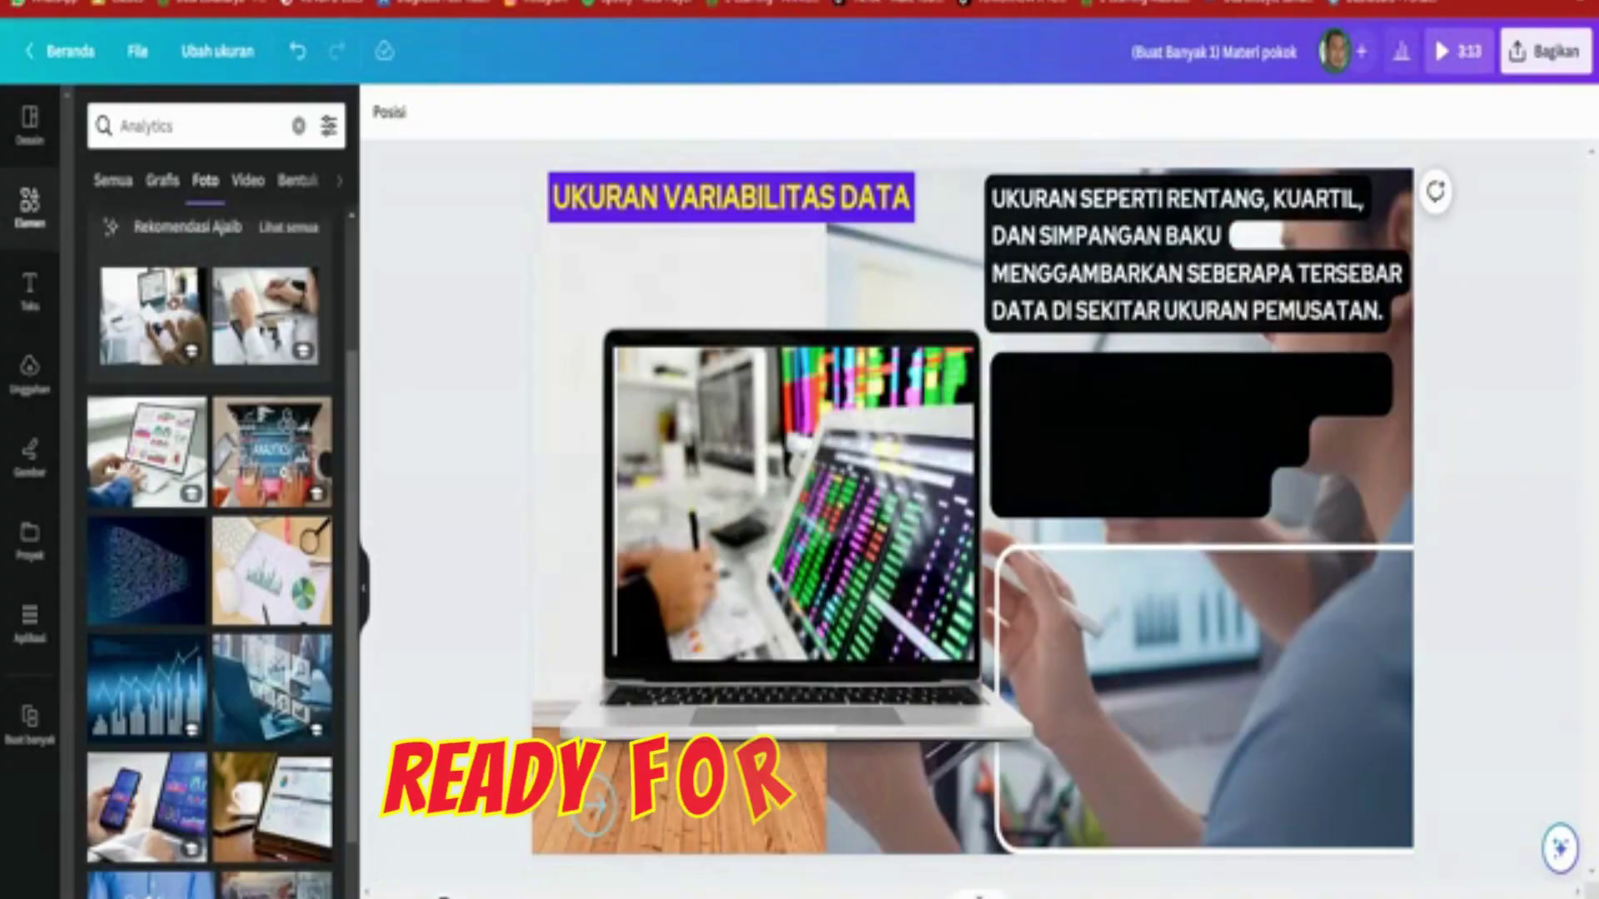
left_click(580, 432)
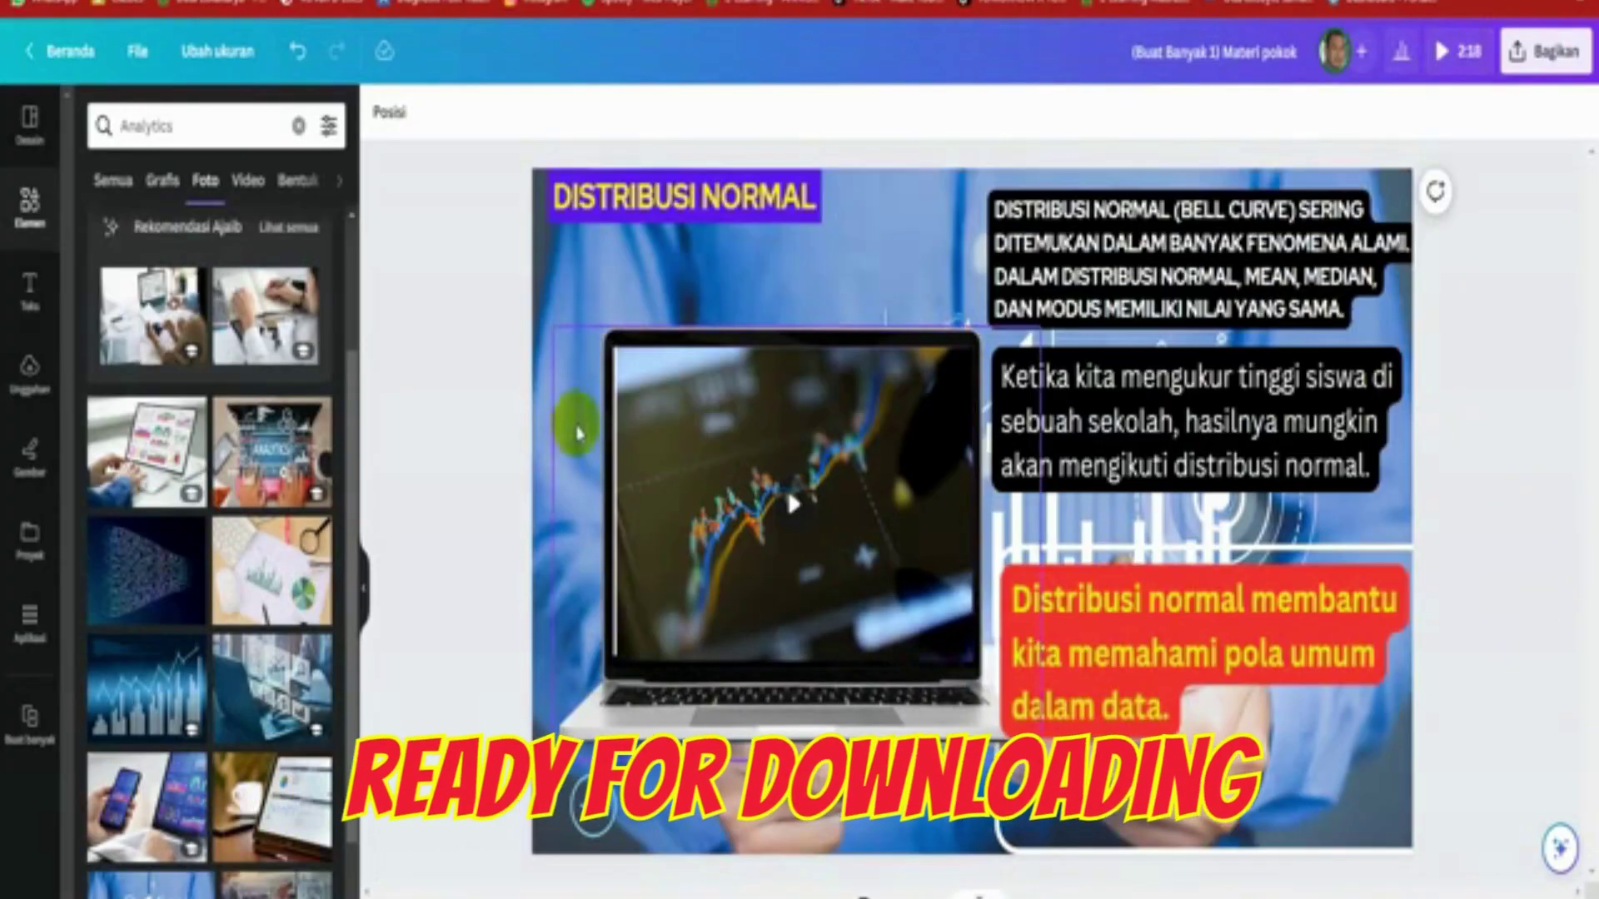
left_click(1332, 215)
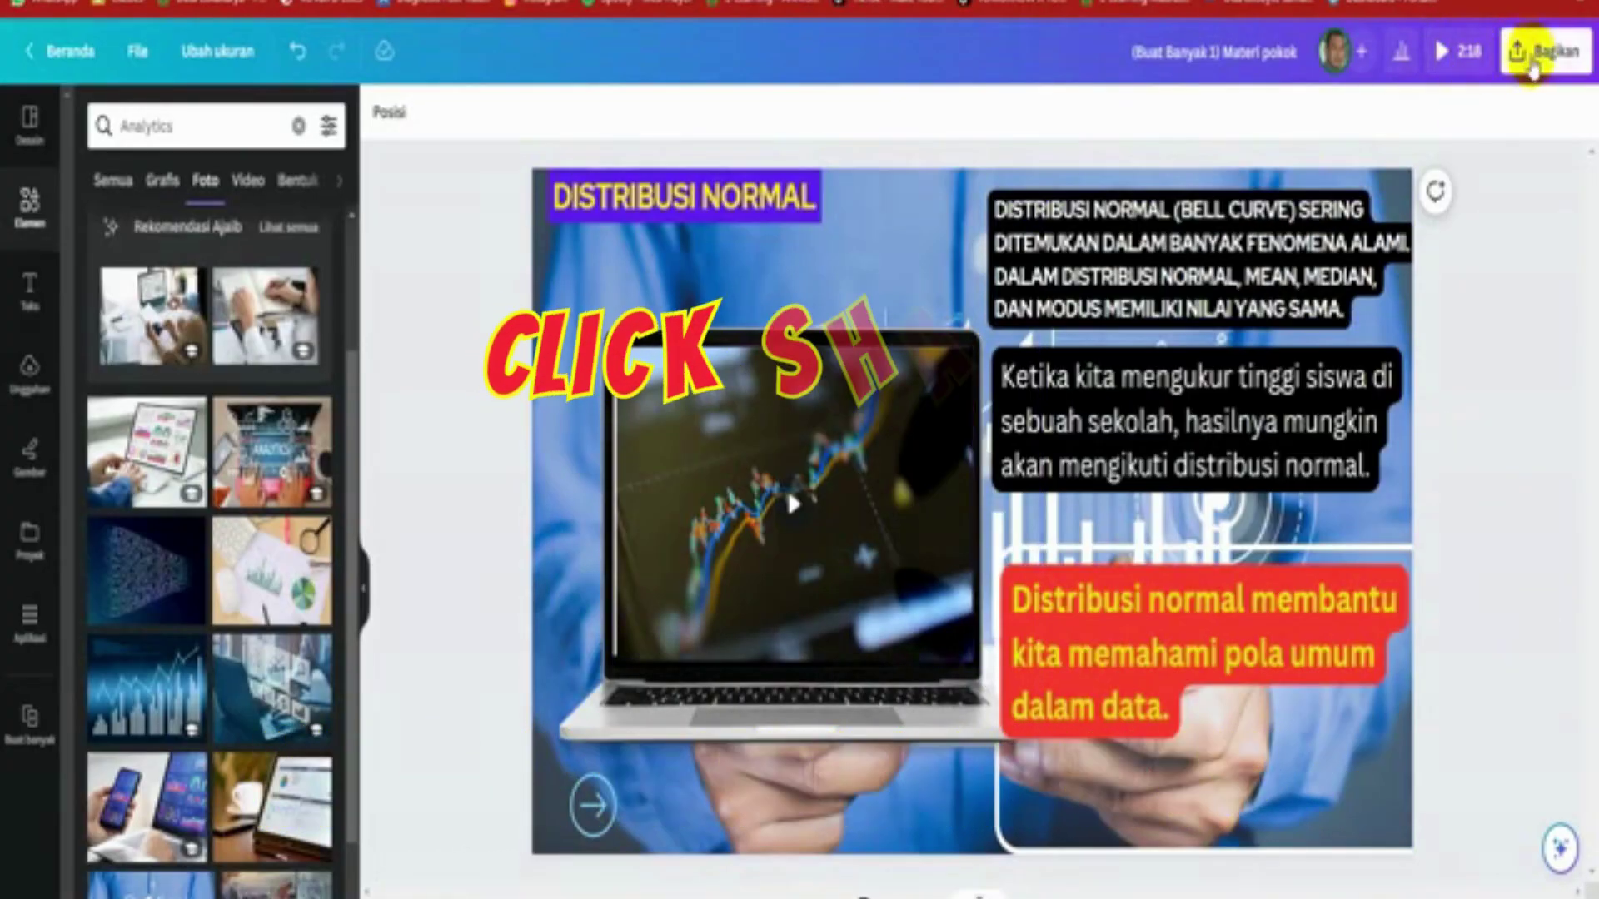
- Download all six pages as 1080p MP4 video, with each page saved as a separate file
left_click(1532, 65)
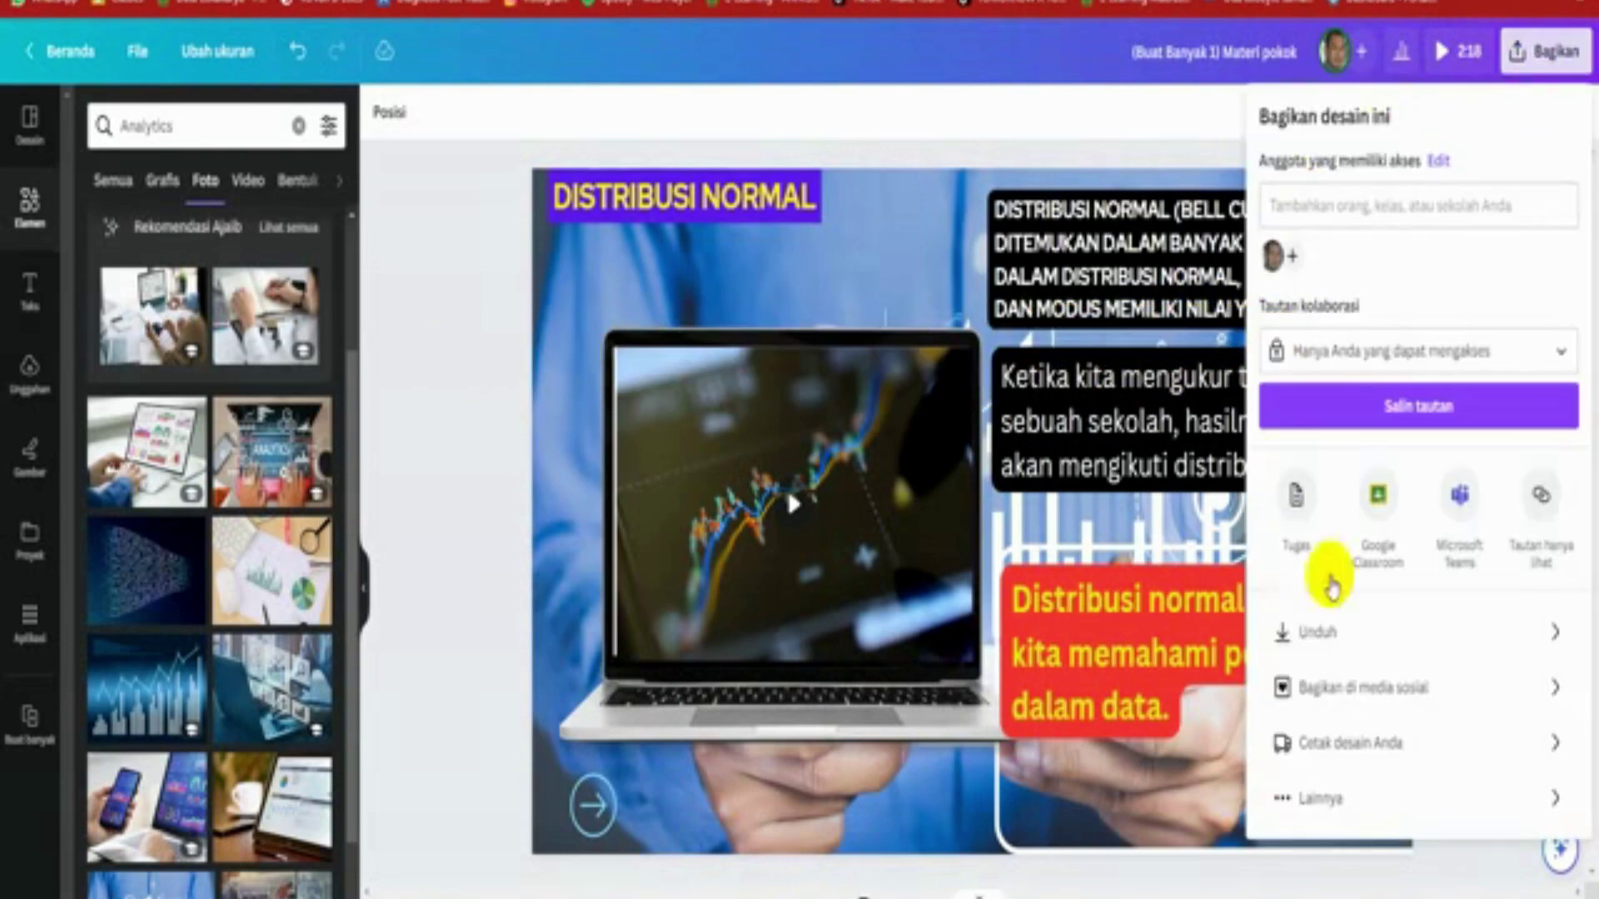
left_click(1320, 633)
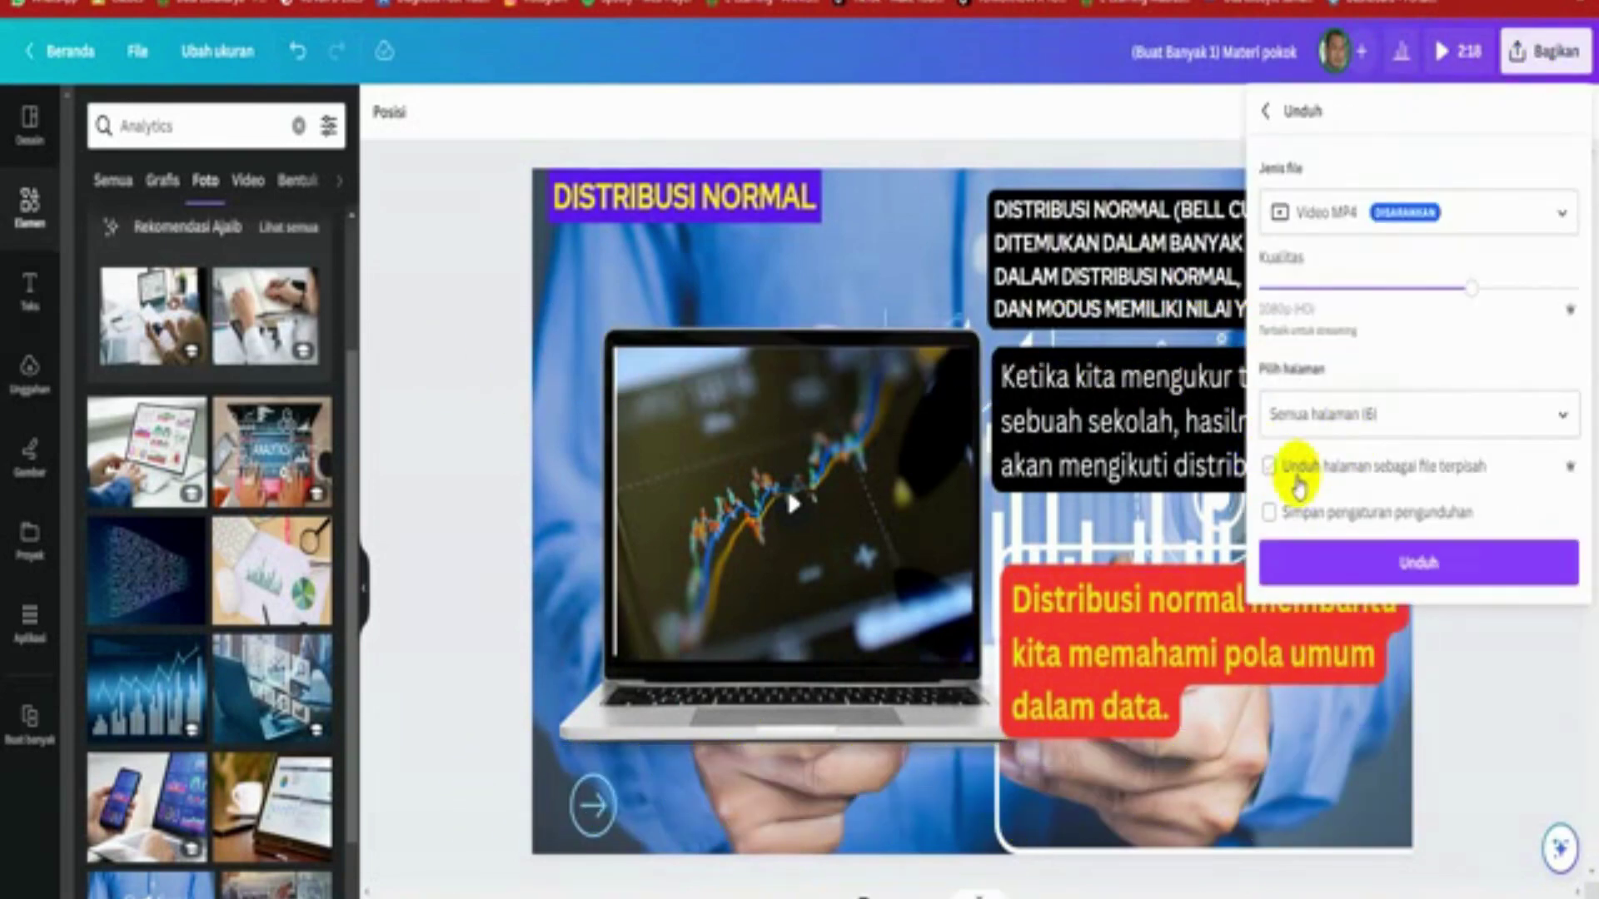
left_click(1269, 469)
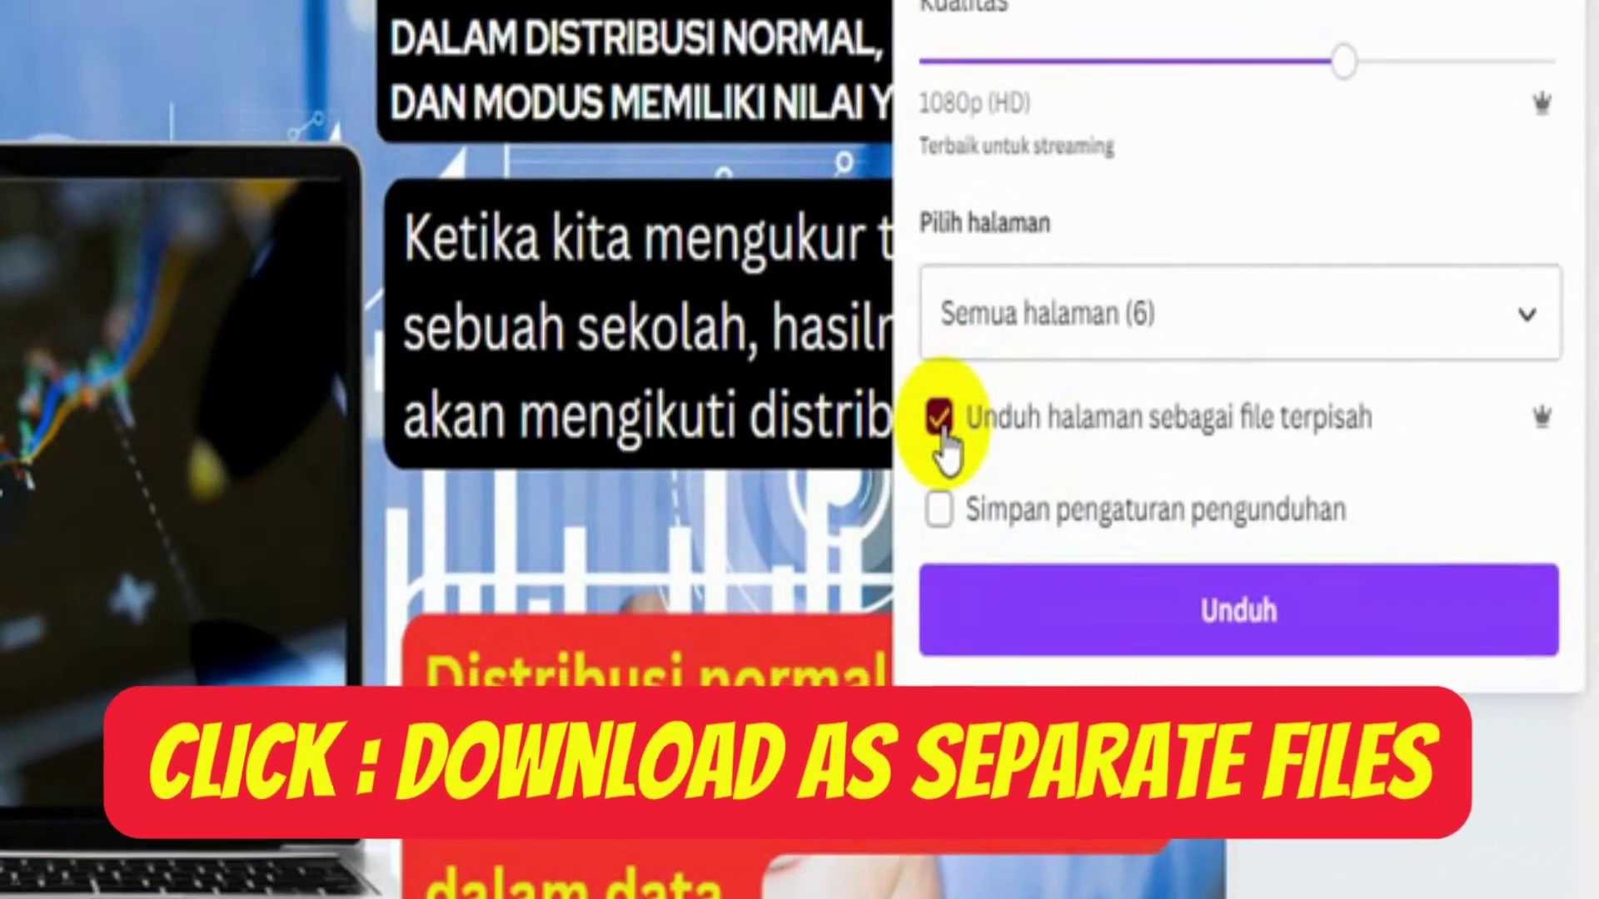
left_click(1274, 642)
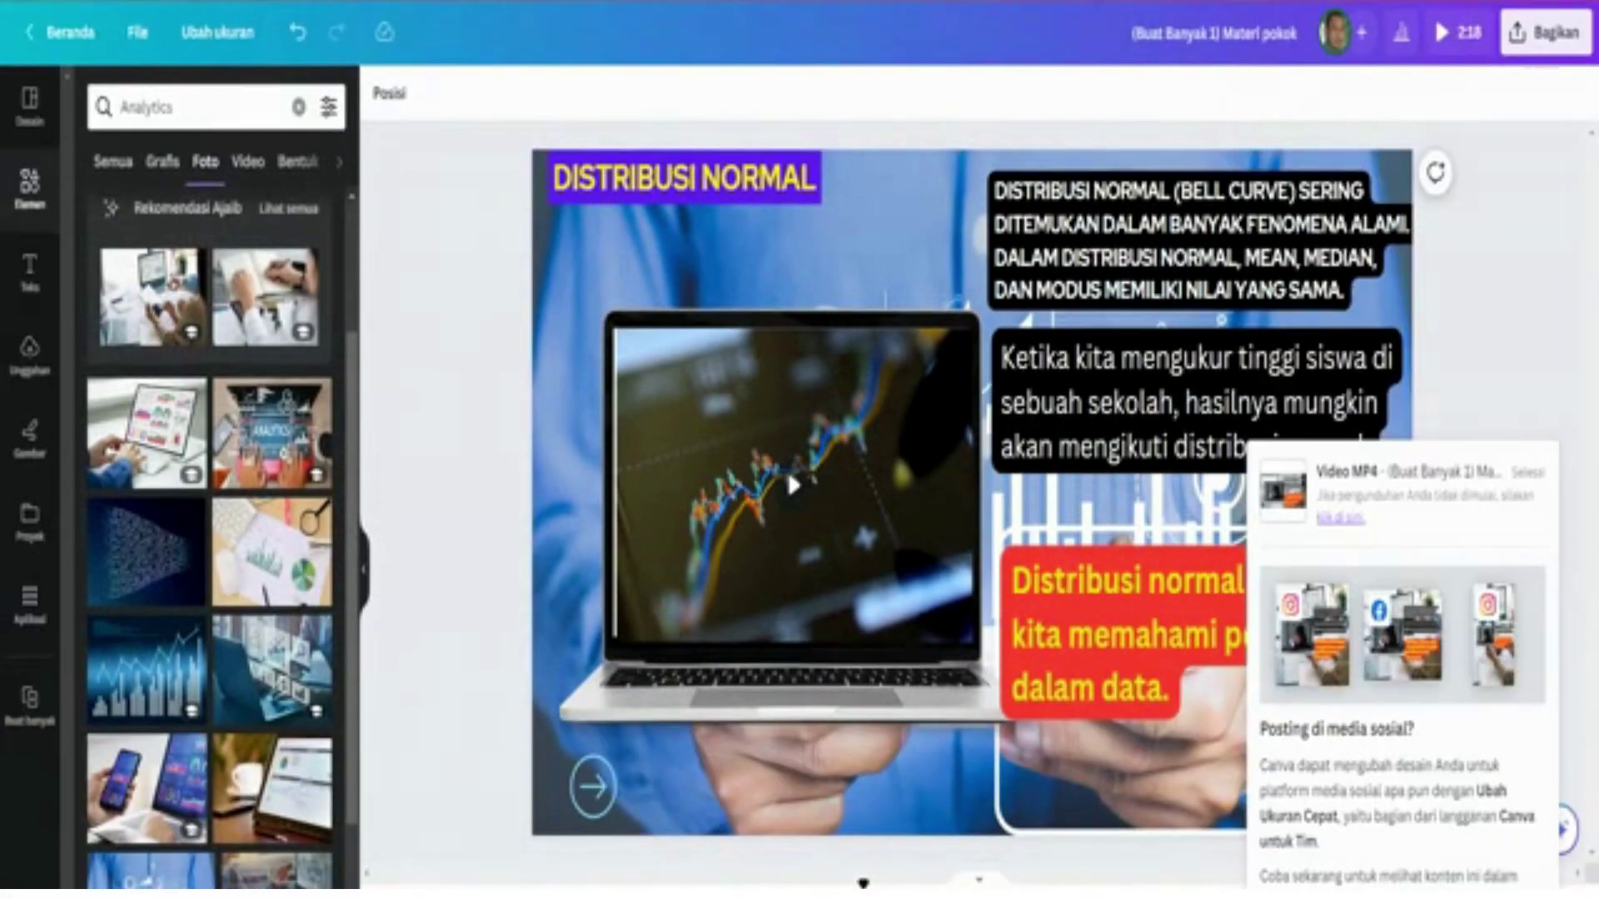
- Locate the downloaded (Buat Banyak 1) Materi pokok archive in its folder and extract it to a folder of the same name
left_click(1434, 13)
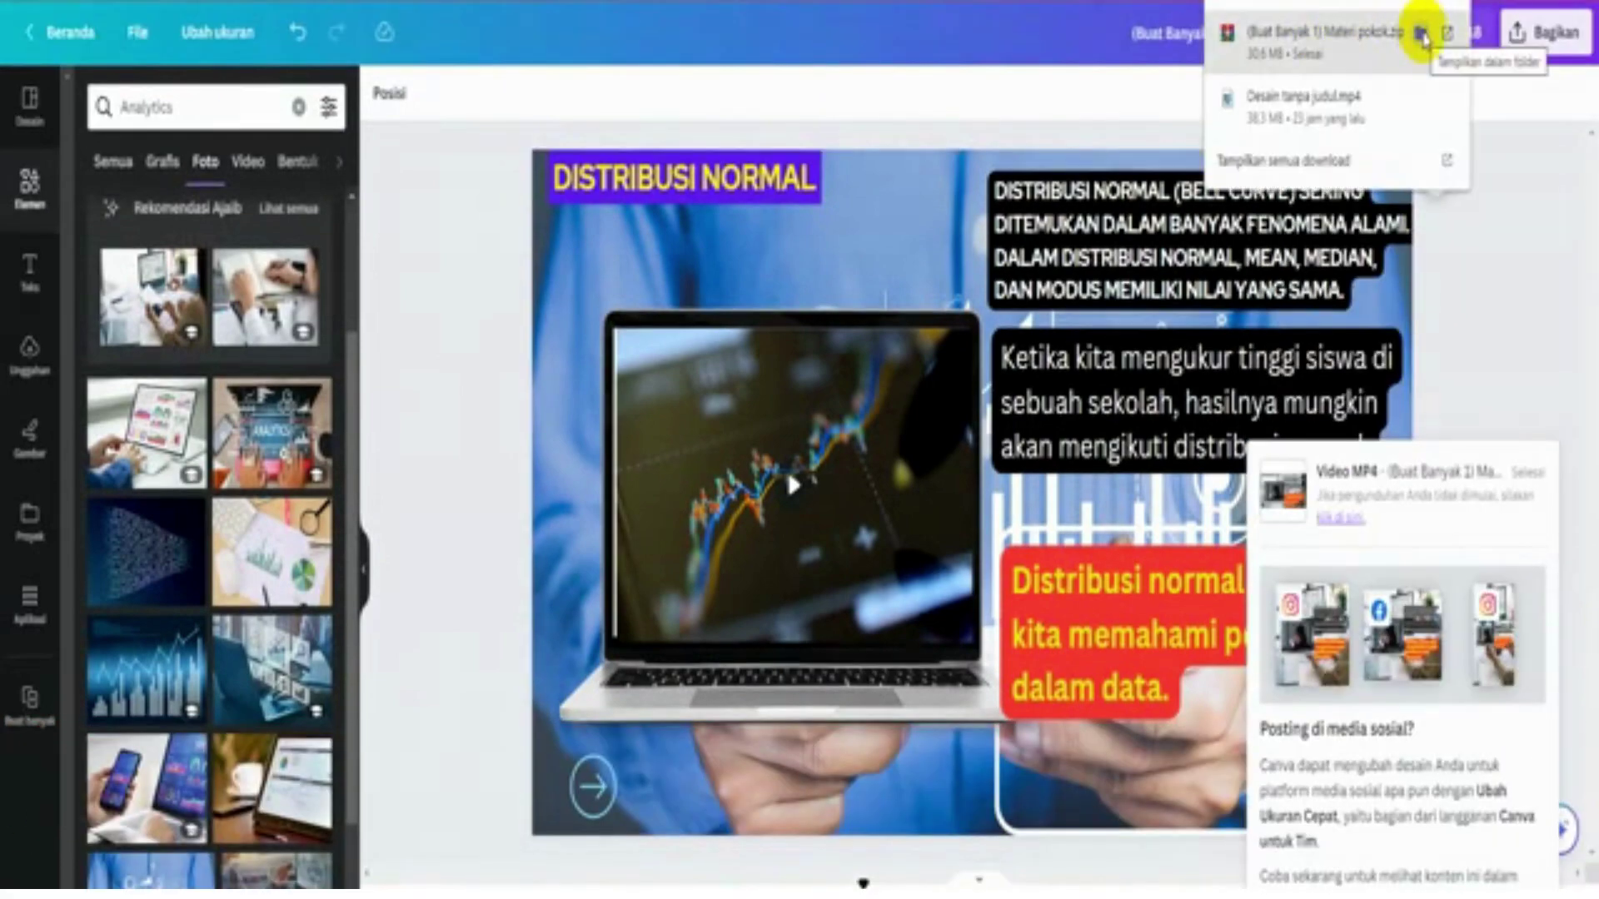
left_click(1422, 35)
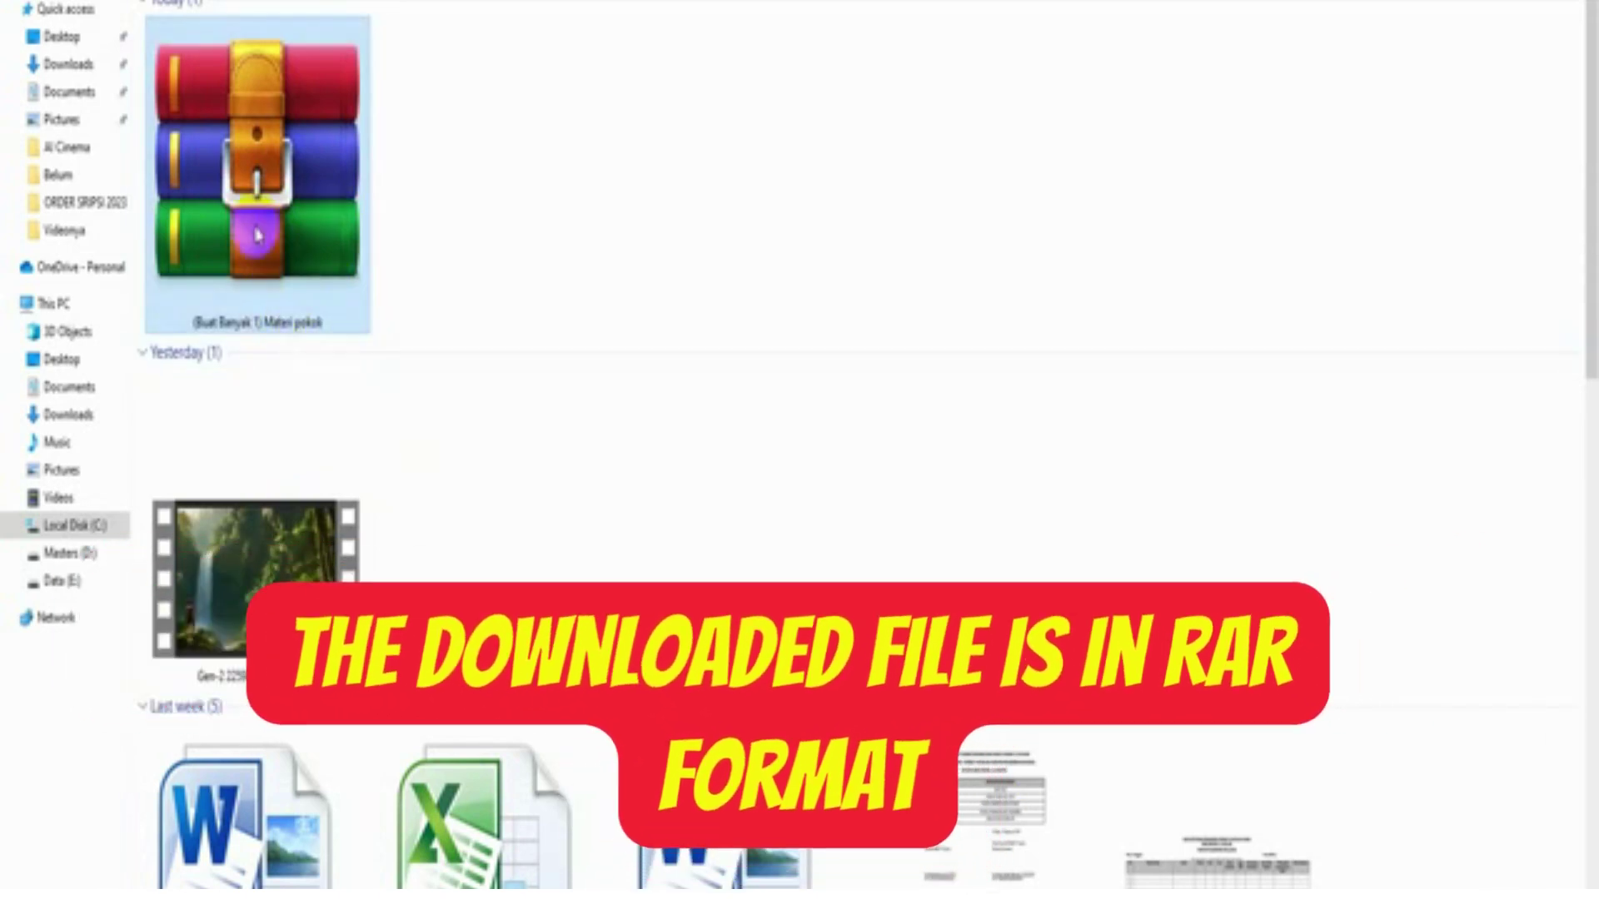
left_click(274, 125)
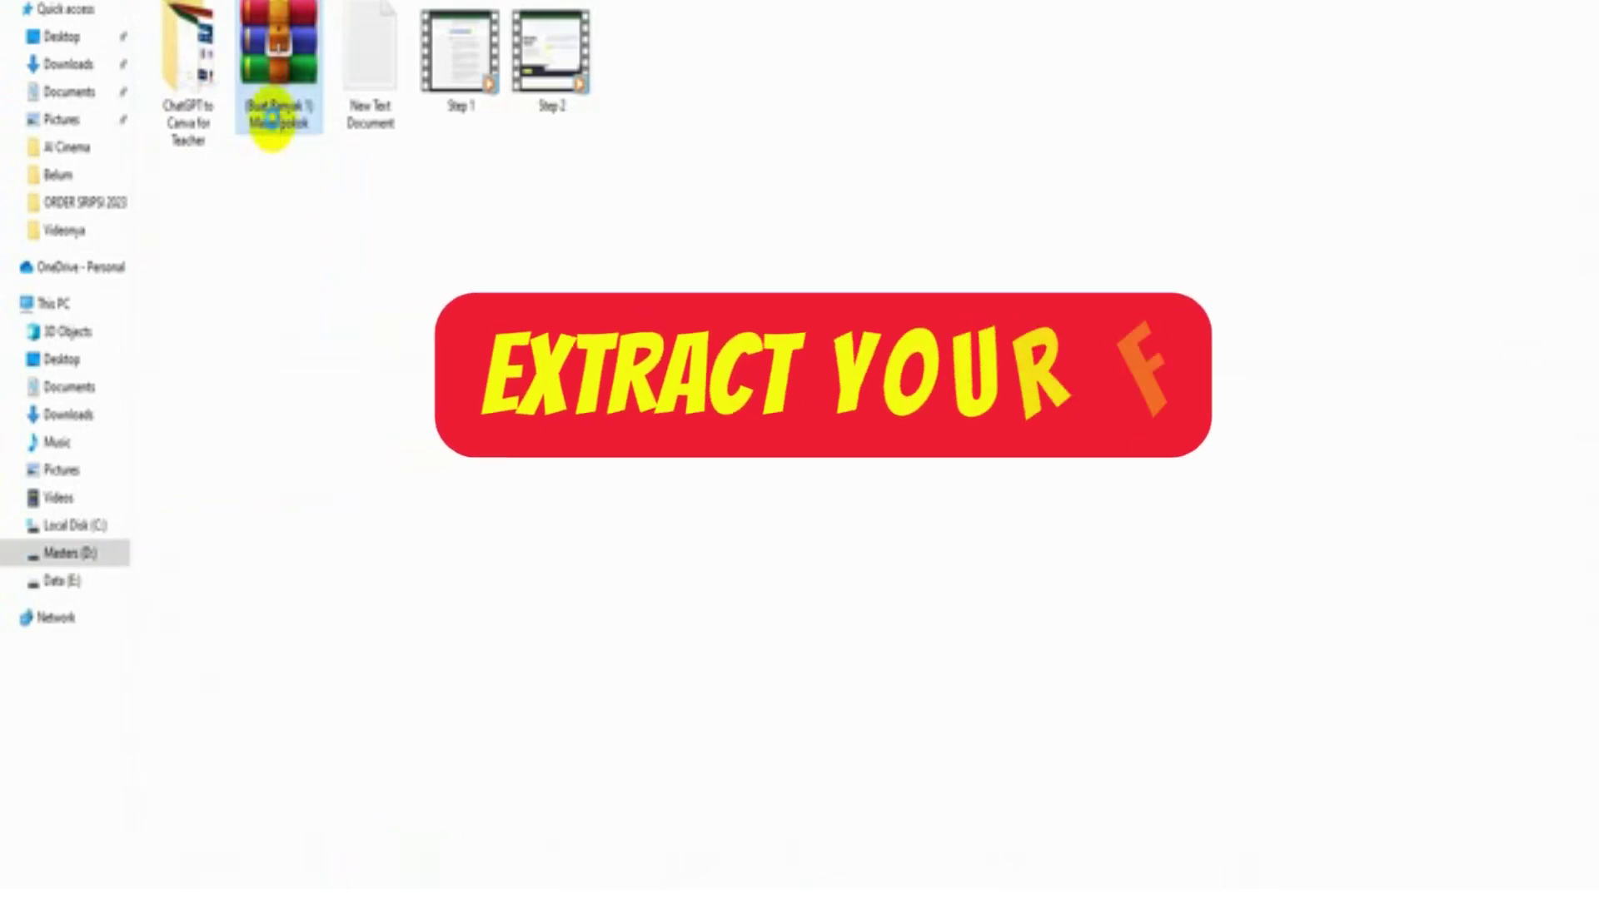
right_click(275, 129)
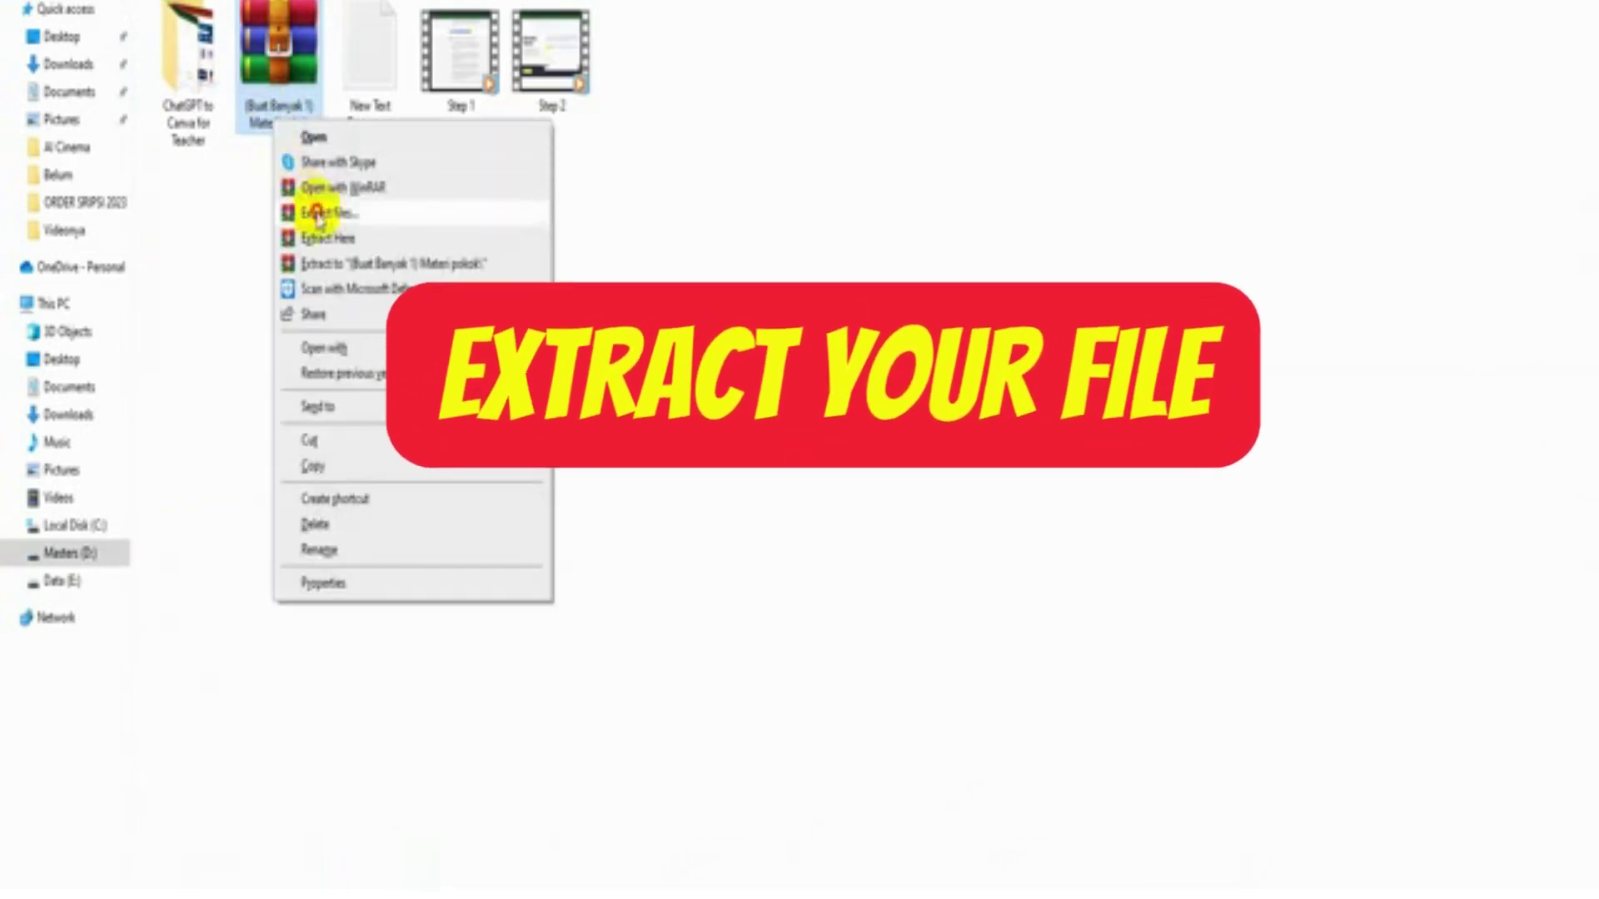
left_click(322, 210)
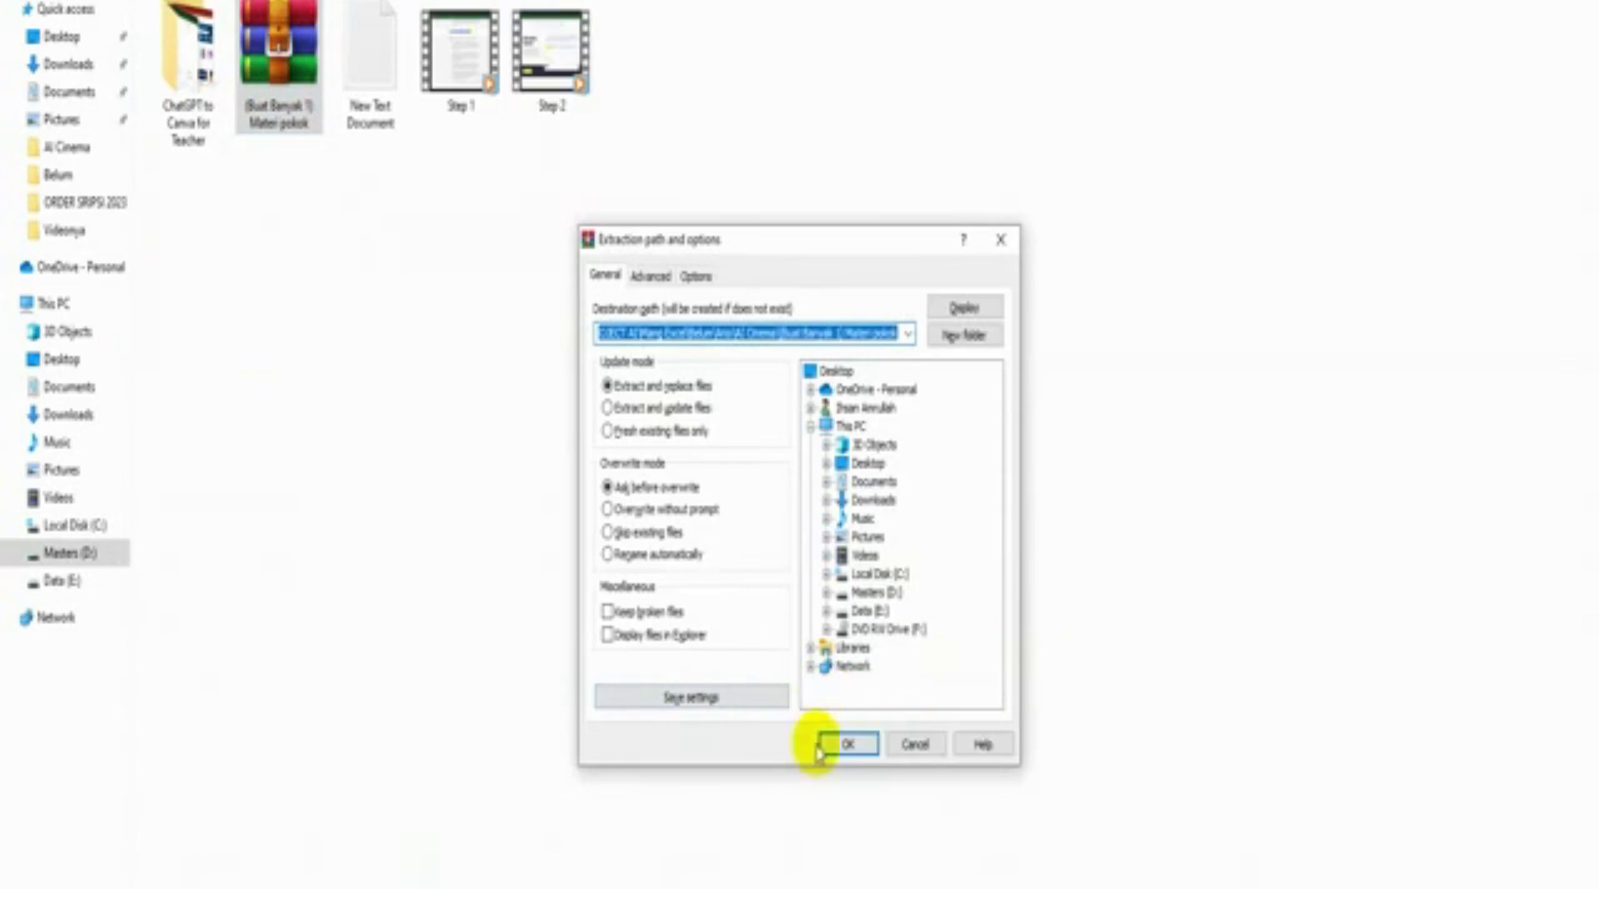
left_click(846, 743)
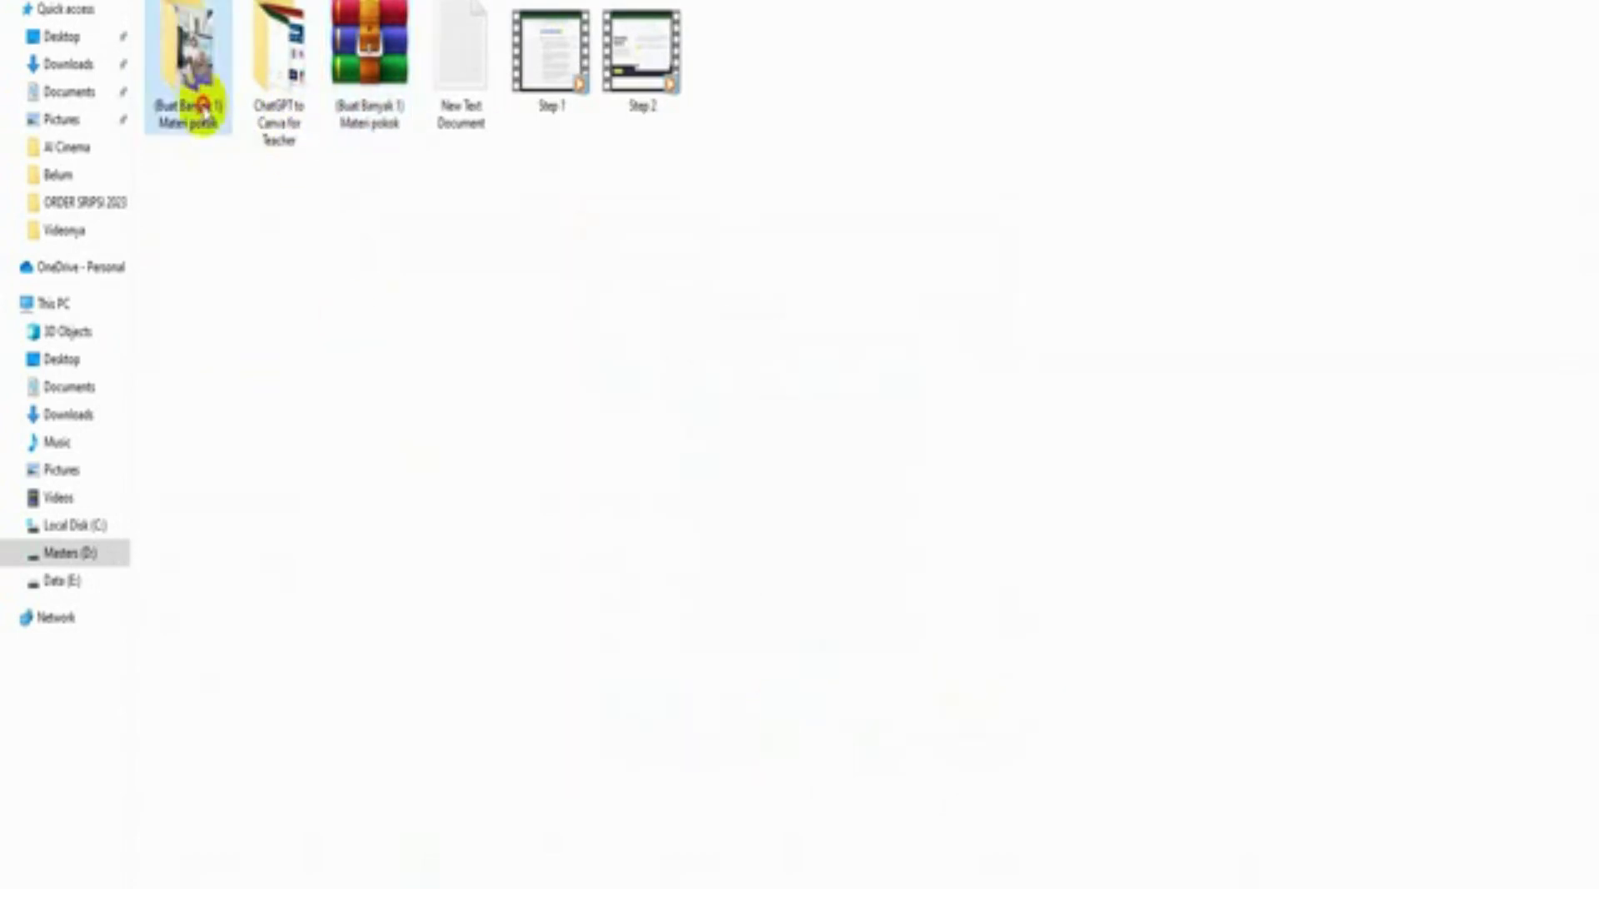
- Open the extracted (Buat Banyak 1) Materi pokok folder and play video 1
double_click(200, 117)
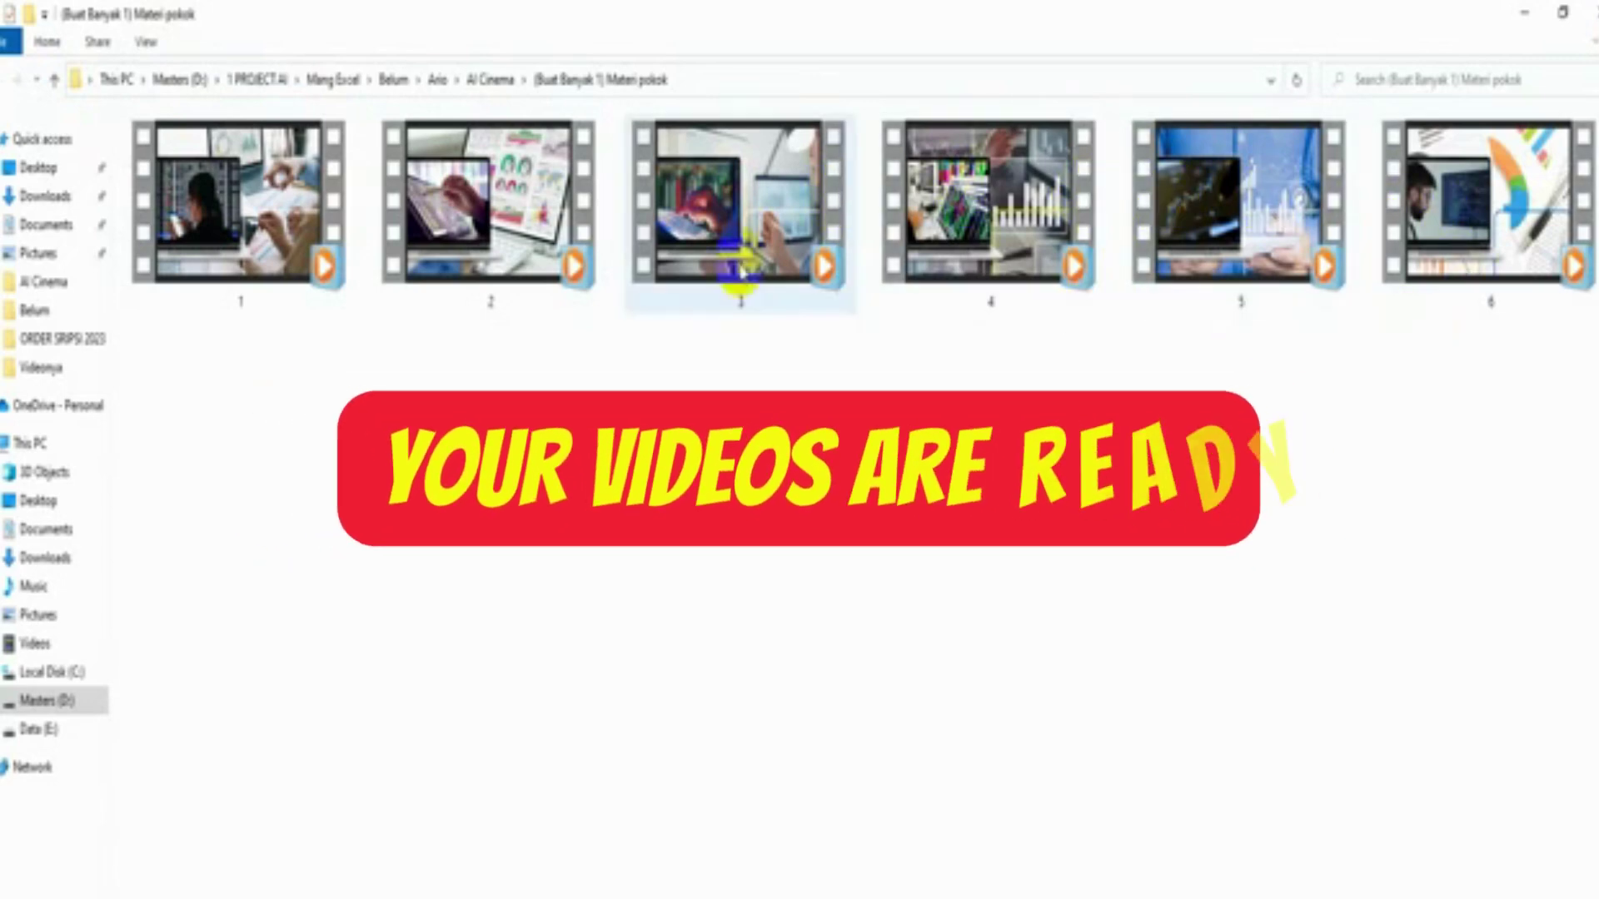
left_click(250, 266)
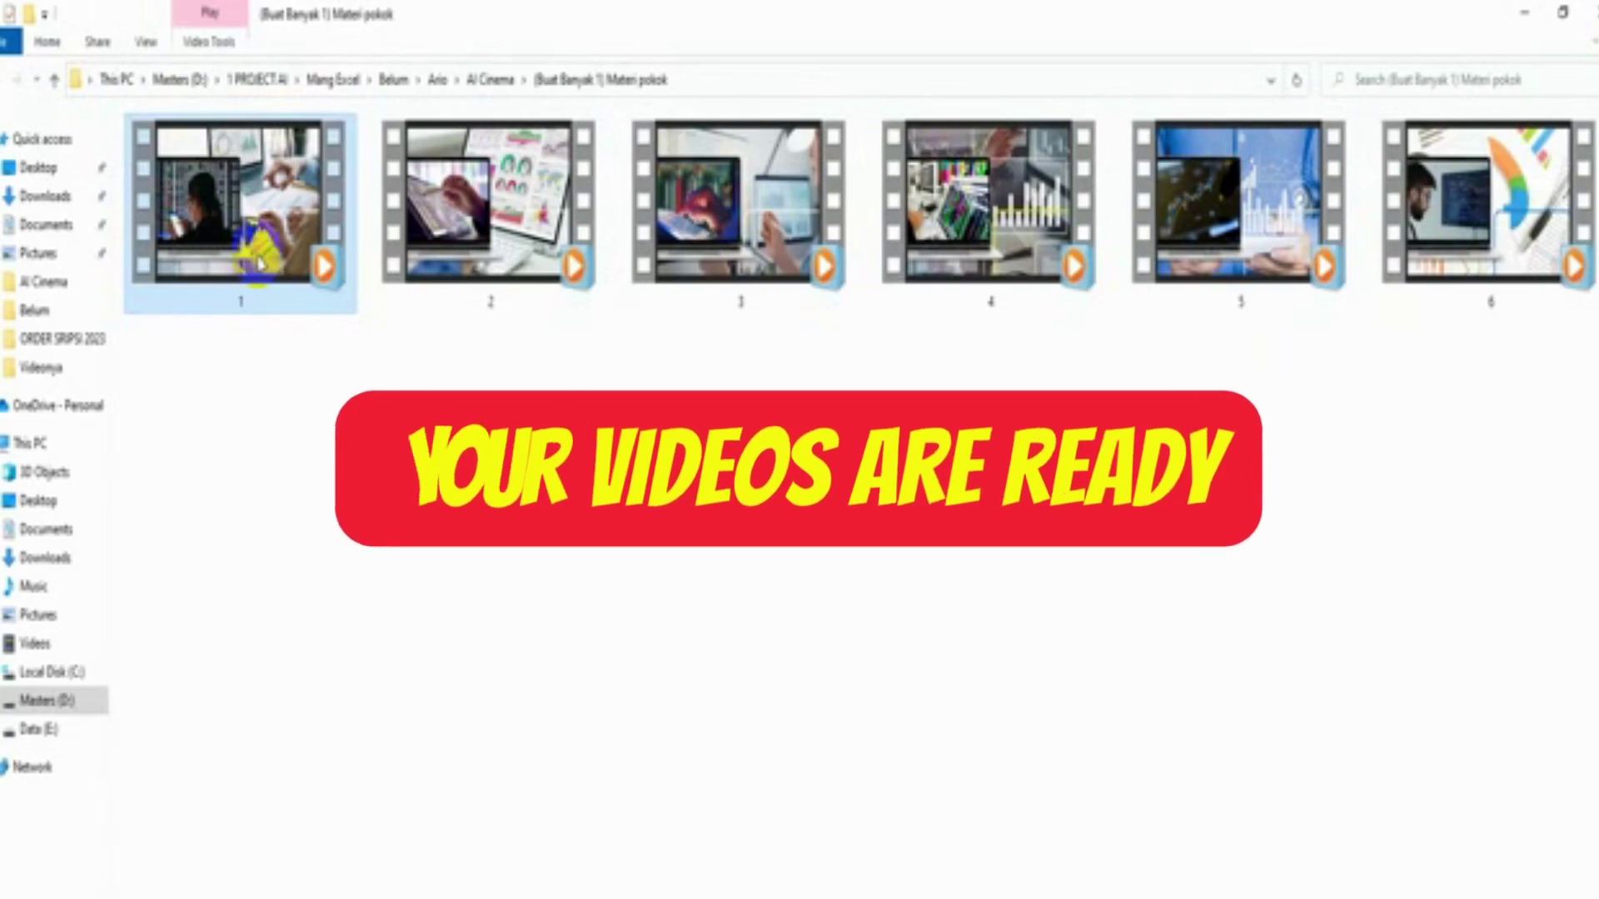
double_click(260, 263)
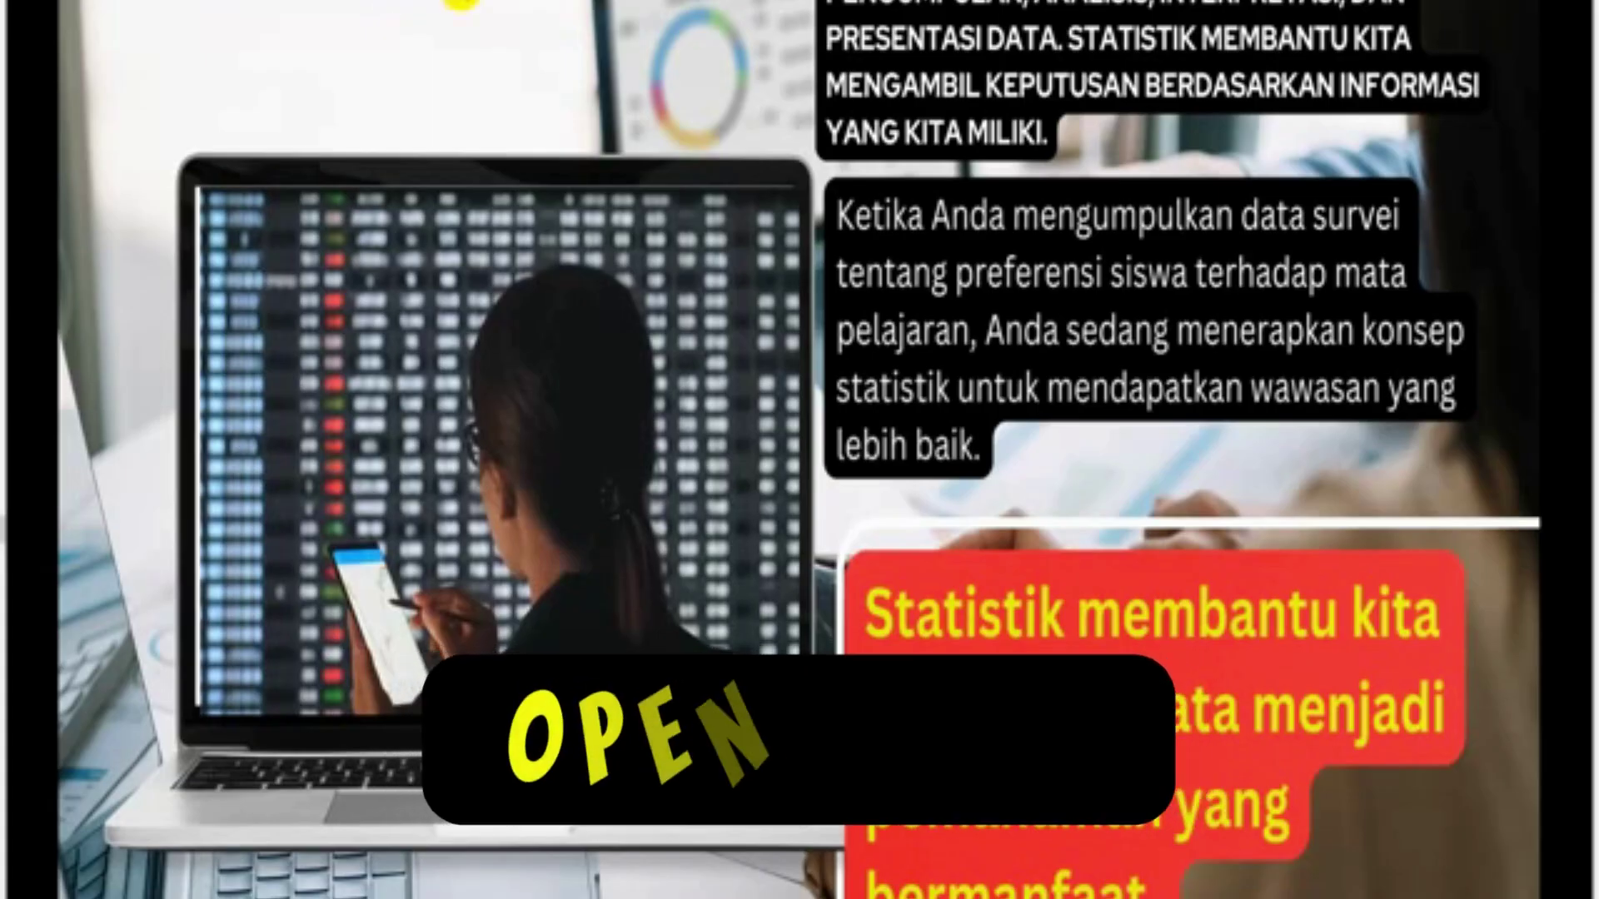
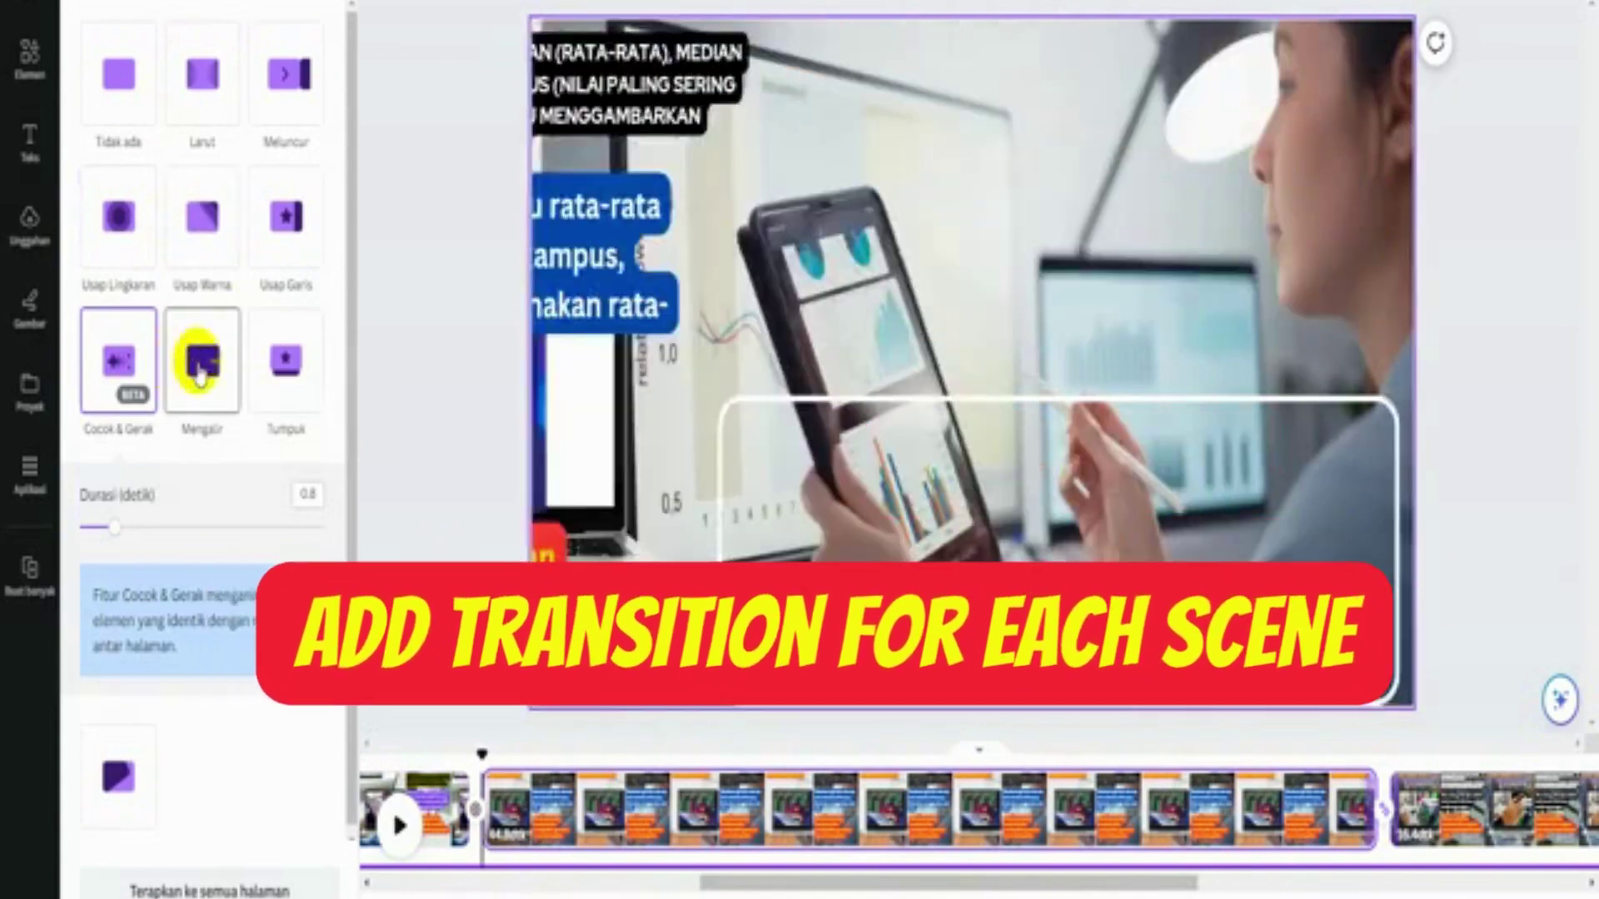
- Preview the transitions and animations from the Pengertian Statistik page through Jenis Data to Ukuran Pemusatan Data
left_click_drag(1074, 881, 1141, 879)
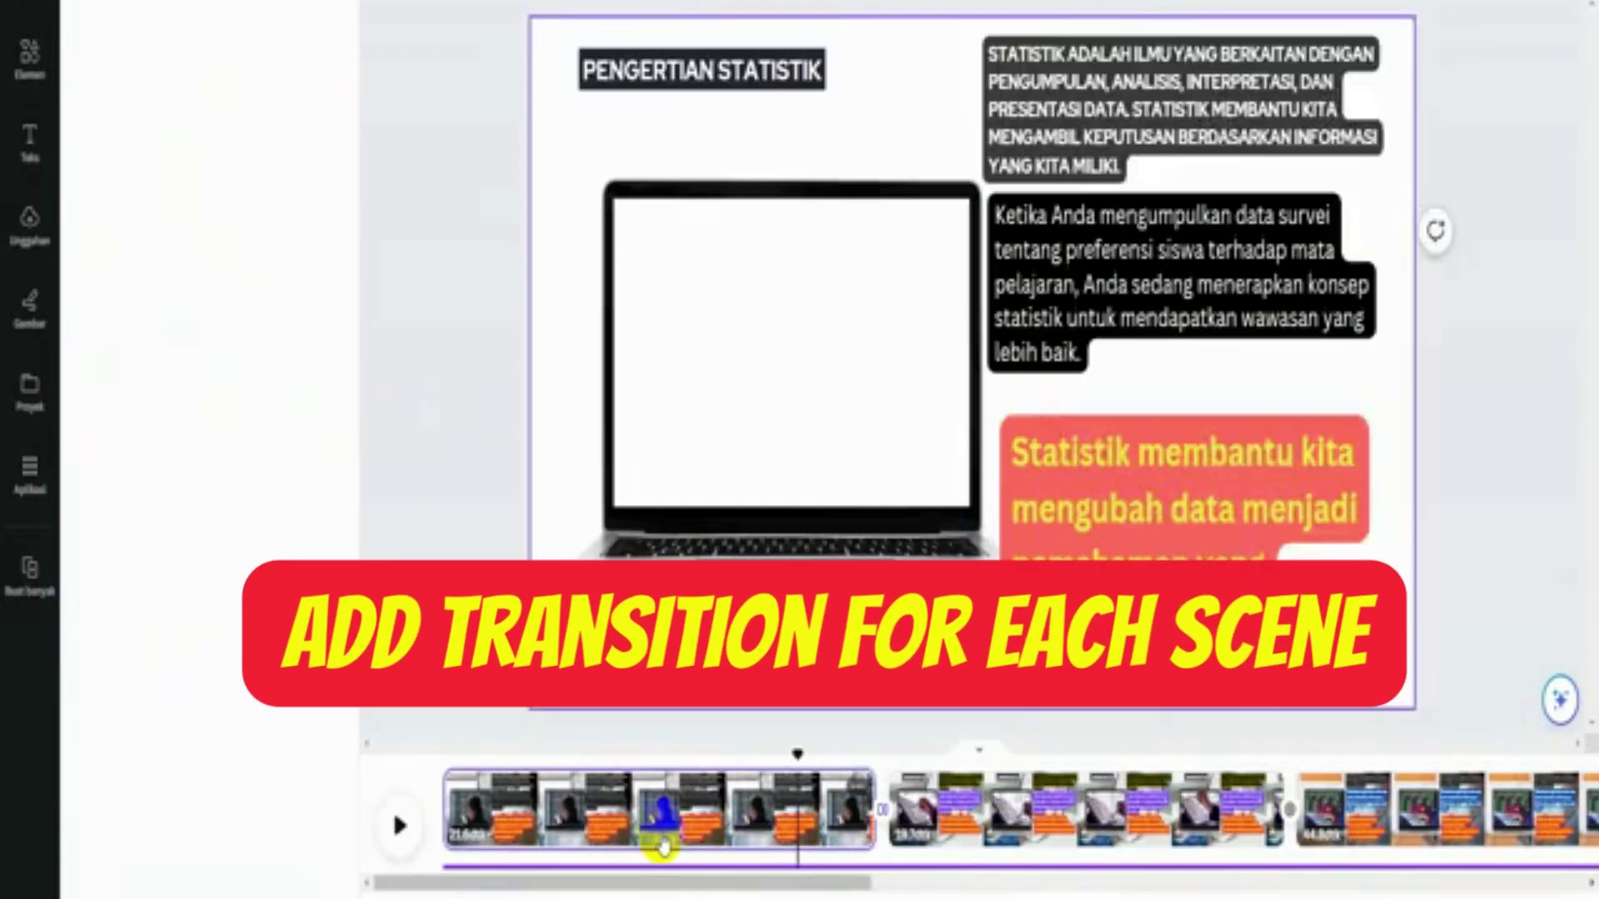
left_click(393, 828)
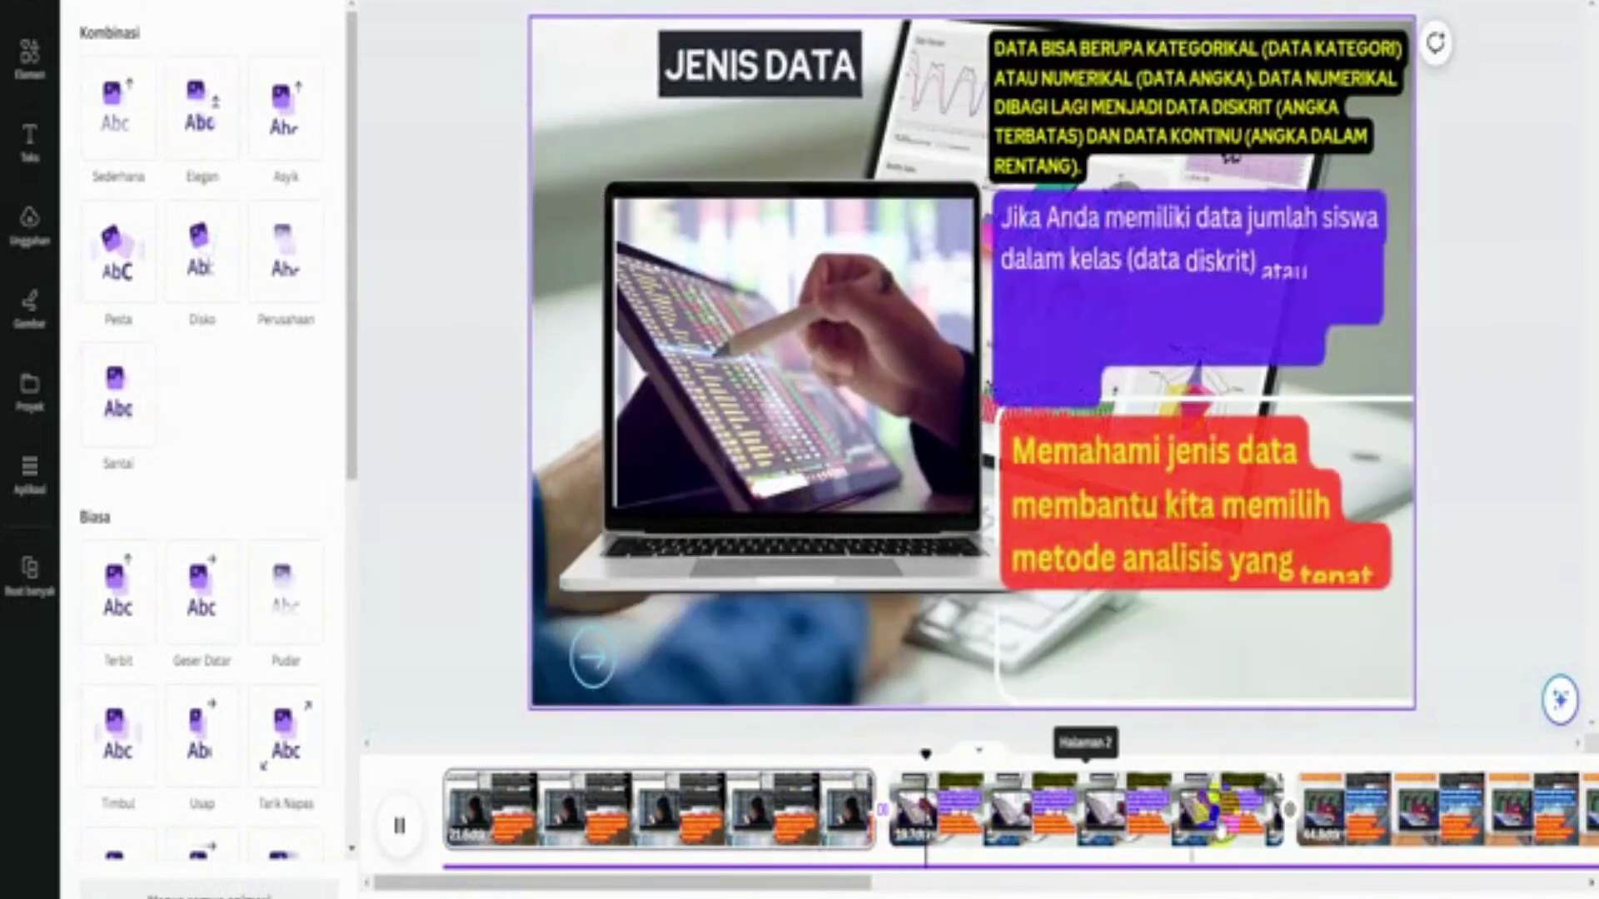
left_click(1214, 828)
left_click(415, 833)
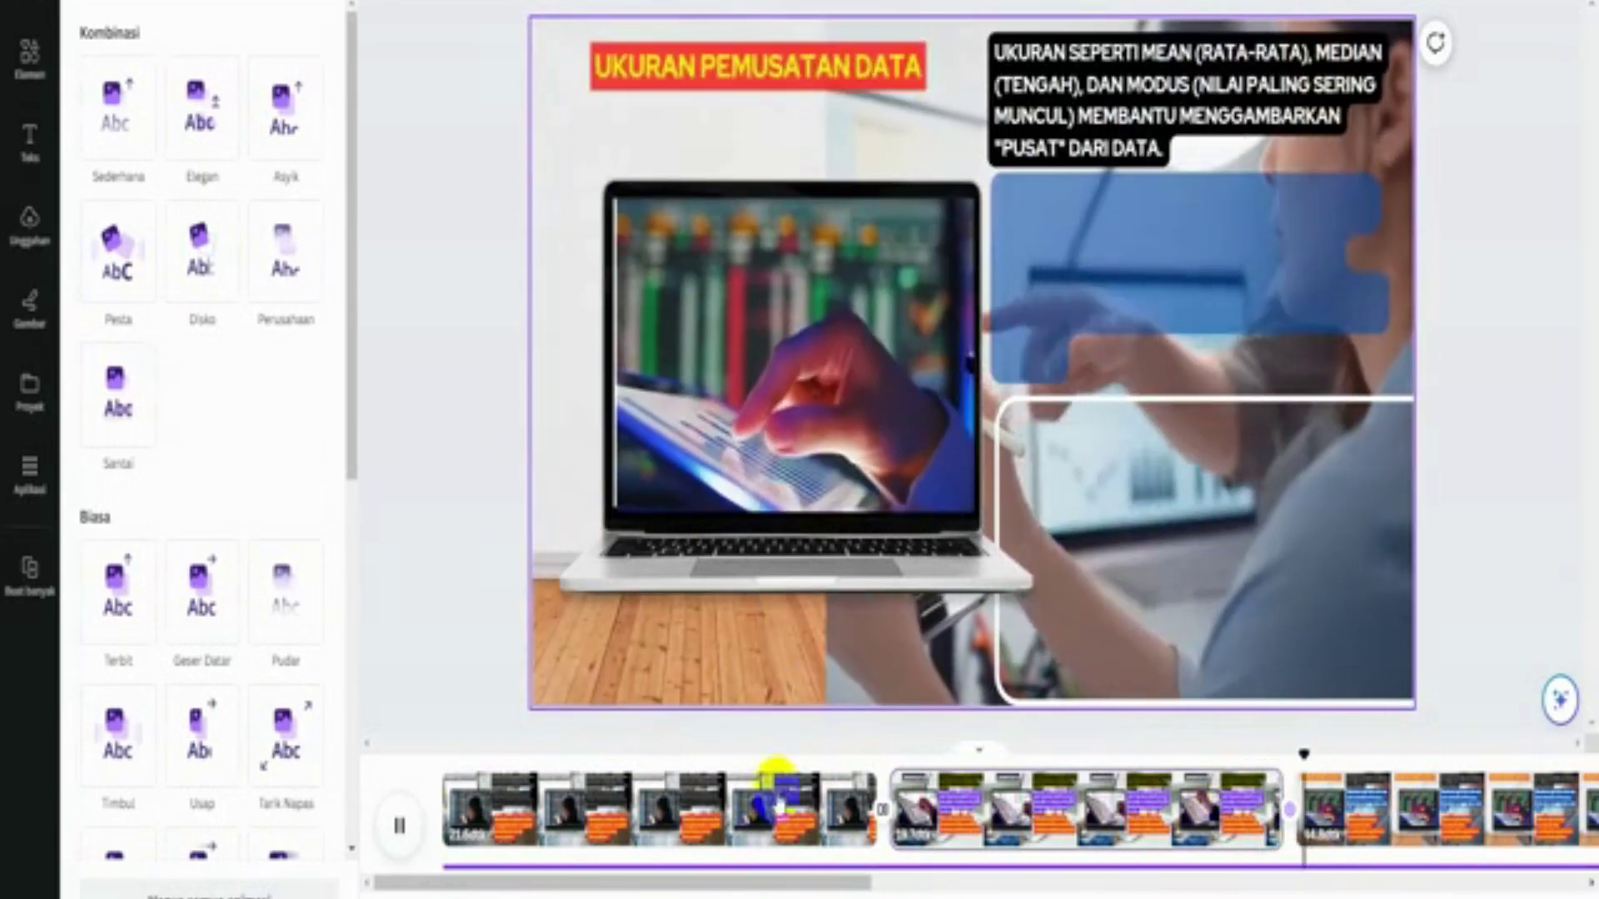
left_click(400, 826)
left_click_drag(774, 883, 426, 881)
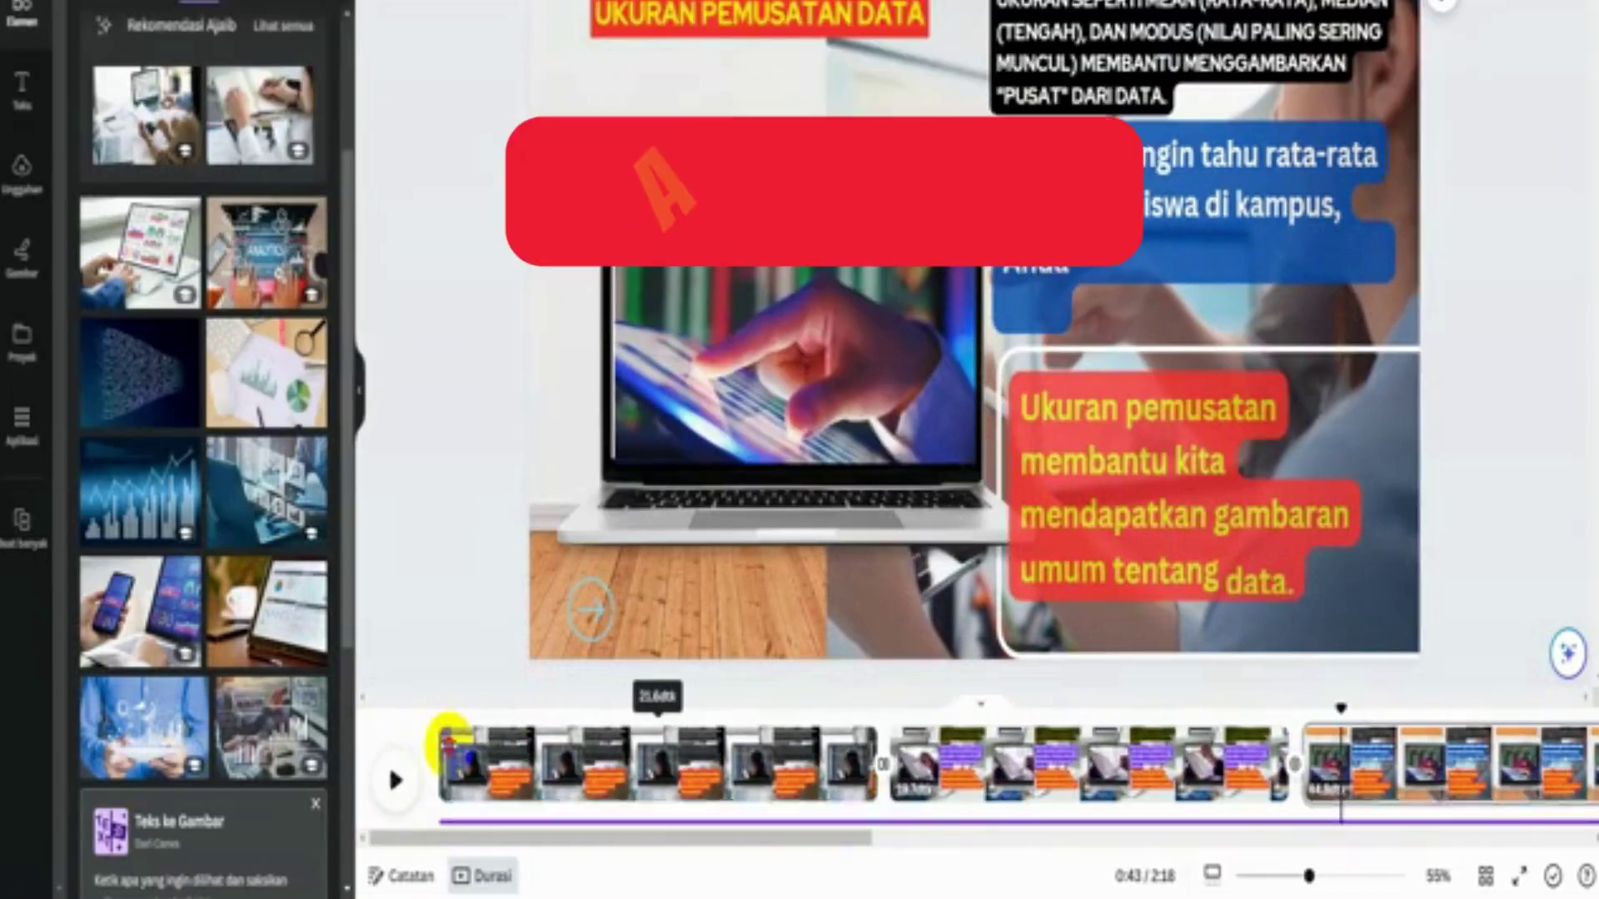
- Add a blank page after the Pengertian Statistik page and move it to the start of the timeline
left_click(448, 744)
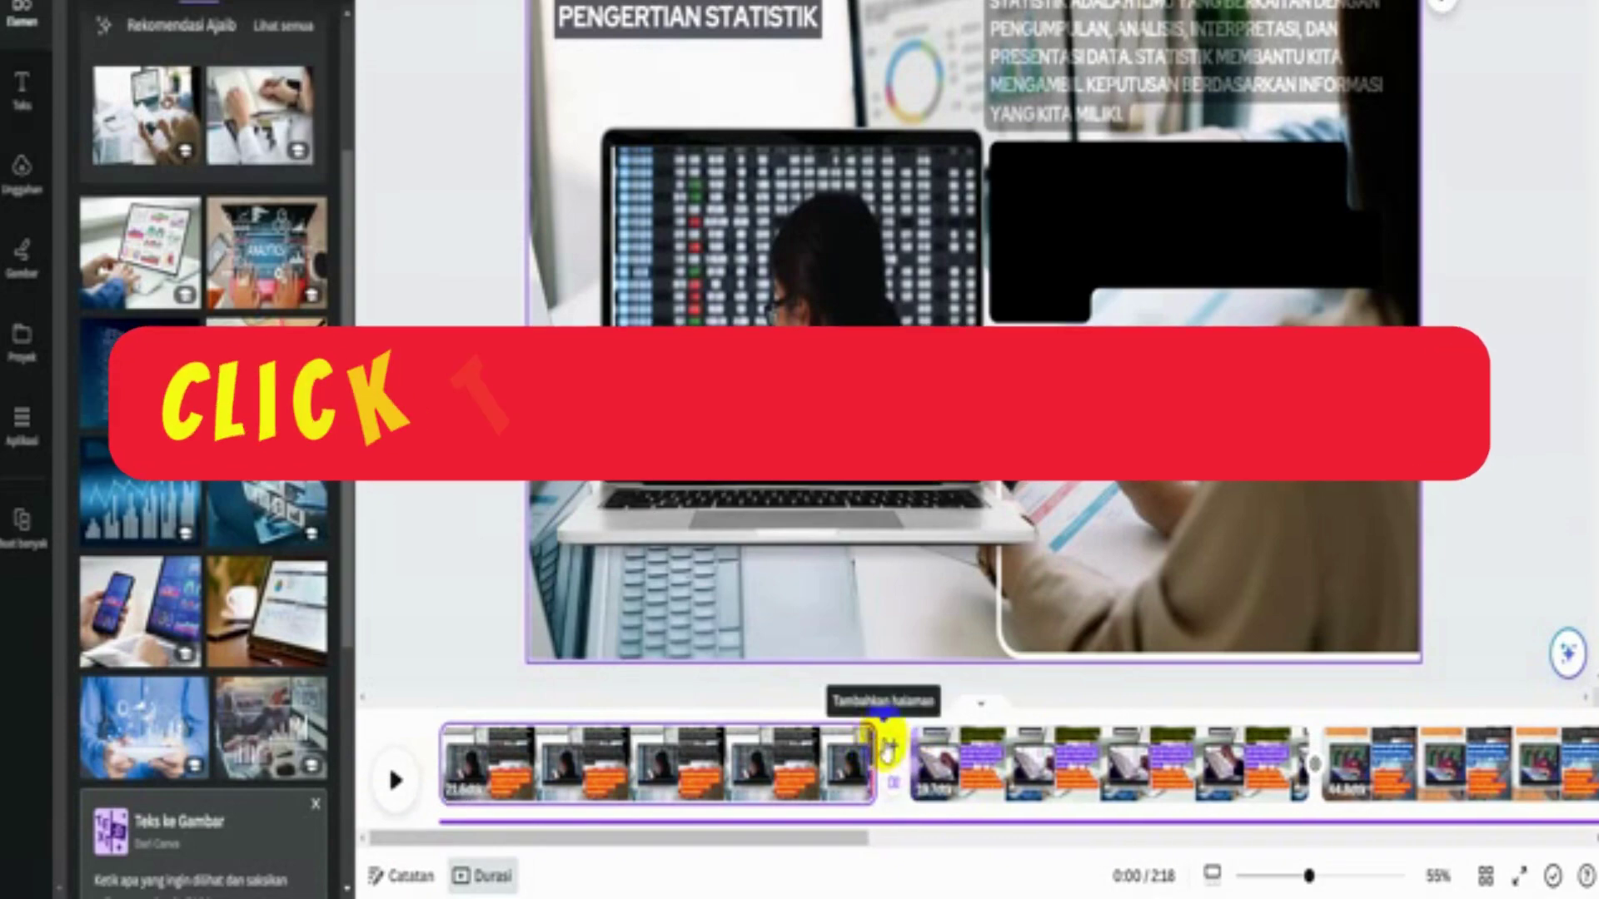
left_click(891, 745)
left_click_drag(941, 779, 735, 774)
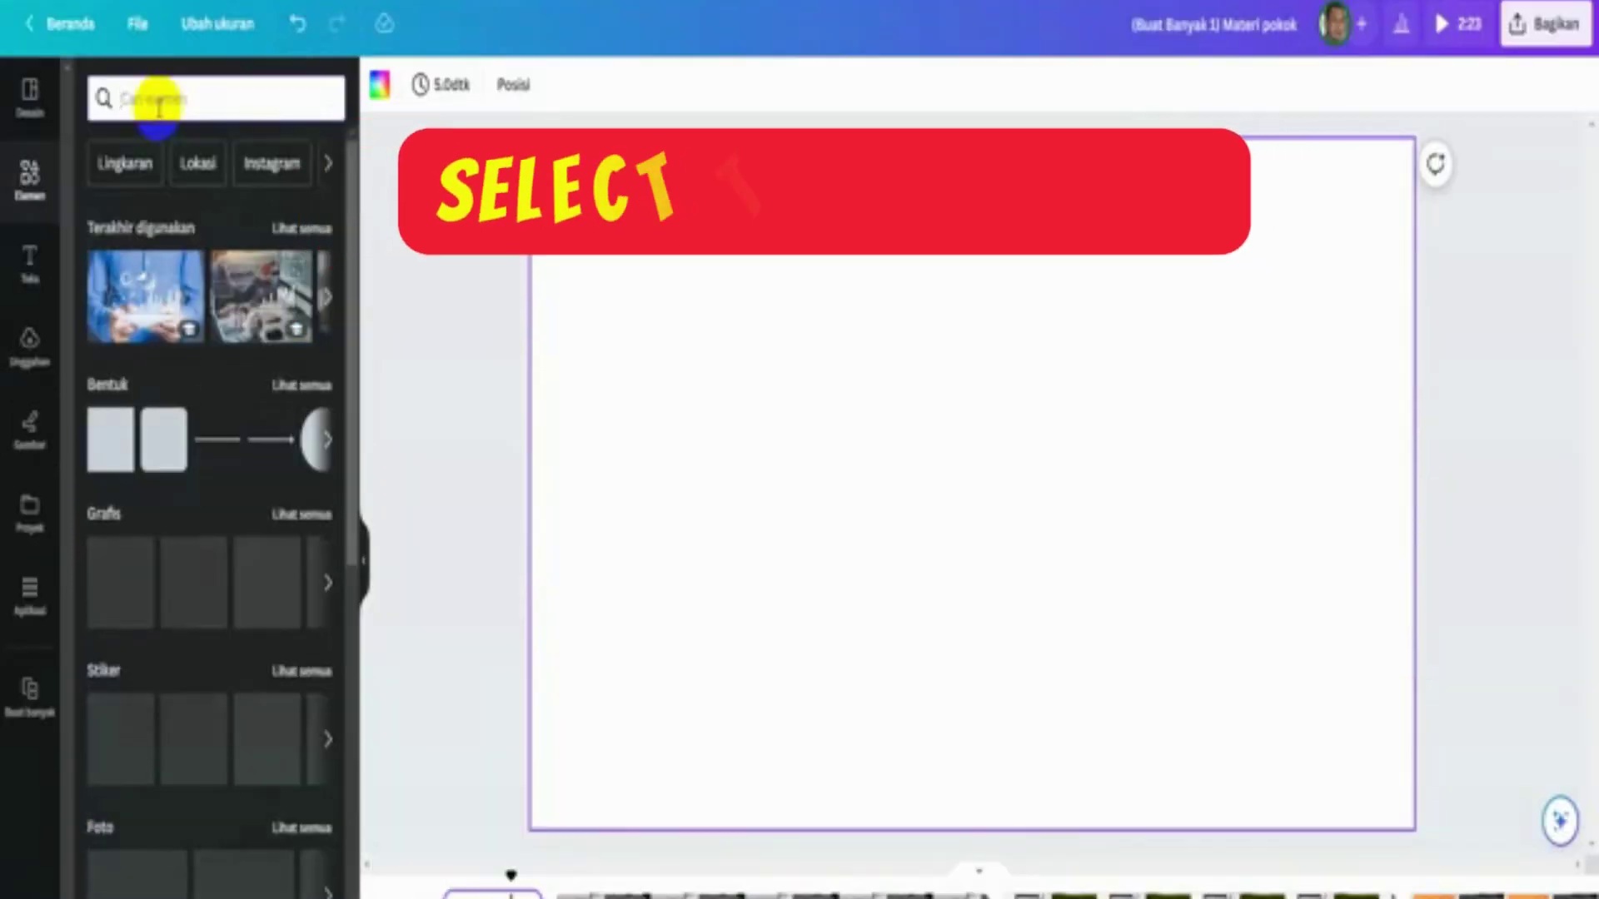
- Find the Statistics word cloud photo under "data statistik" and set it as the blank page's background
left_click(157, 100)
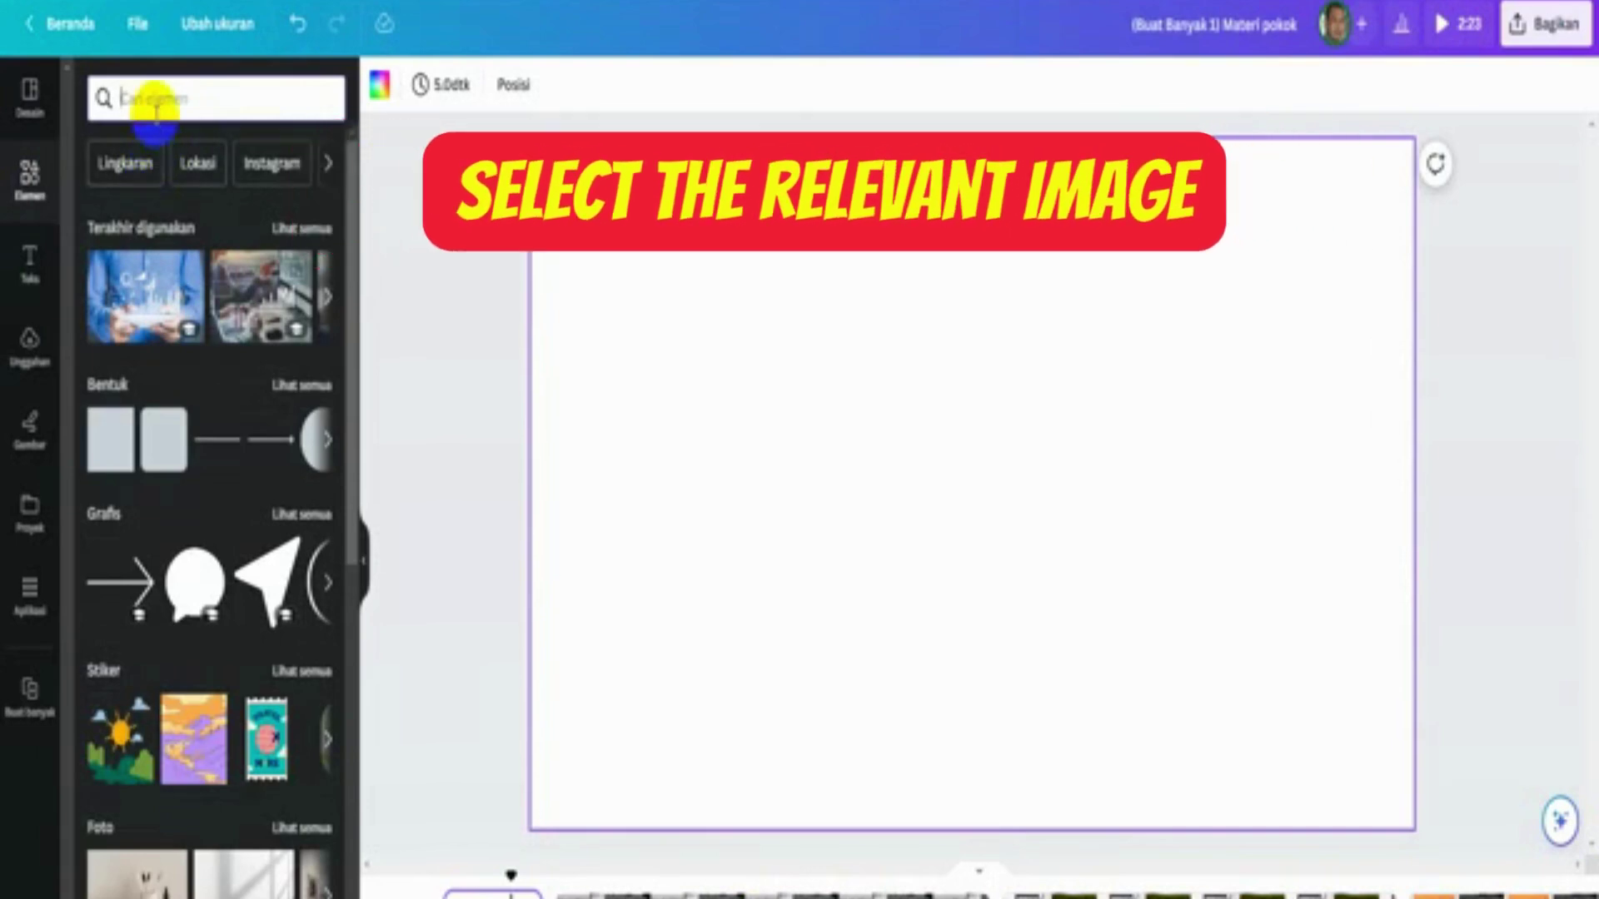
type("sta")
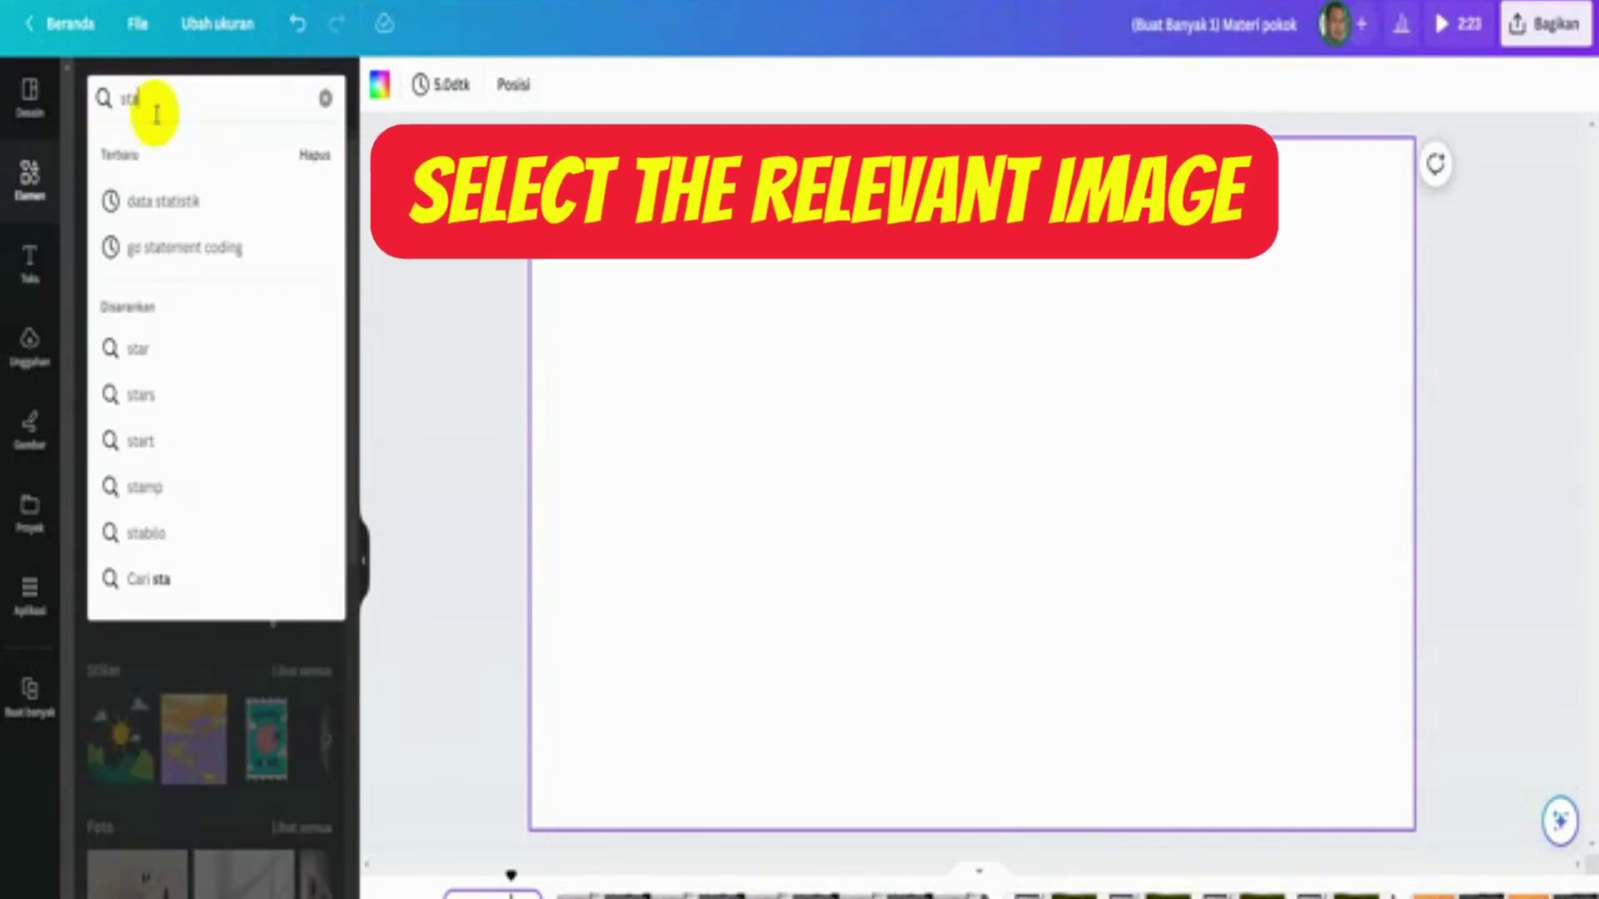
left_click(165, 202)
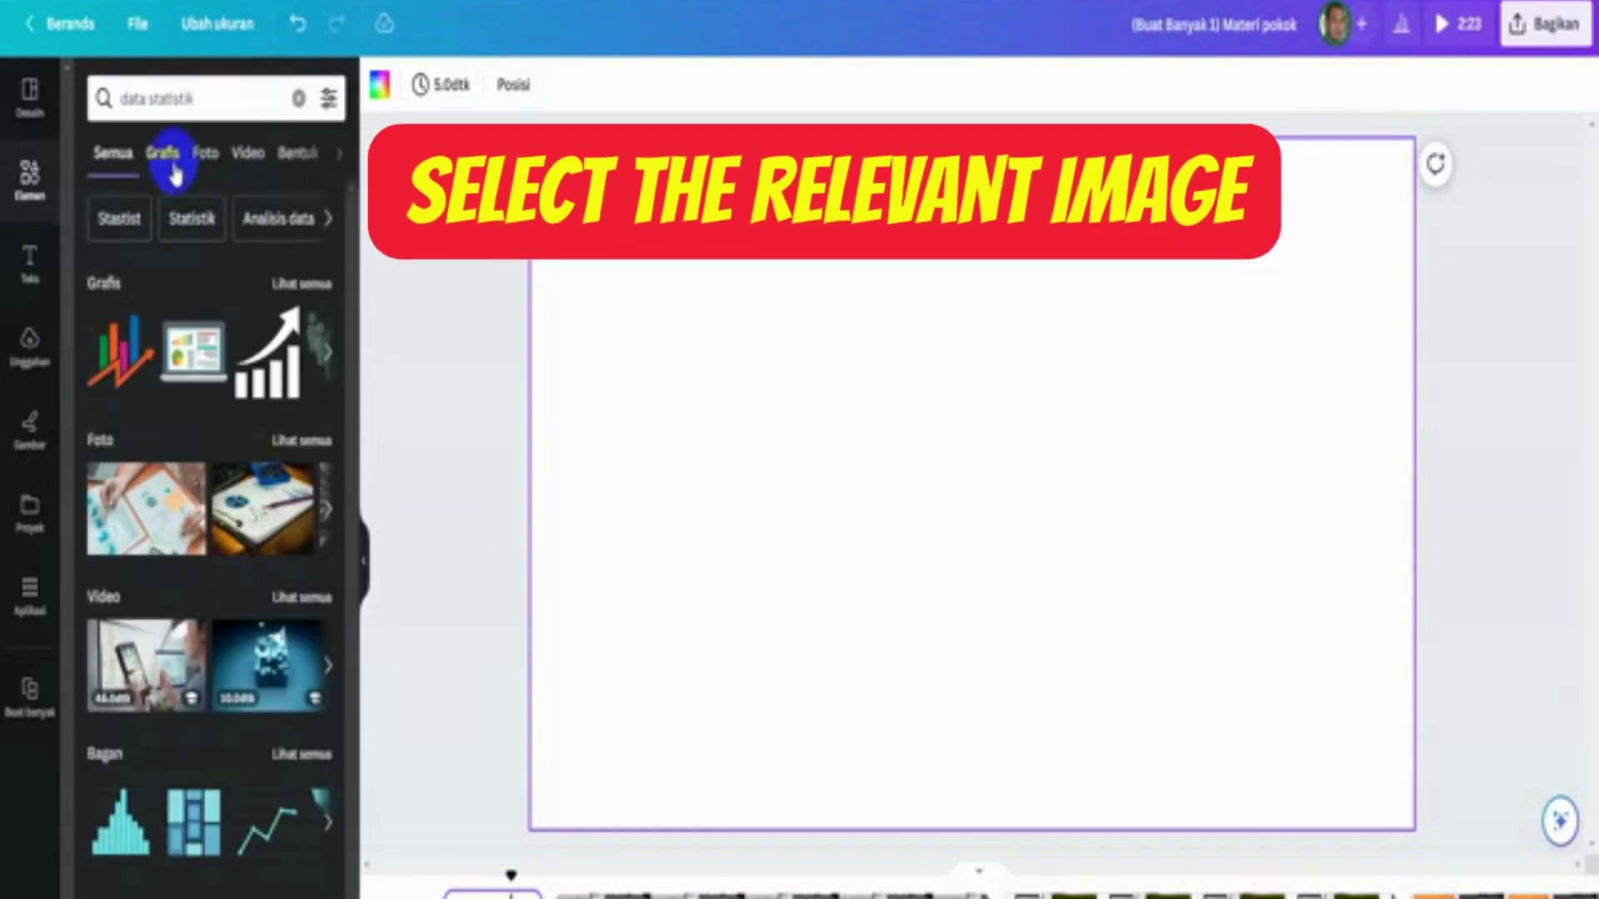
left_click(138, 678)
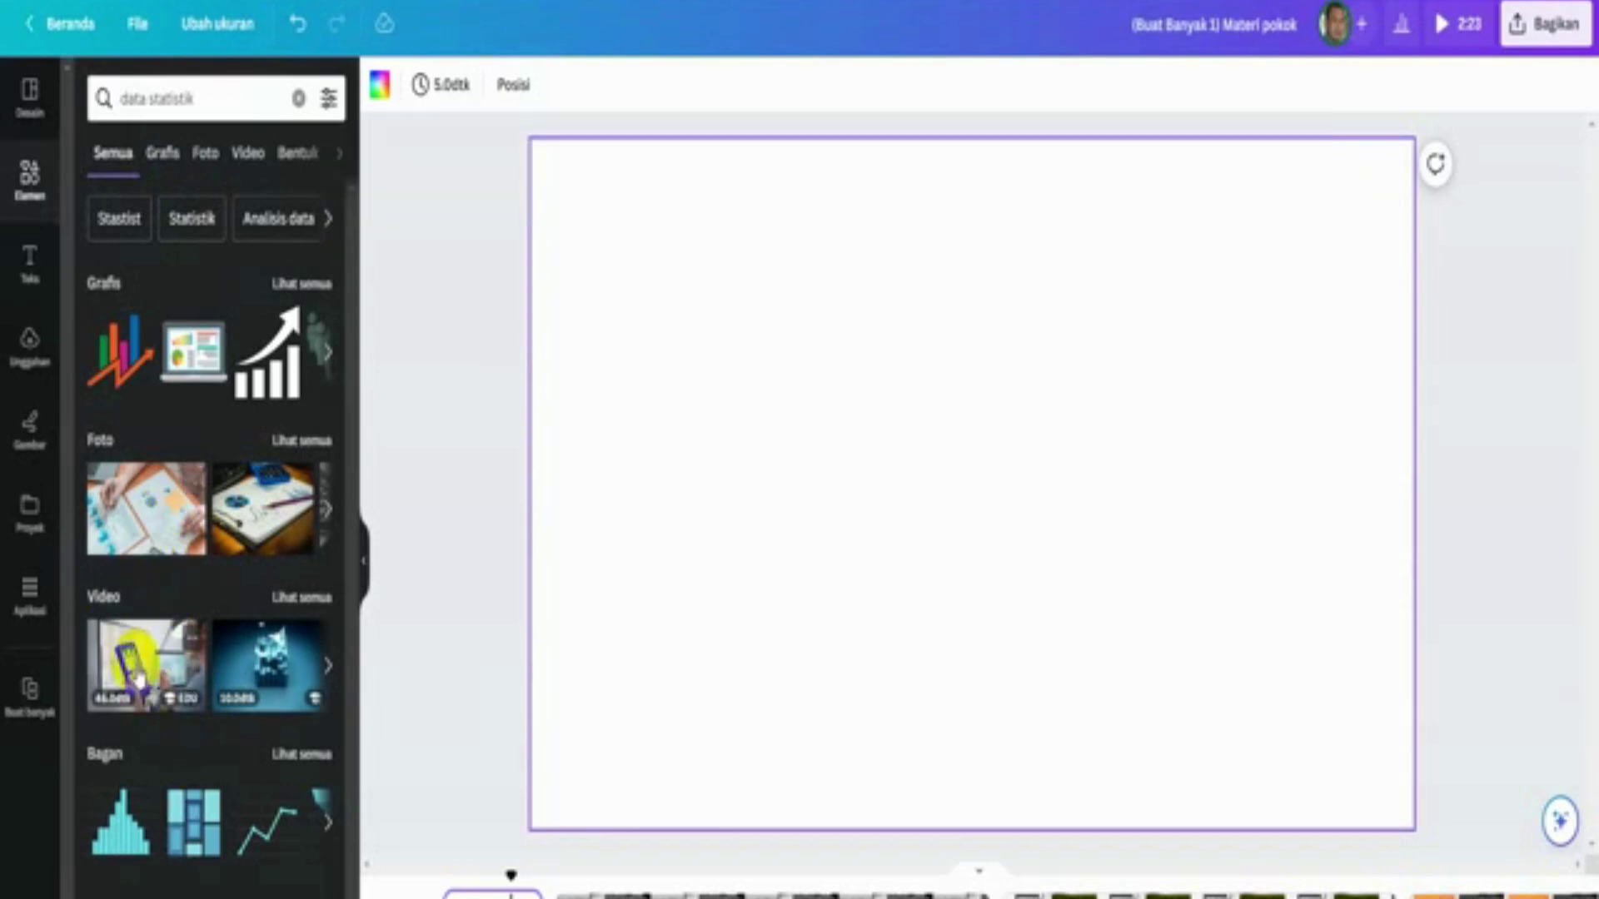
left_click(204, 154)
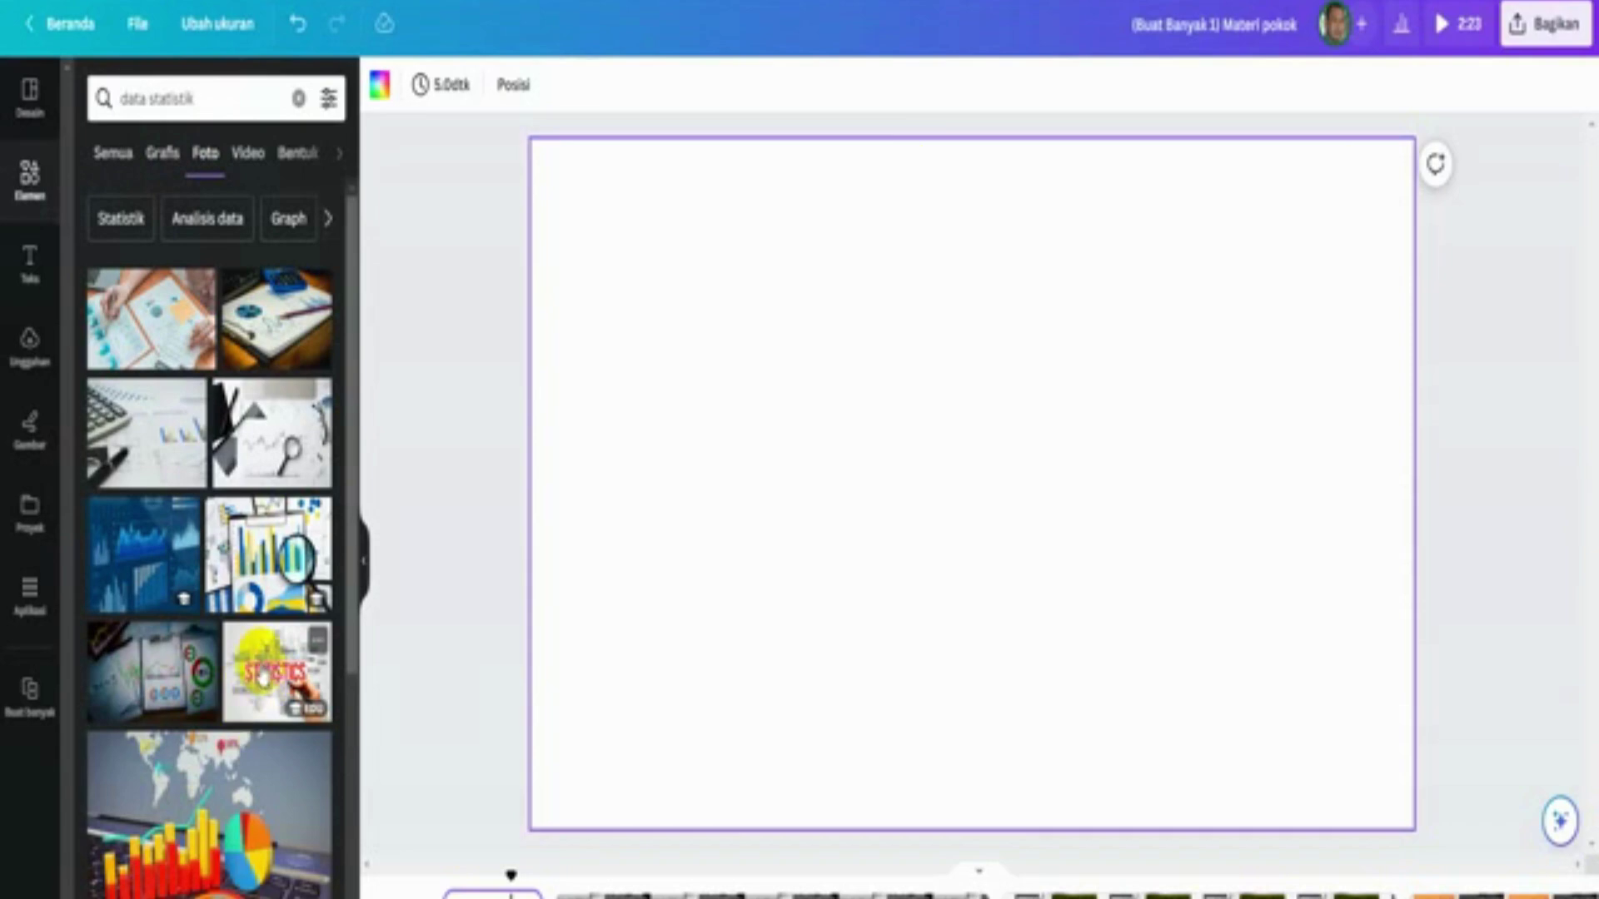
left_click(262, 678)
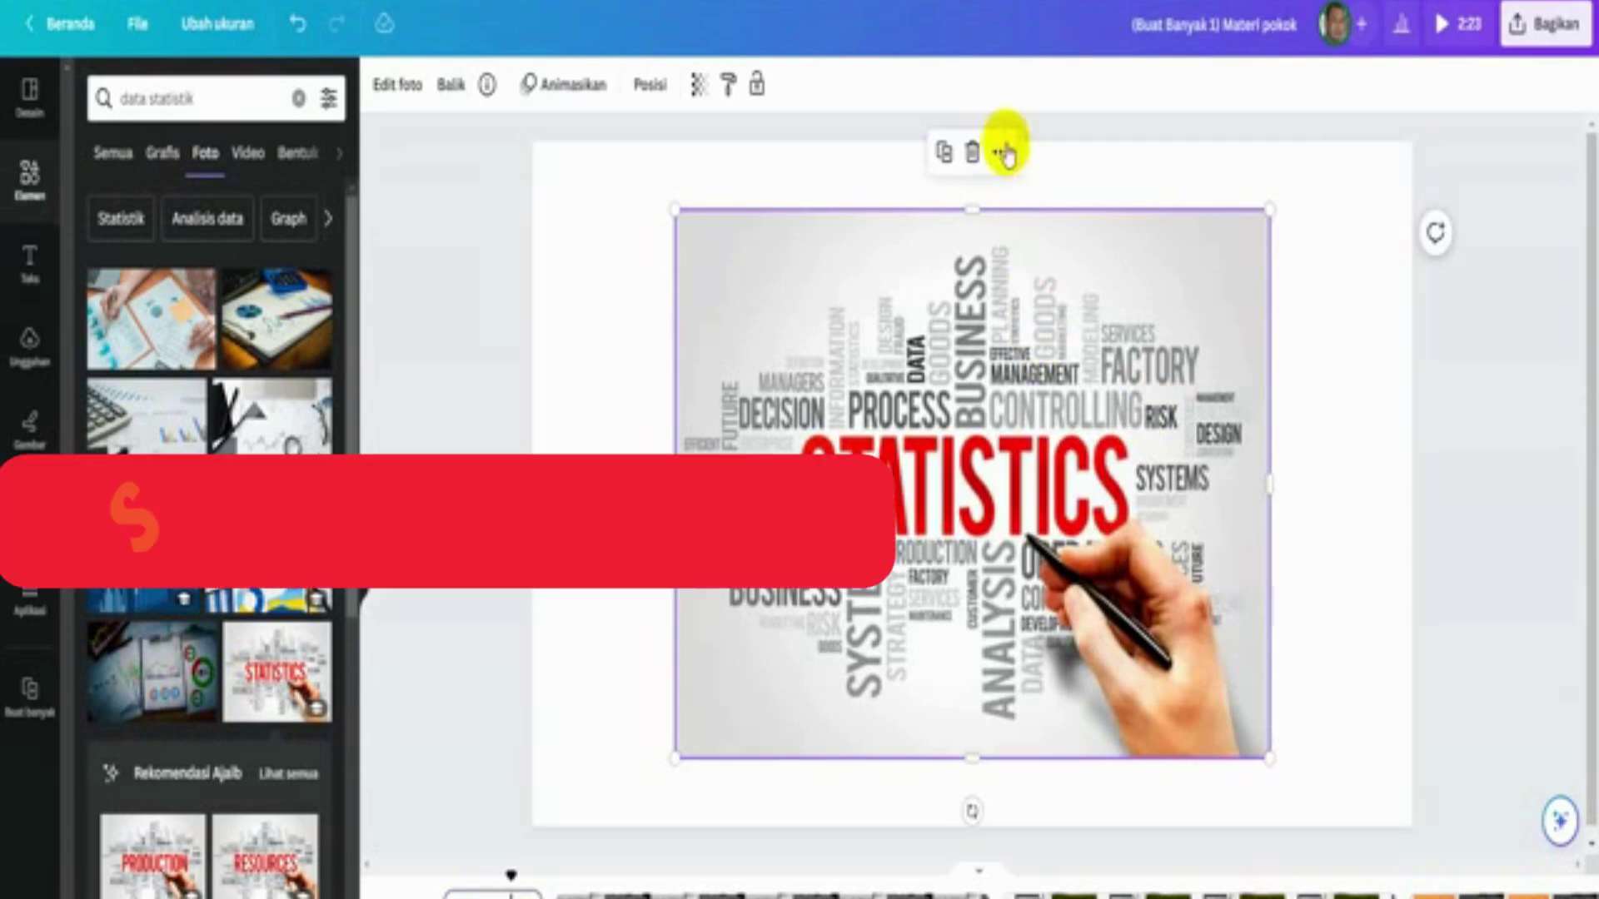
left_click(1000, 151)
left_click(1054, 737)
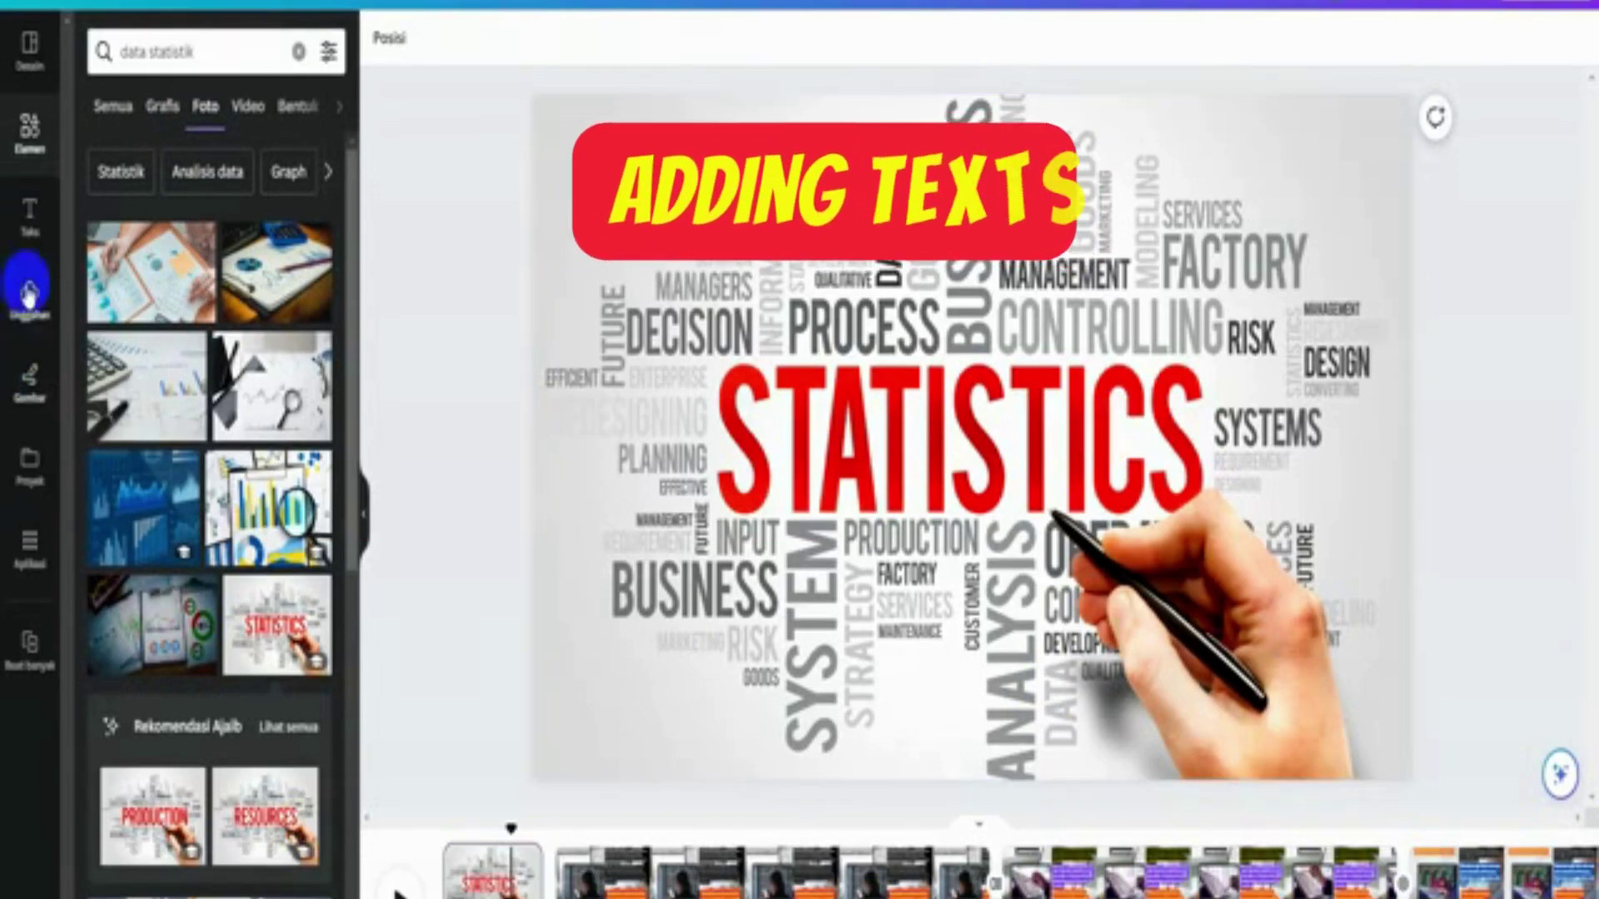
- Add the recently used Free Delivery text style to the opening page and change its wording to MATERI DASAR
left_click(29, 214)
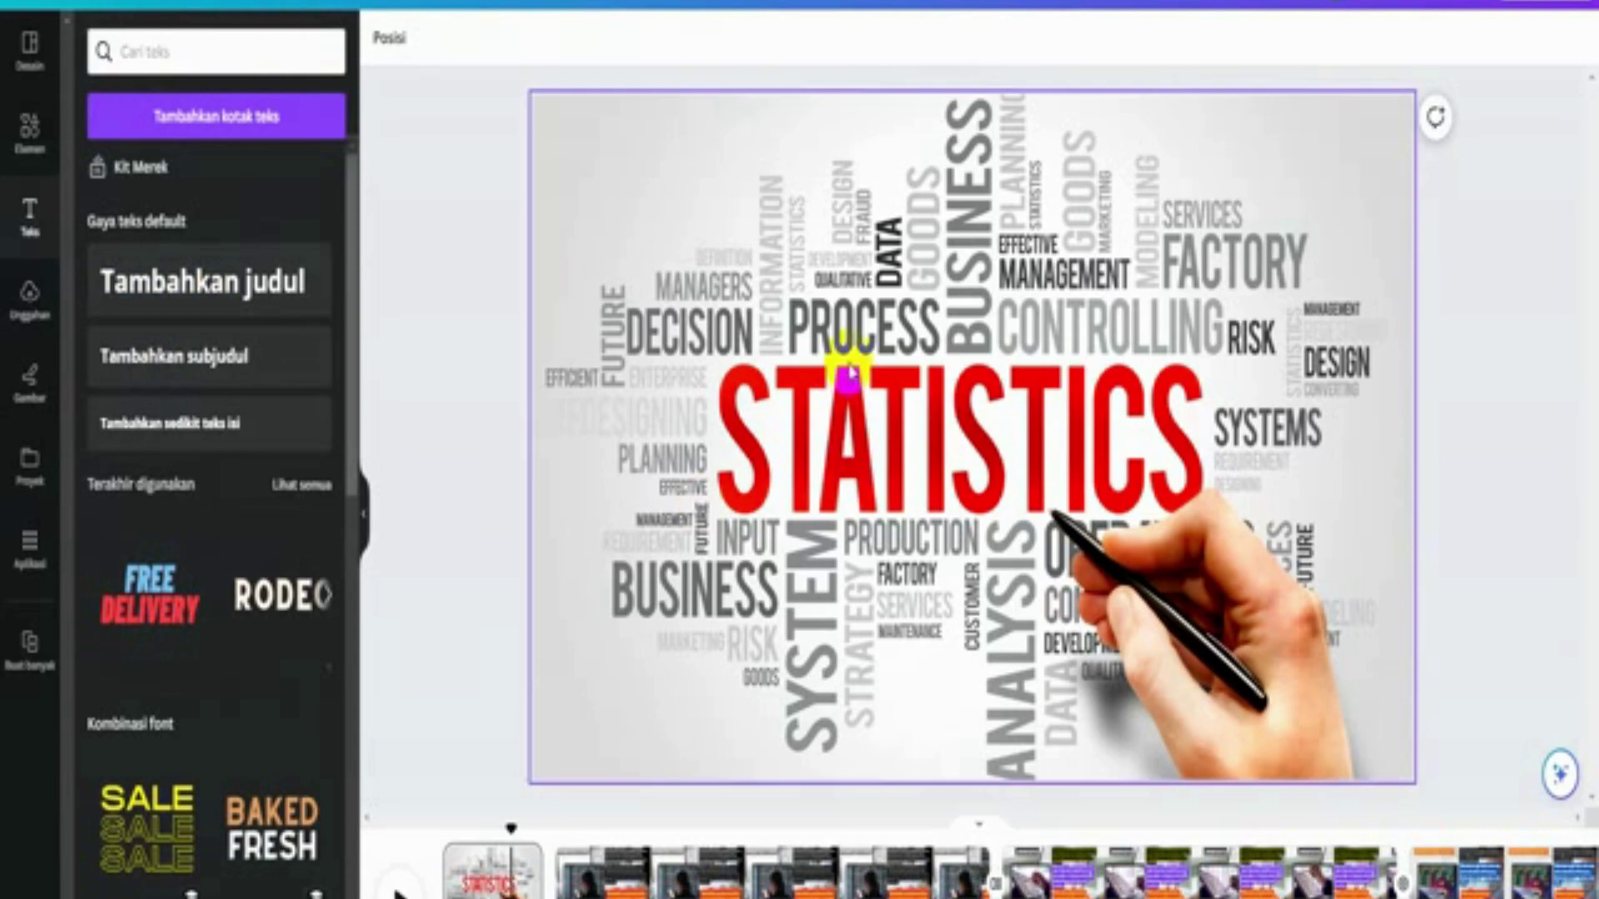
left_click_drag(975, 399, 969, 573)
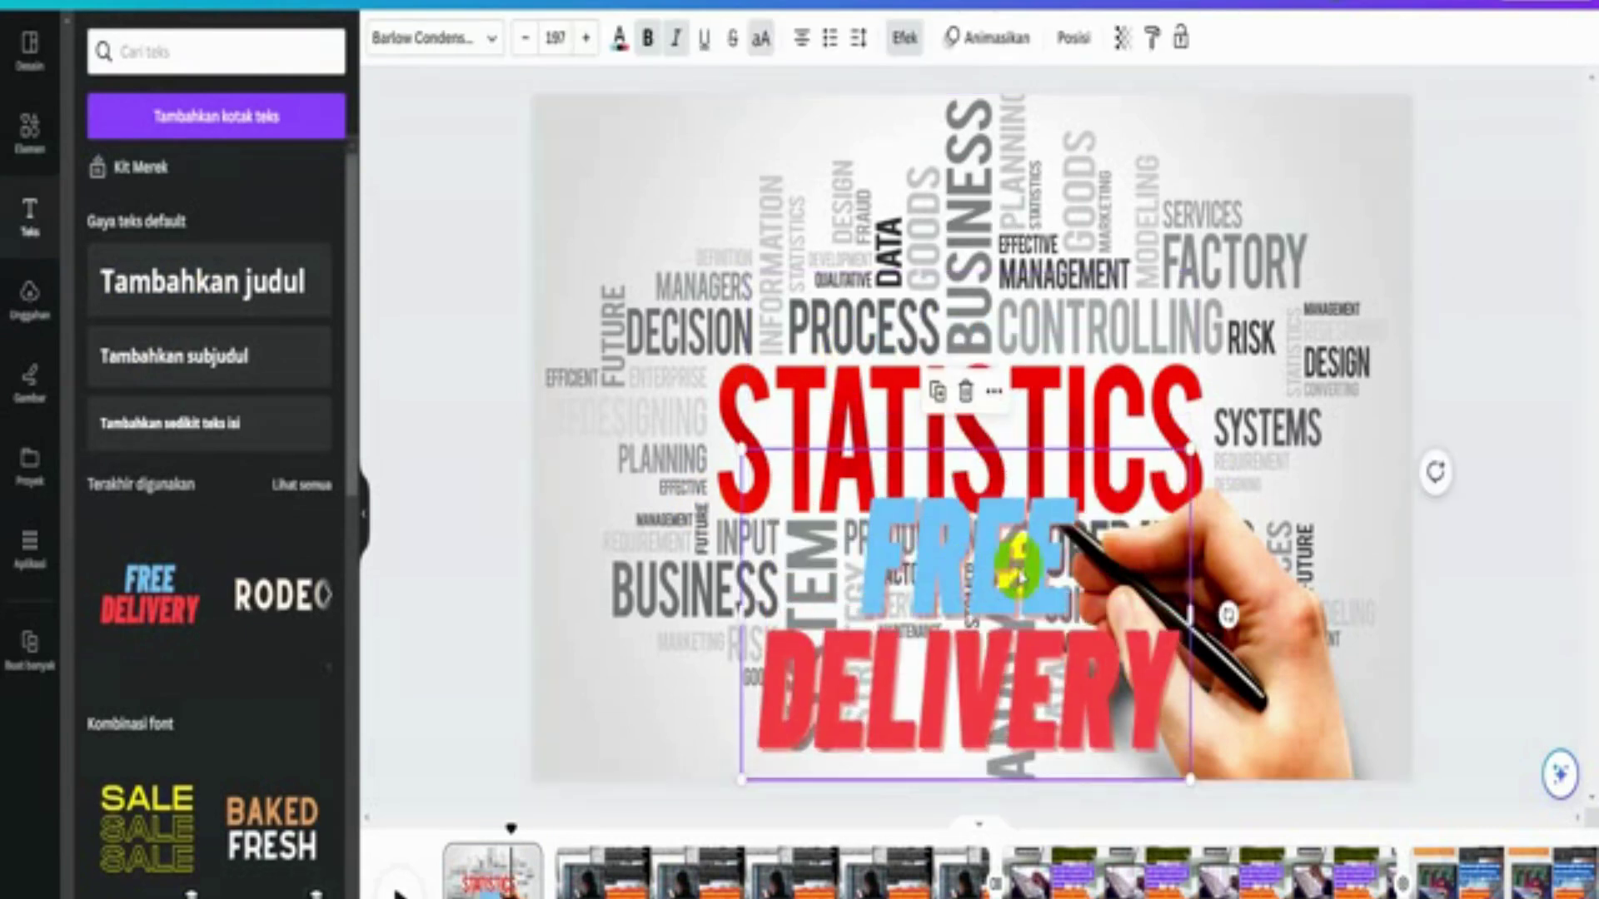
type("MATERI")
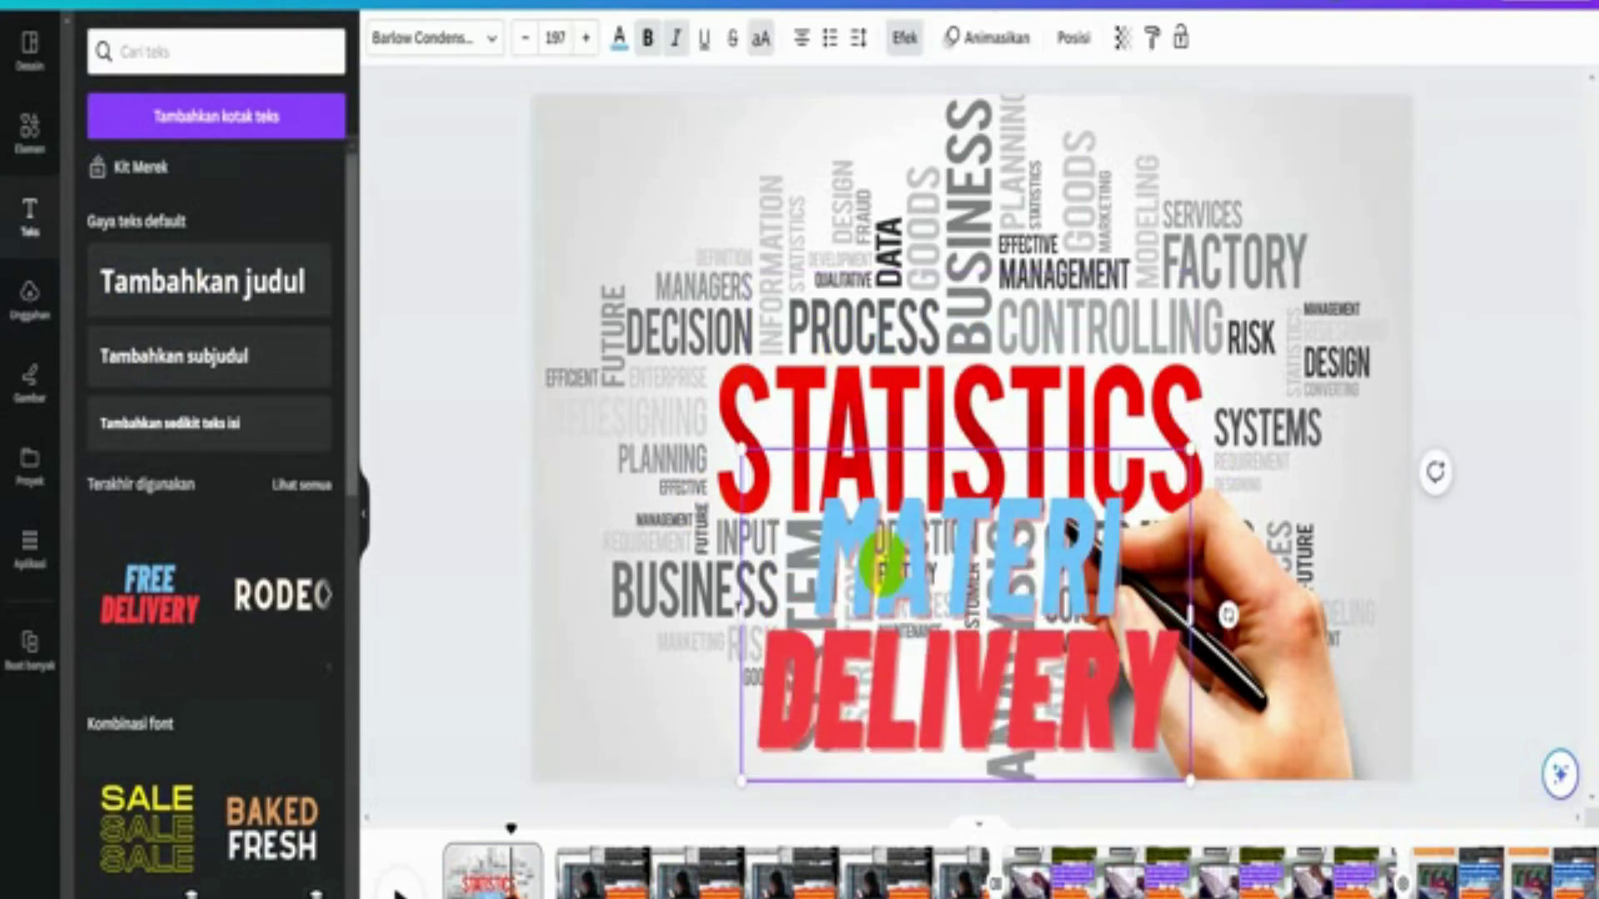
left_click_drag(1148, 679, 837, 691)
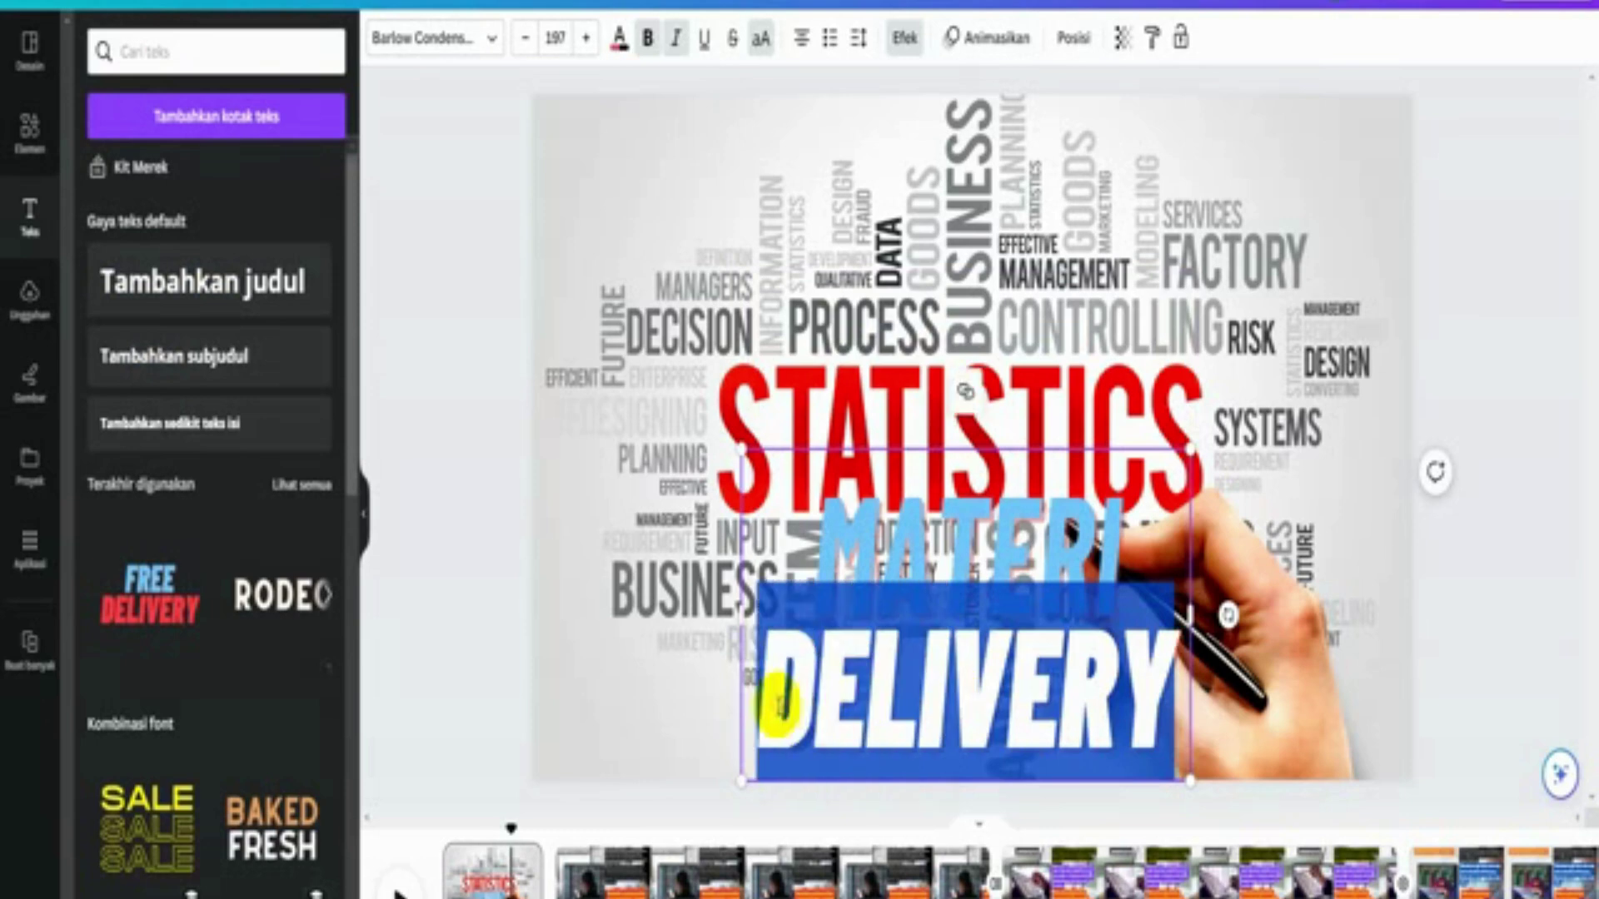
type("DASAR")
- Shrink the MATERI DASAR heading to font size 151 and place it in the page's upper-left corner
left_click(1216, 633)
left_click(958, 658)
left_click_drag(958, 657, 770, 240)
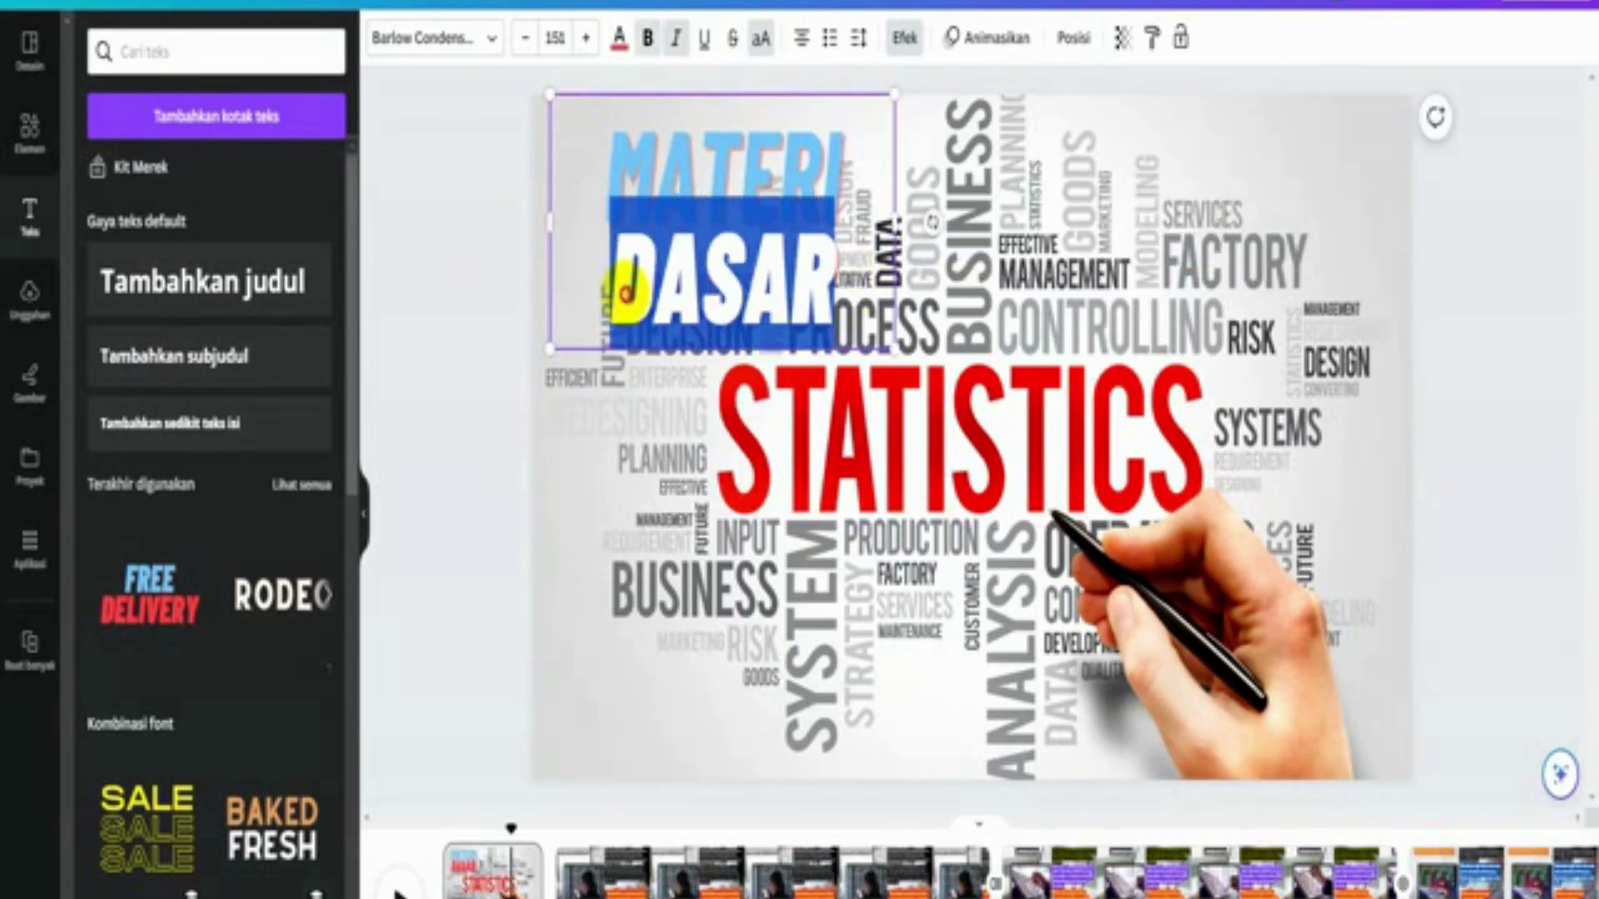
- Colour the word DASAR red #ff3131 and open the text effects for the heading
left_click(619, 42)
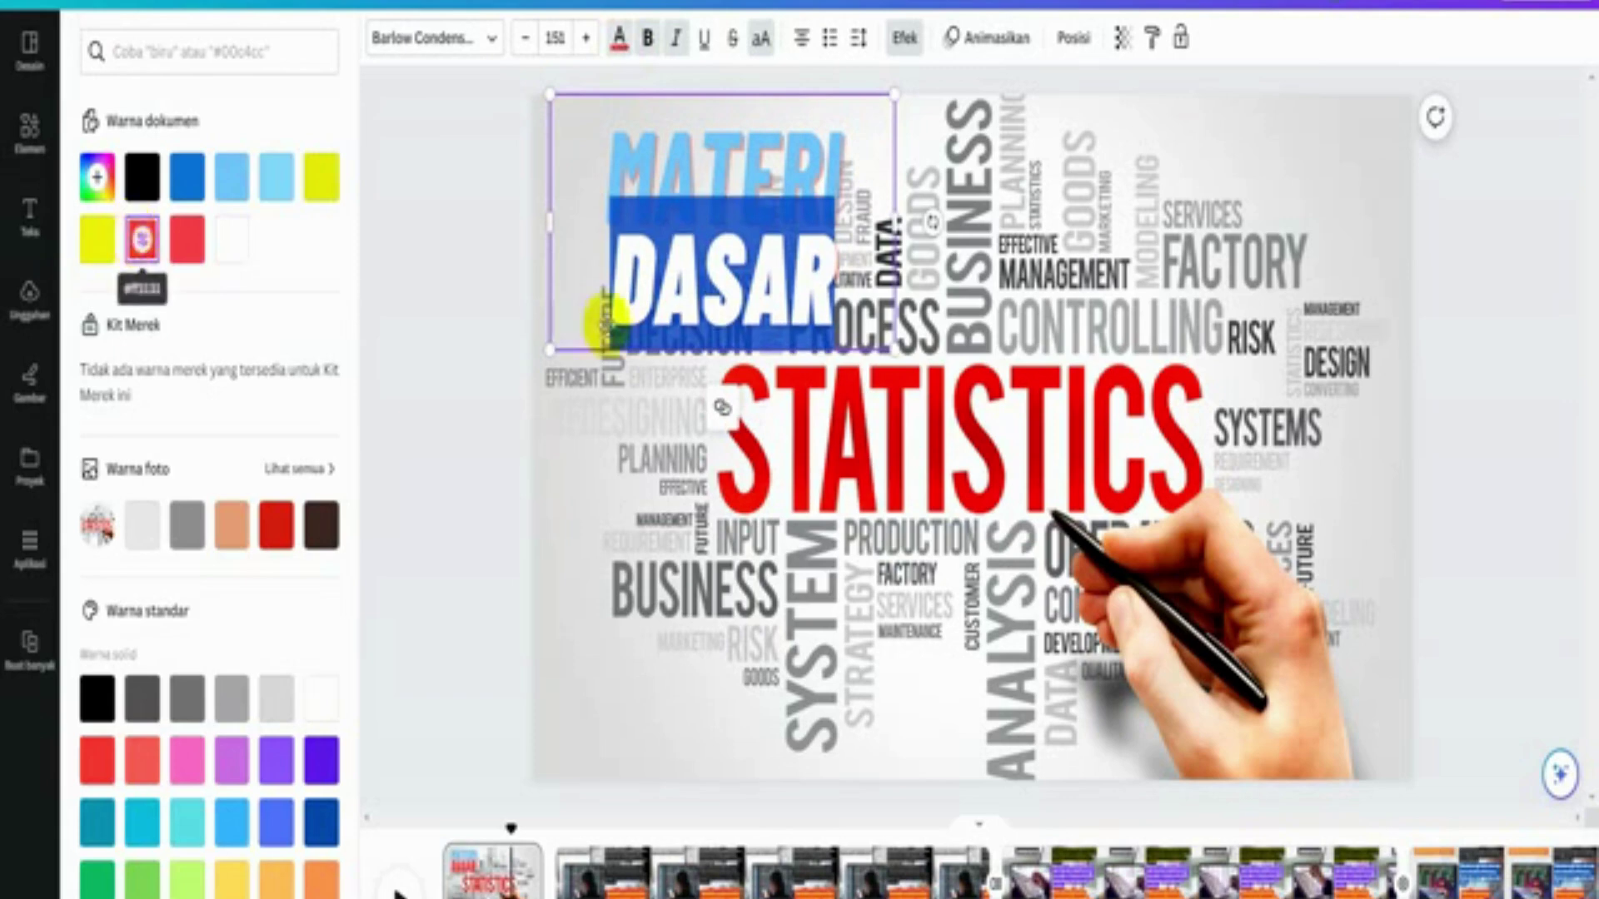
left_click(140, 241)
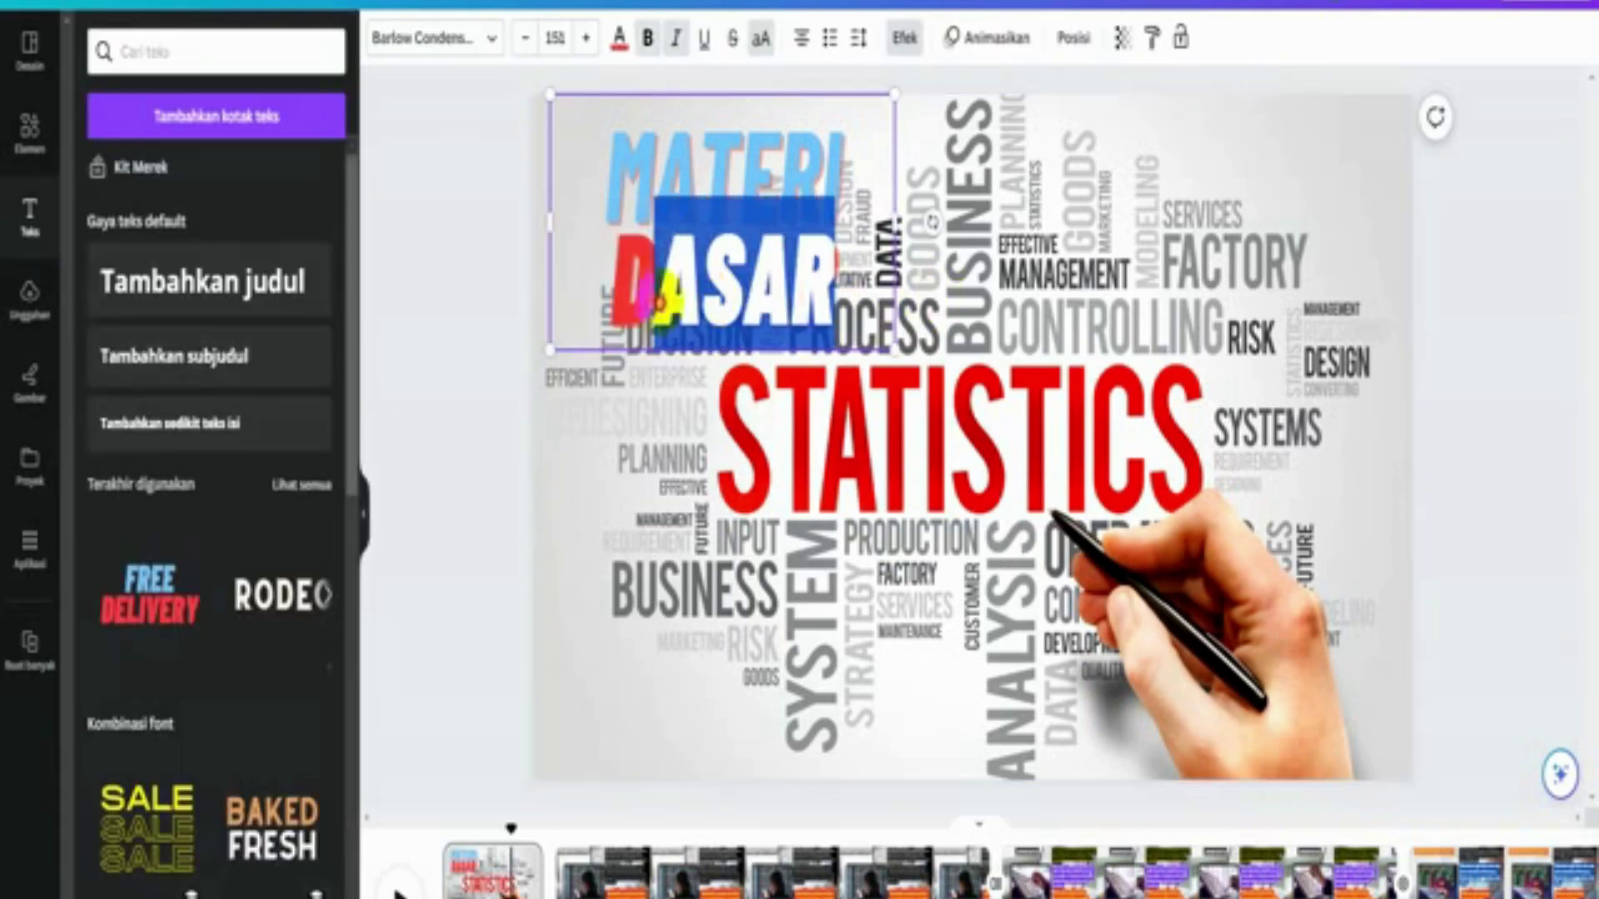
left_click(762, 189)
left_click(806, 196)
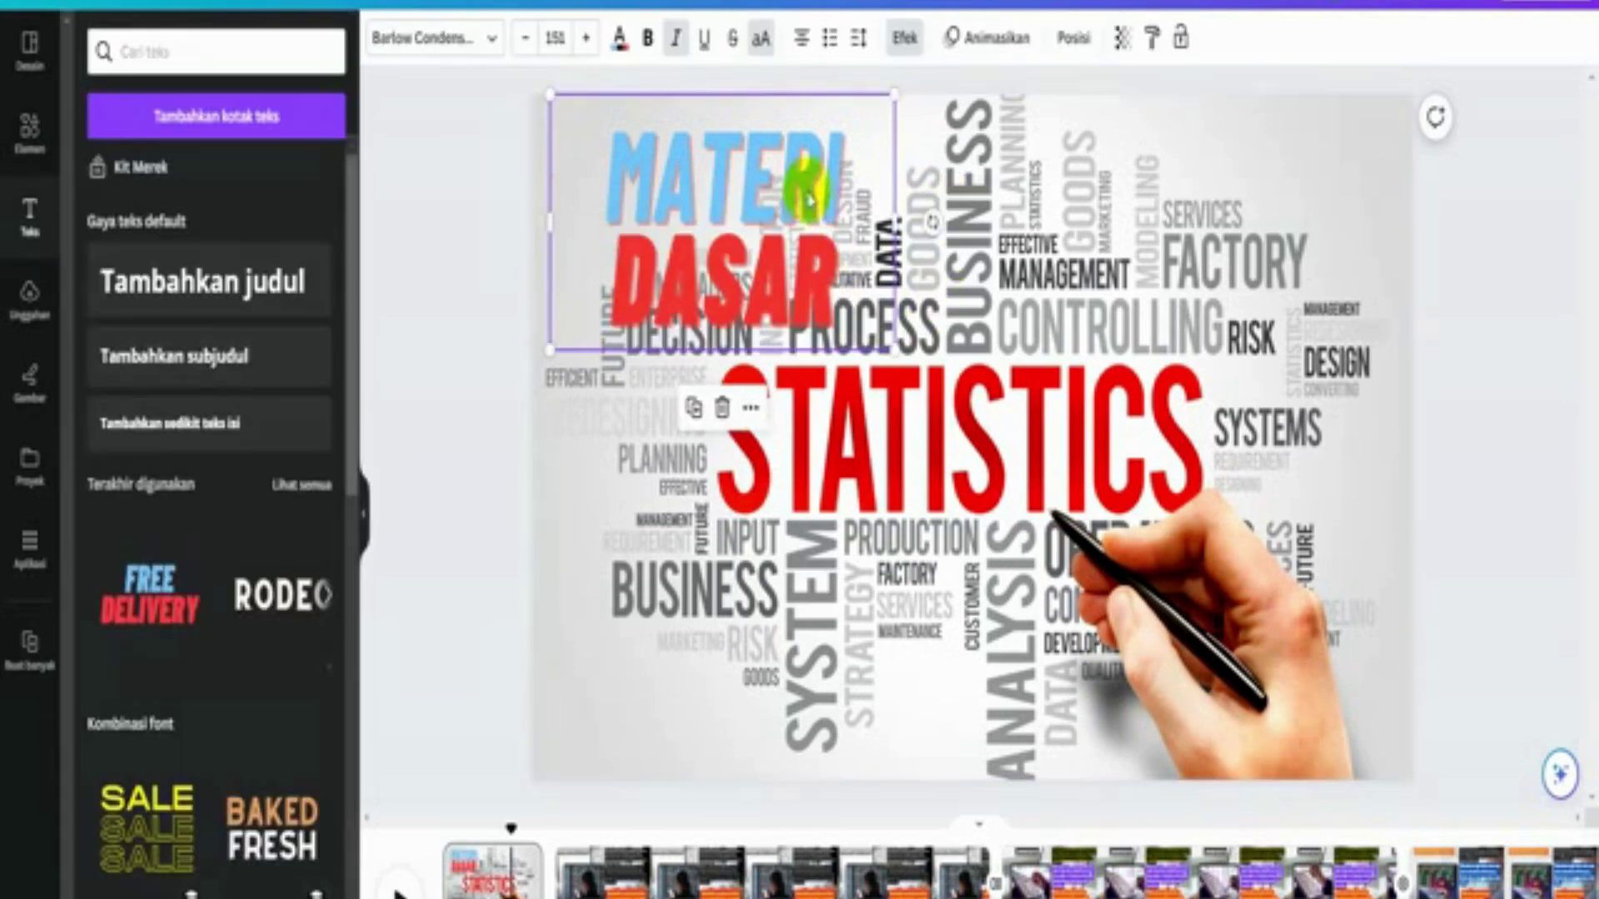
left_click(907, 38)
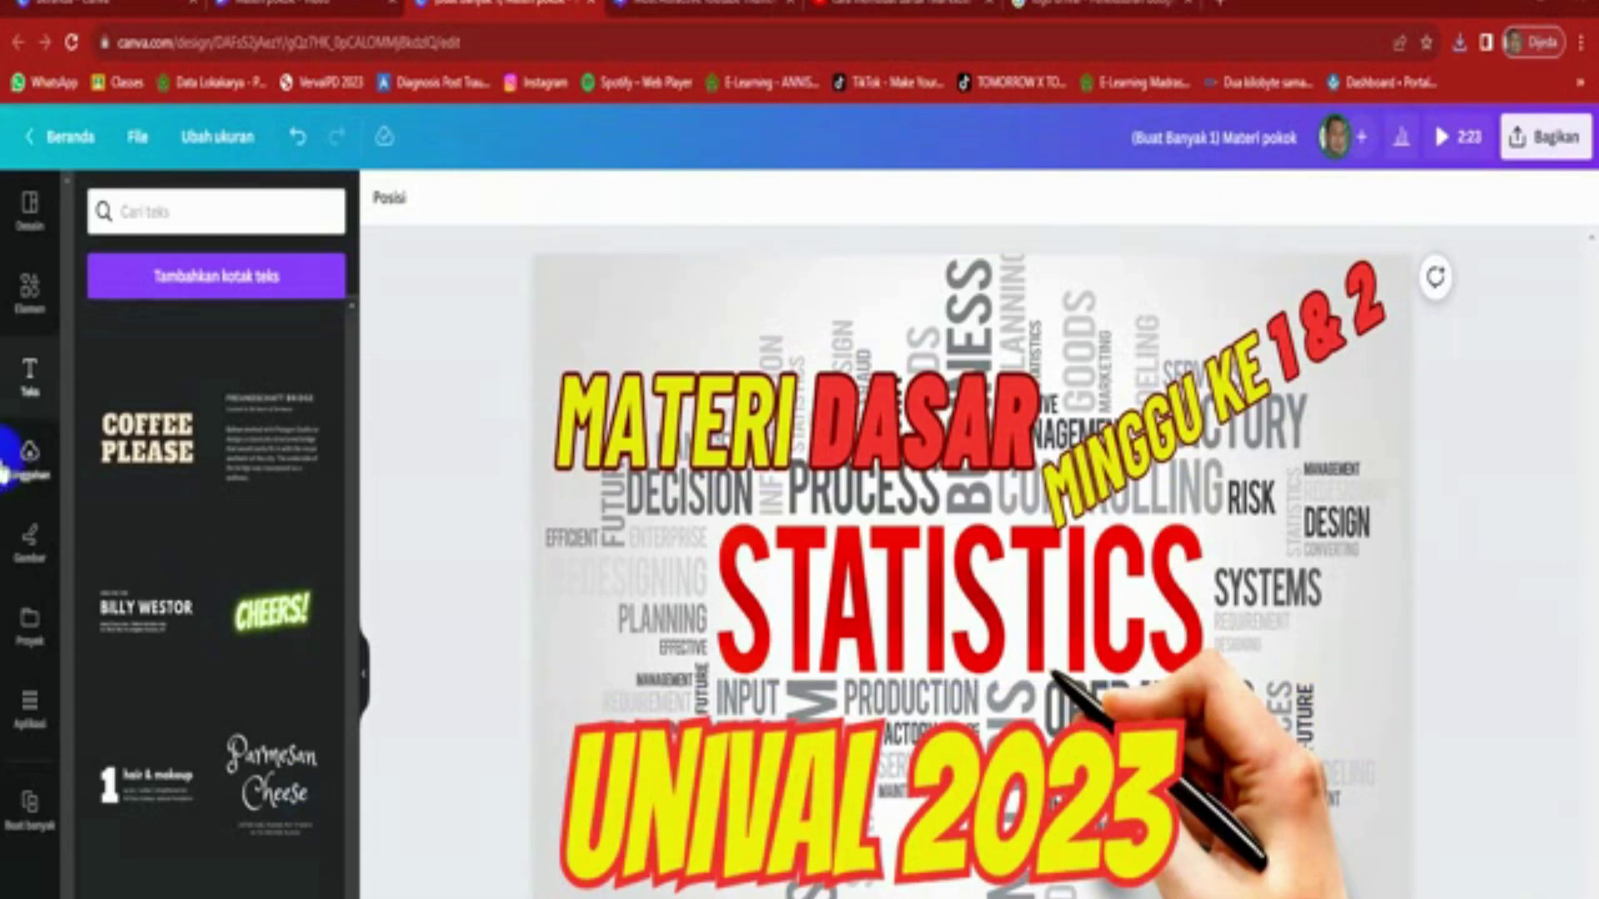
- Upload the Logo_unival-2023 image from the AI Cinema folder to the design's uploads
left_click(7, 464)
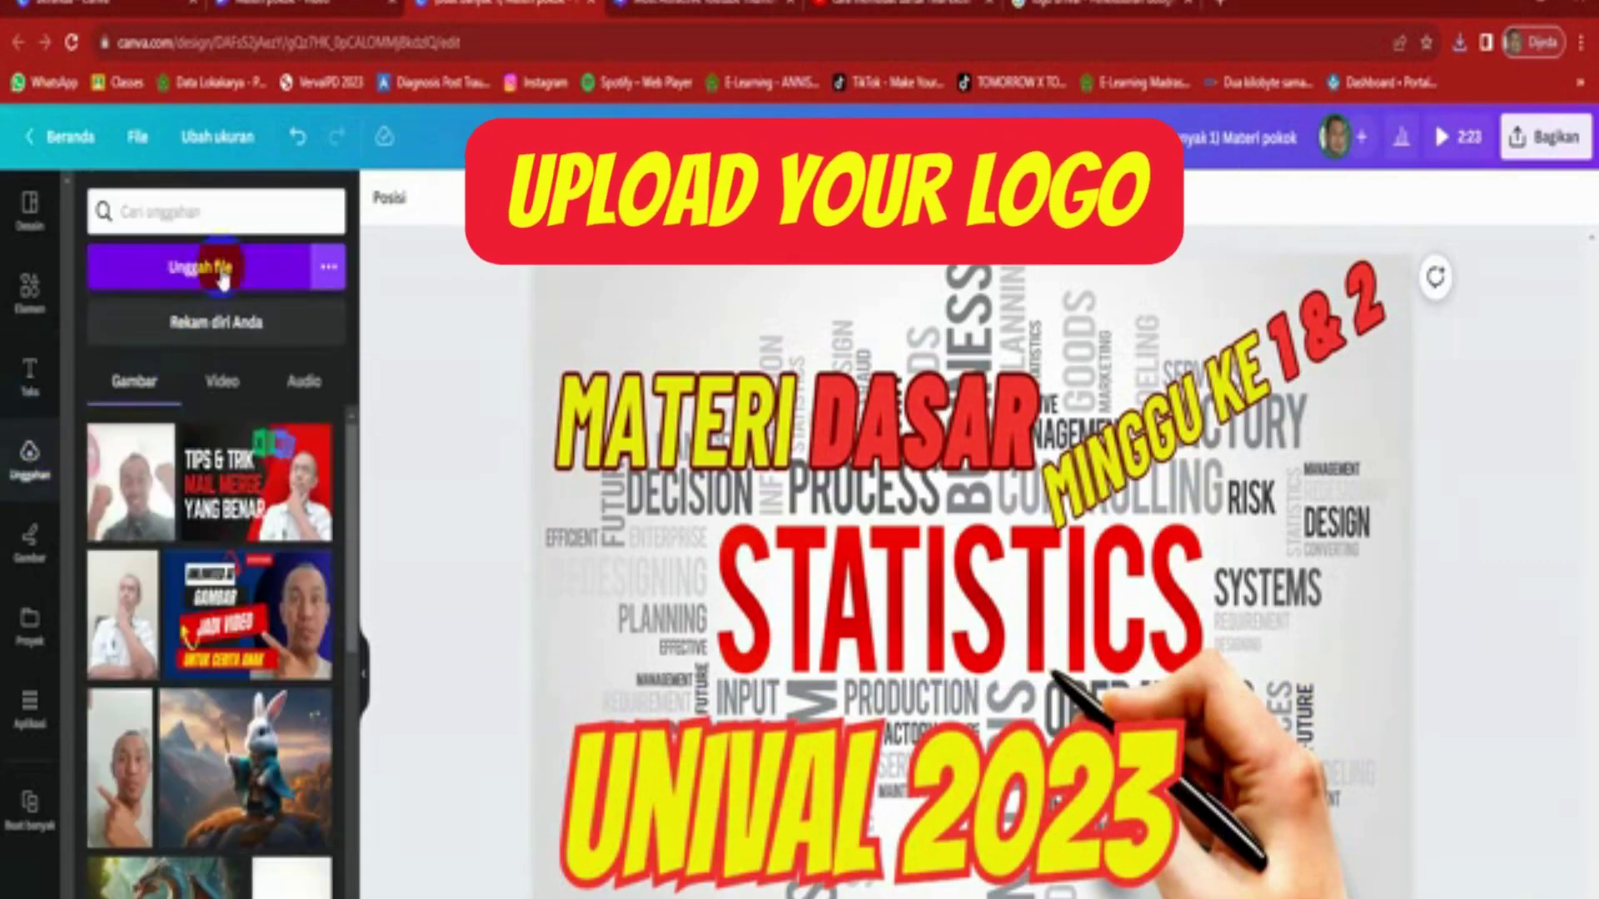
left_click(223, 267)
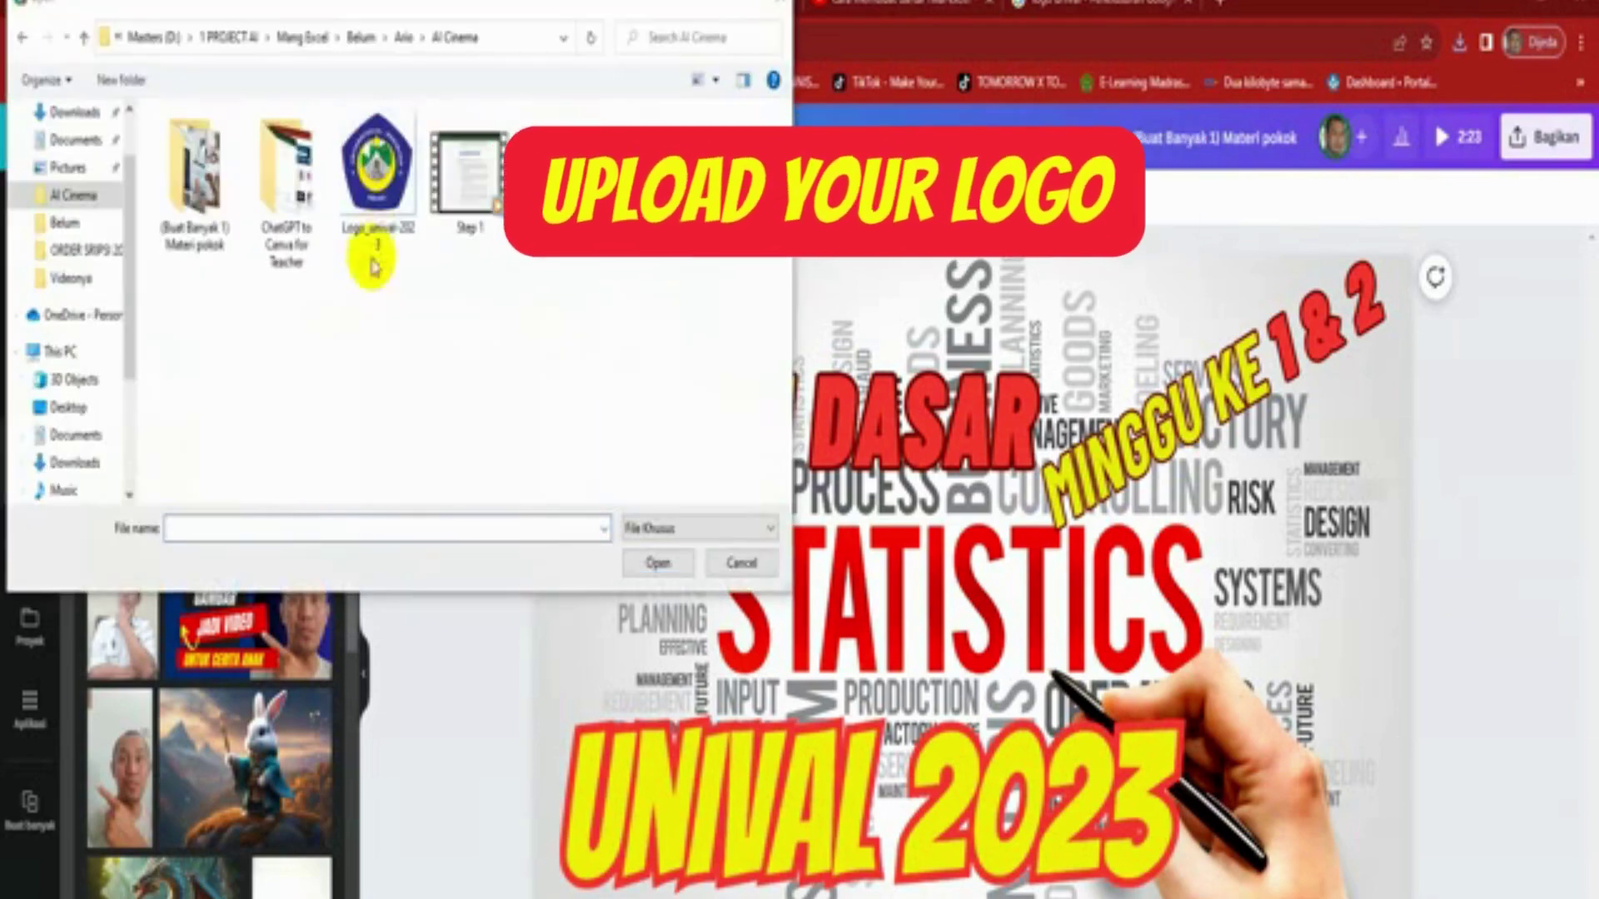
left_click(371, 250)
left_click(659, 564)
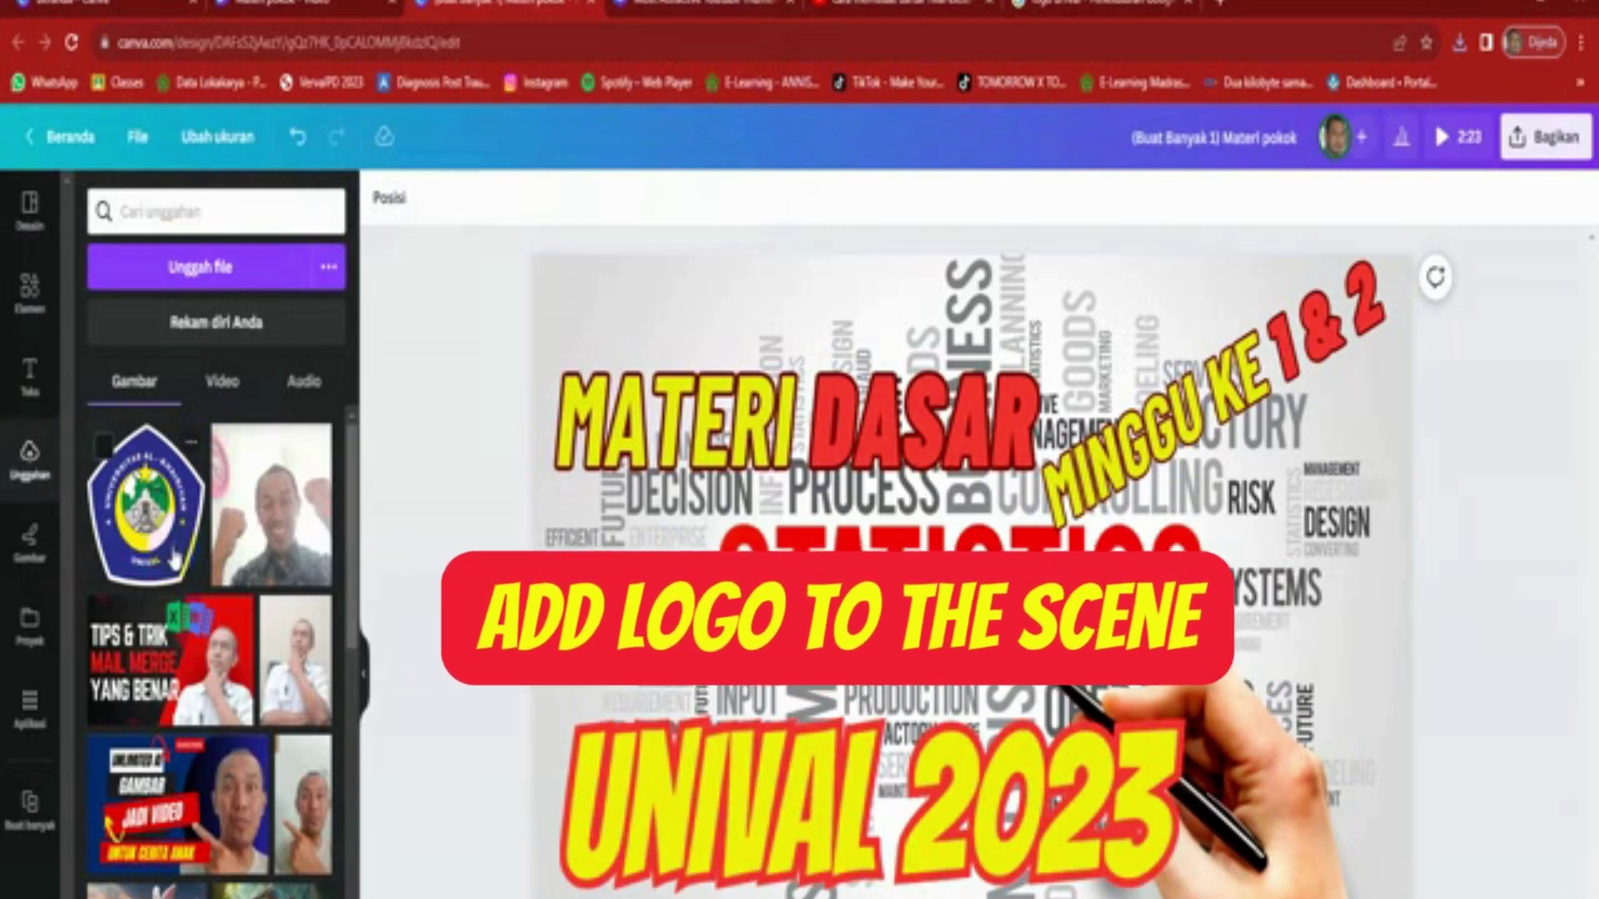
- Add the uploaded university logo to the opening page and shrink it in the lower-right corner
left_click(180, 560)
left_click_drag(1066, 525, 1372, 666)
left_click_drag(1397, 598, 1368, 666)
left_click_drag(1262, 774, 1292, 772)
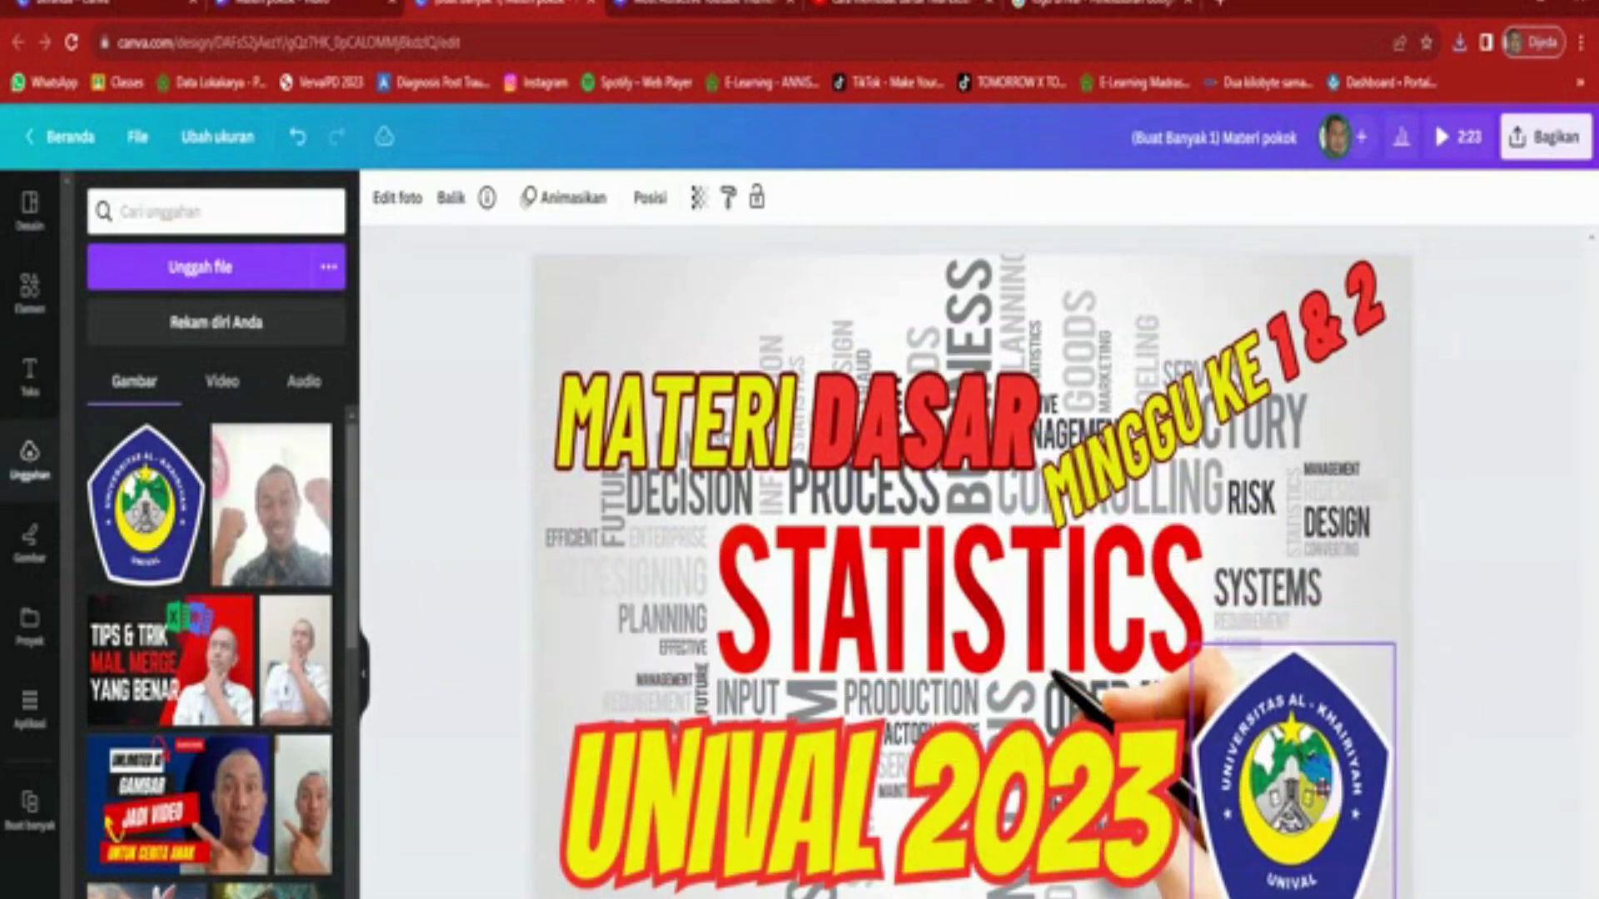
left_click_drag(1393, 489, 1311, 597)
left_click_drag(1196, 661, 1250, 650)
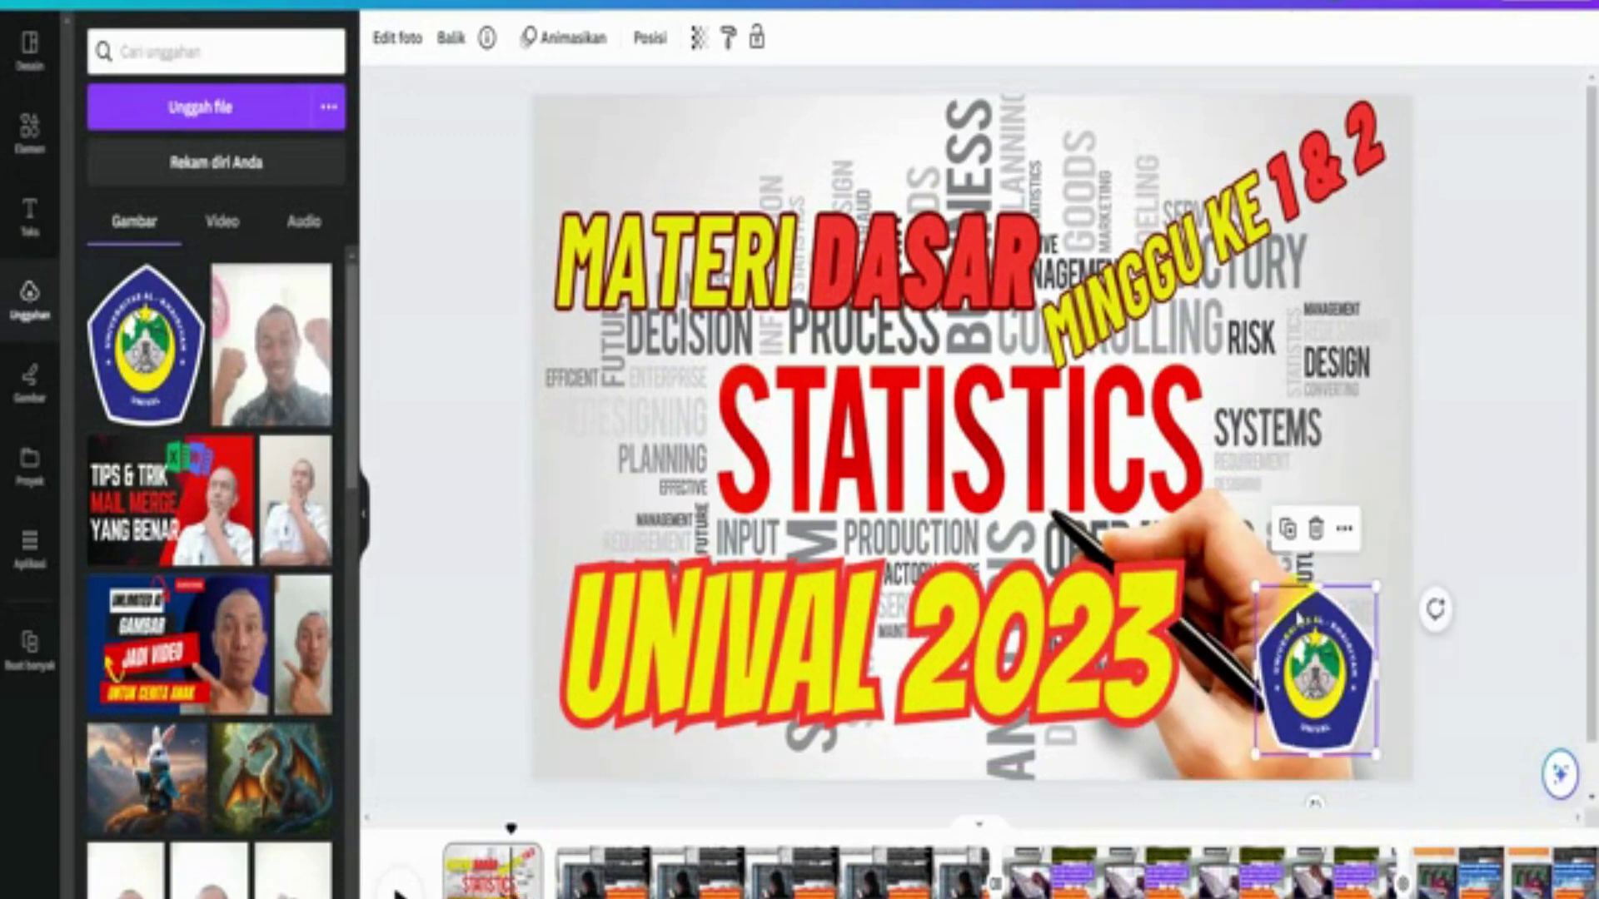
- Shrink the logo further, place it in the page's upper-left corner, and lower the MATERI DASAR heading to make room
left_click_drag(1373, 756, 1353, 737)
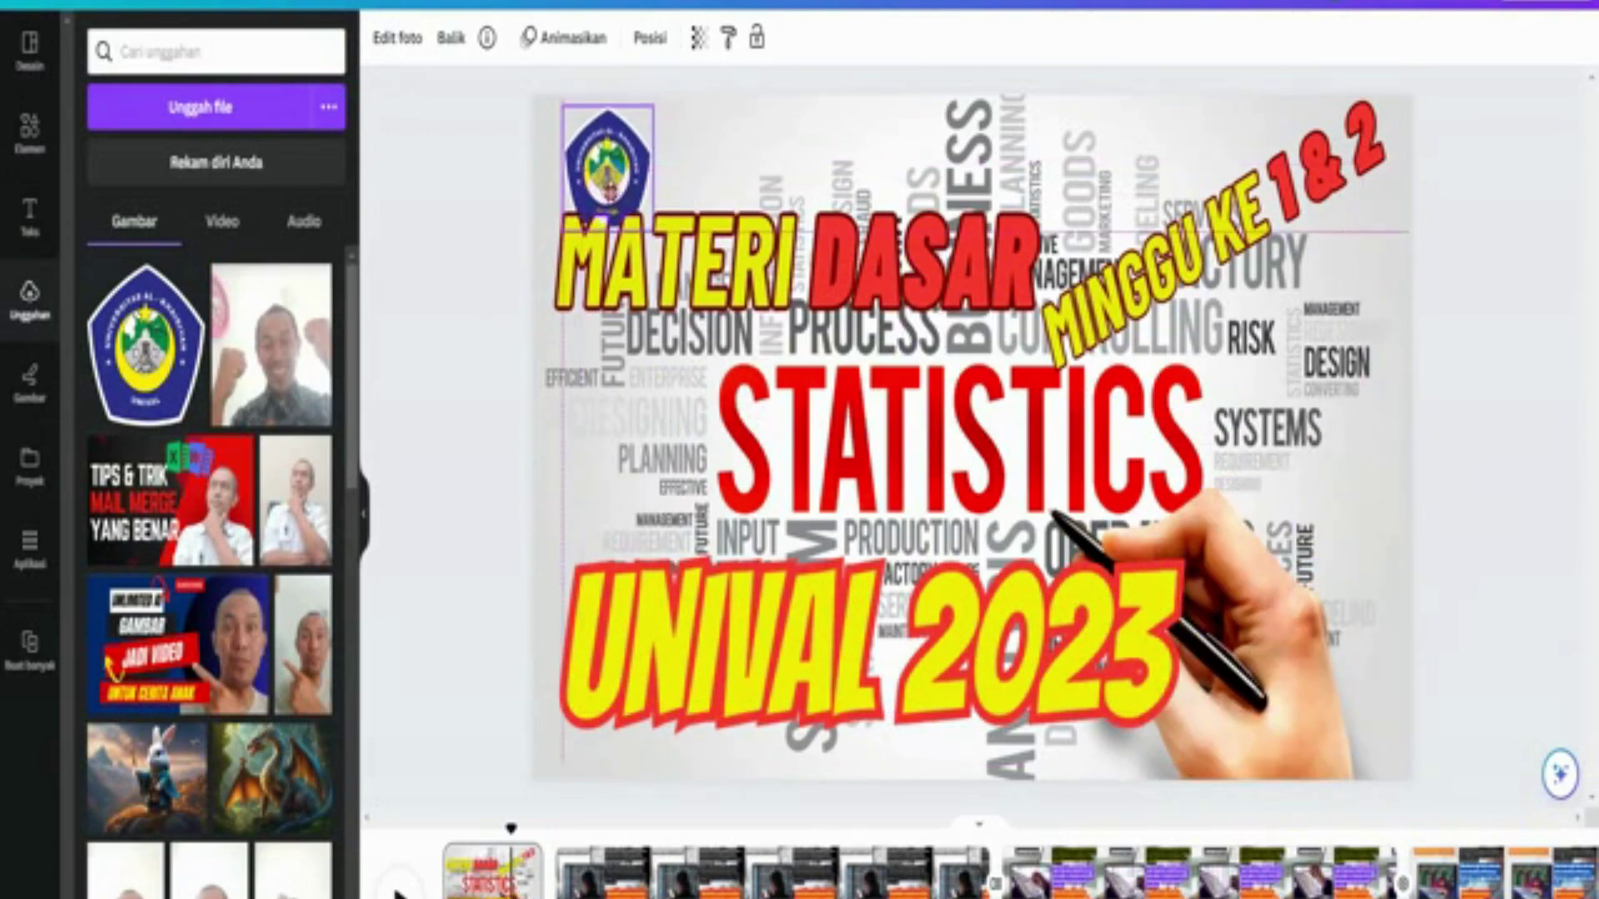
left_click_drag(748, 262, 745, 281)
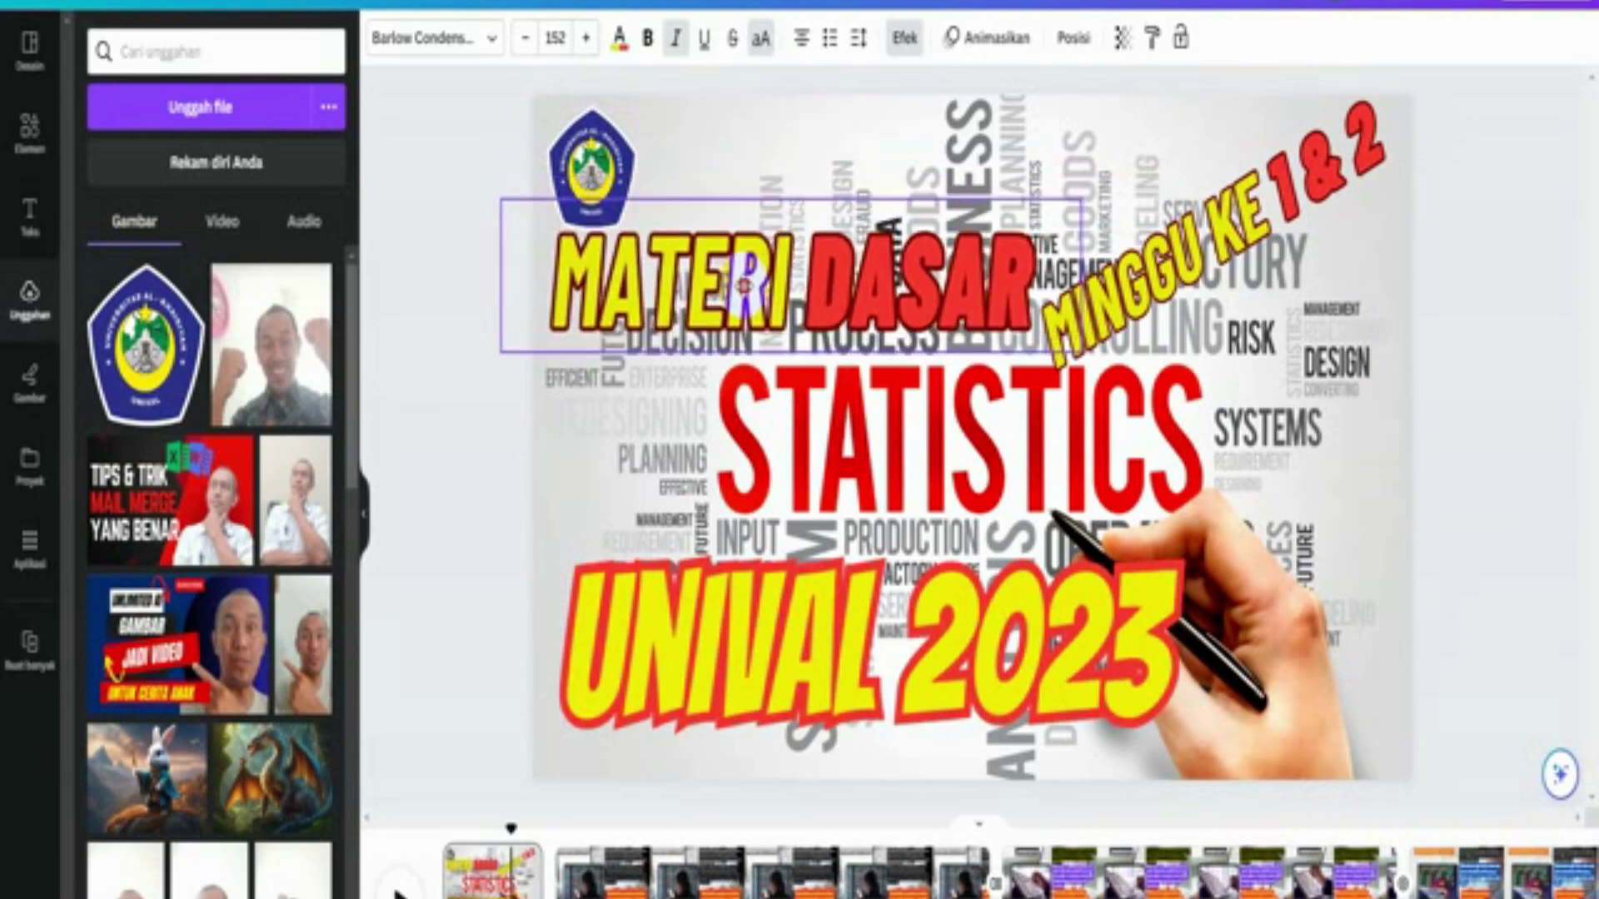
left_click(616, 188)
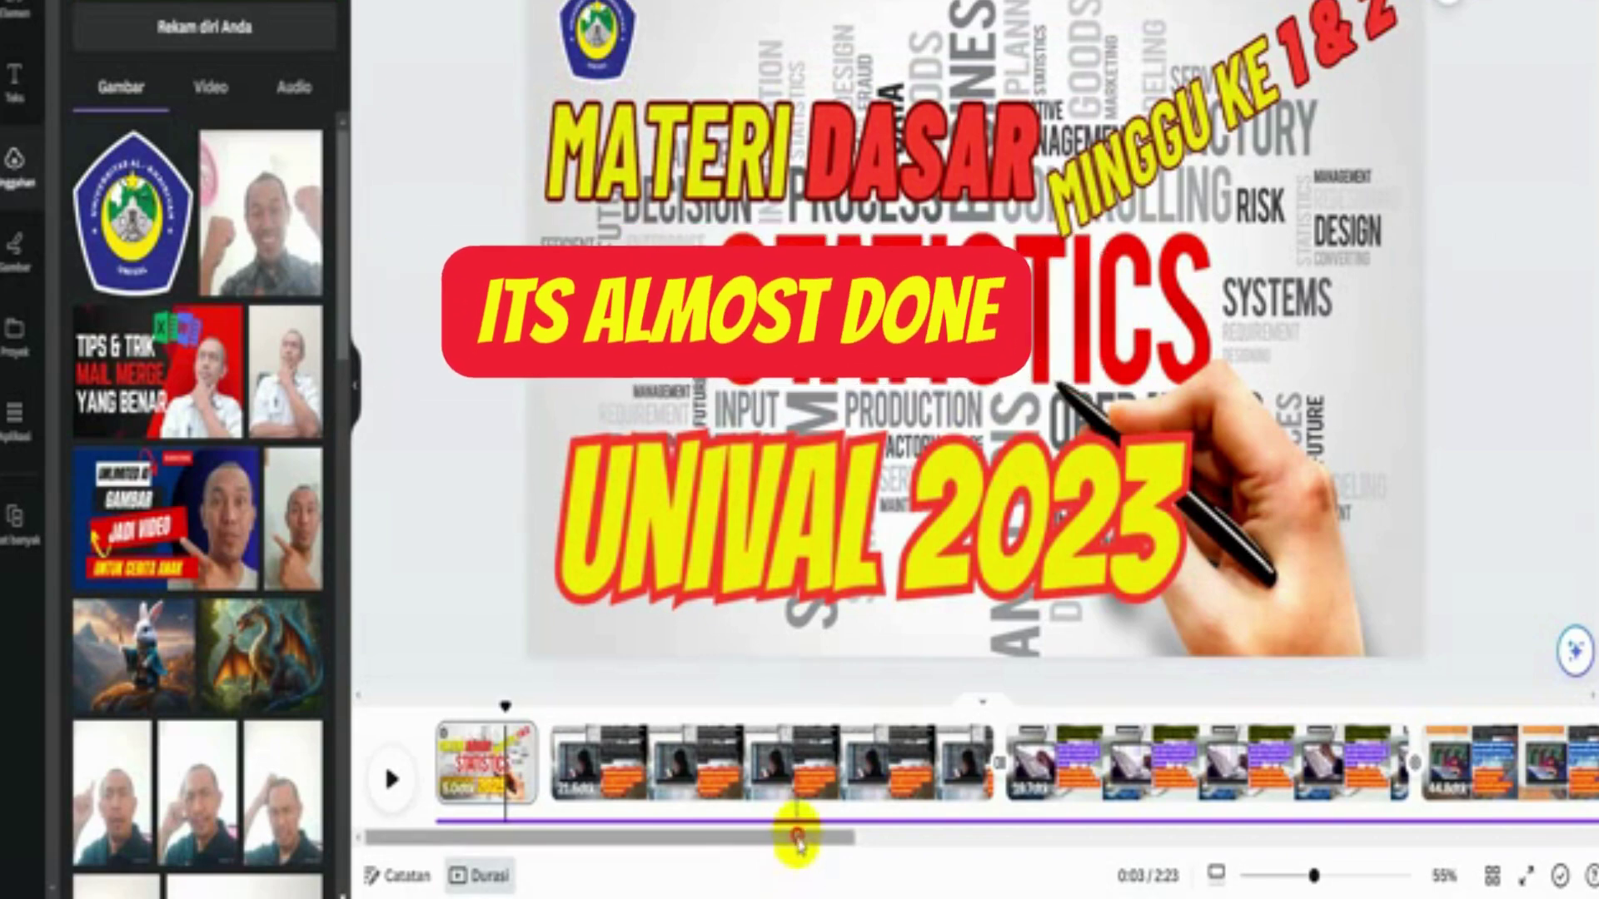
- Add a blank page at the end of the video timeline
left_click_drag(793, 836, 1549, 837)
left_click(1544, 766)
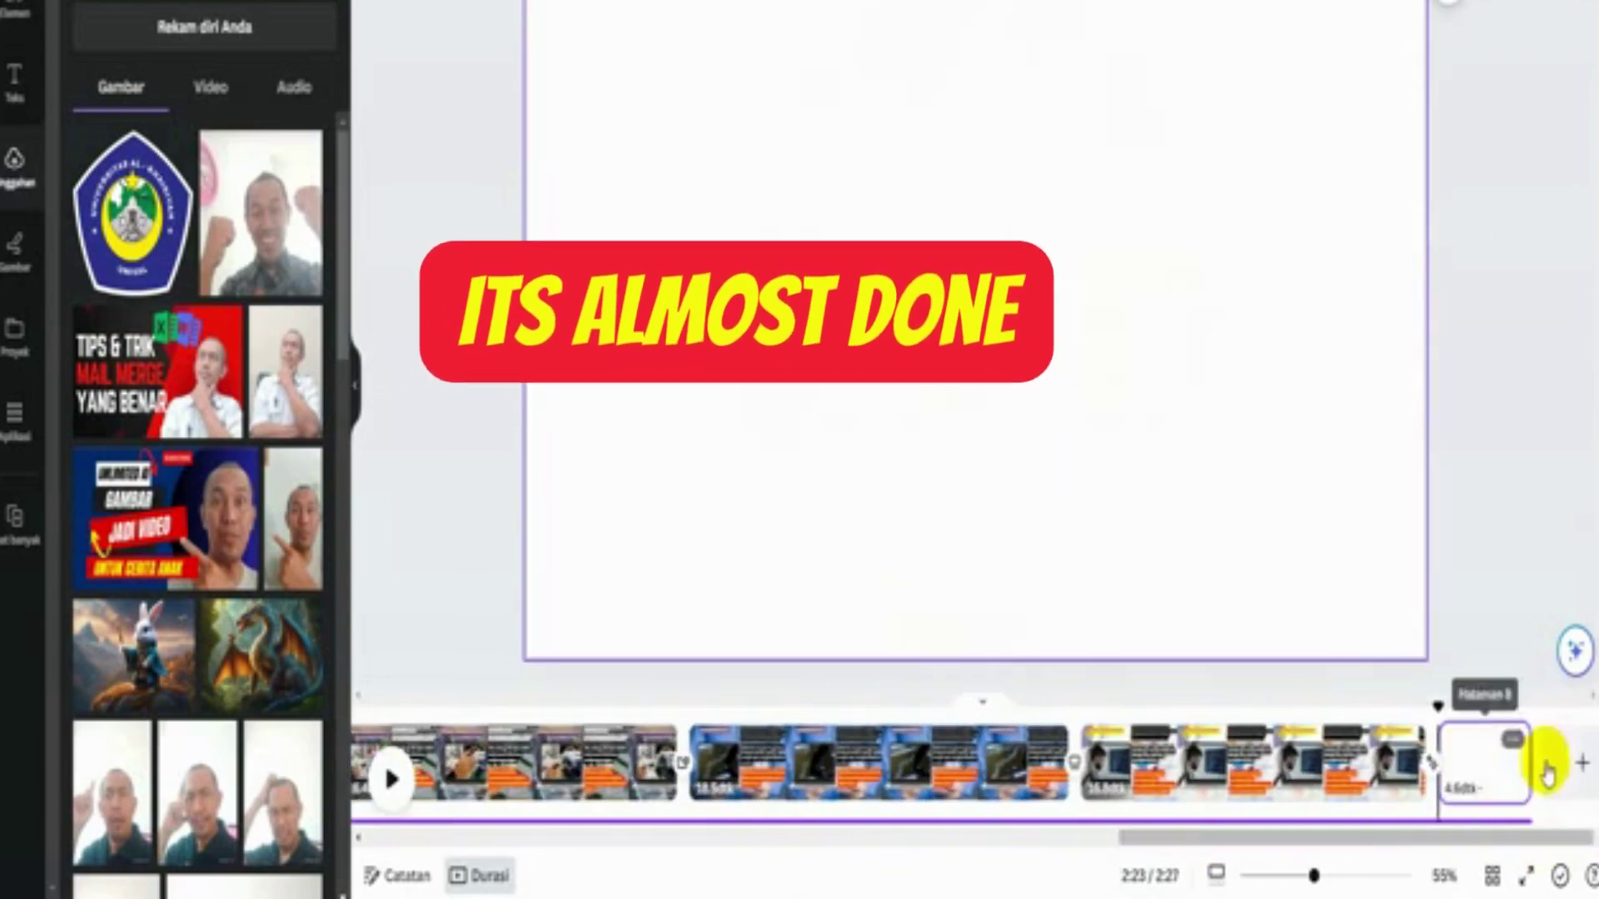
left_click(43, 77)
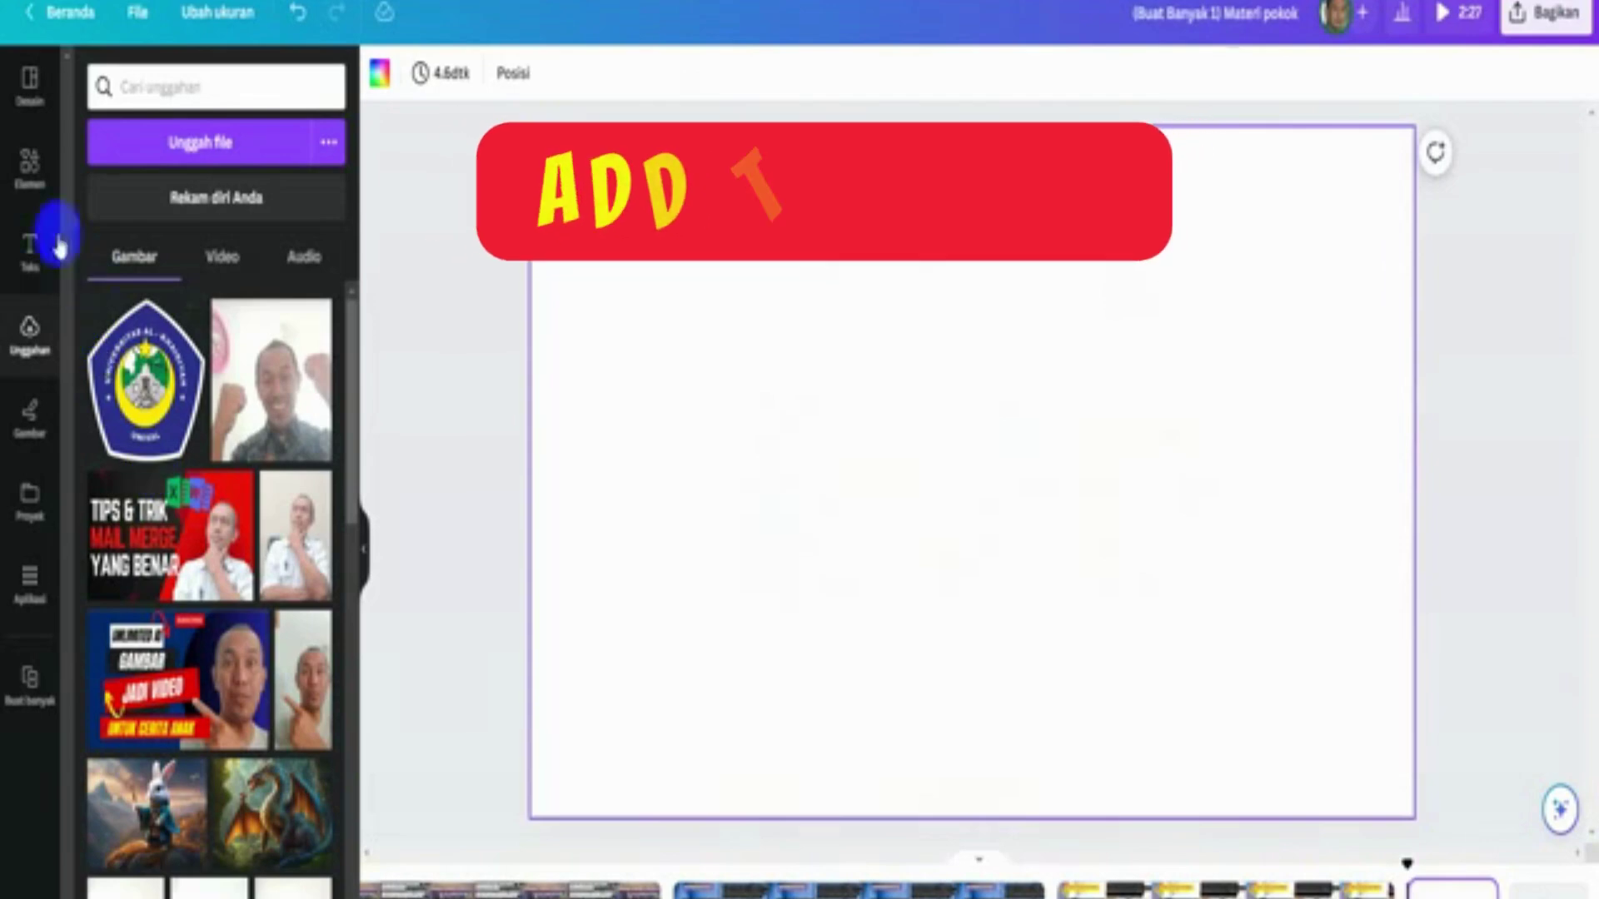
- Replace the old element search with the suggested term "thanks for wacthing" for the closing page
left_click(32, 176)
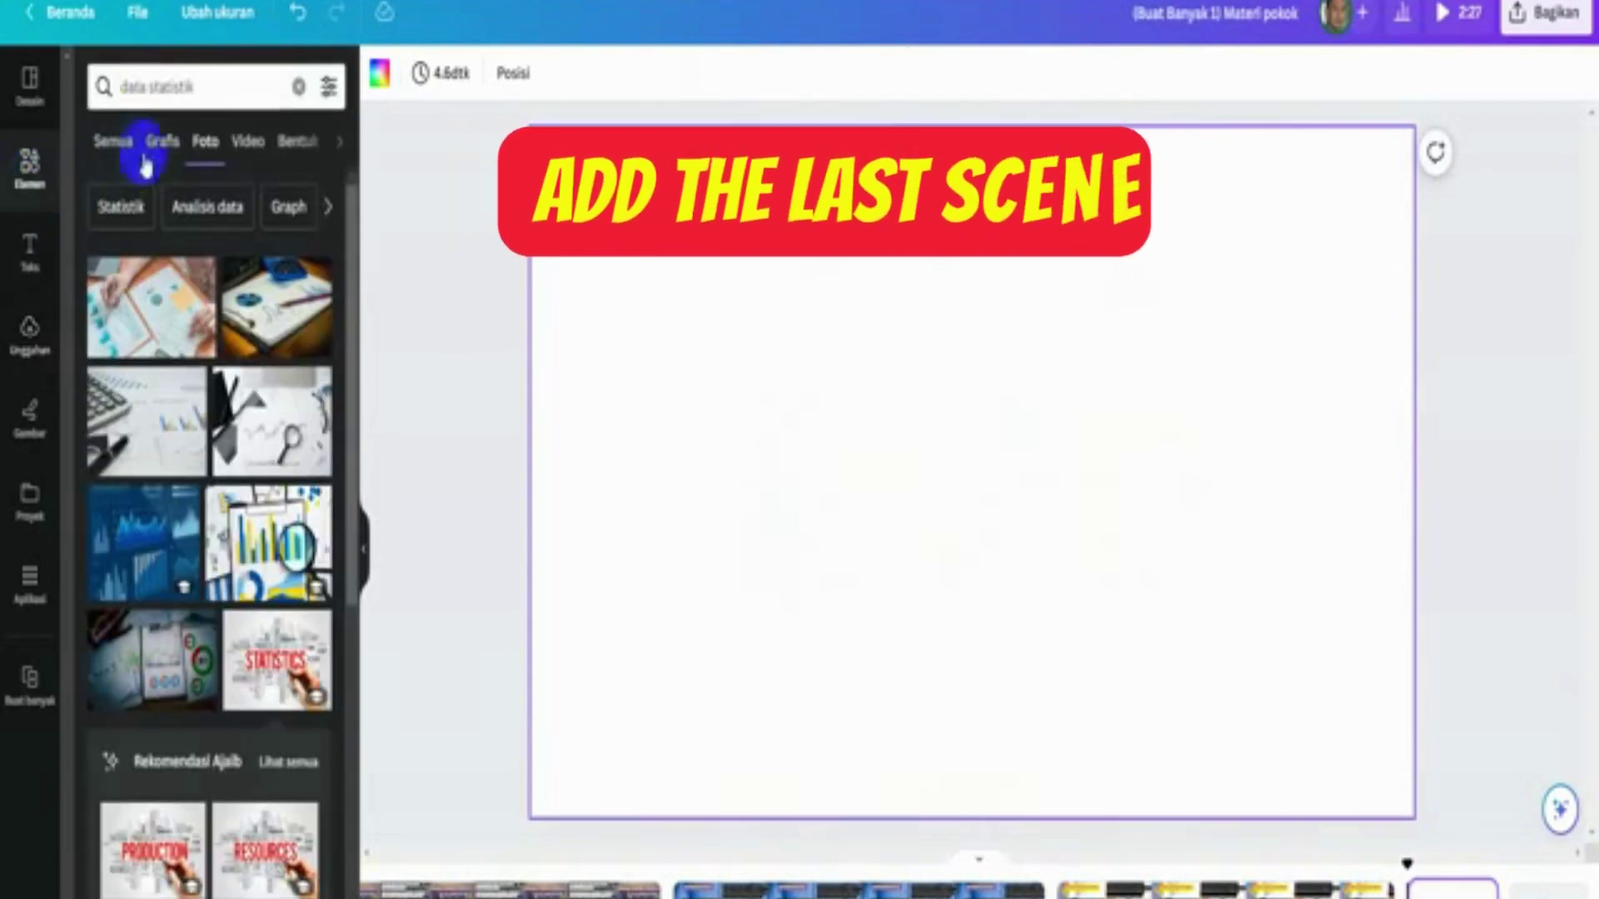
left_click(297, 89)
left_click(146, 89)
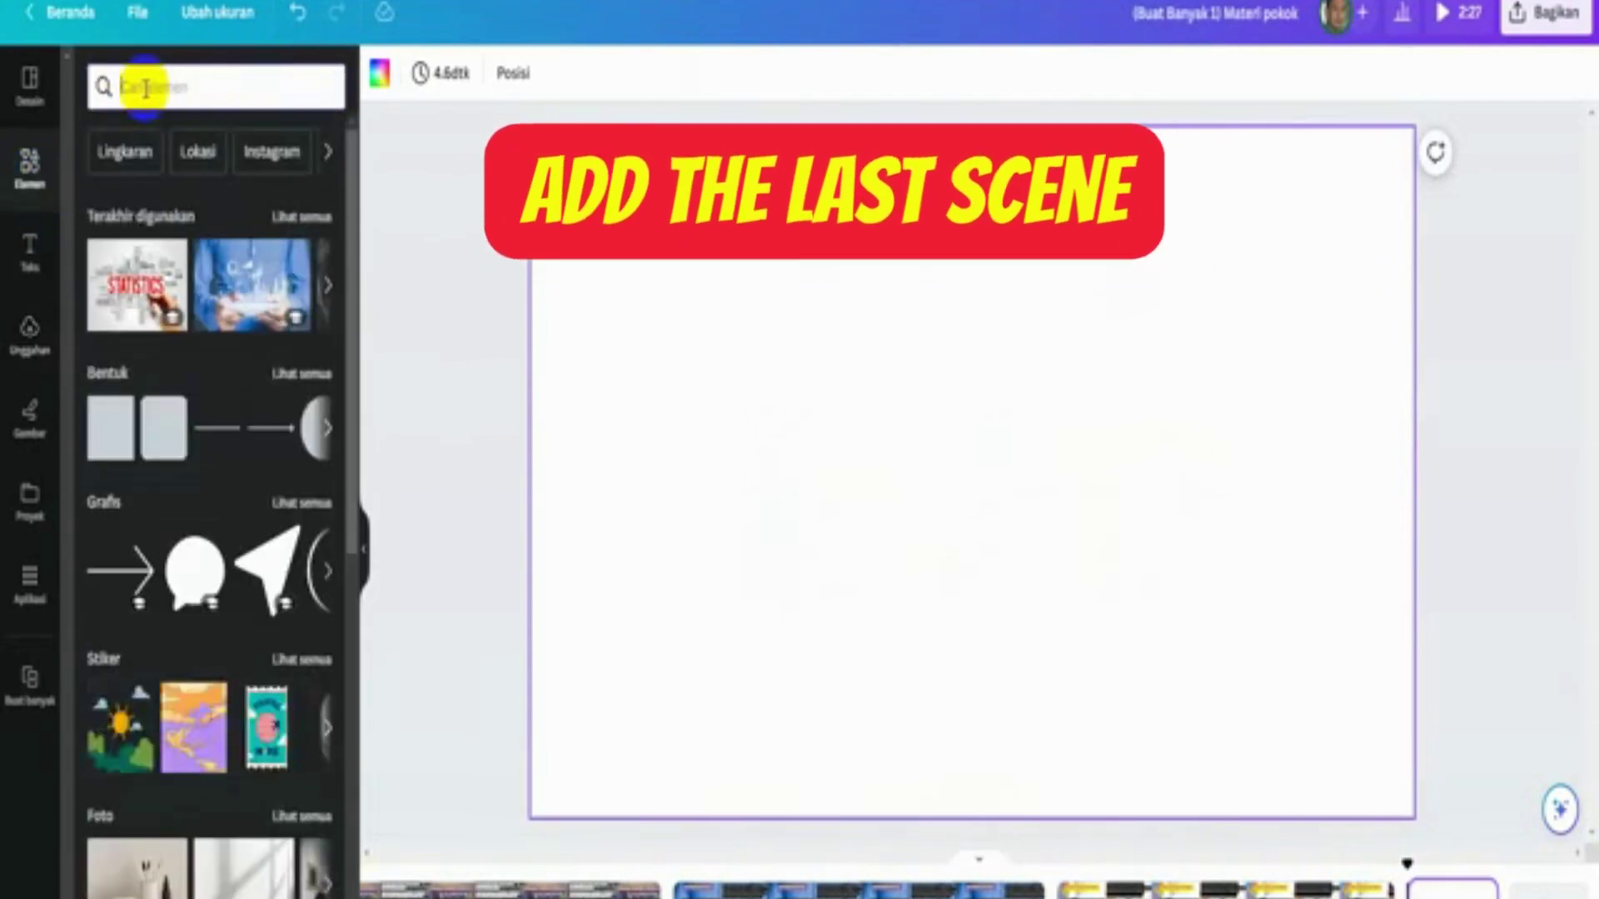
type("thanks")
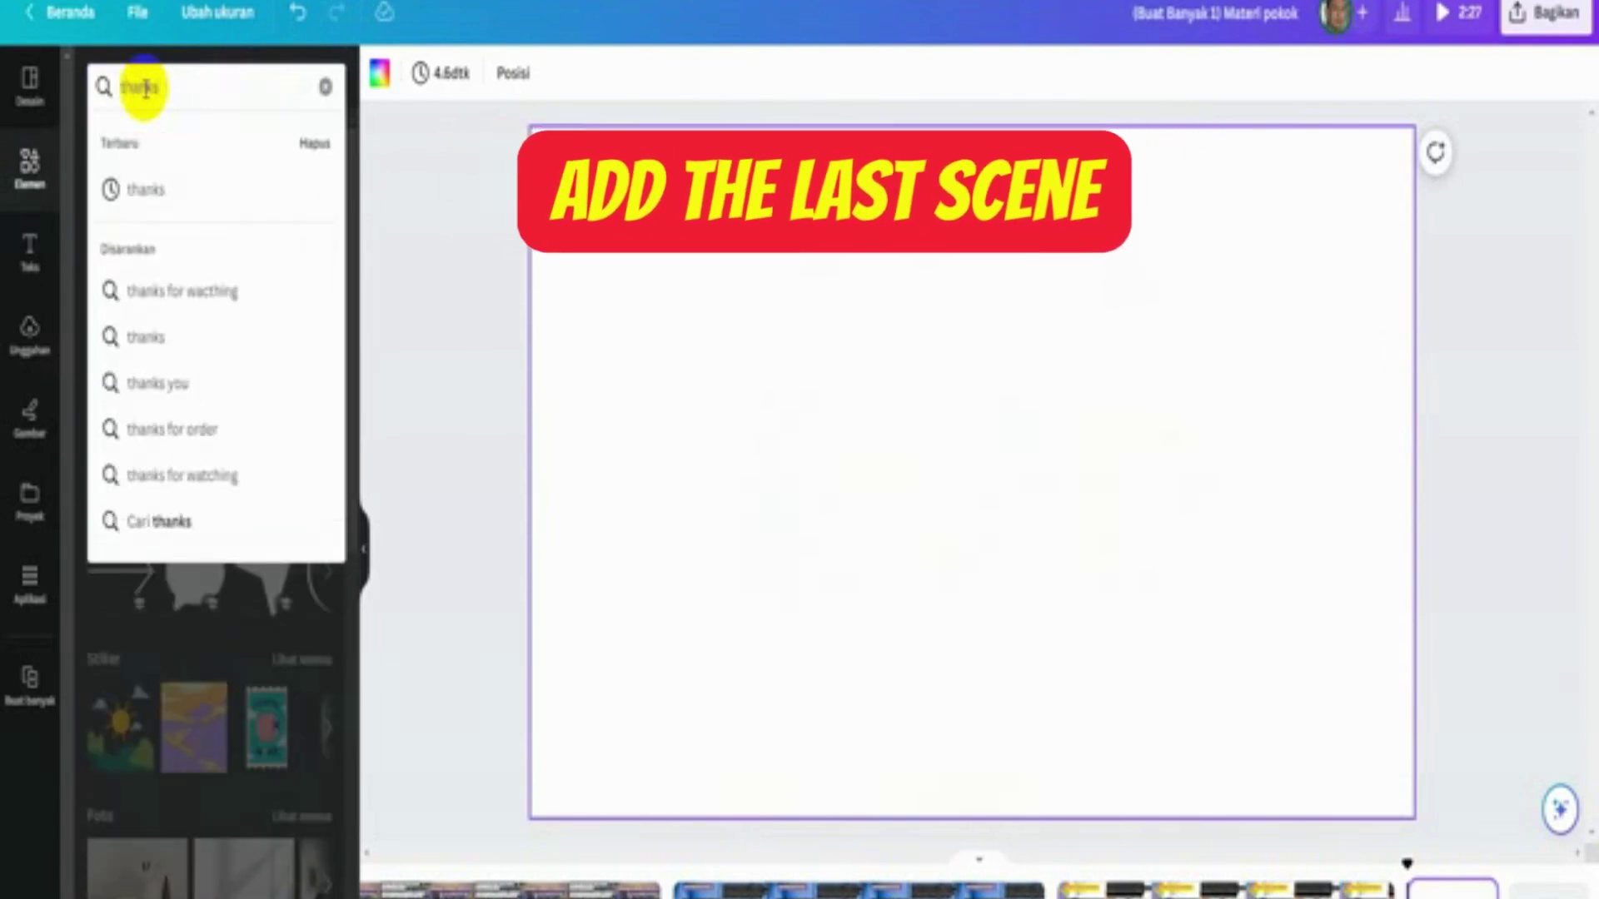
left_click(179, 294)
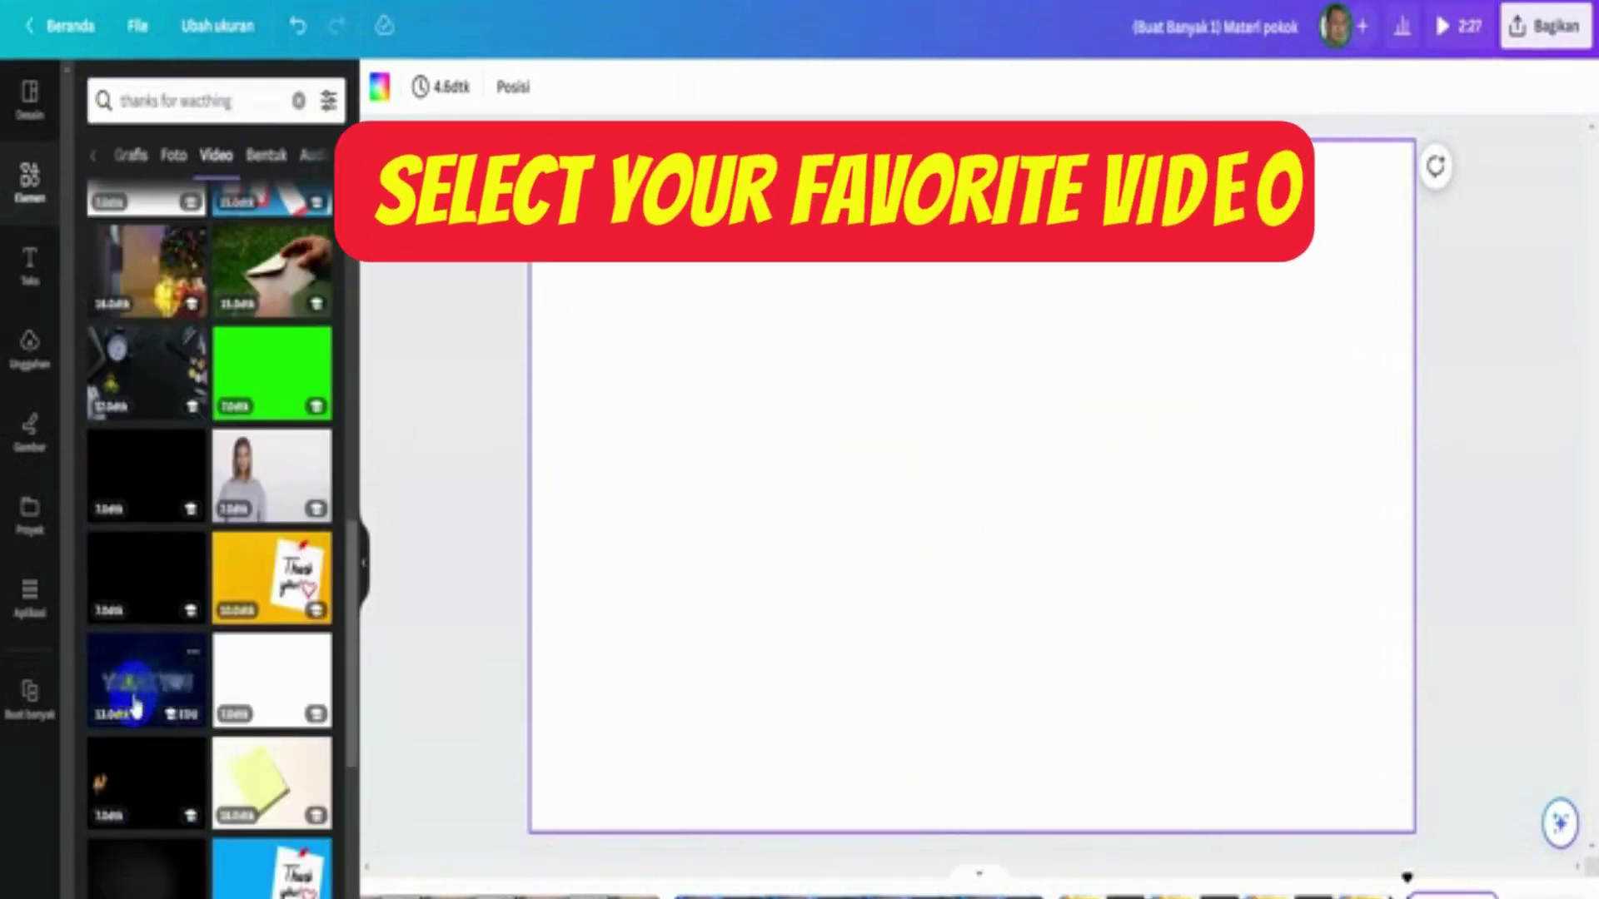
- Add the 7-second gold Thank You video to the closing page as its background and play it back
left_click(161, 553)
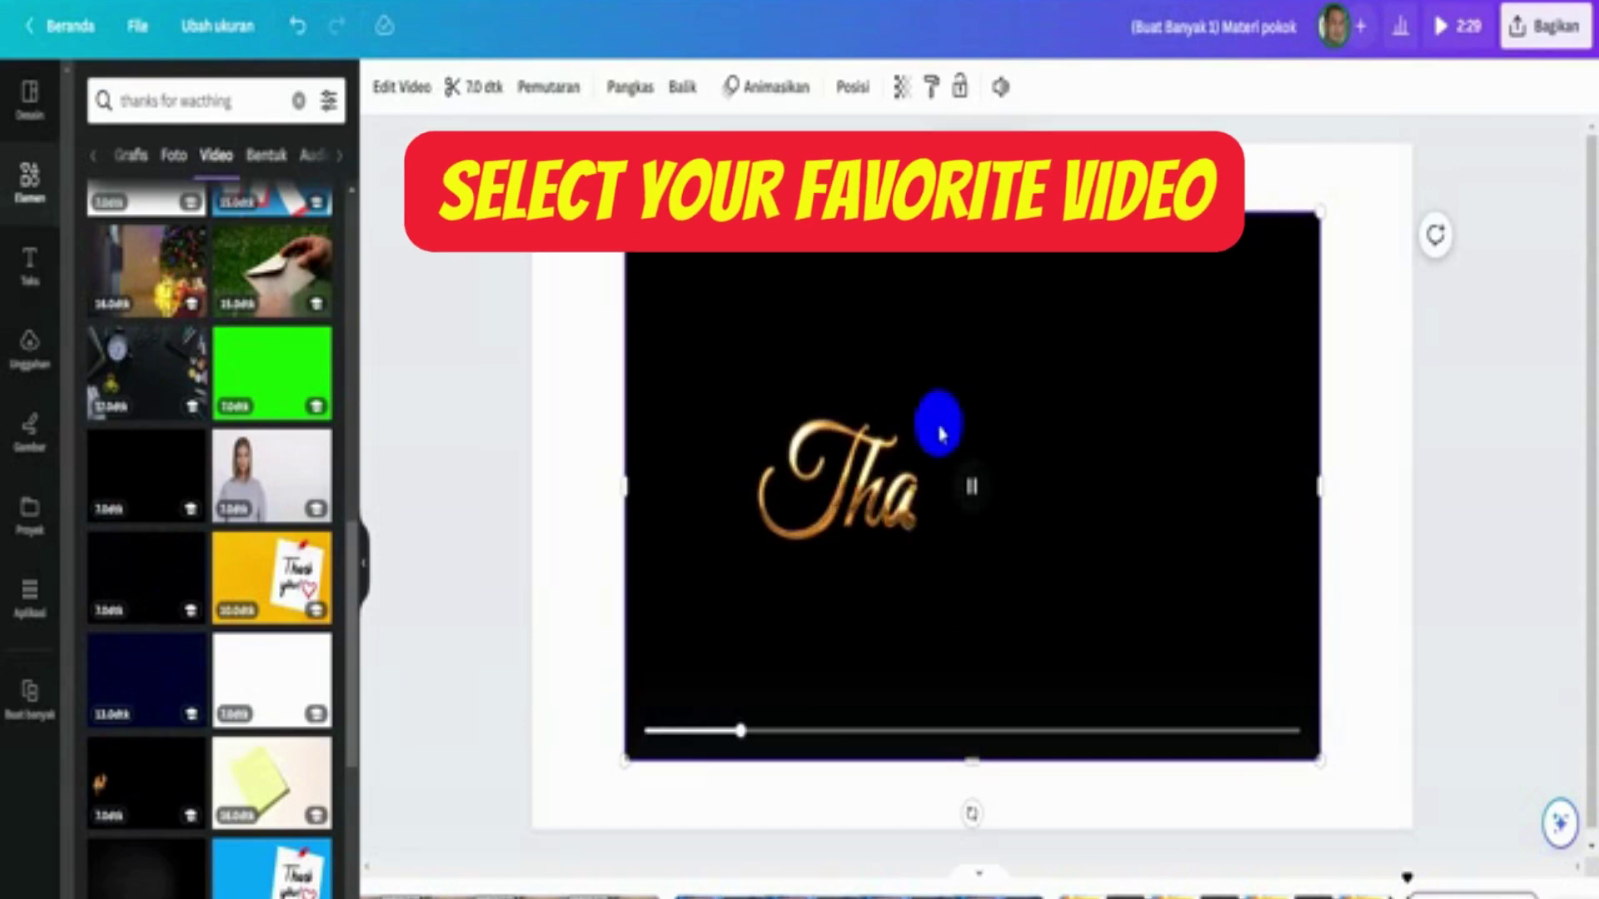
left_click(1001, 155)
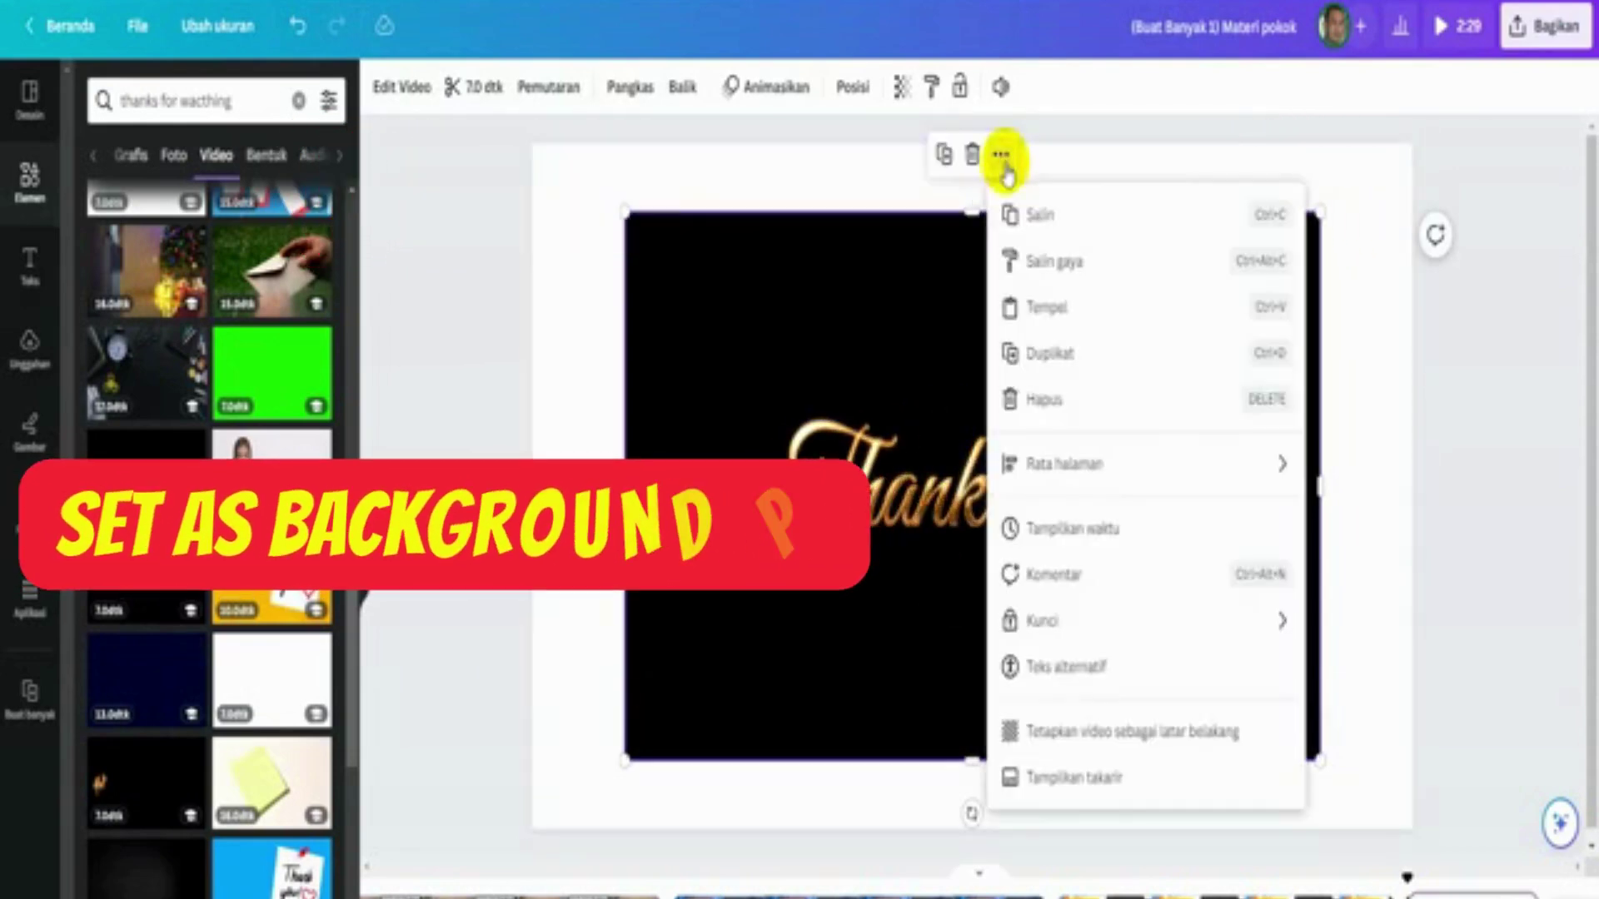
left_click(1047, 737)
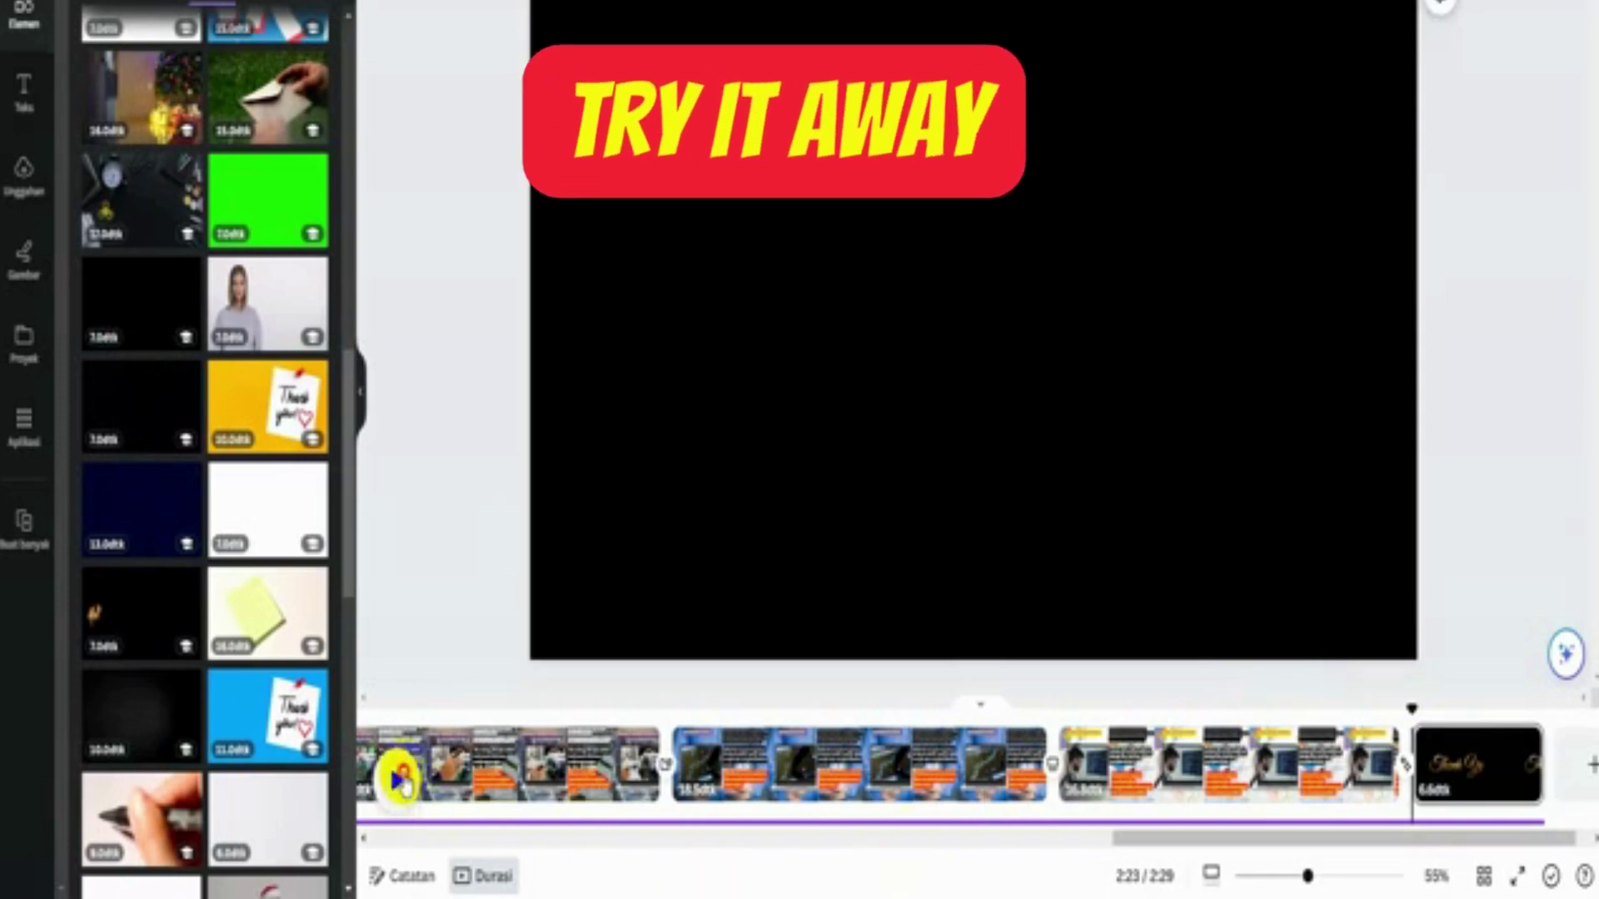
left_click(399, 781)
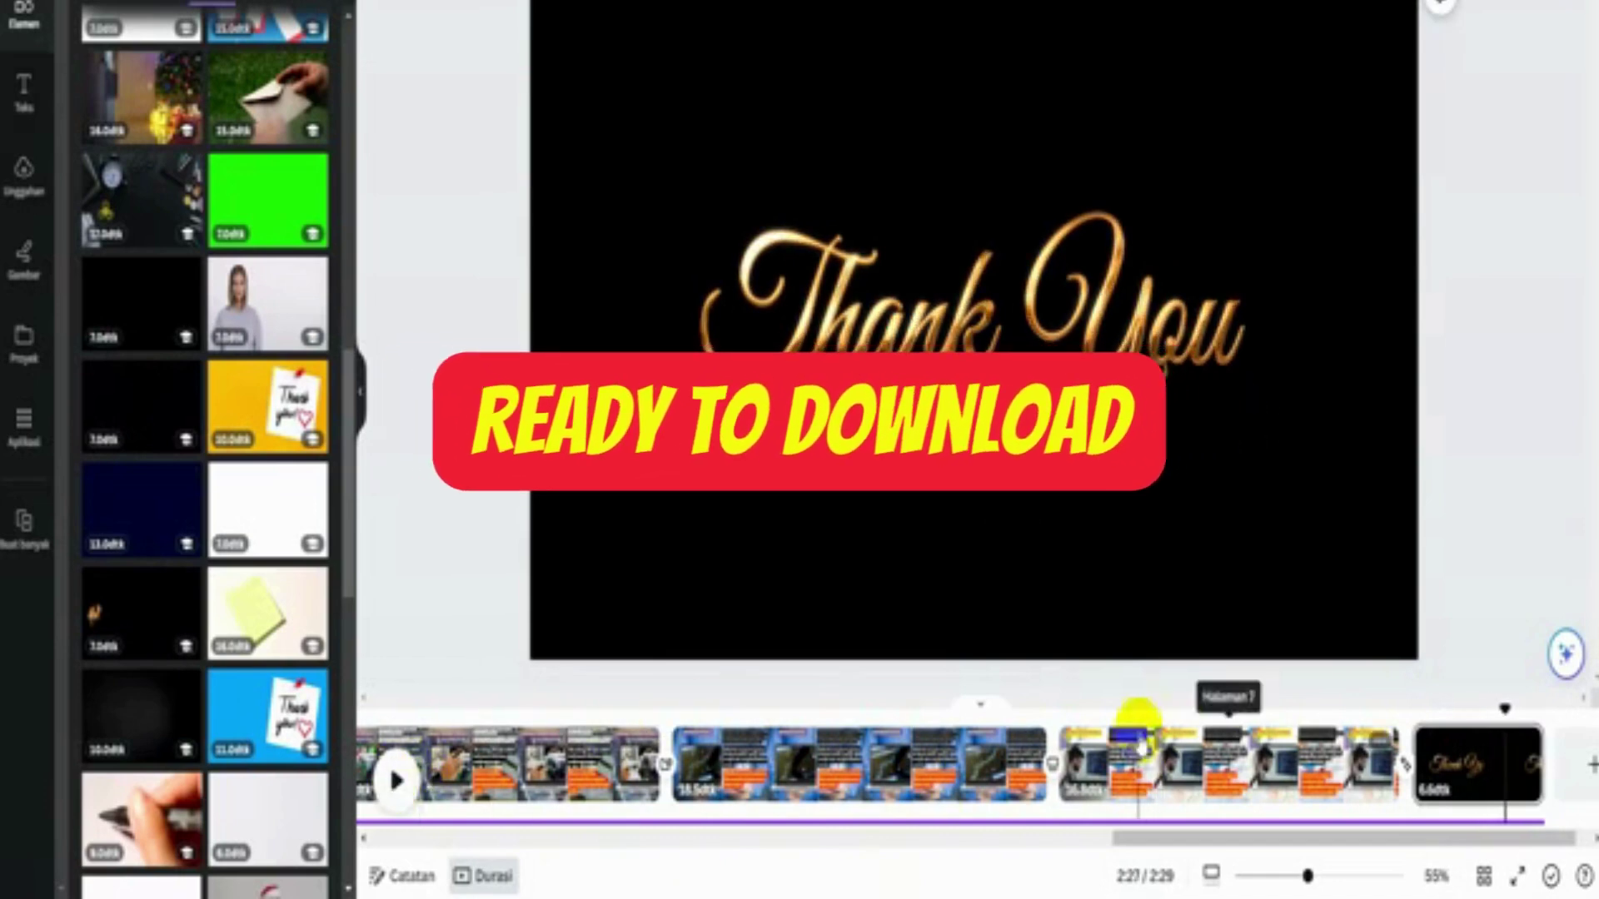
left_click(1502, 806)
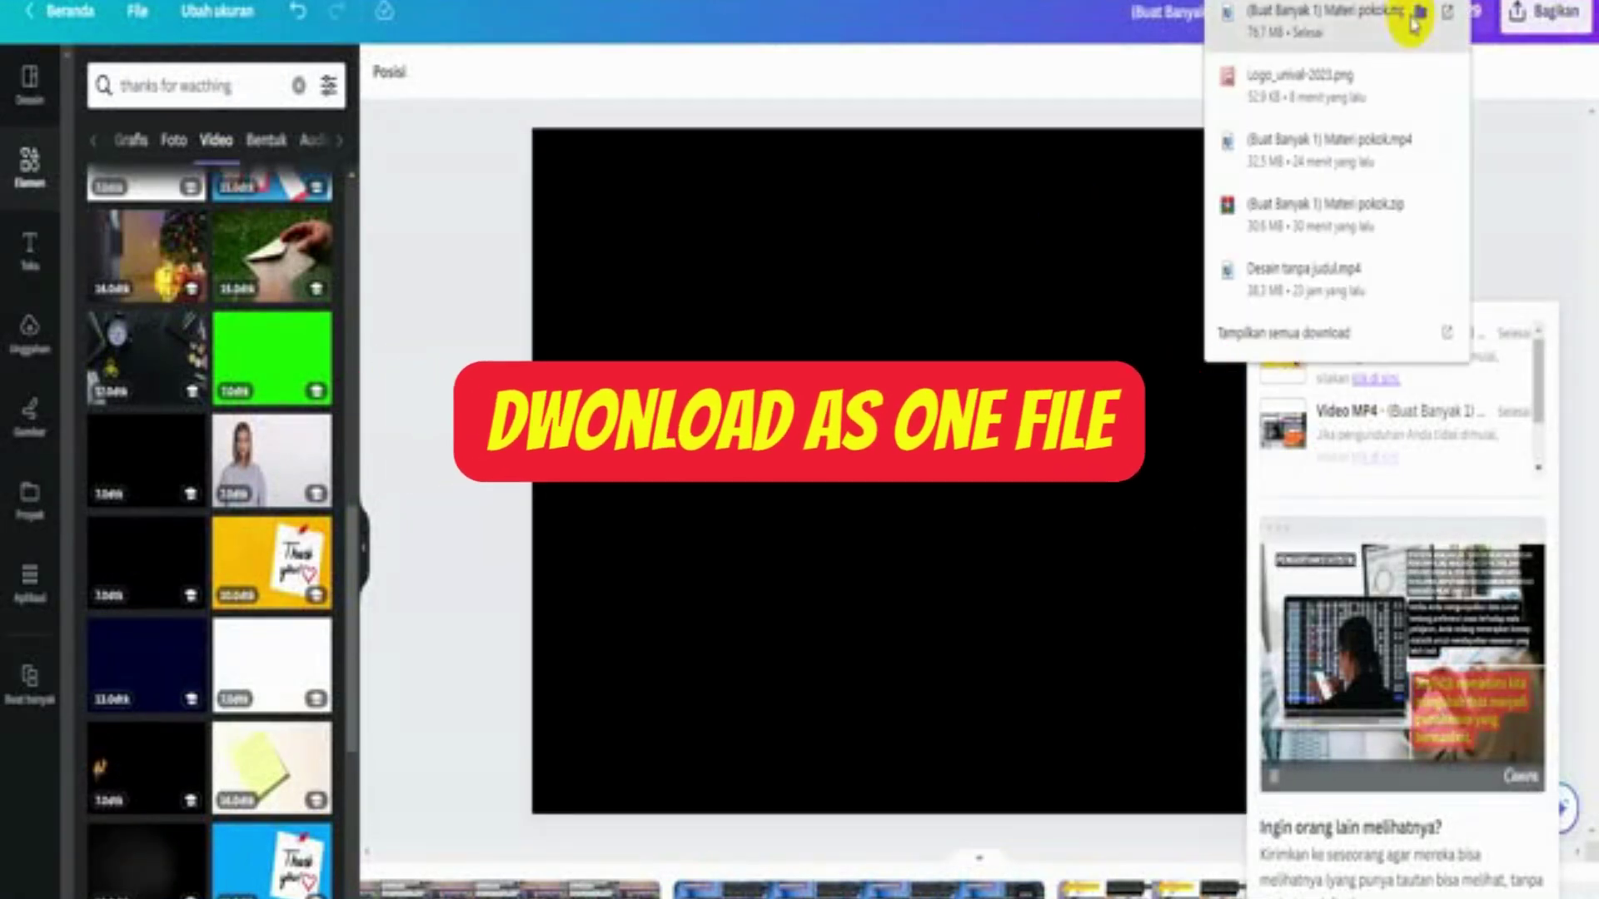
- Show the downloaded combined MP4 in its folder and rename it "6 materi Dasar Statistik Semester 1"
left_click(1416, 15)
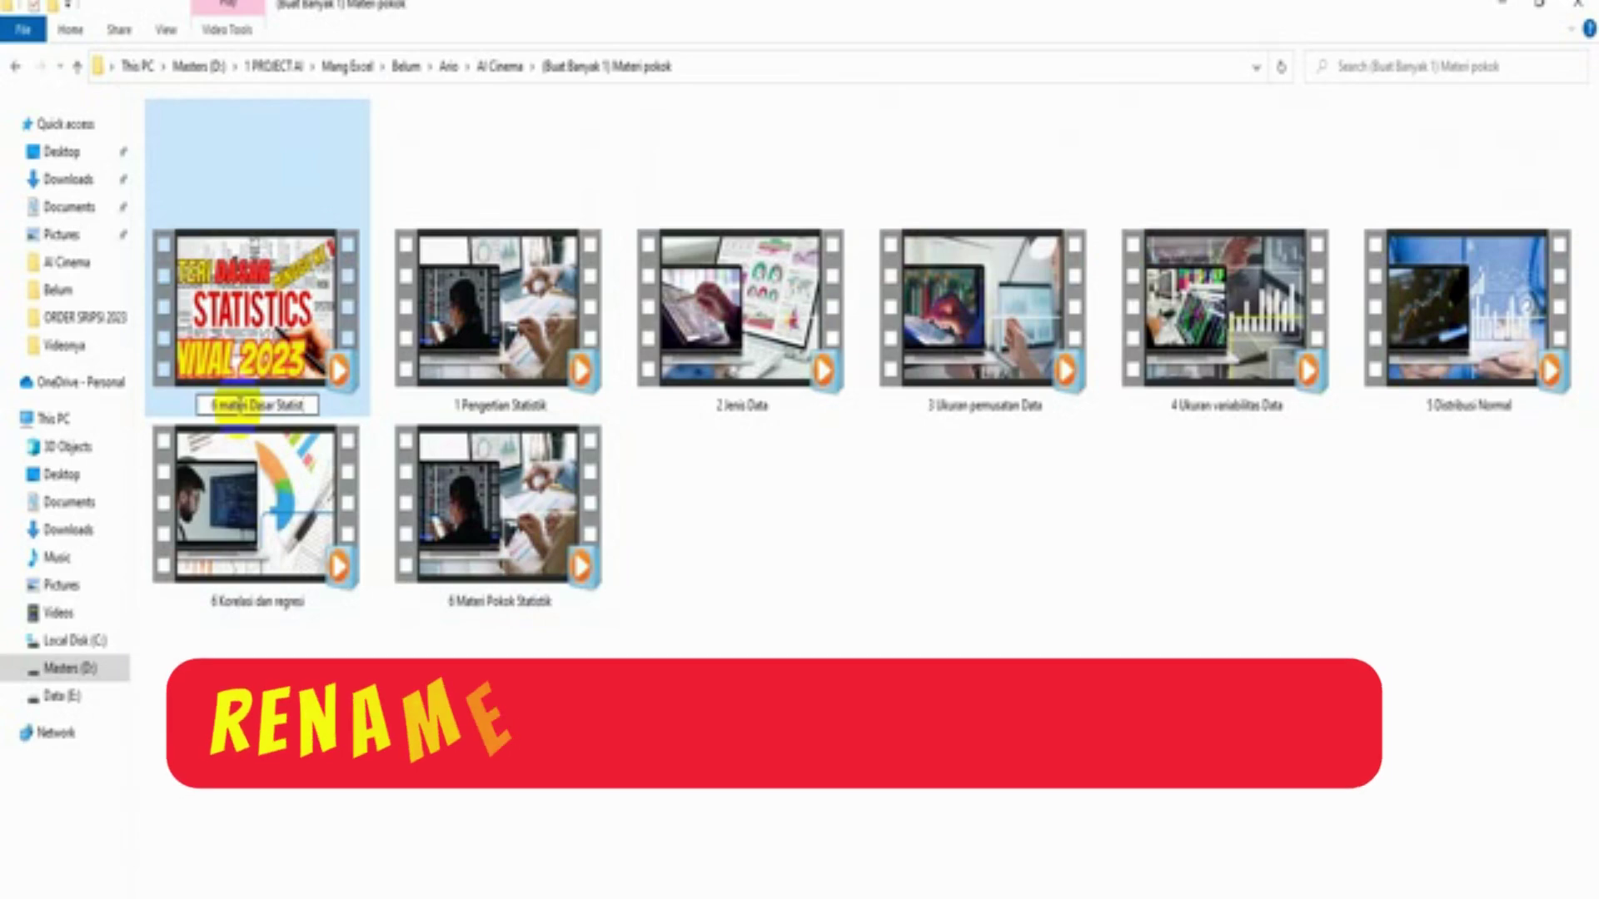
type("Seri")
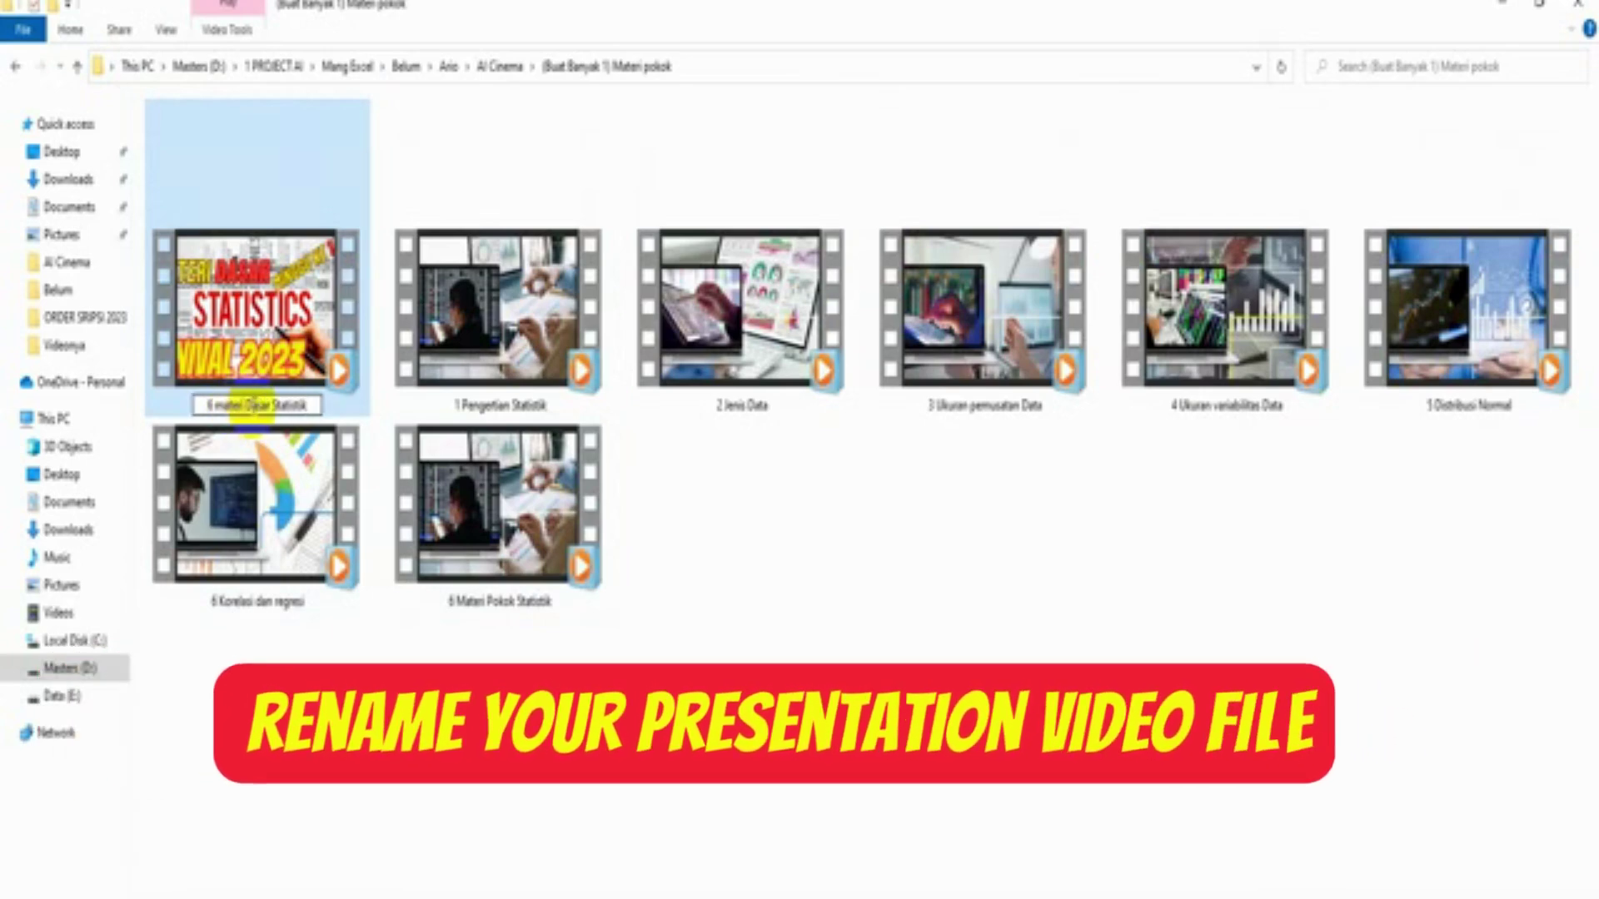
type("ester")
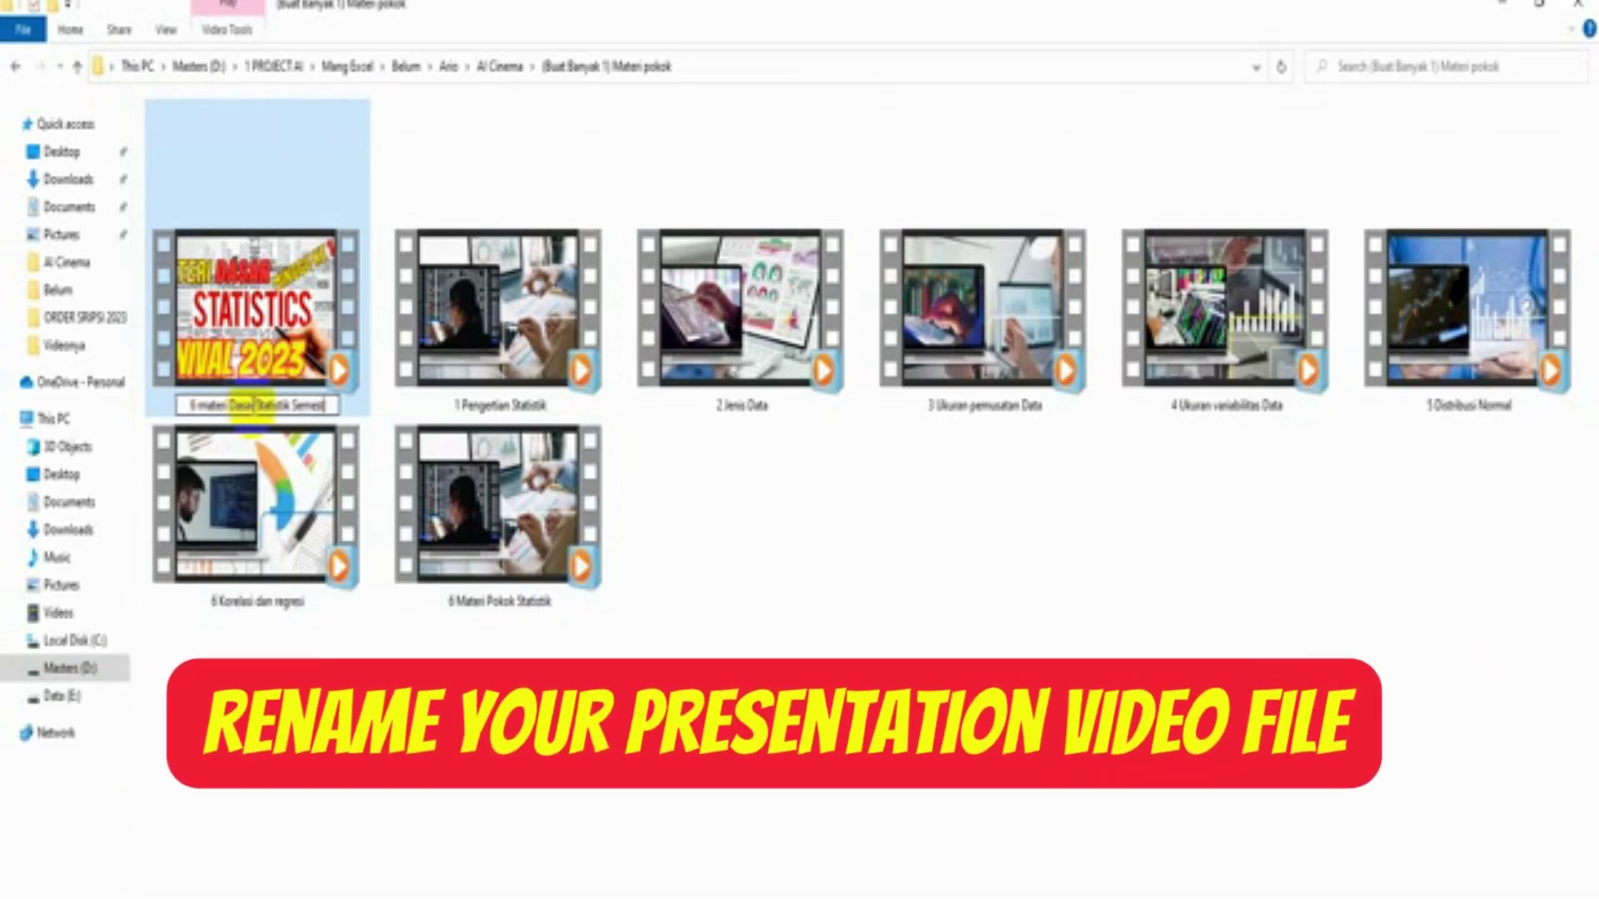
type(" 1")
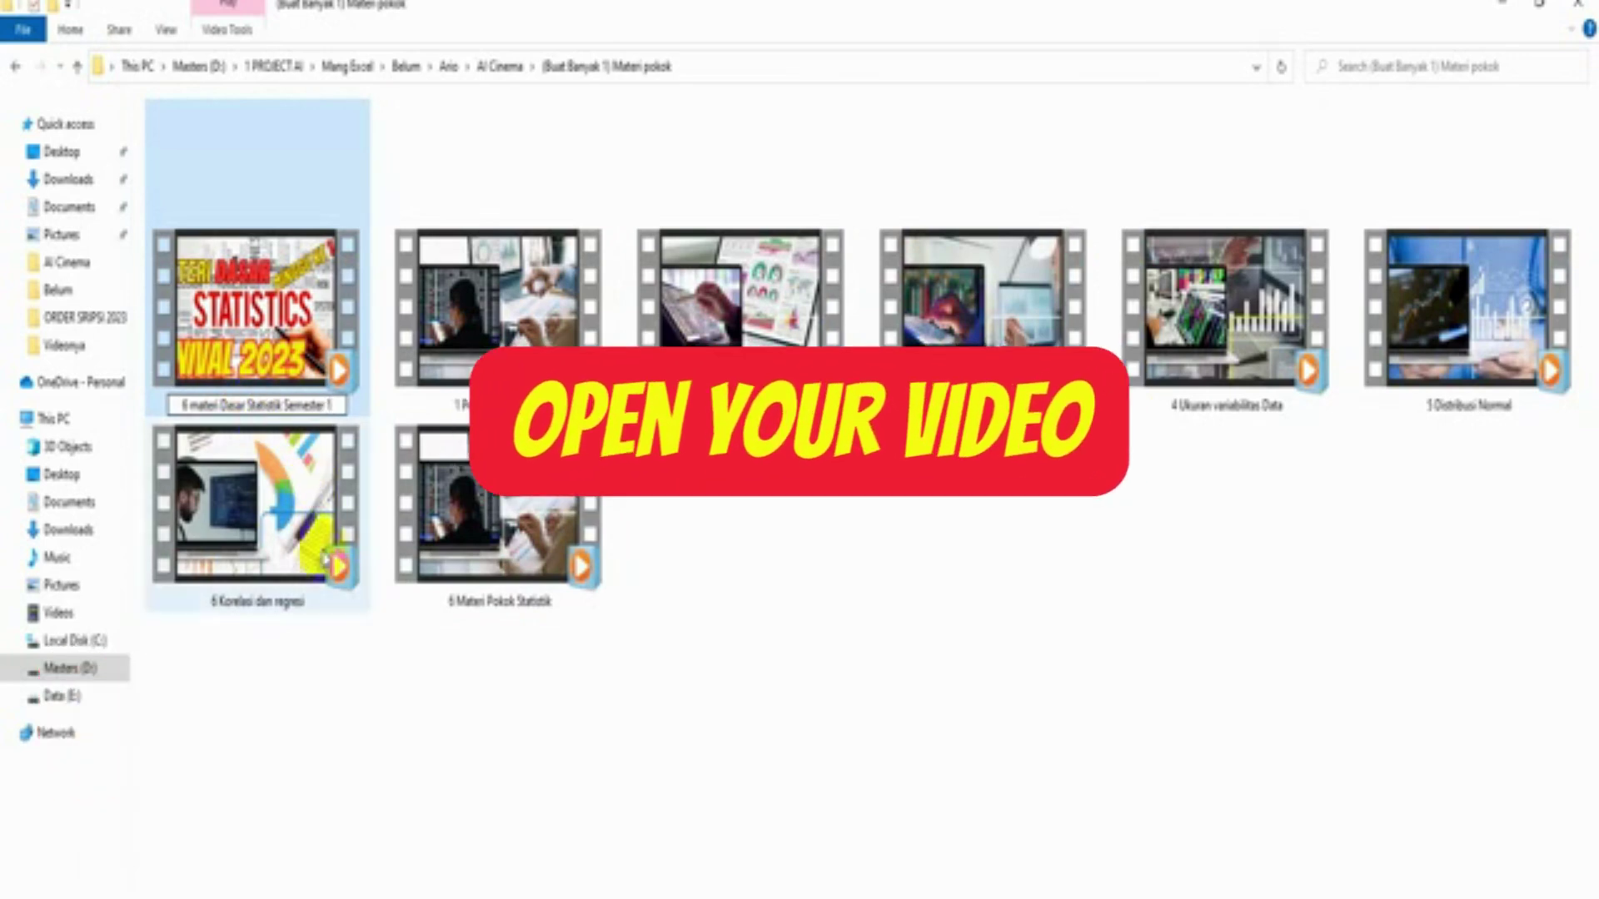
key("Return")
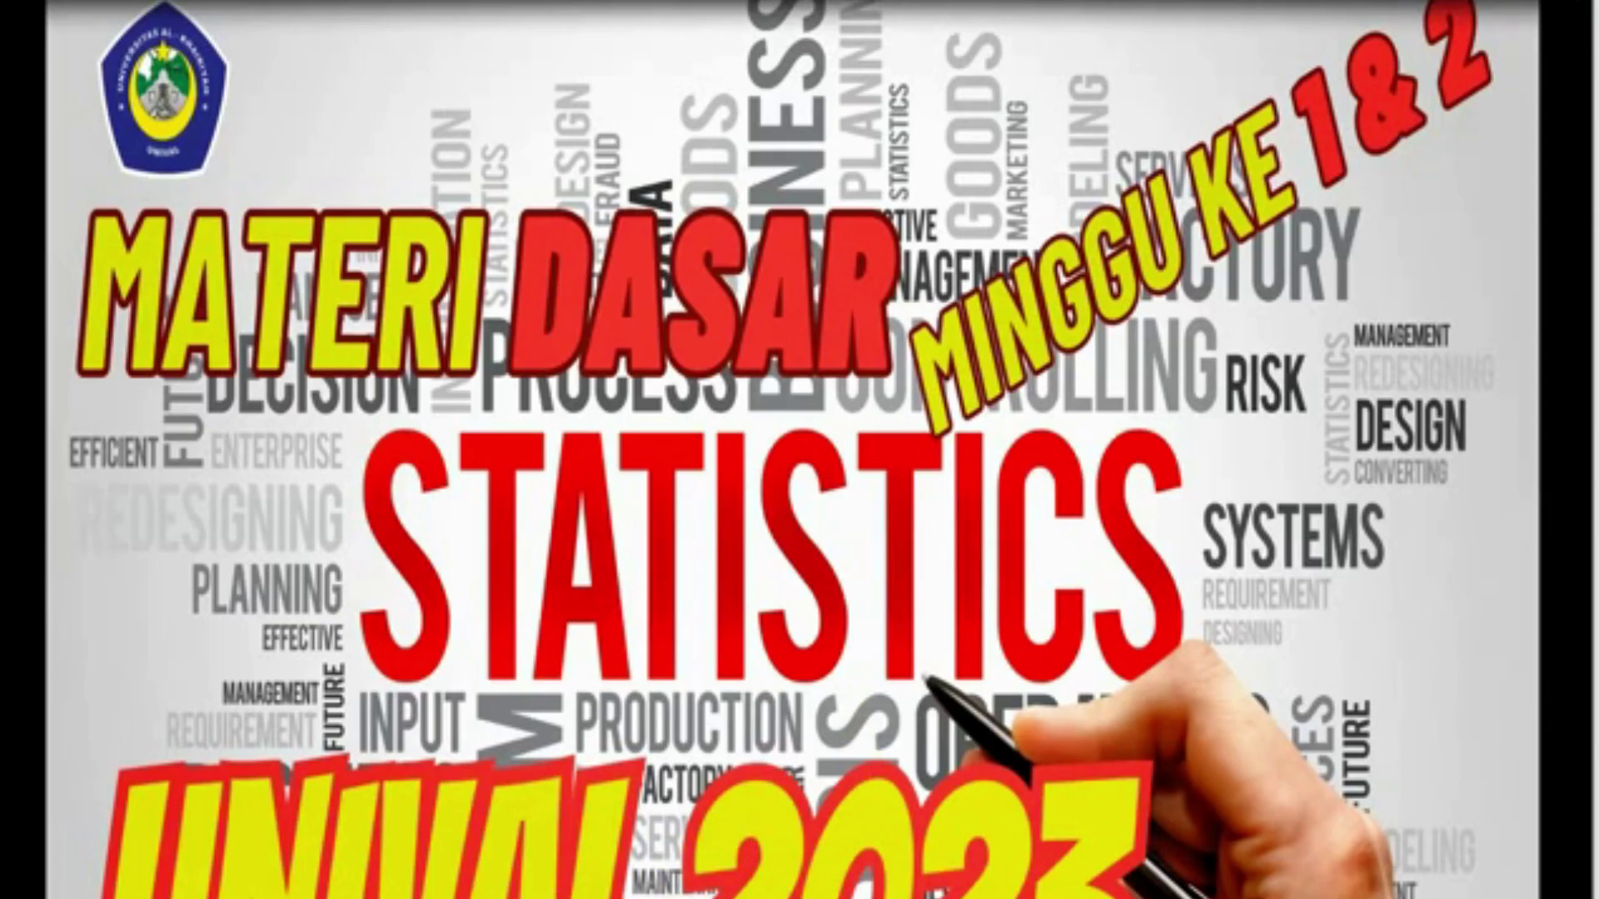